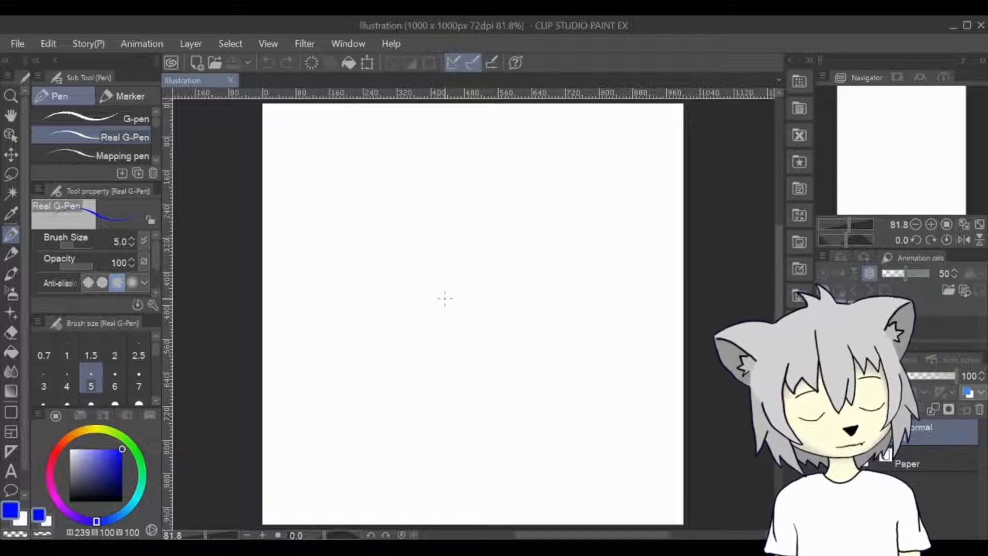
pyautogui.moveTo(419, 283); pyautogui.dragTo(470, 291)
pyautogui.hotkey('ctrl', 'z')
pyautogui.moveTo(410, 307); pyautogui.dragTo(496, 308)
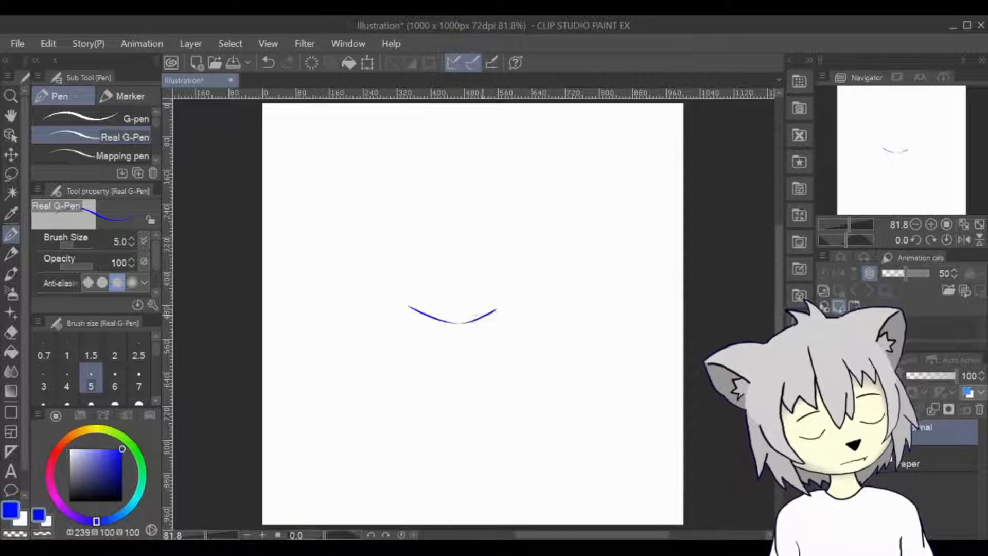
pyautogui.hotkey('ctrl', 'z')
# - Sketch the face in blue with the Real G-Pen: the curved jawline and the small facial features above it
pyautogui.moveTo(418, 281)
pyautogui.mouseDown()
pyautogui.moveTo(459, 295)
pyautogui.moveTo(489, 283)
pyautogui.moveTo(453, 279)
pyautogui.mouseUp()
pyautogui.moveTo(462, 281)
pyautogui.mouseDown()
pyautogui.moveTo(471, 282)
pyautogui.moveTo(455, 263)
pyautogui.mouseUp()
pyautogui.hotkey('ctrl', 'z')
pyautogui.hotkey('ctrl', 'z')
pyautogui.moveTo(474, 241)
pyautogui.mouseDown()
pyautogui.moveTo(493, 249)
pyautogui.moveTo(480, 241)
pyautogui.mouseUp()
pyautogui.moveTo(423, 254); pyautogui.dragTo(437, 246)
pyautogui.moveTo(432, 246); pyautogui.dragTo(434, 246)
pyautogui.hotkey('ctrl', 'z')
# - Sketch pointed bangs falling over the forehead between and beside the eyes, down to the nose
pyautogui.moveTo(445, 225); pyautogui.dragTo(455, 254)
pyautogui.moveTo(461, 223)
pyautogui.mouseDown()
pyautogui.moveTo(469, 256)
pyautogui.moveTo(470, 215)
pyautogui.moveTo(492, 238)
pyautogui.moveTo(490, 272)
pyautogui.mouseUp()
pyautogui.hotkey('ctrl', 'z')
pyautogui.moveTo(444, 234)
pyautogui.mouseDown()
pyautogui.moveTo(446, 208)
pyautogui.moveTo(438, 238)
pyautogui.mouseUp()
pyautogui.hotkey('ctrl', 'z')
pyautogui.hotkey('ctrl', 'z')
pyautogui.hotkey('ctrl', 'z')
pyautogui.hotkey('ctrl', 'z')
pyautogui.hotkey('ctrl', 'z')
pyautogui.moveTo(475, 235)
pyautogui.mouseDown()
pyautogui.moveTo(493, 236)
pyautogui.moveTo(474, 204)
pyautogui.moveTo(493, 227)
pyautogui.moveTo(489, 272)
pyautogui.mouseUp()
pyautogui.moveTo(522, 224)
pyautogui.mouseDown()
pyautogui.moveTo(522, 260)
pyautogui.moveTo(530, 252)
pyautogui.moveTo(489, 276)
pyautogui.mouseUp()
pyautogui.hotkey('ctrl', 'z')
pyautogui.moveTo(444, 231)
pyautogui.mouseDown()
pyautogui.moveTo(446, 202)
pyautogui.moveTo(439, 232)
pyautogui.moveTo(411, 245)
pyautogui.moveTo(416, 238)
pyautogui.mouseUp()
pyautogui.hotkey('ctrl', 'z')
pyautogui.moveTo(418, 220)
pyautogui.mouseDown()
pyautogui.moveTo(437, 223)
pyautogui.moveTo(419, 246)
pyautogui.moveTo(425, 279)
pyautogui.mouseUp()
pyautogui.hotkey('ctrl', 'z')
pyautogui.moveTo(396, 237); pyautogui.dragTo(392, 263)
pyautogui.moveTo(396, 261)
pyautogui.mouseDown()
pyautogui.moveTo(427, 281)
pyautogui.moveTo(381, 279)
pyautogui.moveTo(386, 256)
pyautogui.mouseUp()
pyautogui.hotkey('ctrl', 'z')
pyautogui.hotkey('ctrl', 'z')
pyautogui.moveTo(514, 260); pyautogui.dragTo(536, 250)
pyautogui.moveTo(398, 268)
pyautogui.mouseDown()
pyautogui.moveTo(404, 287)
pyautogui.moveTo(429, 299)
pyautogui.mouseUp()
pyautogui.moveTo(522, 270); pyautogui.dragTo(487, 300)
pyautogui.hotkey('ctrl', 'z')
pyautogui.hotkey('ctrl', 'z')
pyautogui.moveTo(423, 281); pyautogui.dragTo(429, 298)
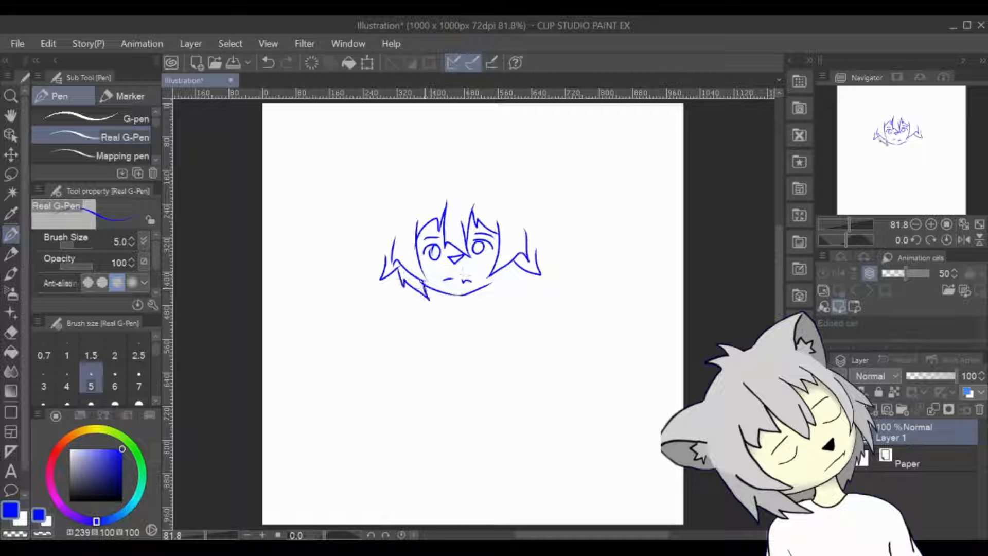
pyautogui.moveTo(495, 276); pyautogui.dragTo(487, 303)
pyautogui.moveTo(522, 270); pyautogui.dragTo(487, 301)
pyautogui.moveTo(394, 231); pyautogui.dragTo(385, 270)
pyautogui.hotkey('ctrl', 'z')
pyautogui.hotkey('ctrl', 'z')
pyautogui.hotkey('ctrl', 'z')
pyautogui.hotkey('ctrl', 'z')
pyautogui.hotkey('ctrl', 'z')
pyautogui.hotkey('ctrl', 'z')
pyautogui.hotkey('ctrl', 'z')
pyautogui.hotkey('ctrl', 'z')
# - Sketch the outer hair outline around the head, ending in pointed tufts beside both cheeks
pyautogui.moveTo(418, 189)
pyautogui.mouseDown()
pyautogui.moveTo(444, 170)
pyautogui.moveTo(512, 198)
pyautogui.moveTo(536, 231)
pyautogui.moveTo(383, 180)
pyautogui.moveTo(376, 273)
pyautogui.moveTo(392, 266)
pyautogui.mouseUp()
pyautogui.moveTo(539, 231); pyautogui.dragTo(526, 266)
pyautogui.hotkey('ctrl', 'z')
pyautogui.moveTo(389, 270); pyautogui.dragTo(428, 299)
pyautogui.moveTo(527, 269)
pyautogui.mouseDown()
pyautogui.moveTo(485, 299)
pyautogui.moveTo(446, 308)
pyautogui.moveTo(476, 305)
pyautogui.mouseUp()
# - Sketch a pointed cat ear on each side of the head and add jagged inner fur to both
pyautogui.moveTo(545, 182)
pyautogui.mouseDown()
pyautogui.moveTo(523, 206)
pyautogui.moveTo(536, 227)
pyautogui.mouseUp()
pyautogui.hotkey('ctrl', 'z')
pyautogui.moveTo(384, 182); pyautogui.dragTo(407, 194)
pyautogui.moveTo(407, 195); pyautogui.dragTo(389, 223)
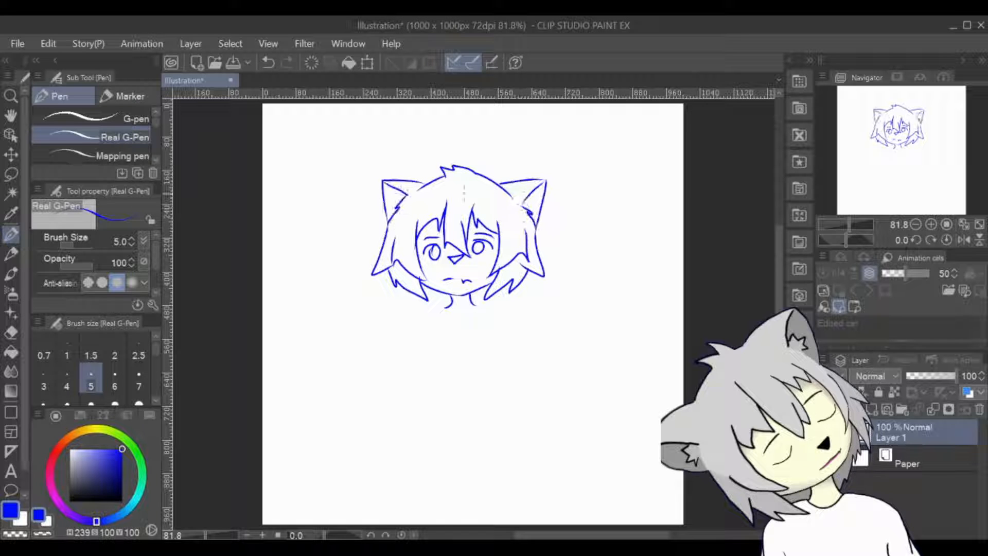
pyautogui.moveTo(536, 191); pyautogui.dragTo(531, 209)
pyautogui.moveTo(390, 191); pyautogui.dragTo(394, 211)
# - Sketch the rounded shirt neckline below the neck and a sloping shoulder line on each side
pyautogui.moveTo(445, 309); pyautogui.dragTo(480, 312)
pyautogui.hotkey('ctrl', 'z')
pyautogui.moveTo(480, 307); pyautogui.dragTo(513, 328)
pyautogui.moveTo(445, 308)
pyautogui.mouseDown()
pyautogui.moveTo(416, 333)
pyautogui.moveTo(433, 432)
pyautogui.mouseUp()
pyautogui.moveTo(485, 351); pyautogui.dragTo(489, 394)
pyautogui.hotkey('ctrl', 'z')
pyautogui.hotkey('ctrl', 'z')
pyautogui.hotkey('ctrl', 'z')
pyautogui.hotkey('ctrl', 'z')
pyautogui.hotkey('ctrl', 'z')
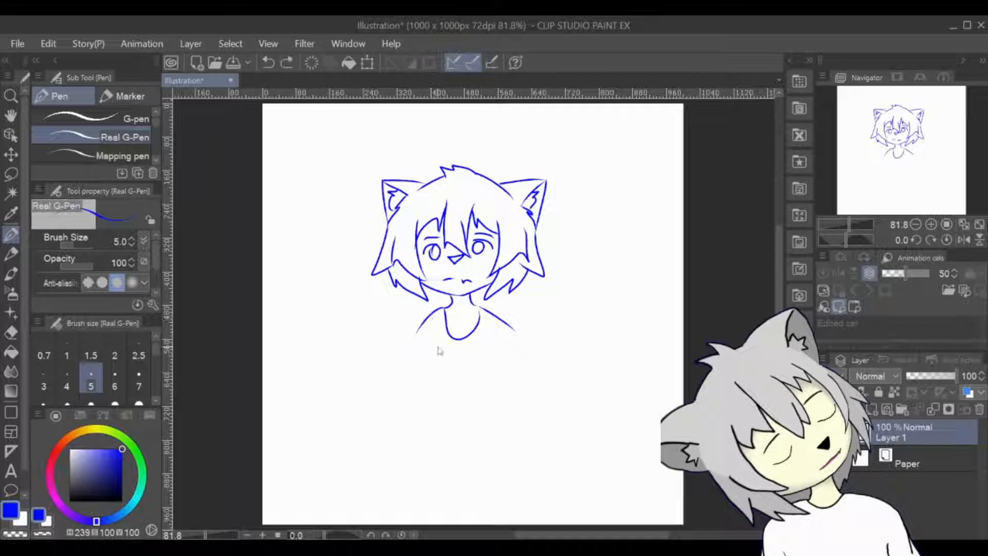
# - Redraw the shirt neckline slightly shallower and curve the shoulder lines downward
pyautogui.moveTo(447, 308)
pyautogui.mouseDown()
pyautogui.moveTo(478, 309)
pyautogui.moveTo(428, 320)
pyautogui.mouseUp()
pyautogui.hotkey('ctrl', 'z')
pyautogui.moveTo(477, 307)
pyautogui.mouseDown()
pyautogui.moveTo(506, 323)
pyautogui.moveTo(416, 337)
pyautogui.mouseUp()
pyautogui.hotkey('ctrl', 'z')
pyautogui.moveTo(500, 322); pyautogui.dragTo(509, 340)
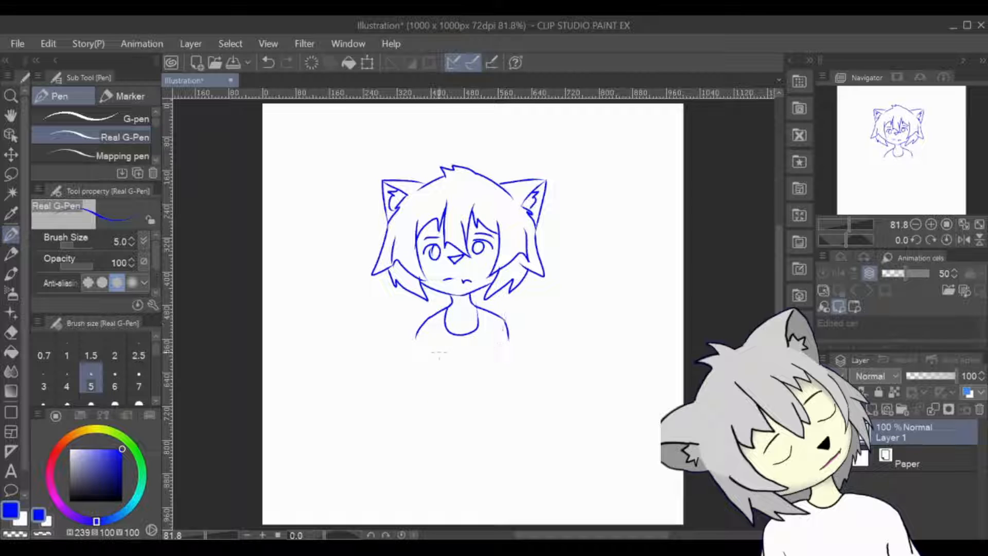
# - Redraw the lower end of the shoulder line on the right side after checking the figure in a mirrored view
pyautogui.moveTo(432, 341); pyautogui.dragTo(434, 379)
pyautogui.hotkey('ctrl', 'z')
pyautogui.hotkey('ctrl', 'z')
pyautogui.moveTo(504, 319); pyautogui.dragTo(511, 340)
pyautogui.hotkey('ctrl', 'z')
pyautogui.click(964, 241)
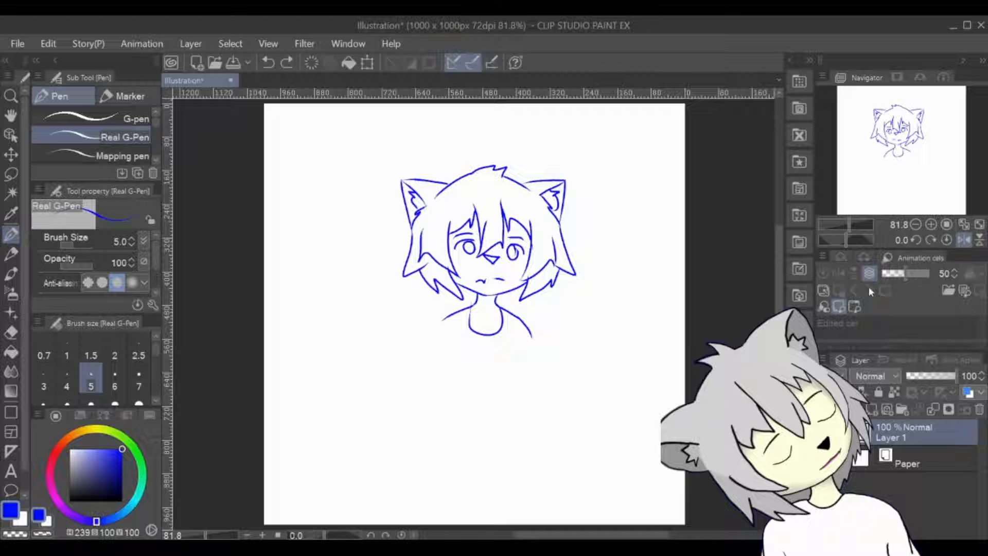
pyautogui.click(964, 240)
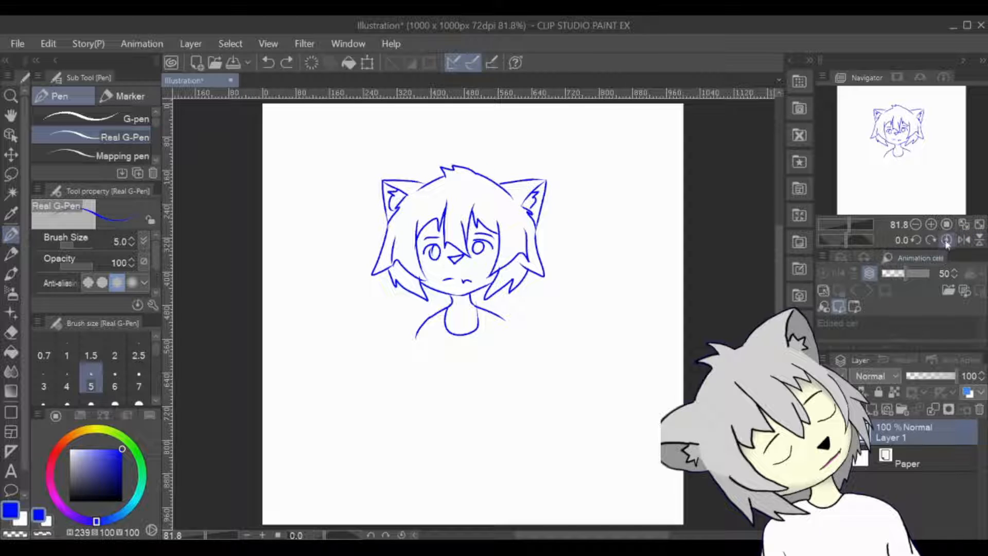
pyautogui.moveTo(504, 319); pyautogui.dragTo(509, 335)
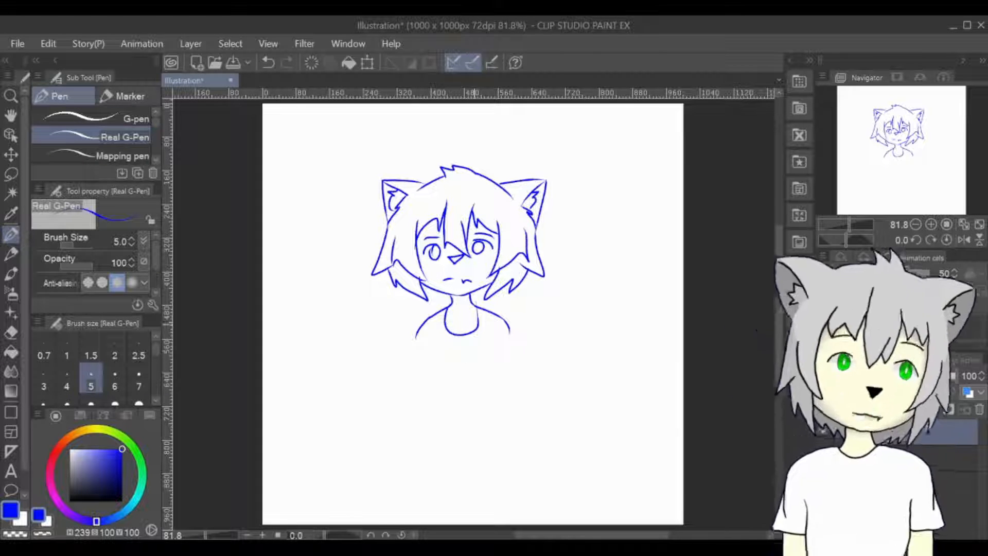
# - Sketch both sides of the torso below the shoulders and close them with the shirt's hem
pyautogui.moveTo(434, 344); pyautogui.dragTo(433, 423)
pyautogui.hotkey('ctrl', 'z')
pyautogui.moveTo(493, 341); pyautogui.dragTo(482, 412)
pyautogui.moveTo(488, 376)
pyautogui.mouseDown()
pyautogui.moveTo(492, 421)
pyautogui.moveTo(476, 430)
pyautogui.mouseUp()
pyautogui.hotkey('ctrl', 'z')
pyautogui.hotkey('ctrl', 'z')
pyautogui.hotkey('ctrl', 'z')
pyautogui.moveTo(492, 343)
pyautogui.mouseDown()
pyautogui.moveTo(485, 397)
pyautogui.moveTo(496, 414)
pyautogui.mouseUp()
pyautogui.moveTo(433, 412); pyautogui.dragTo(495, 411)
# - Lasso the whole figure and enlarge it on the canvas with a scale transformation
pyautogui.press('m')
pyautogui.moveTo(375, 452)
pyautogui.mouseDown()
pyautogui.moveTo(335, 183)
pyautogui.moveTo(474, 467)
pyautogui.moveTo(474, 502)
pyautogui.mouseUp()
pyautogui.hotkey('ctrl', 't')
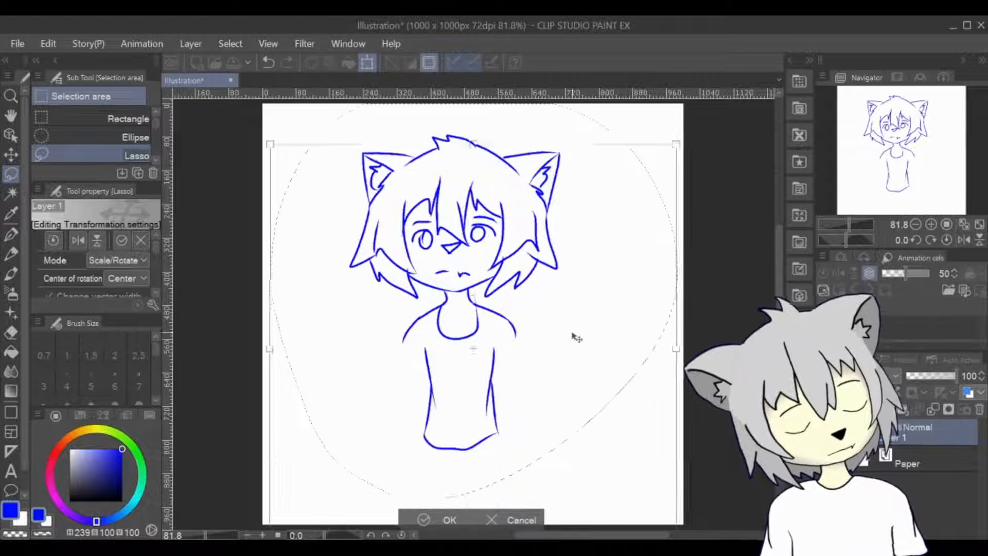
pyautogui.moveTo(573, 335); pyautogui.dragTo(597, 410)
pyautogui.moveTo(477, 157); pyautogui.dragTo(481, 102)
pyautogui.moveTo(677, 388); pyautogui.dragTo(678, 404)
pyautogui.moveTo(650, 366); pyautogui.dragTo(652, 380)
pyautogui.moveTo(542, 164); pyautogui.dragTo(540, 223)
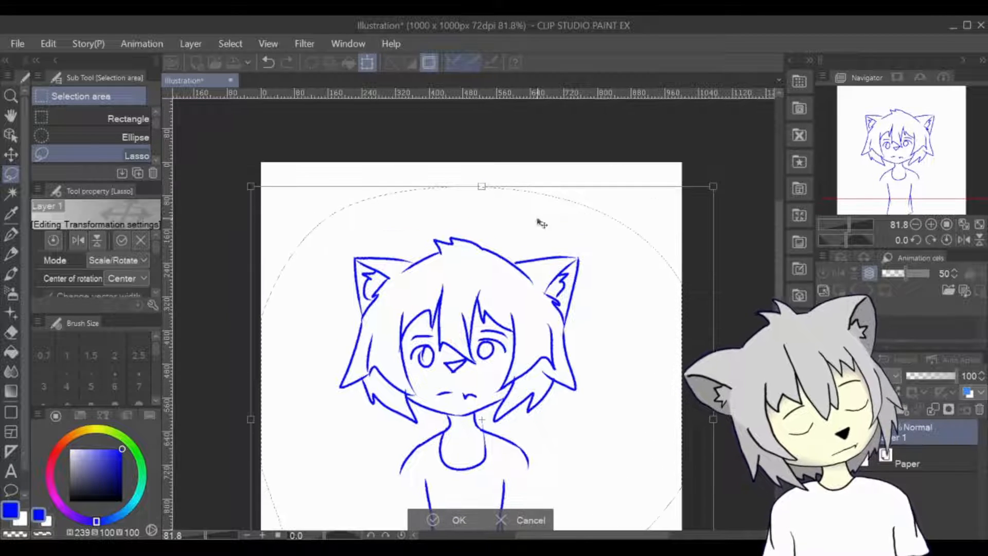
# - Enlarge and reposition the figure until it nearly fills the canvas height, apply the transformation and clear the selection
pyautogui.moveTo(481, 186); pyautogui.dragTo(482, 158)
pyautogui.moveTo(889, 154)
pyautogui.mouseDown()
pyautogui.moveTo(896, 169)
pyautogui.moveTo(893, 158)
pyautogui.mouseUp()
pyautogui.moveTo(476, 153); pyautogui.dragTo(475, 129)
pyautogui.moveTo(876, 156); pyautogui.dragTo(870, 181)
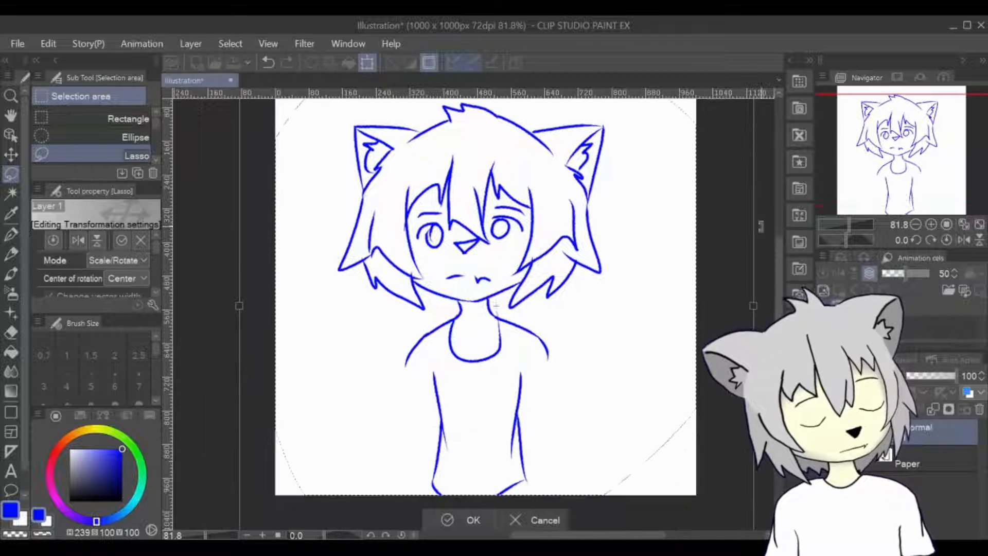
pyautogui.moveTo(678, 312)
pyautogui.mouseDown()
pyautogui.moveTo(685, 322)
pyautogui.moveTo(680, 304)
pyautogui.mouseUp()
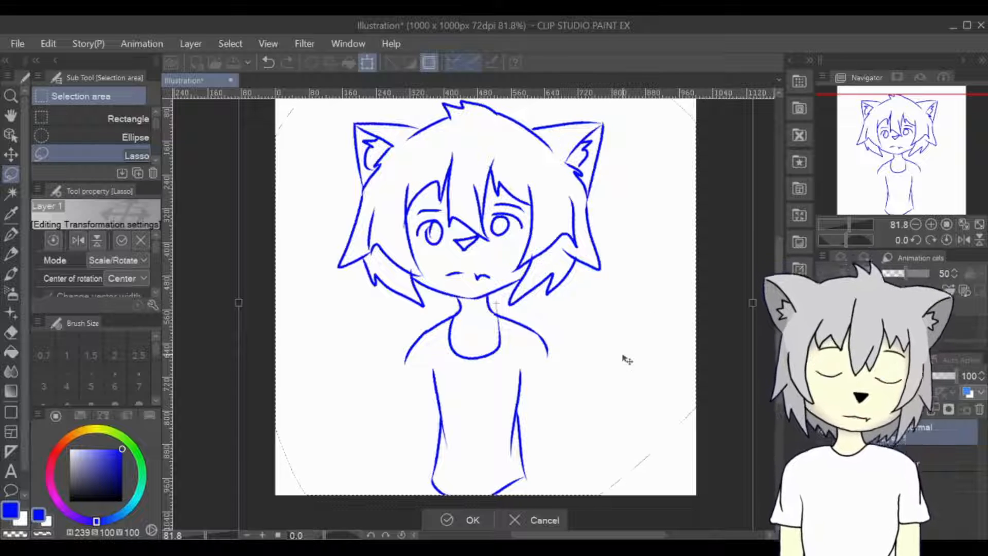
pyautogui.moveTo(624, 359); pyautogui.dragTo(629, 351)
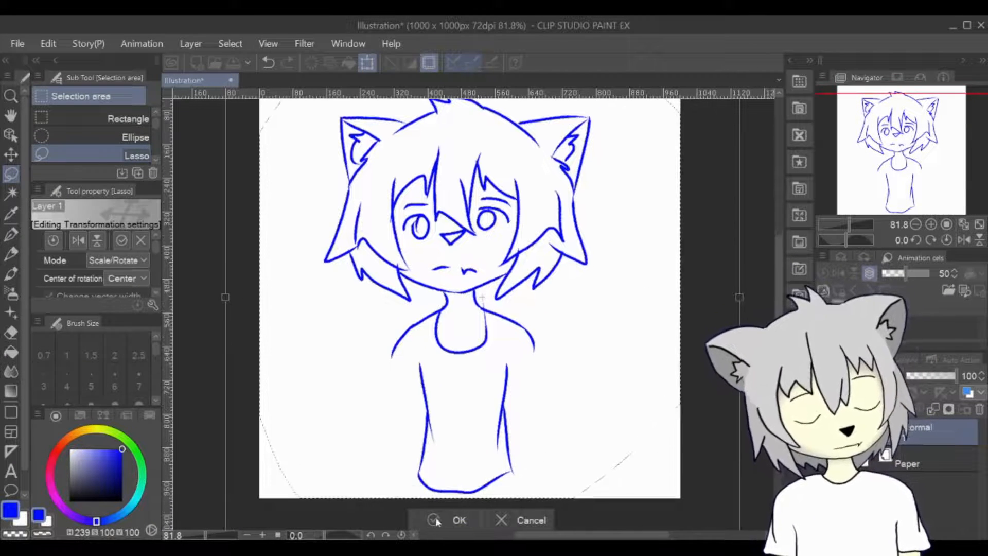
pyautogui.click(453, 520)
pyautogui.hotkey('ctrl', 'd')
# - Sketch short sleeves, the outer arm lines and the start of the legs below the shirt with the Real G-Pen
pyautogui.press('p')
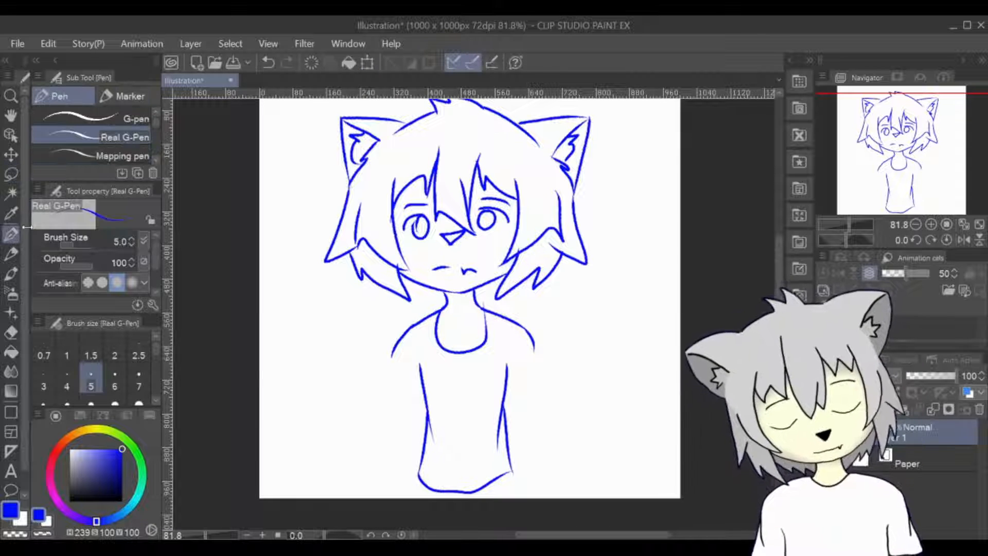
pyautogui.hotkey('ctrl', 'z')
pyautogui.moveTo(394, 351)
pyautogui.mouseDown()
pyautogui.moveTo(390, 376)
pyautogui.moveTo(405, 401)
pyautogui.moveTo(423, 396)
pyautogui.mouseUp()
pyautogui.moveTo(533, 342); pyautogui.dragTo(541, 394)
pyautogui.moveTo(535, 397); pyautogui.dragTo(536, 492)
pyautogui.moveTo(390, 397); pyautogui.dragTo(389, 493)
pyautogui.moveTo(421, 482); pyautogui.dragTo(421, 498)
pyautogui.moveTo(511, 471); pyautogui.dragTo(512, 498)
pyautogui.moveTo(512, 483)
pyautogui.mouseDown()
pyautogui.moveTo(489, 516)
pyautogui.moveTo(495, 499)
pyautogui.mouseUp()
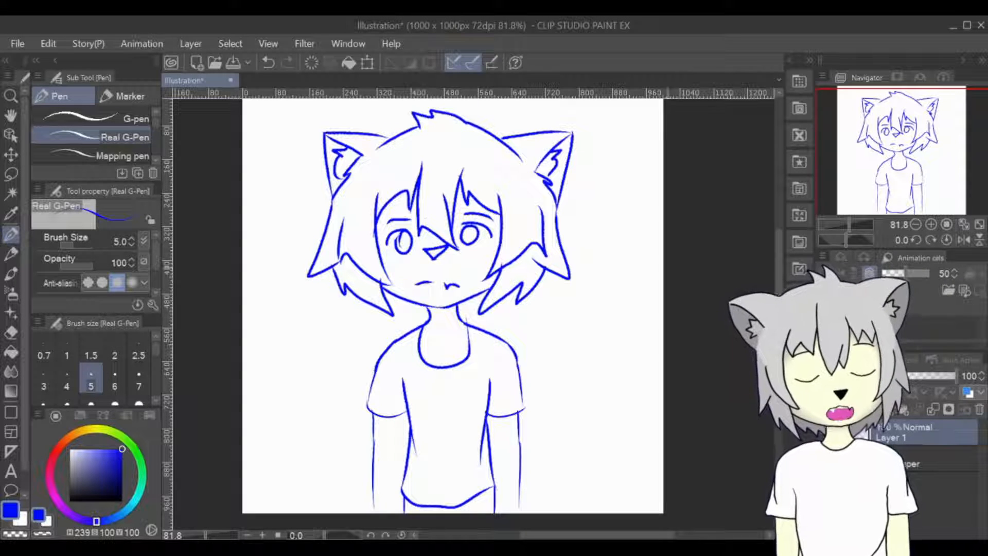
# - Draw the inner arm lines beside the torso down to the canvas's lower edge
pyautogui.moveTo(888, 153); pyautogui.dragTo(898, 162)
pyautogui.moveTo(899, 161)
pyautogui.mouseDown()
pyautogui.moveTo(900, 171)
pyautogui.moveTo(900, 157)
pyautogui.mouseUp()
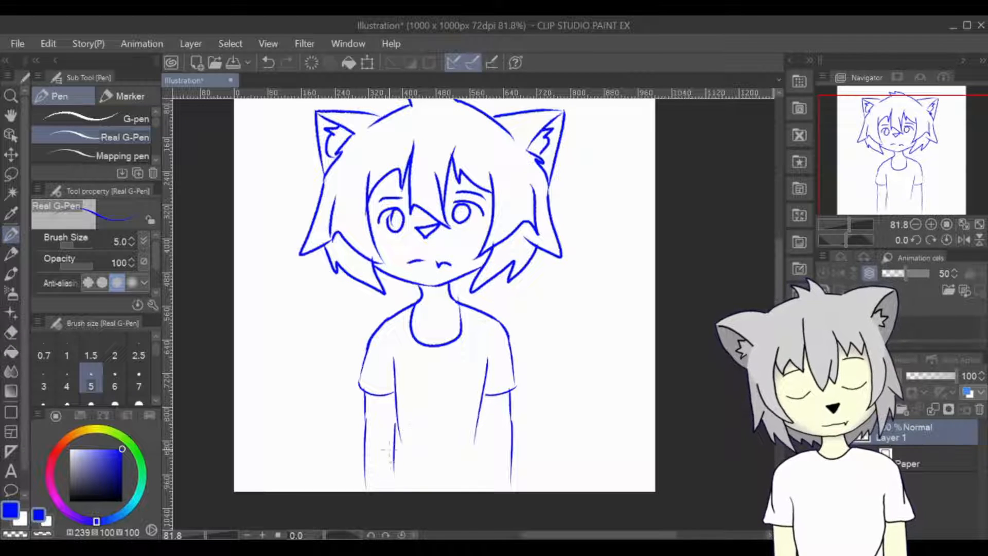
pyautogui.hotkey('ctrl', 'z')
pyautogui.moveTo(481, 405); pyautogui.dragTo(483, 489)
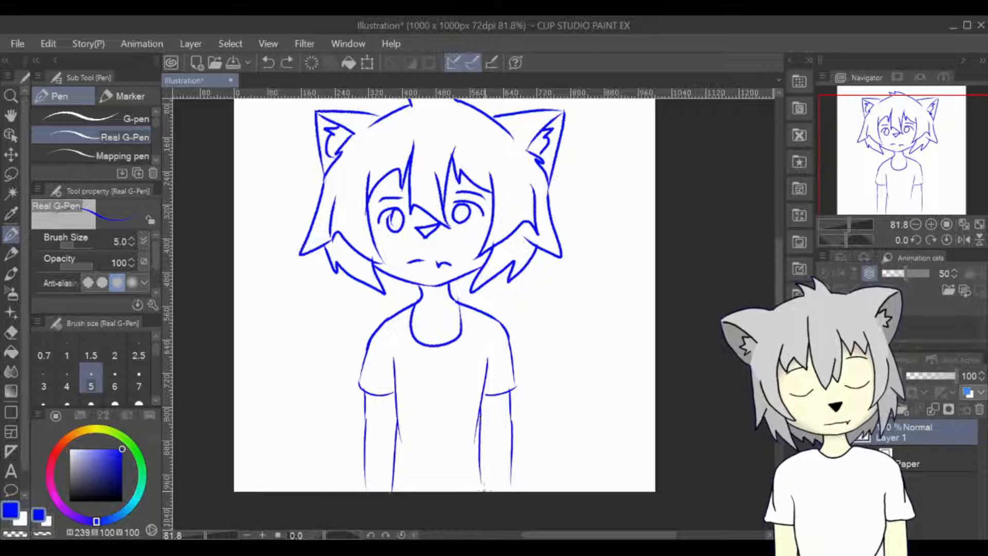
pyautogui.moveTo(479, 414); pyautogui.dragTo(484, 490)
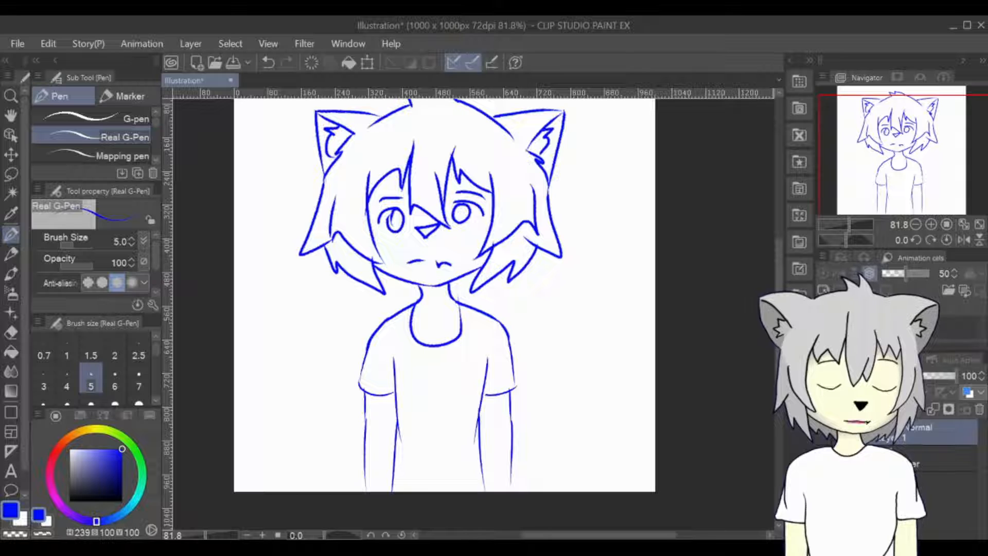
# - Reduce the sketch layer's opacity to 20% and add a new layer above it
pyautogui.click(904, 376)
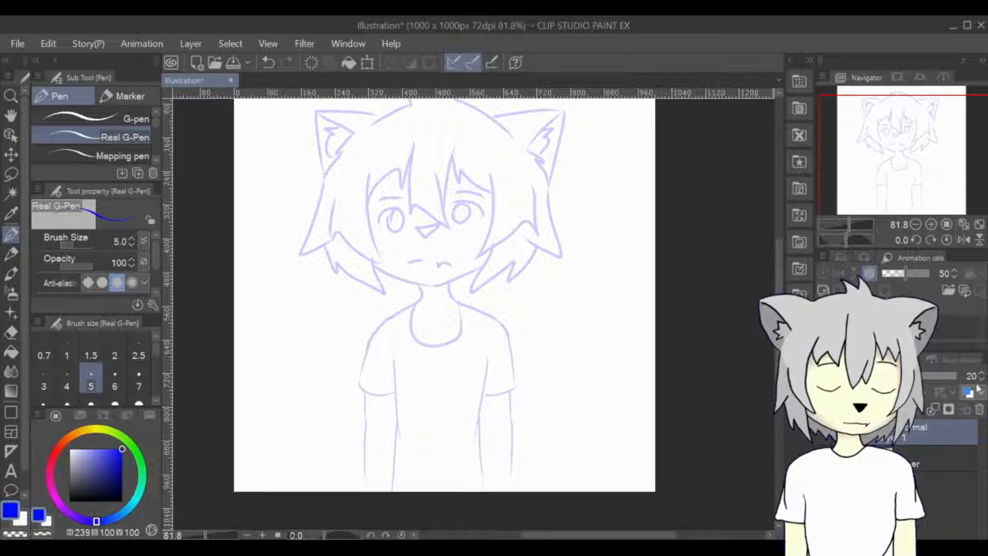
pyautogui.click(872, 409)
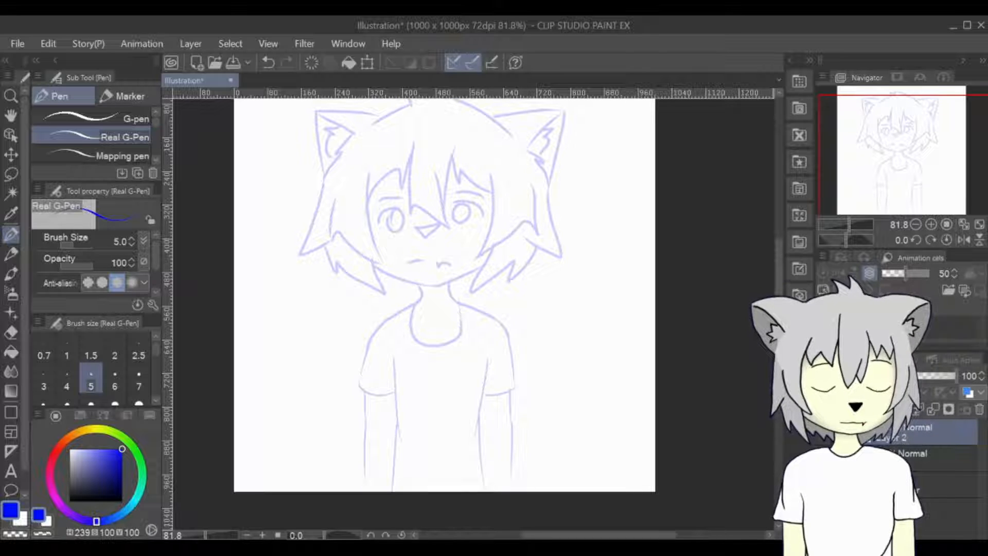
# - Ink the long strand of the bangs left of the nose in black on the new layer, retrying until it is clean
pyautogui.moveTo(916, 182); pyautogui.dragTo(914, 170)
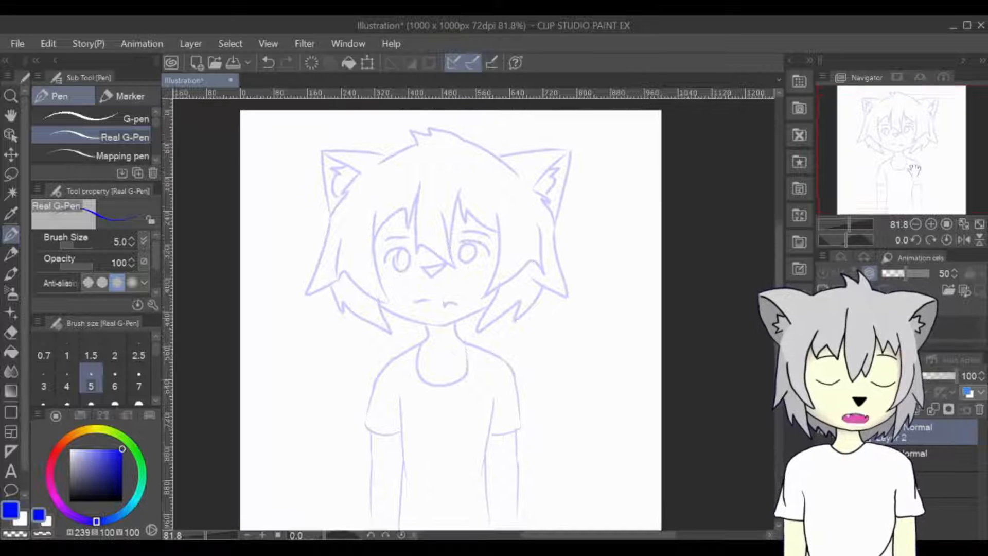
pyautogui.scroll(1, 398, 195)
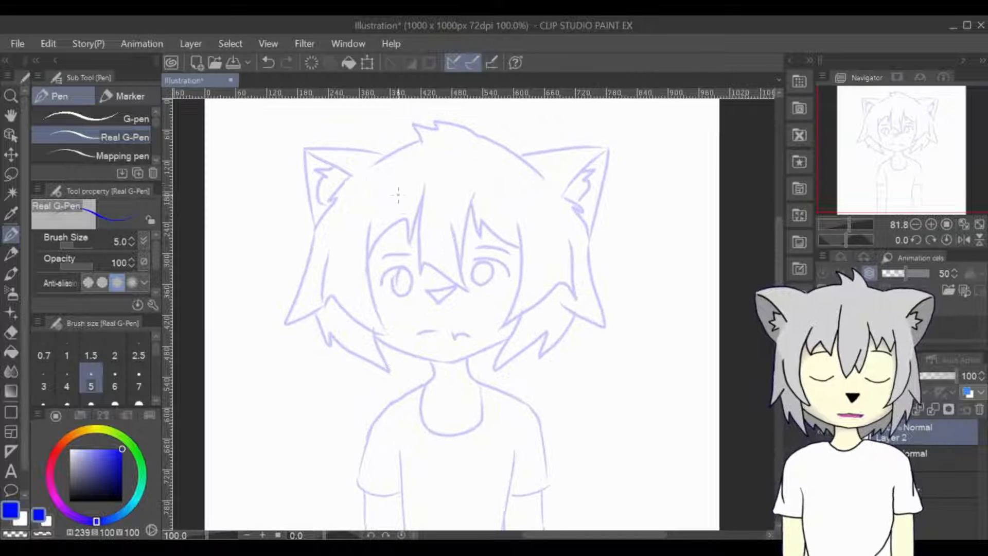
pyautogui.click(122, 500)
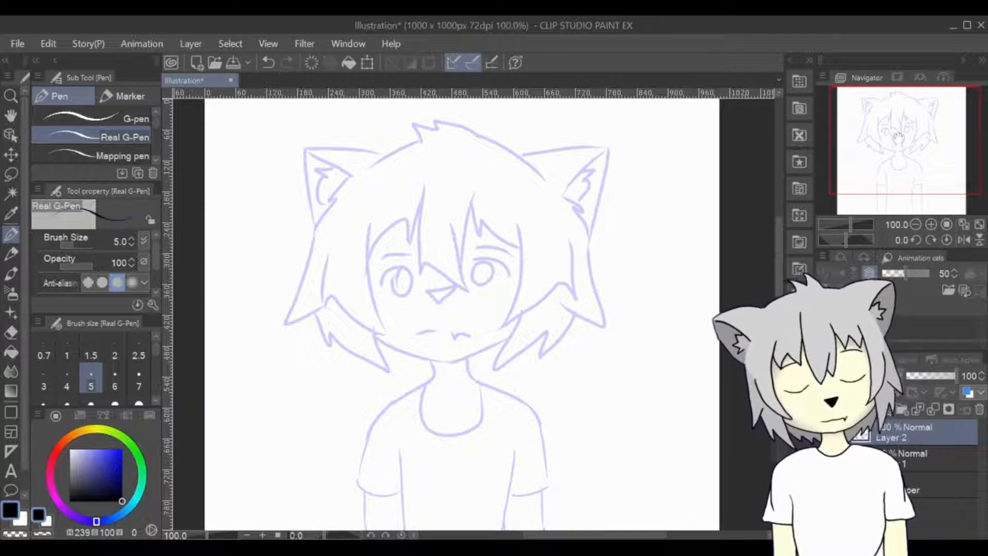
pyautogui.moveTo(898, 138); pyautogui.dragTo(904, 134)
pyautogui.moveTo(404, 187); pyautogui.dragTo(397, 278)
pyautogui.hotkey('ctrl', 'z')
pyautogui.hotkey('ctrl', 'z')
pyautogui.moveTo(401, 189)
pyautogui.mouseDown()
pyautogui.moveTo(399, 286)
pyautogui.moveTo(398, 228)
pyautogui.moveTo(397, 280)
pyautogui.mouseUp()
pyautogui.hotkey('ctrl', 'z')
pyautogui.hotkey('ctrl', 'z')
pyautogui.moveTo(401, 195)
pyautogui.mouseDown()
pyautogui.moveTo(397, 286)
pyautogui.moveTo(400, 258)
pyautogui.mouseUp()
pyautogui.hotkey('ctrl', 'z')
pyautogui.hotkey('ctrl', 'z')
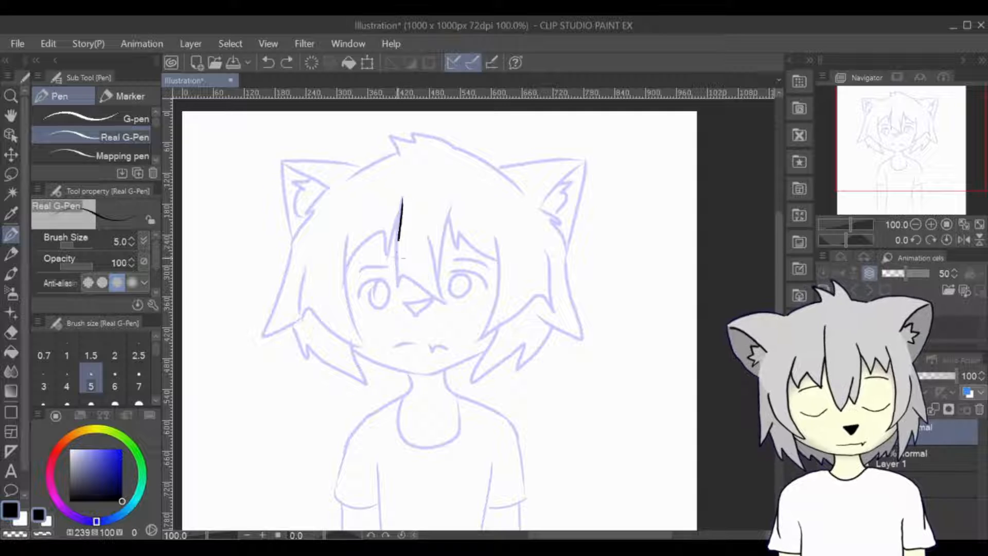
pyautogui.hotkey('ctrl', 'z')
pyautogui.moveTo(403, 190); pyautogui.dragTo(396, 286)
pyautogui.hotkey('ctrl', 'z')
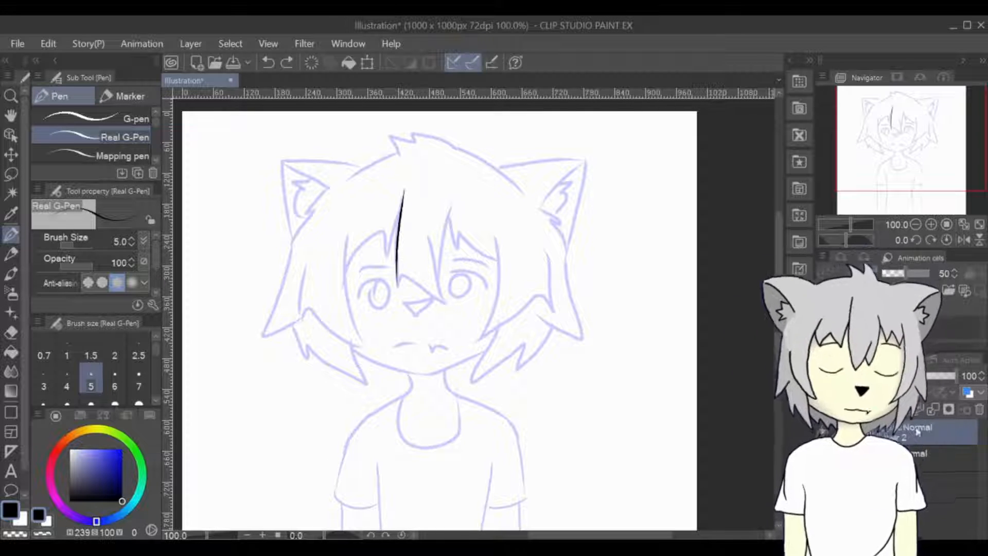
# - Rename Layer 1 as sketch and make Layer 2 active again
pyautogui.click(919, 454)
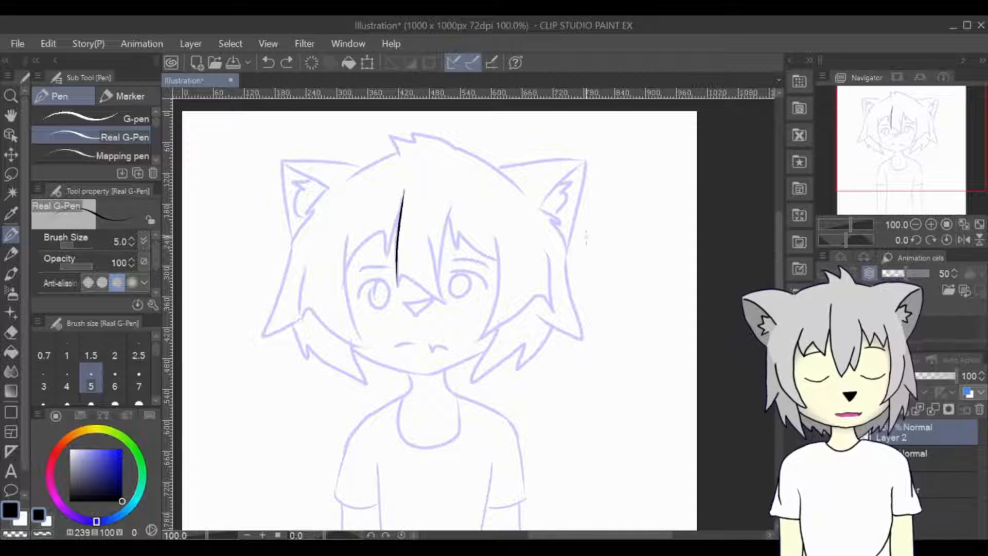
pyautogui.hotkey('ctrl', 'z')
pyautogui.hotkey('ctrl', 'y')
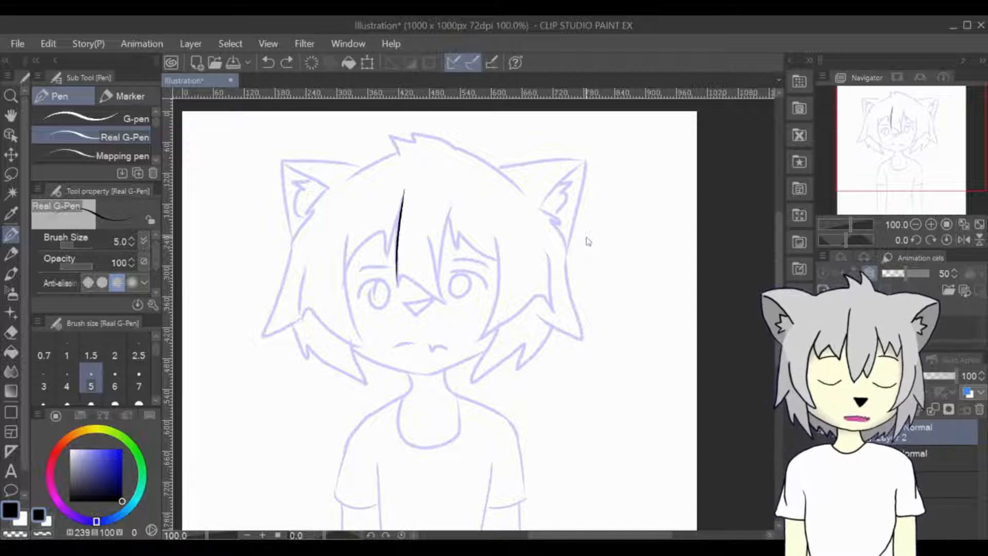
pyautogui.click(901, 458)
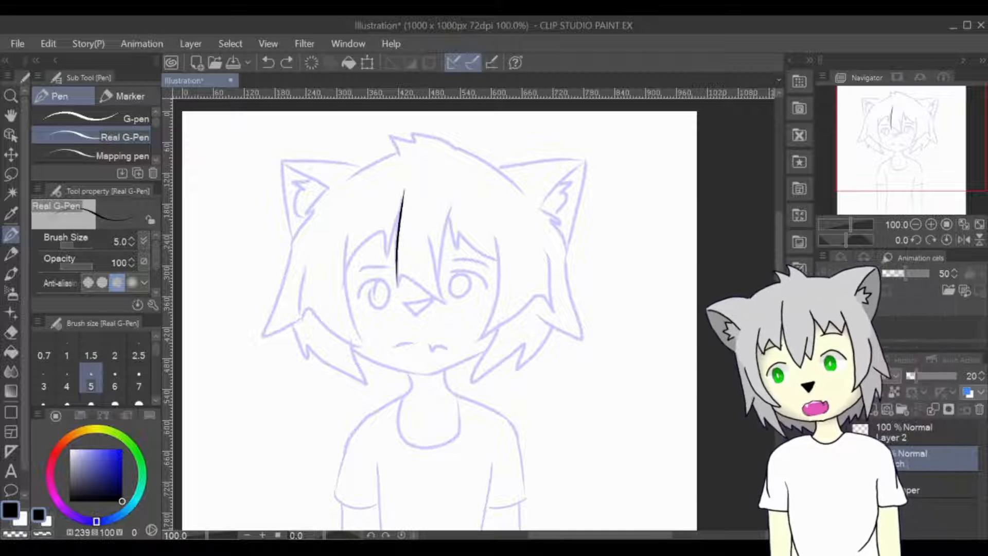
pyautogui.click(915, 430)
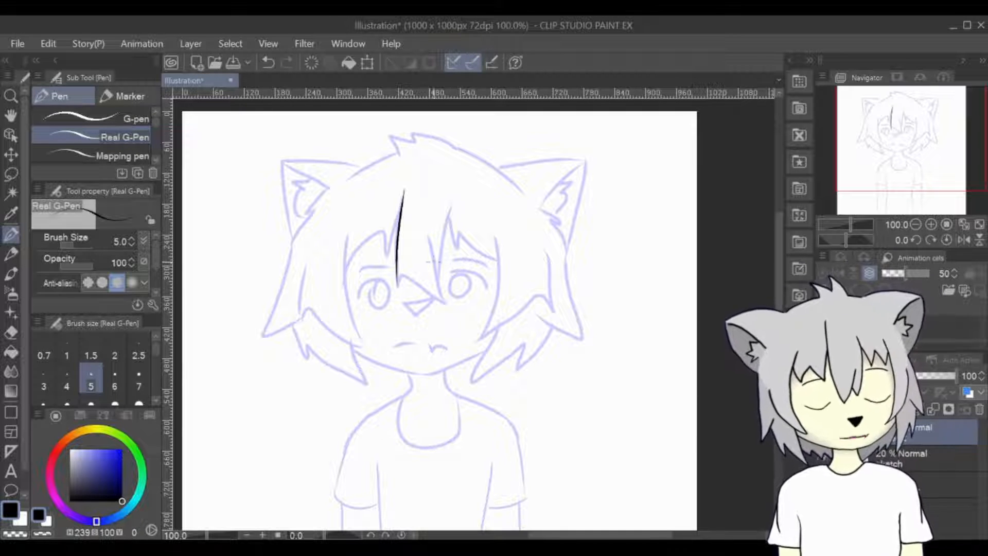
# - Ink the middle strands of the bangs above the nose in black, following the faded sketch
pyautogui.moveTo(402, 272)
pyautogui.mouseDown()
pyautogui.moveTo(398, 285)
pyautogui.moveTo(405, 265)
pyautogui.moveTo(444, 311)
pyautogui.mouseUp()
pyautogui.hotkey('ctrl', 'z')
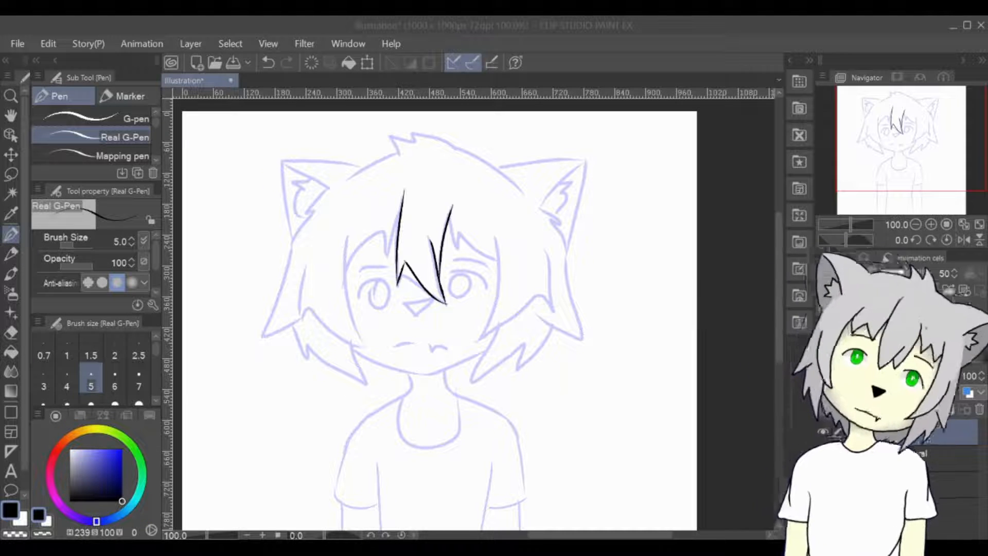
pyautogui.moveTo(449, 215)
pyautogui.mouseDown()
pyautogui.moveTo(456, 251)
pyautogui.moveTo(491, 257)
pyautogui.mouseUp()
pyautogui.hotkey('ctrl', 'z')
pyautogui.hotkey('ctrl', 'z')
# - Rename Layer 2 as hair_front_line
pyautogui.click(926, 458)
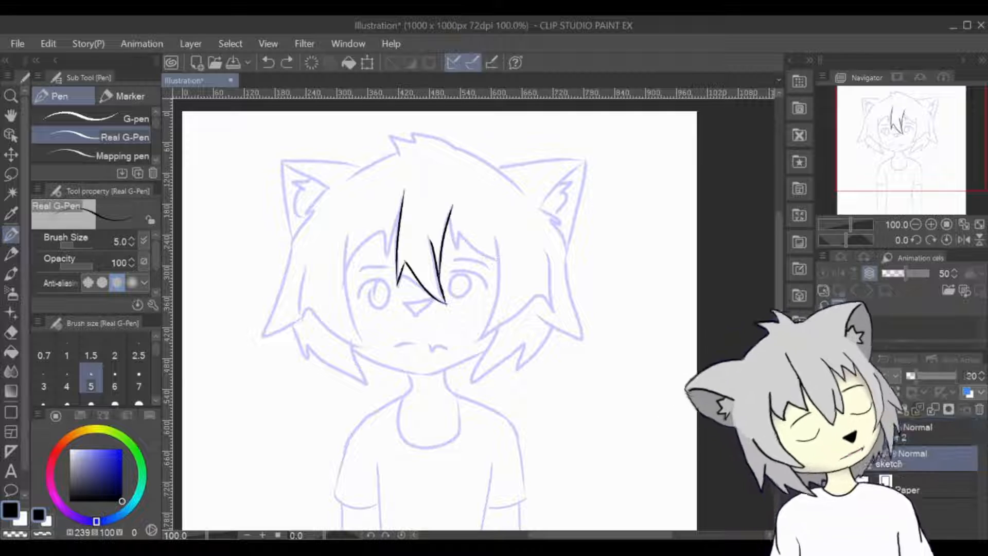
pyautogui.click(926, 432)
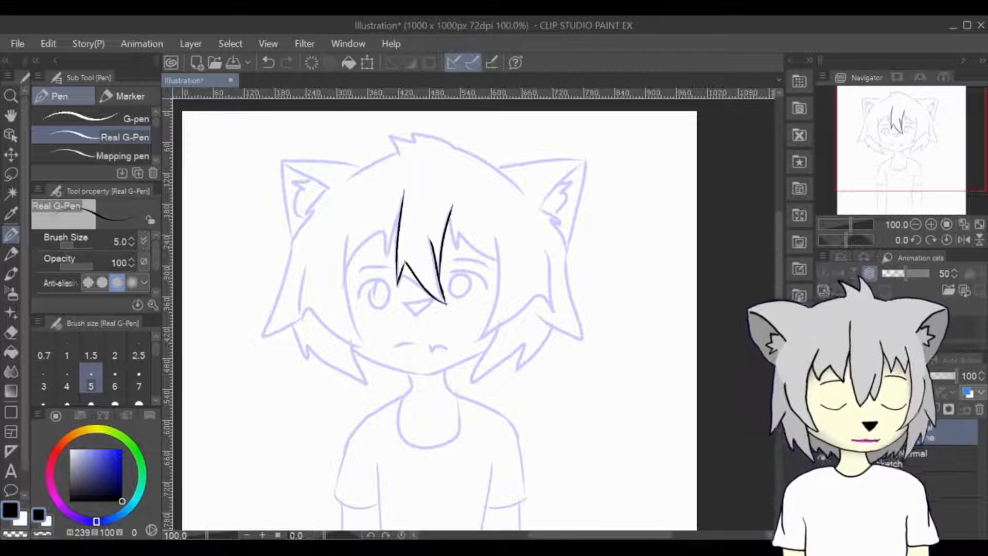
# - Redraw the diagonal lower edge of the middle bangs so it runs straighter toward the strand's tip
pyautogui.hotkey('ctrl', 'z')
pyautogui.hotkey('ctrl', 'y')
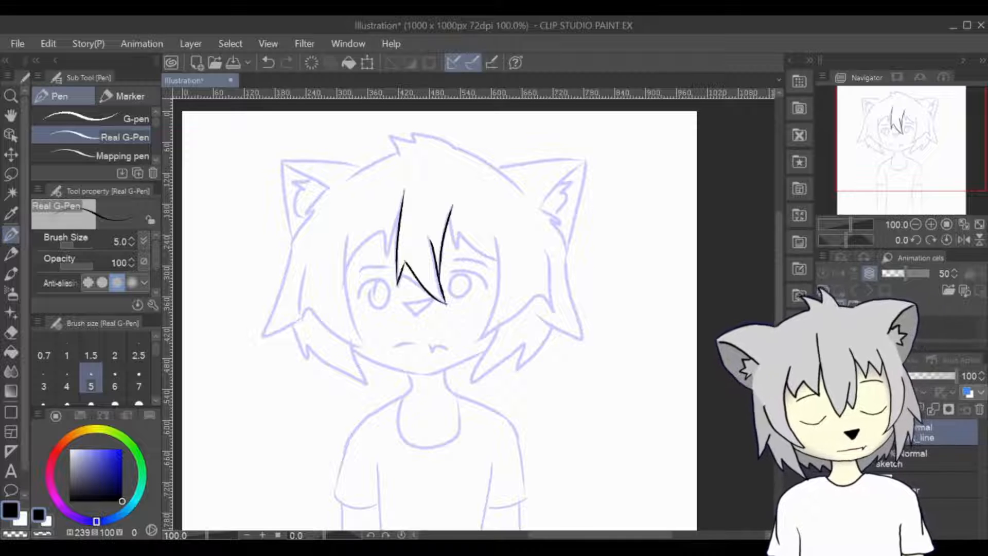
pyautogui.hotkey('ctrl', 'z')
pyautogui.hotkey('ctrl', 'y')
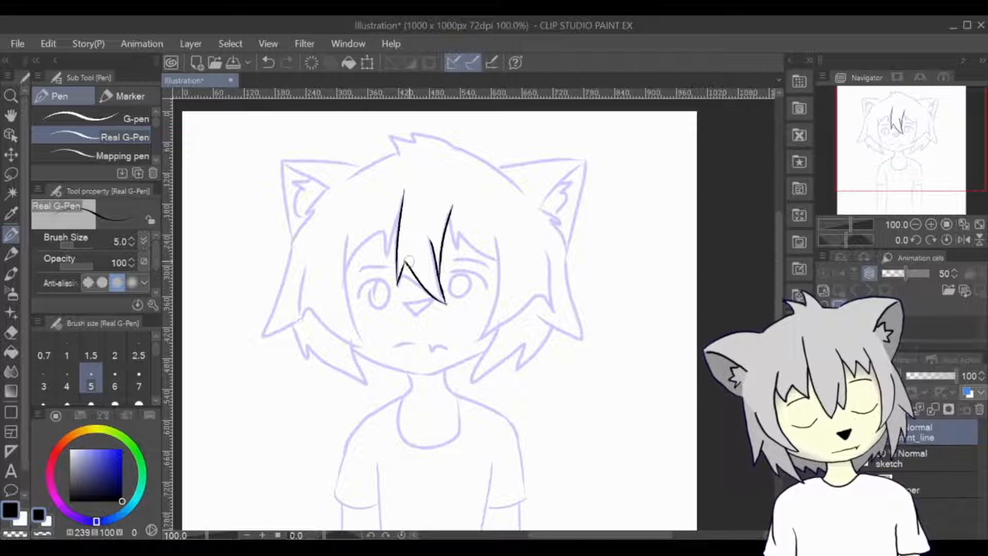
pyautogui.moveTo(401, 268); pyautogui.dragTo(444, 303)
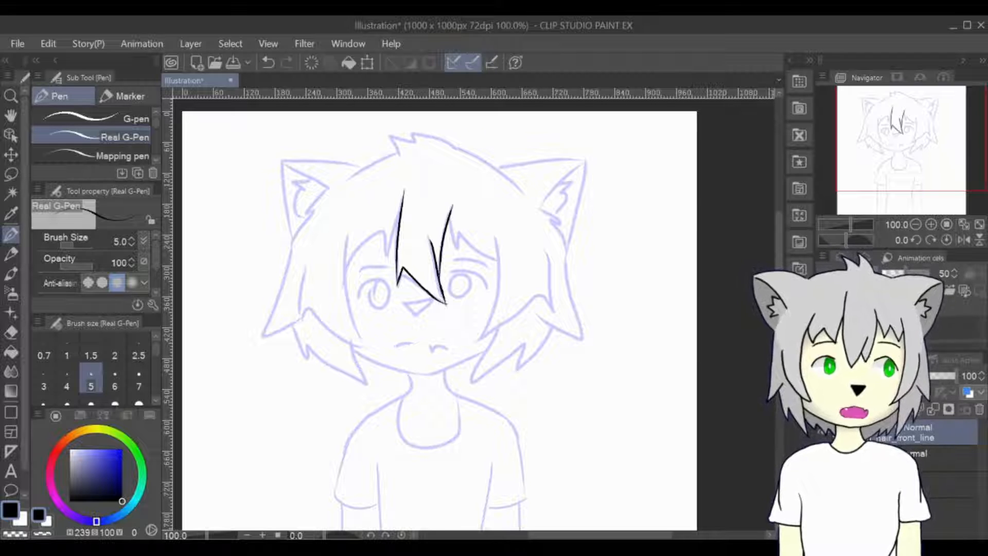
# - Add a layer named head and ink the left half of the jawline in black down to the chin
pyautogui.hotkey('ctrl', 'shift', 'n')
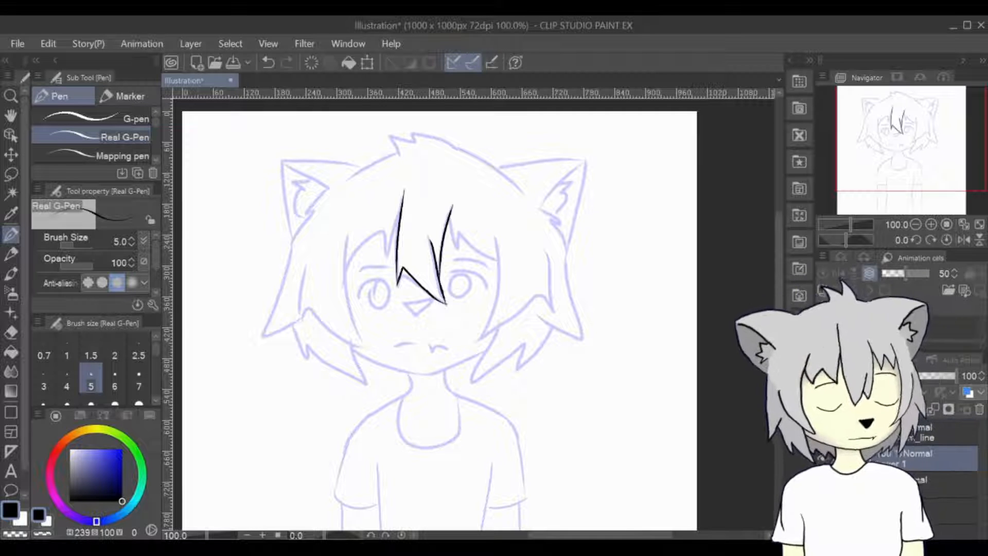
pyautogui.moveTo(340, 335)
pyautogui.mouseDown()
pyautogui.moveTo(409, 372)
pyautogui.moveTo(496, 349)
pyautogui.moveTo(410, 376)
pyautogui.moveTo(423, 374)
pyautogui.mouseUp()
pyautogui.hotkey('ctrl', 'z')
pyautogui.hotkey('ctrl', 'z')
pyautogui.hotkey('ctrl', 'z')
pyautogui.hotkey('ctrl', 'z')
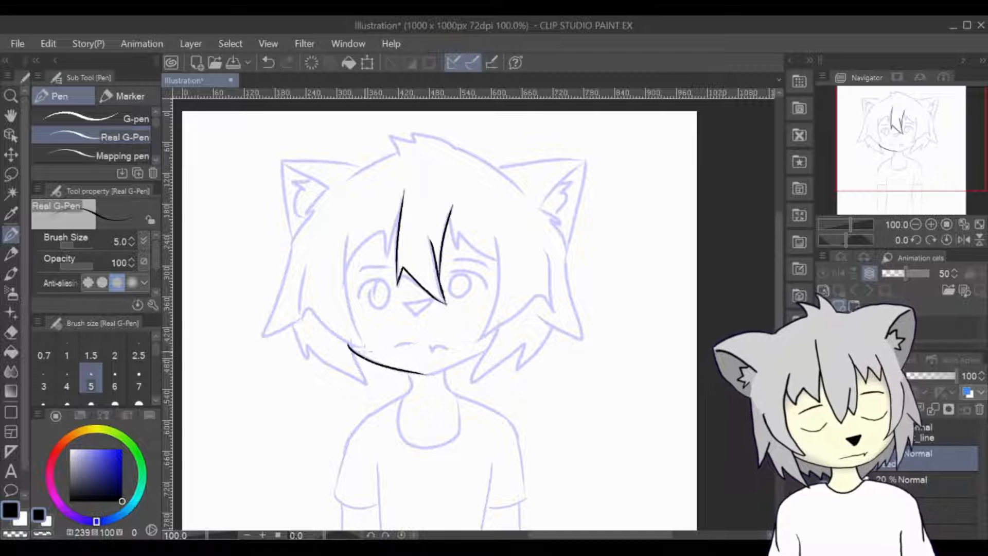
pyautogui.hotkey('ctrl', 'z')
pyautogui.moveTo(347, 343); pyautogui.dragTo(424, 374)
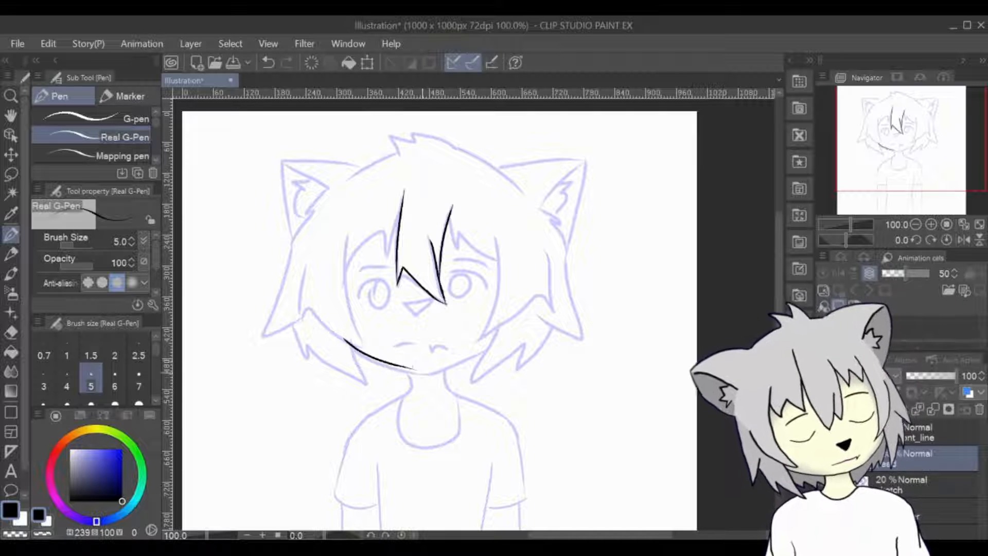
pyautogui.hotkey('ctrl', 'z')
pyautogui.moveTo(351, 343)
pyautogui.mouseDown()
pyautogui.moveTo(366, 361)
pyautogui.moveTo(419, 374)
pyautogui.mouseUp()
pyautogui.hotkey('ctrl', 'z')
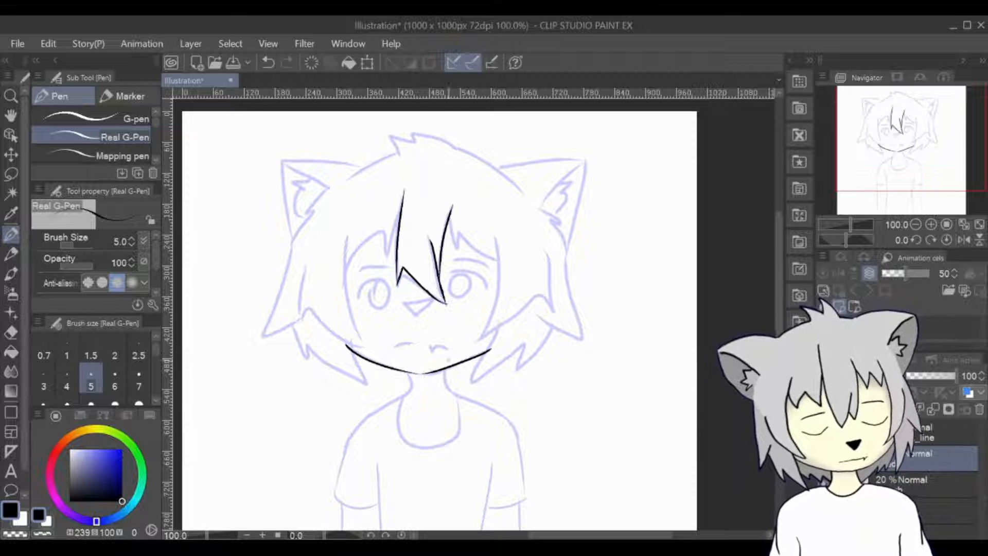
# - Ink the right half of the jawline, then close the head outline along its sides and over the crown
pyautogui.moveTo(483, 351); pyautogui.dragTo(418, 375)
pyautogui.hotkey('ctrl', 'z')
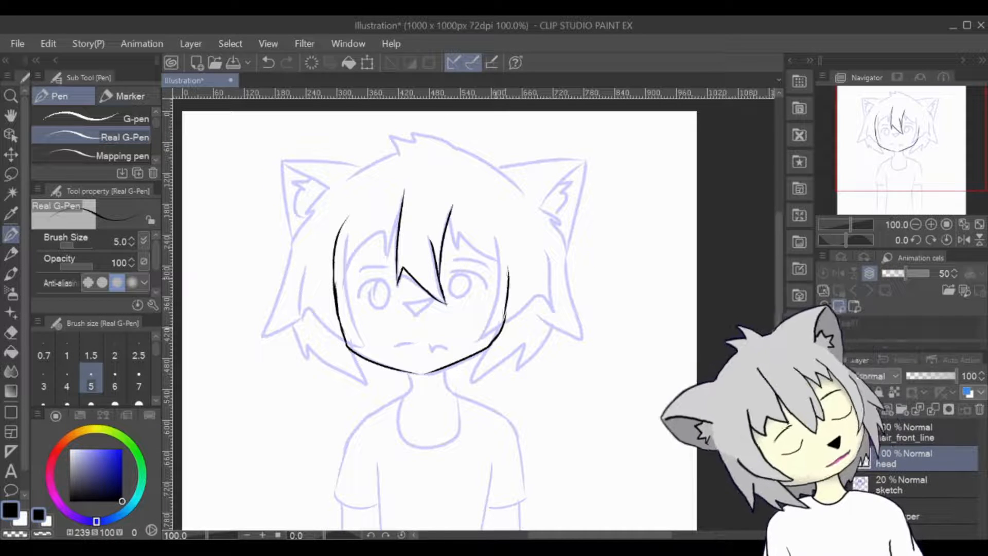
pyautogui.moveTo(508, 273); pyautogui.dragTo(505, 315)
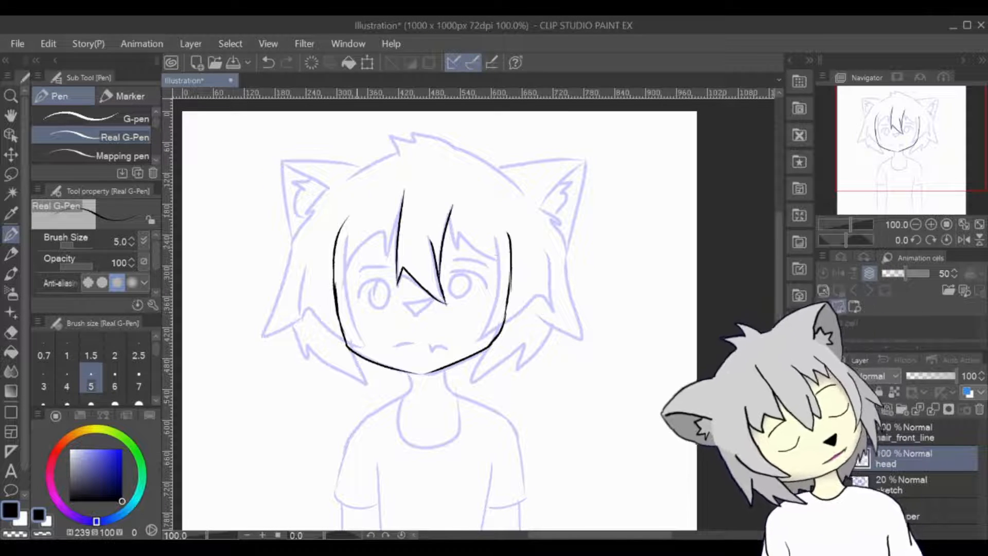
pyautogui.moveTo(379, 191); pyautogui.dragTo(431, 187)
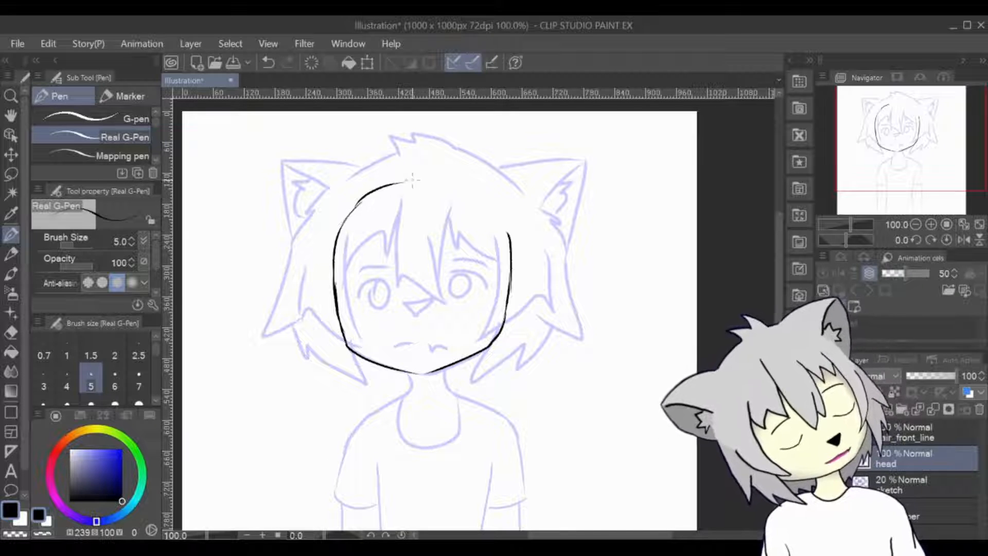
pyautogui.moveTo(435, 182)
pyautogui.mouseDown()
pyautogui.moveTo(489, 204)
pyautogui.moveTo(509, 241)
pyautogui.mouseUp()
pyautogui.hotkey('ctrl', 'z')
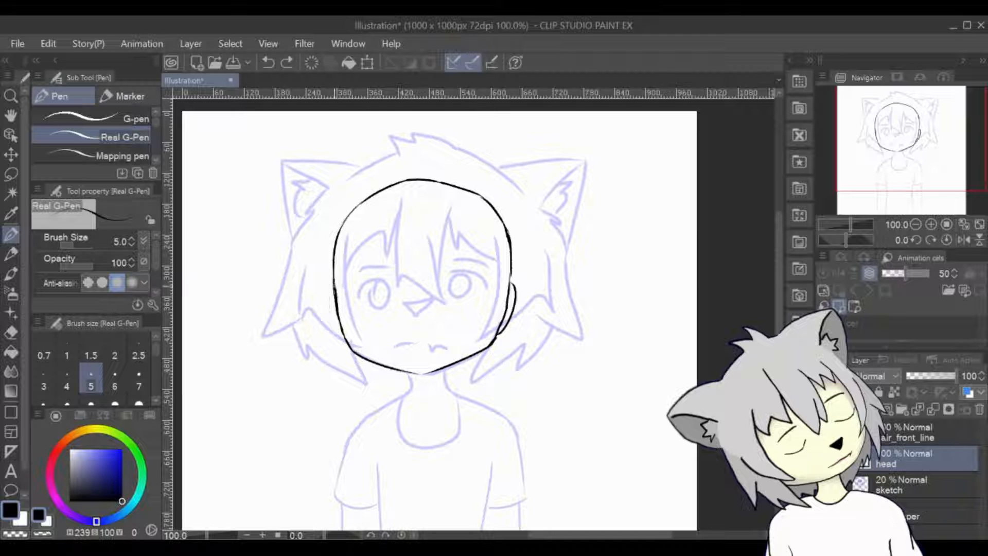
# - Ink the small human ear on the left side of the head with its inner edge line
pyautogui.moveTo(334, 282); pyautogui.dragTo(340, 330)
pyautogui.moveTo(333, 324); pyautogui.dragTo(343, 338)
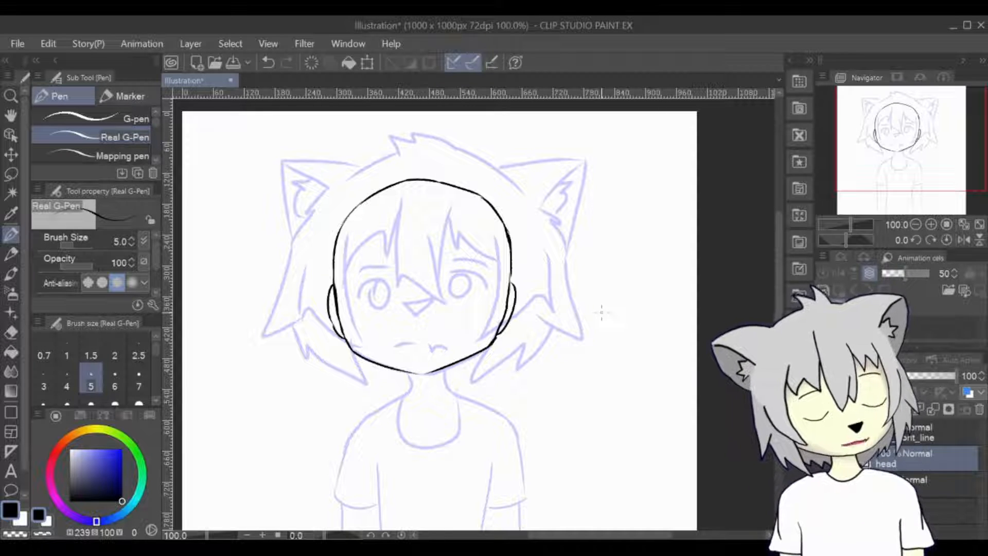
pyautogui.moveTo(510, 270); pyautogui.dragTo(514, 286)
pyautogui.hotkey('ctrl', 'z')
pyautogui.hotkey('ctrl', 'z')
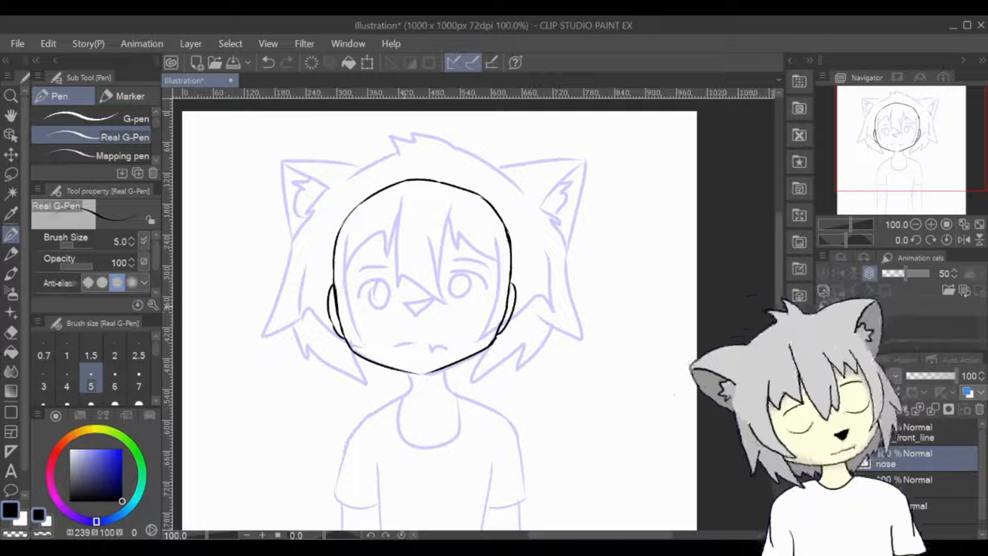
# - Ink the small inverted-triangle nose in black on a layer named nose
pyautogui.moveTo(405, 304); pyautogui.dragTo(417, 315)
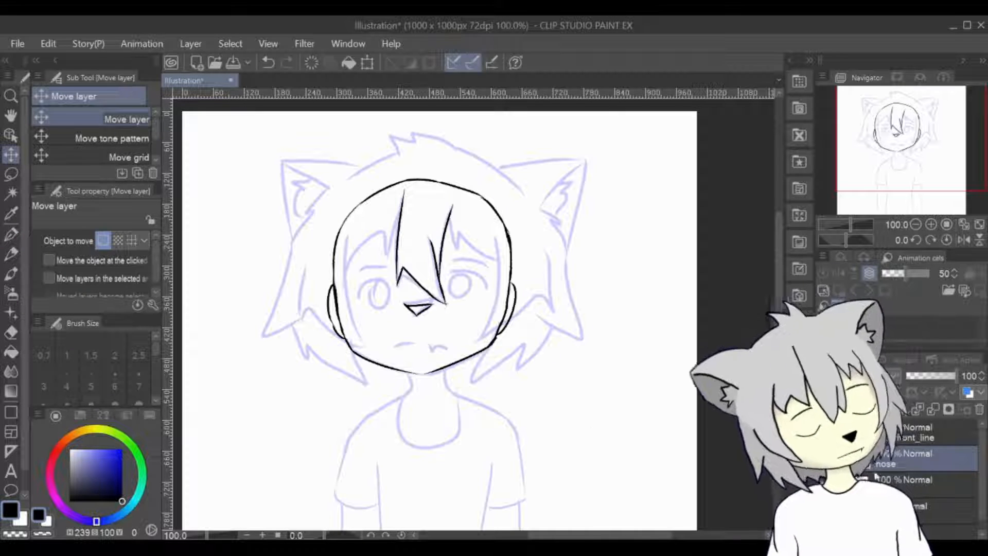
pyautogui.press('p')
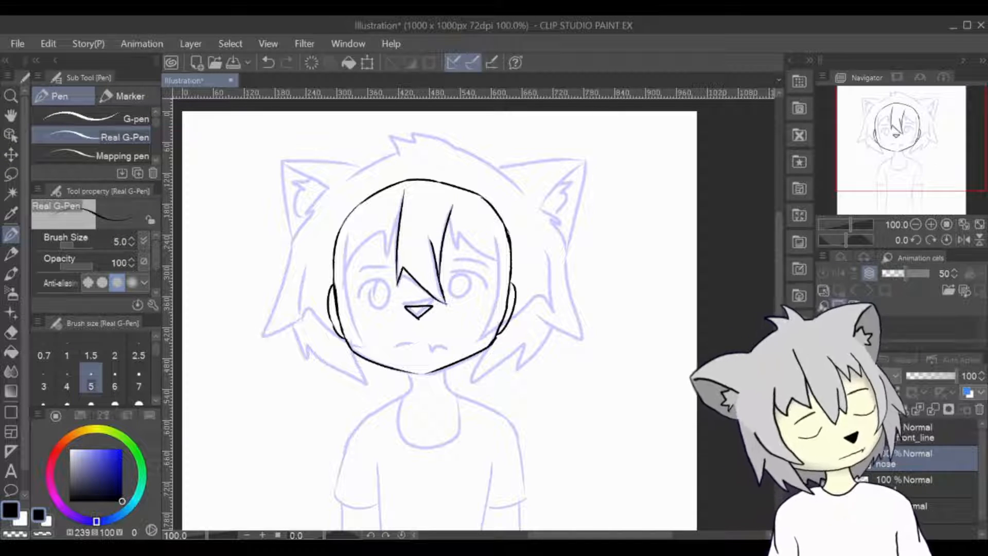
pyautogui.hotkey('ctrl', 'z')
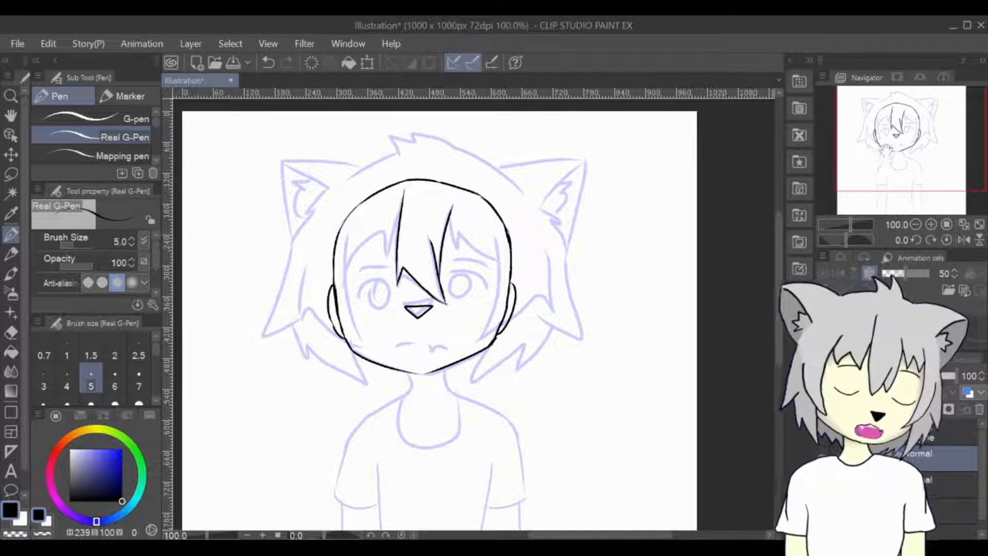
# - Add a layer named wolfEar_r below the front hair line layer and make it active
pyautogui.moveTo(901, 157); pyautogui.dragTo(892, 155)
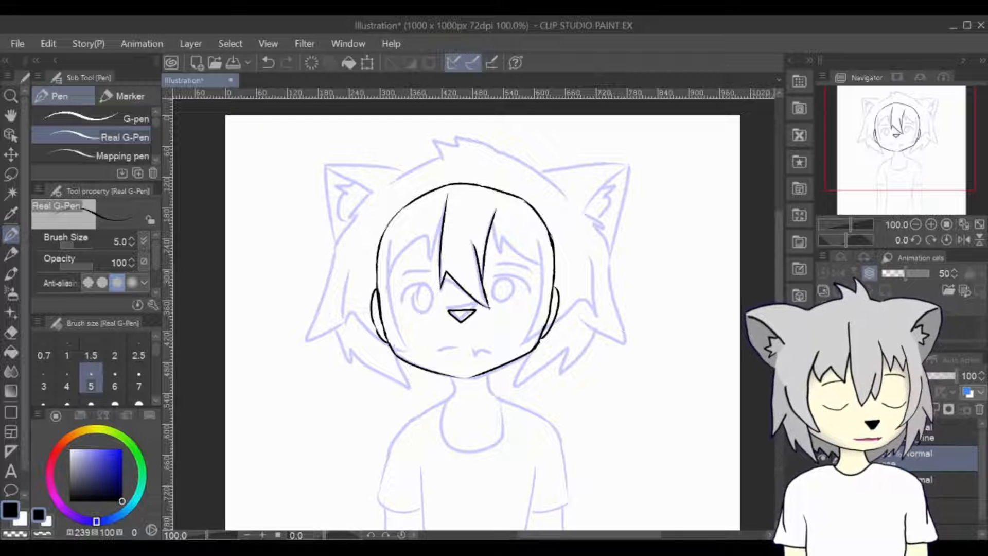
pyautogui.hotkey('ctrl', 'shift', 'n')
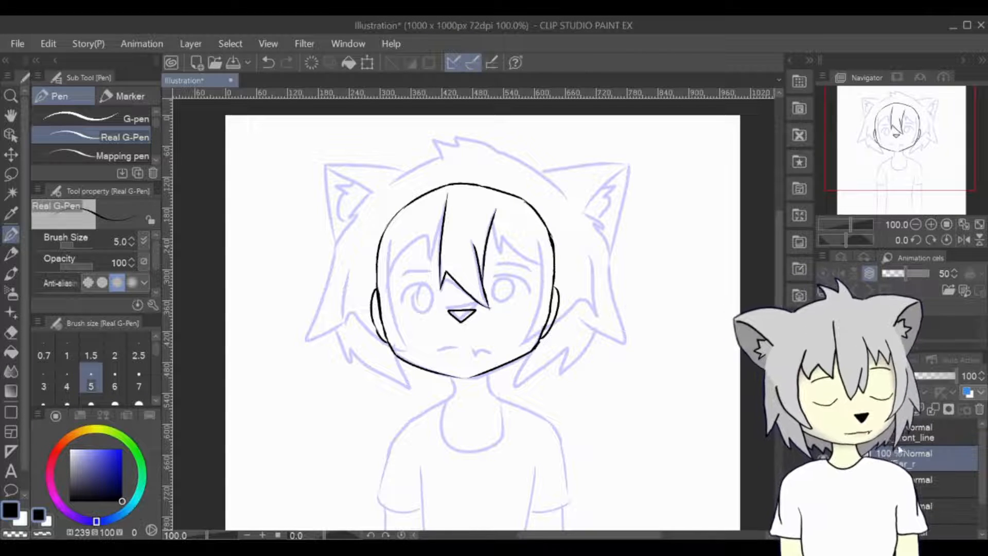
pyautogui.click(921, 433)
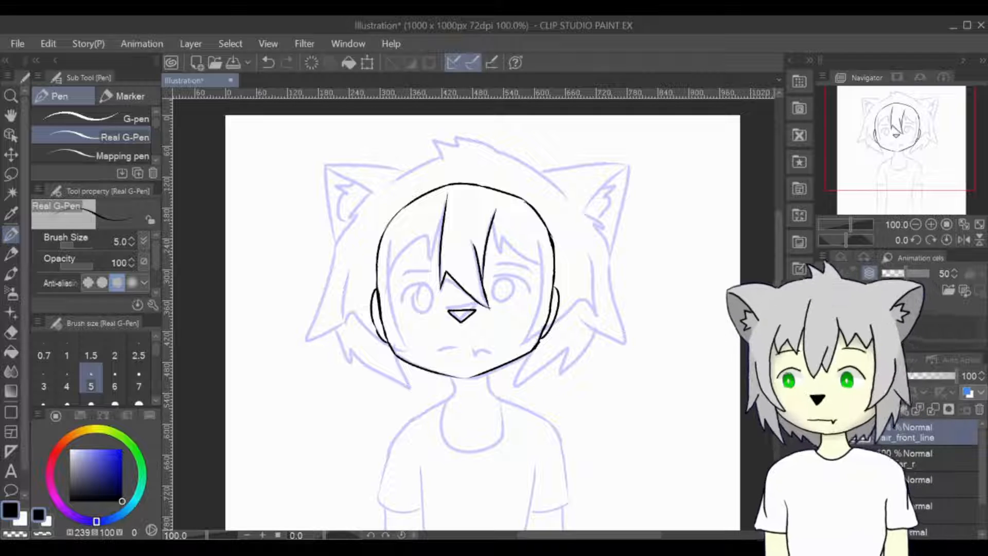
pyautogui.click(930, 458)
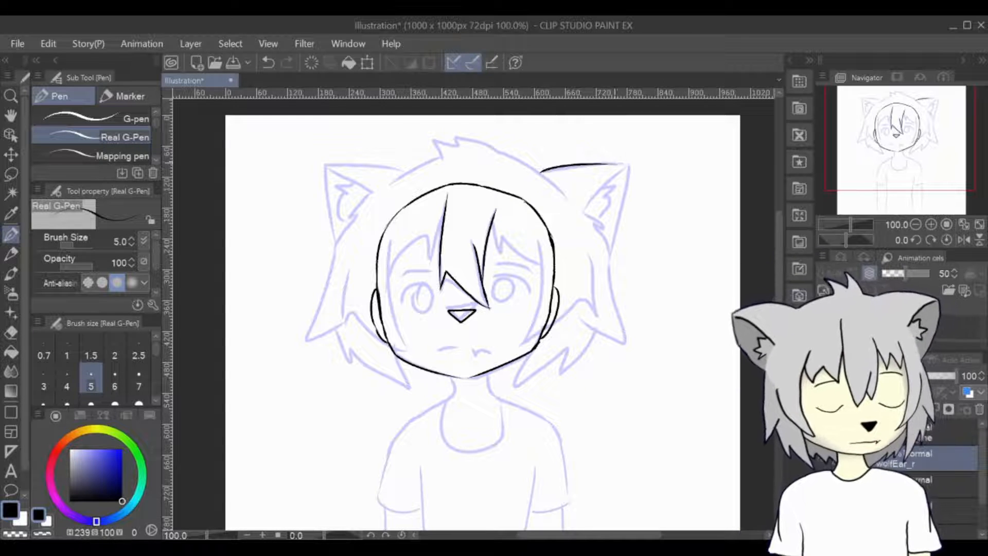
pyautogui.hotkey('ctrl', 'z')
pyautogui.hotkey('ctrl', 'z')
pyautogui.moveTo(542, 173); pyautogui.dragTo(629, 164)
pyautogui.hotkey('ctrl', 'z')
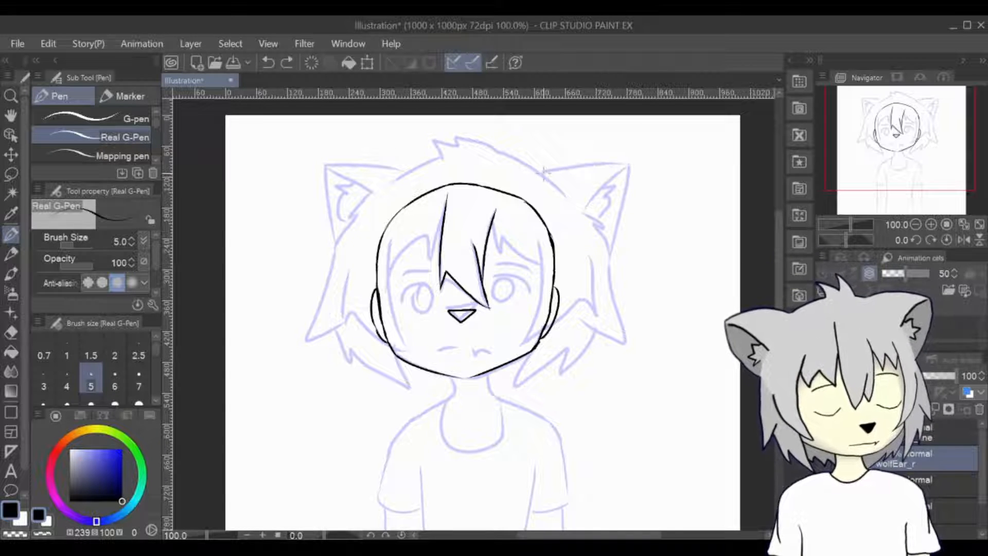
pyautogui.moveTo(542, 174)
pyautogui.mouseDown()
pyautogui.moveTo(635, 170)
pyautogui.moveTo(608, 206)
pyautogui.moveTo(609, 253)
pyautogui.mouseUp()
pyautogui.hotkey('ctrl', 'z')
pyautogui.hotkey('ctrl', 'z')
pyautogui.moveTo(629, 170); pyautogui.dragTo(610, 252)
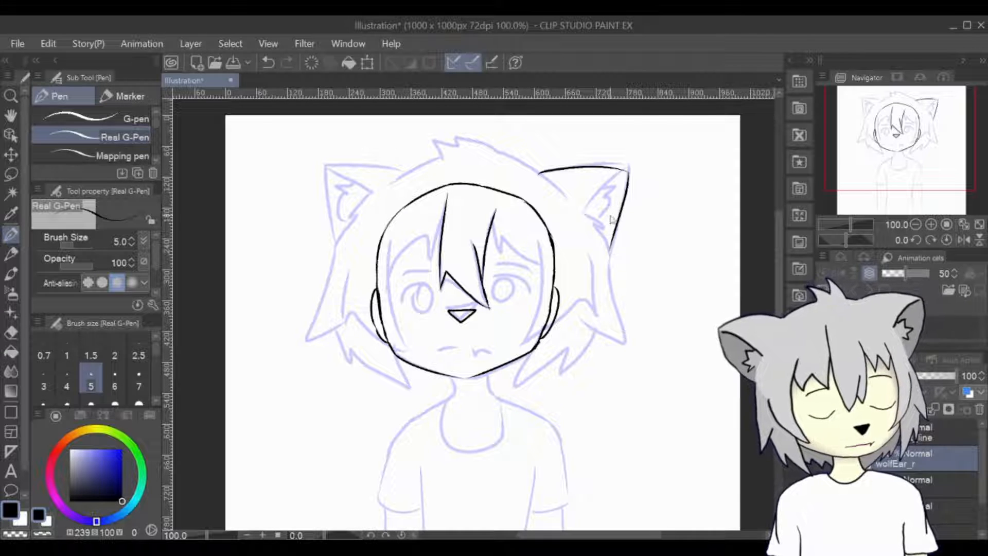
pyautogui.hotkey('ctrl', 'z')
pyautogui.hotkey('ctrl', 'z')
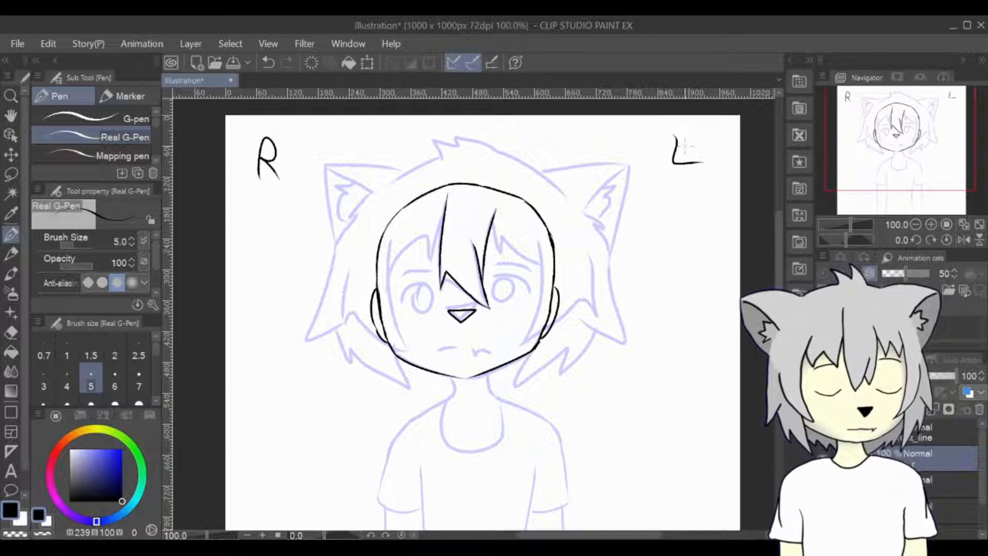
pyautogui.hotkey('ctrl', 'z')
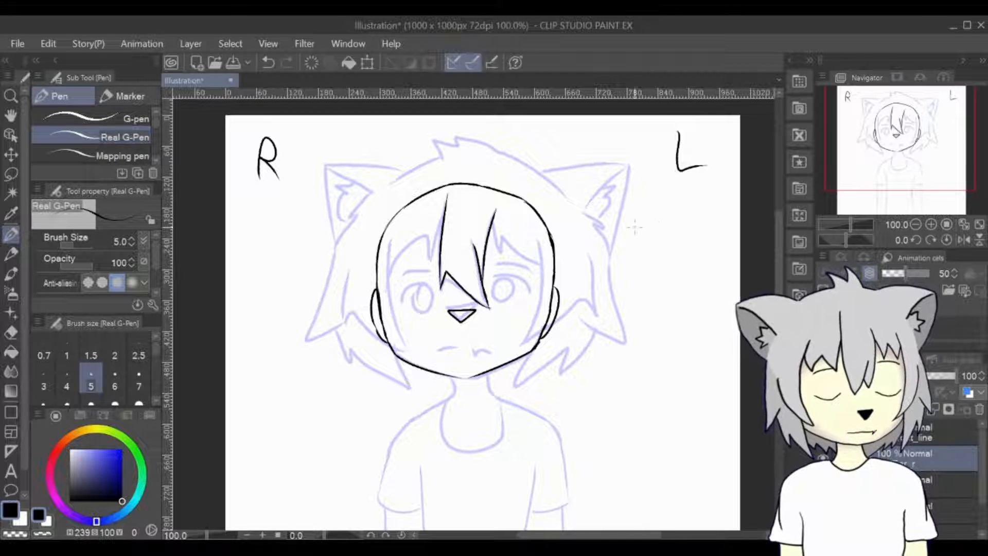
pyautogui.hotkey('ctrl', 'z')
pyautogui.hotkey('ctrl', 'z')
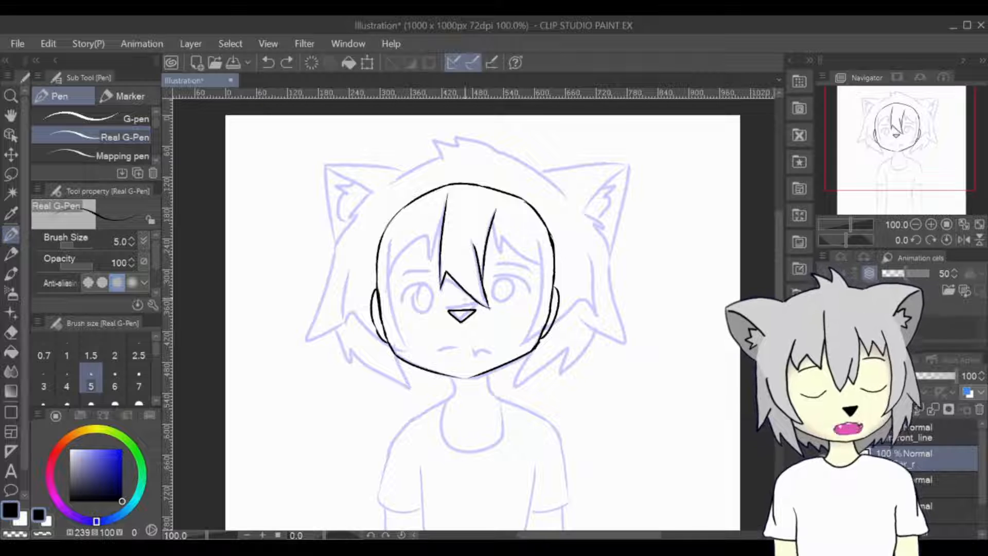
# - Ink the character's right wolf ear with its inner edge and fur tufts on the wolfEar_r layer
pyautogui.moveTo(325, 164); pyautogui.dragTo(332, 229)
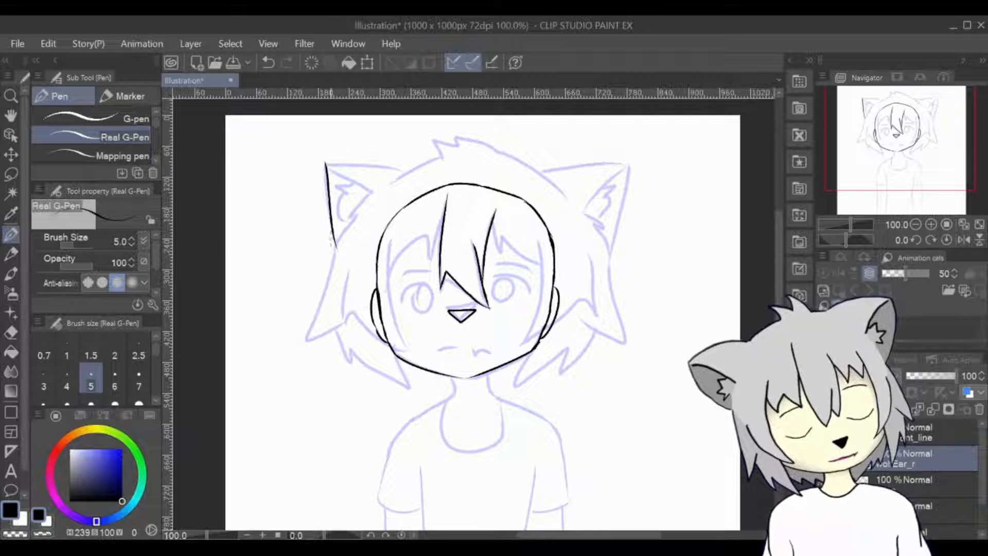
pyautogui.moveTo(325, 166); pyautogui.dragTo(334, 242)
pyautogui.hotkey('ctrl', 'z')
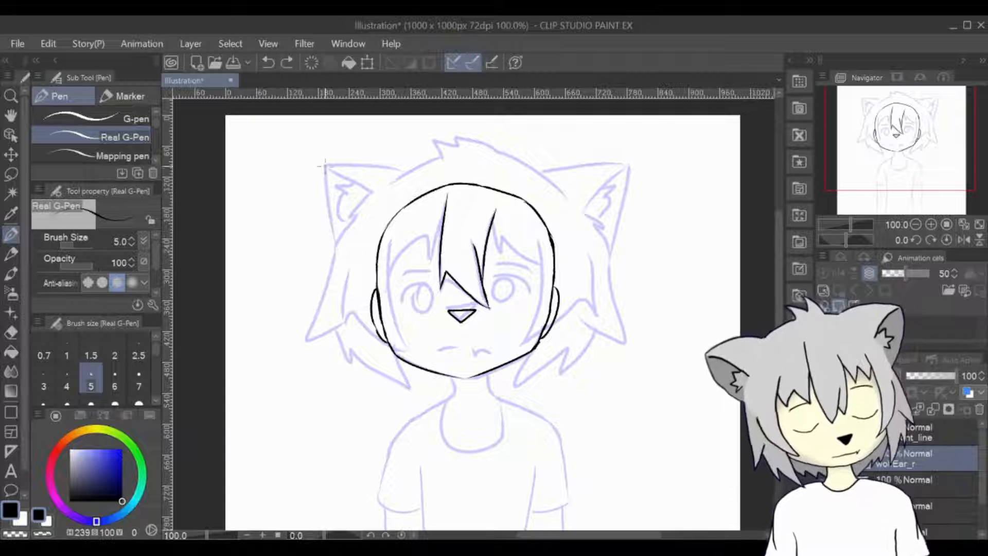
pyautogui.moveTo(324, 165); pyautogui.dragTo(343, 259)
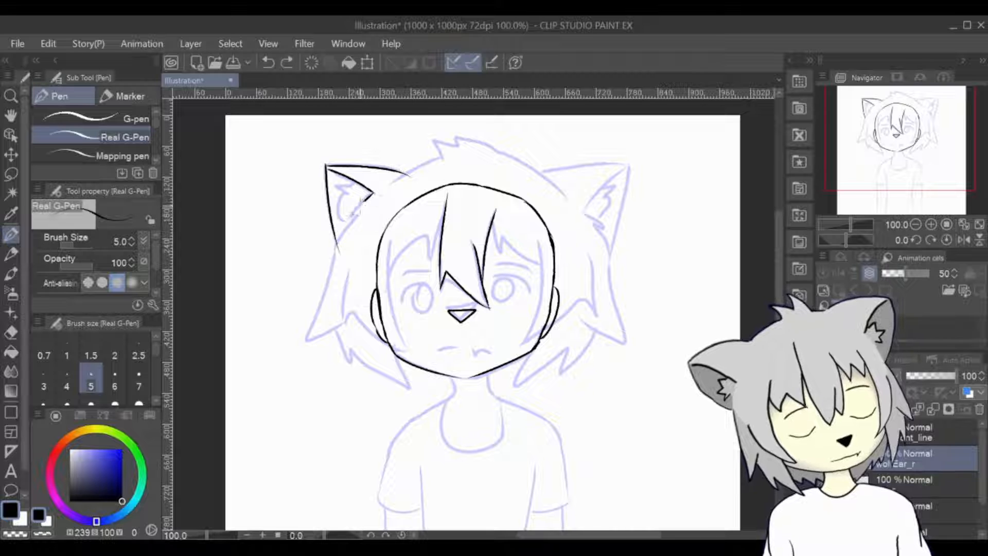
pyautogui.moveTo(372, 193)
pyautogui.mouseDown()
pyautogui.moveTo(380, 198)
pyautogui.moveTo(343, 220)
pyautogui.moveTo(345, 190)
pyautogui.moveTo(352, 218)
pyautogui.mouseUp()
pyautogui.hotkey('ctrl', 'z')
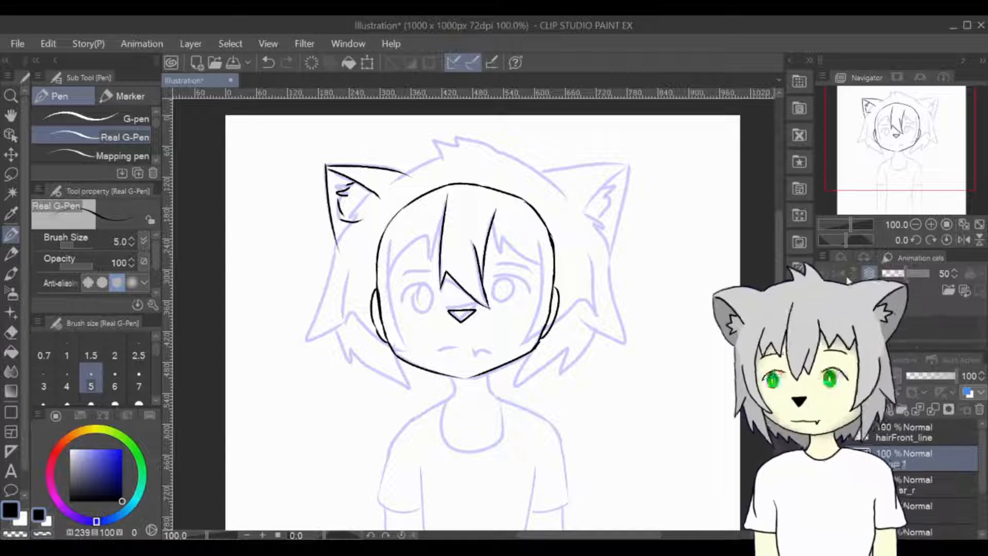
# - Ink the character's left wolf ear, including its inner edge and fur tufts, on a layer named wolfEar_L
pyautogui.moveTo(534, 169)
pyautogui.mouseDown()
pyautogui.moveTo(606, 166)
pyautogui.moveTo(606, 266)
pyautogui.mouseUp()
pyautogui.hotkey('ctrl', 'z')
pyautogui.hotkey('ctrl', 'z')
pyautogui.moveTo(535, 172)
pyautogui.mouseDown()
pyautogui.moveTo(632, 167)
pyautogui.moveTo(575, 216)
pyautogui.mouseUp()
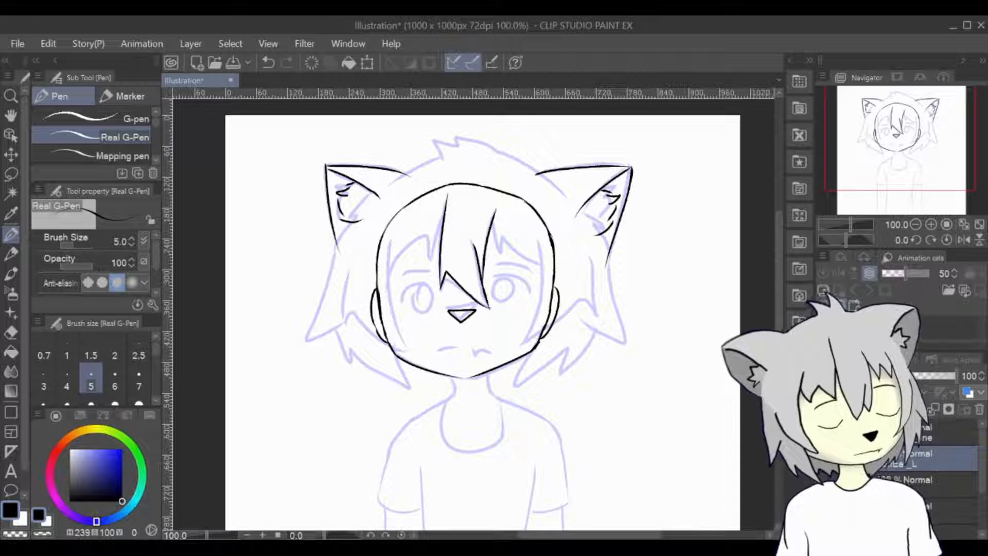
# - Add a layer named hair_Top above wolfEar_L and rename the front hair line layer as hair_Front
pyautogui.click(871, 409)
pyautogui.doubleClick(901, 463)
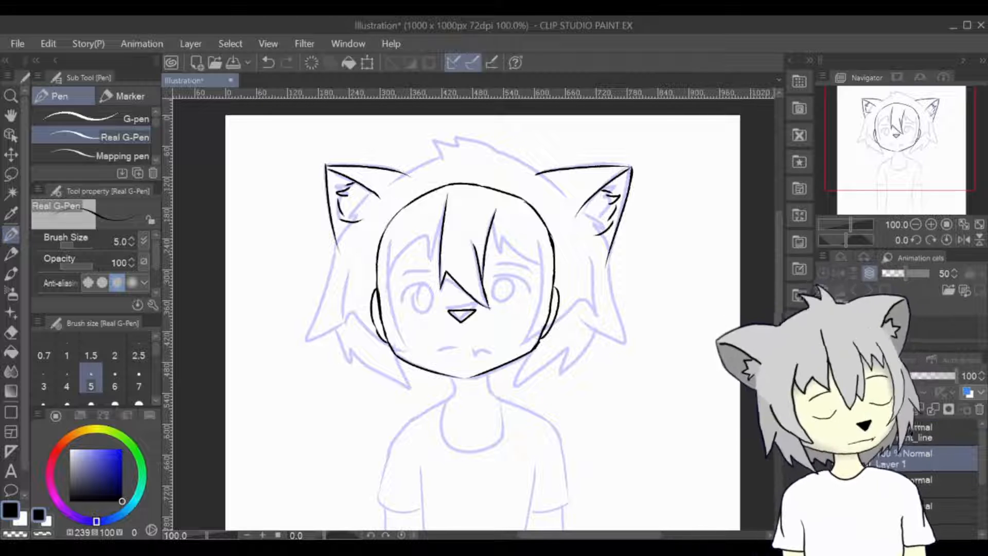
pyautogui.write('hairTop')
pyautogui.click(930, 440)
pyautogui.doubleClick(930, 441)
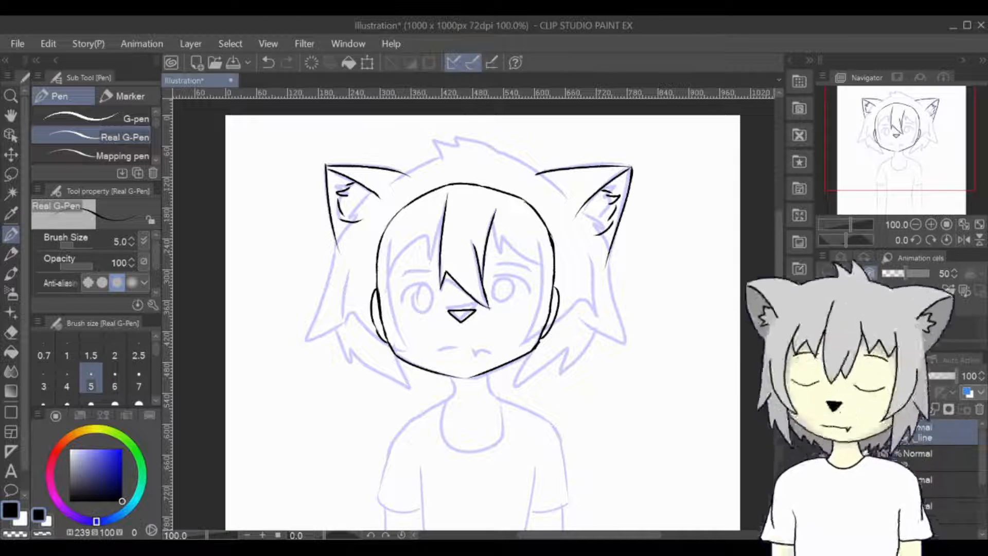
pyautogui.write('hair_Front')
pyautogui.doubleClick(907, 463)
pyautogui.write('hair_Top')
# - Ink the spiky tuft at the crown of the head in black on the hair_Top layer
pyautogui.moveTo(441, 158)
pyautogui.mouseDown()
pyautogui.moveTo(456, 144)
pyautogui.moveTo(516, 157)
pyautogui.mouseUp()
pyautogui.hotkey('ctrl', 'z')
pyautogui.hotkey('ctrl', 'z')
pyautogui.hotkey('ctrl', 'z')
pyautogui.hotkey('ctrl', 'z')
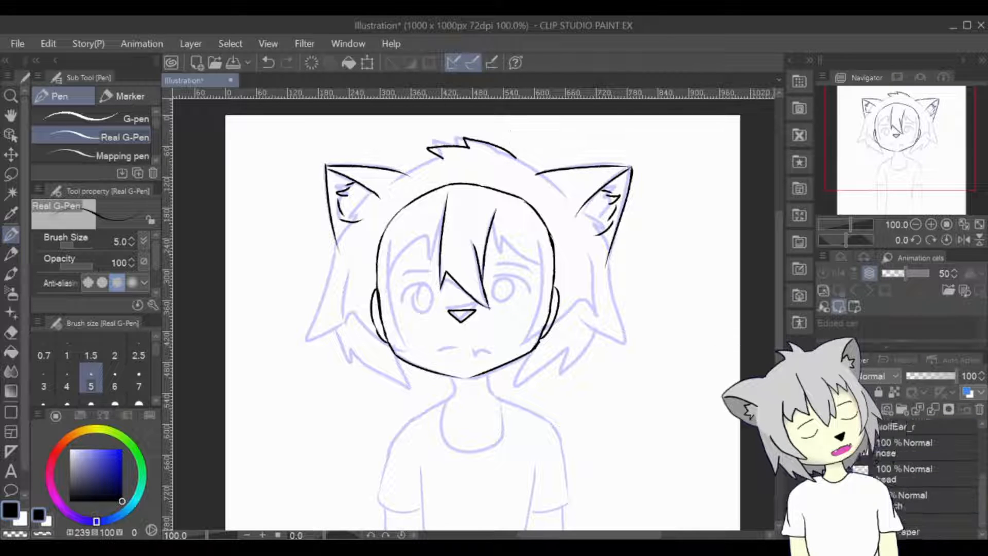
pyautogui.hotkey('ctrl', 'z')
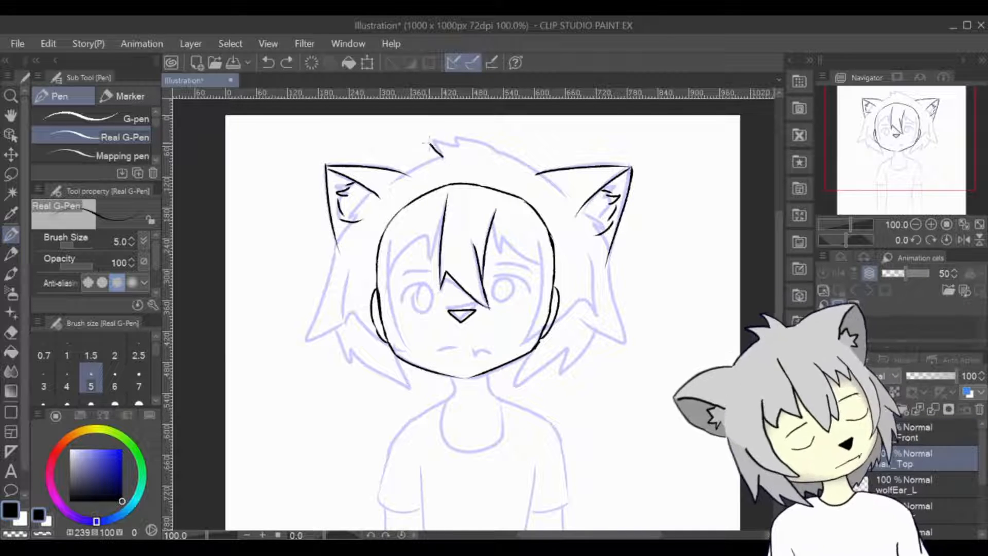
pyautogui.moveTo(431, 145); pyautogui.dragTo(456, 149)
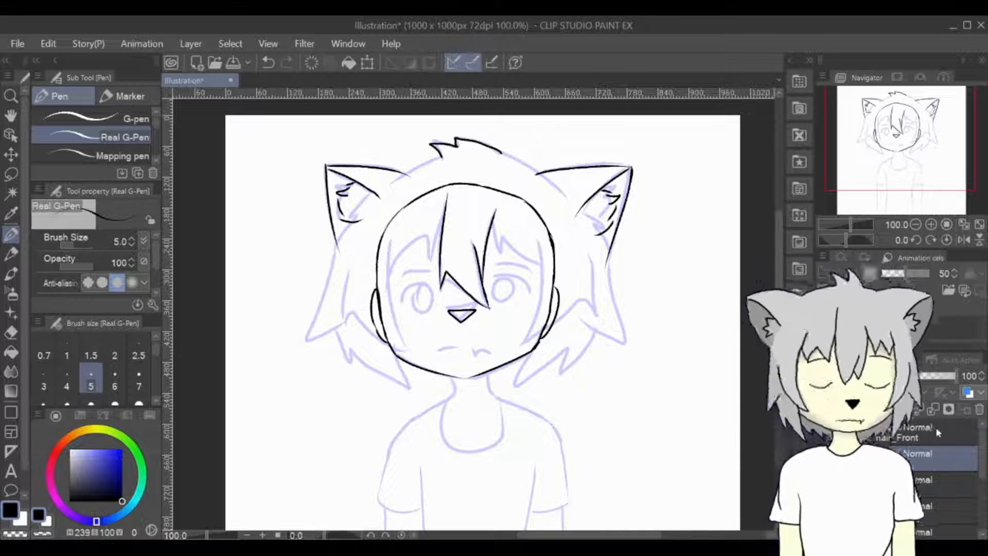
# - Ink the long side lock framing the character's right cheek on a layer named hairSide_R
pyautogui.moveTo(338, 241)
pyautogui.mouseDown()
pyautogui.moveTo(303, 342)
pyautogui.moveTo(340, 324)
pyautogui.mouseUp()
pyautogui.moveTo(348, 268)
pyautogui.mouseDown()
pyautogui.moveTo(345, 281)
pyautogui.moveTo(407, 352)
pyautogui.mouseUp()
pyautogui.moveTo(391, 242); pyautogui.dragTo(409, 351)
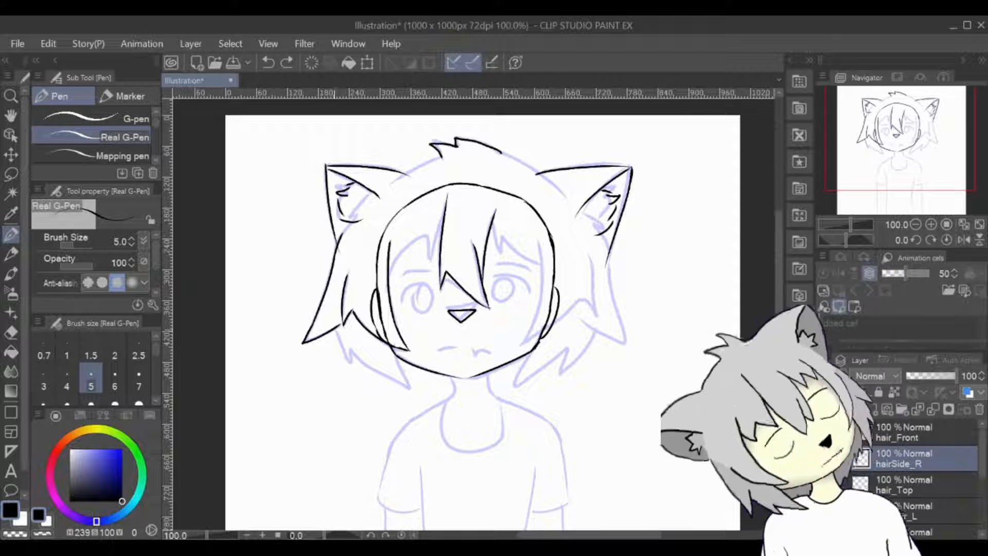
# - Ink the pointed lower strands beneath the character's right side lock, following the sketch down to the neck
pyautogui.moveTo(337, 326)
pyautogui.mouseDown()
pyautogui.moveTo(348, 356)
pyautogui.moveTo(409, 387)
pyautogui.mouseUp()
pyautogui.hotkey('ctrl', 'z')
pyautogui.hotkey('ctrl', 'z')
pyautogui.hotkey('ctrl', 'z')
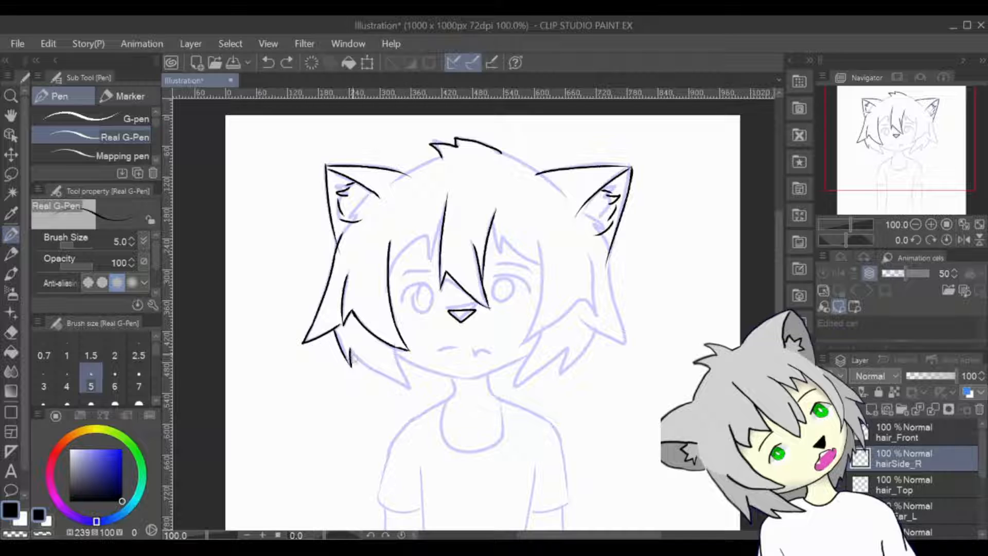
pyautogui.hotkey('ctrl', 'z')
pyautogui.moveTo(351, 348); pyautogui.dragTo(409, 386)
pyautogui.hotkey('ctrl', 'z')
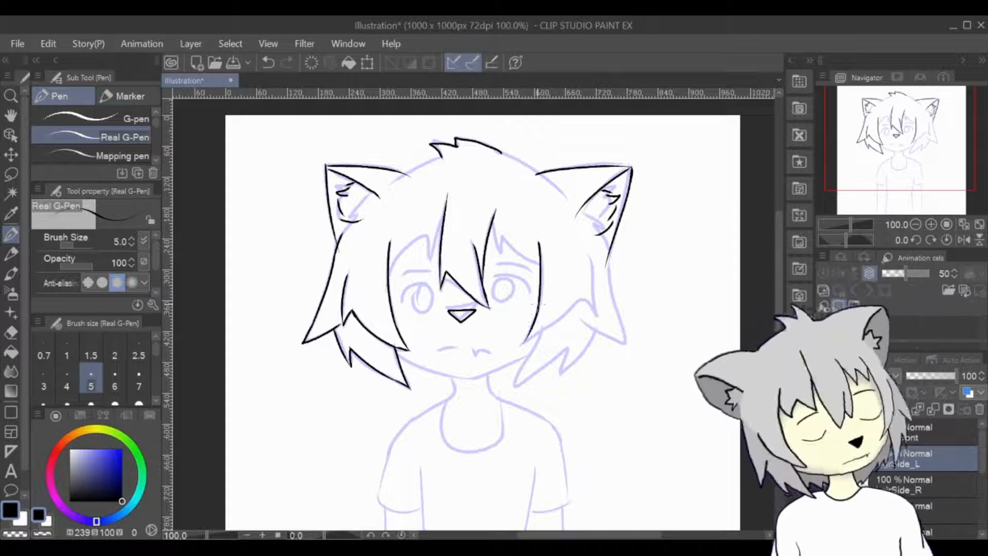
# - Ink the long side lock framing the character's left cheek in black on the hairSide_L layer
pyautogui.moveTo(539, 242)
pyautogui.mouseDown()
pyautogui.moveTo(521, 345)
pyautogui.moveTo(570, 307)
pyautogui.mouseUp()
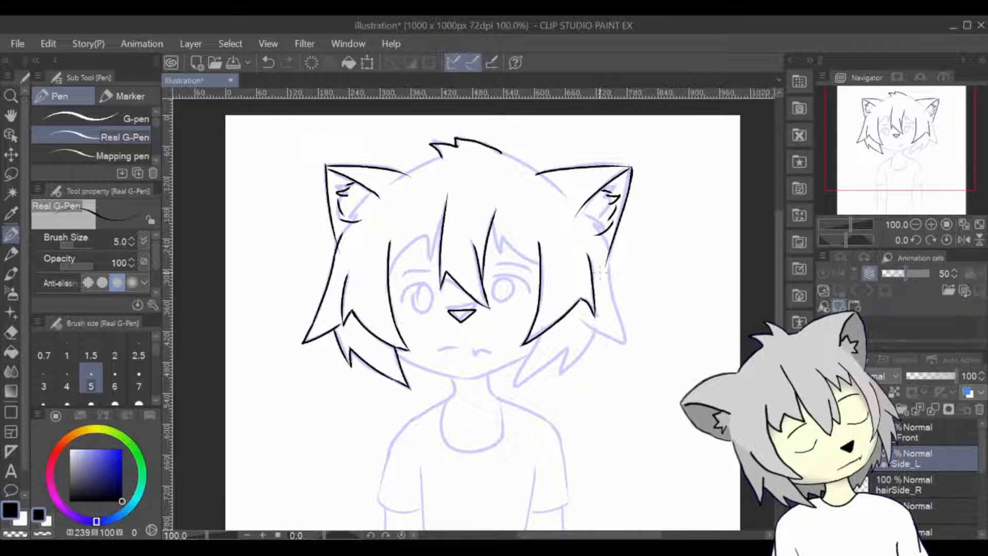
# - Lasso the outer and lower strands on the hairSide_R layer and cut and paste them onto a layer beneath it named hairBack_R
pyautogui.click(886, 484)
pyautogui.click(826, 484)
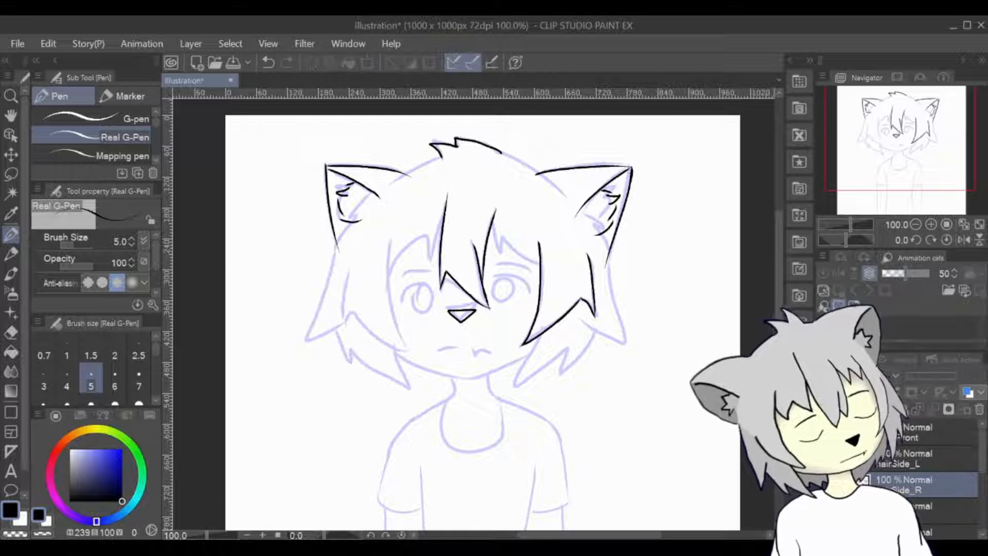
pyautogui.click(826, 484)
pyautogui.click(10, 172)
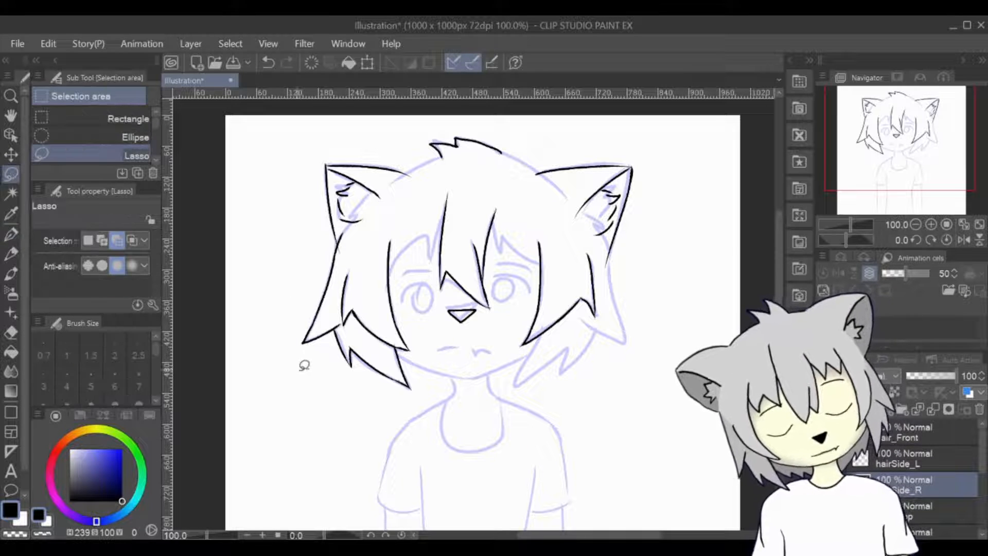
pyautogui.moveTo(319, 262)
pyautogui.mouseDown()
pyautogui.moveTo(336, 233)
pyautogui.moveTo(334, 303)
pyautogui.moveTo(348, 327)
pyautogui.moveTo(397, 342)
pyautogui.moveTo(413, 404)
pyautogui.mouseUp()
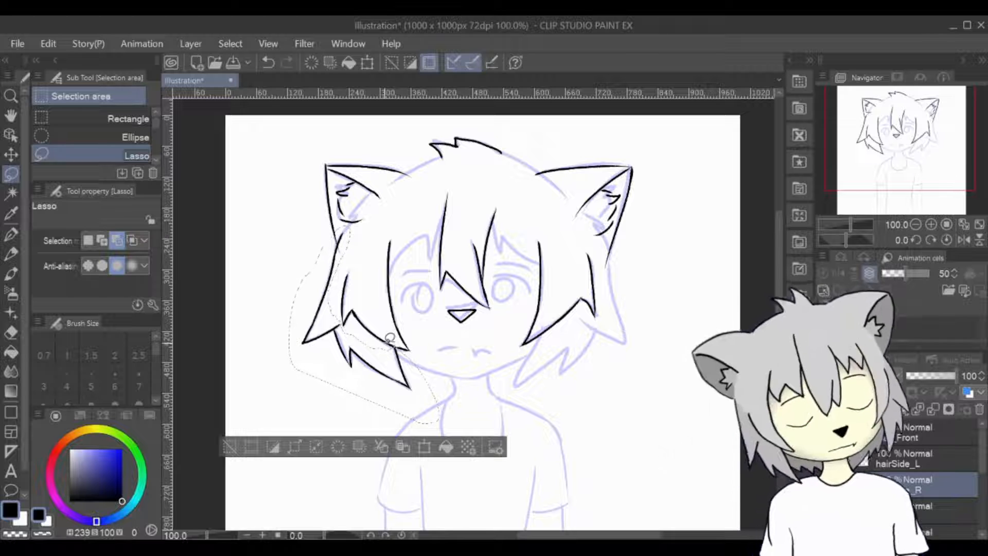
pyautogui.hotkey('ctrl', 'x')
pyautogui.hotkey('ctrl', 'v')
pyautogui.moveTo(926, 484); pyautogui.dragTo(926, 518)
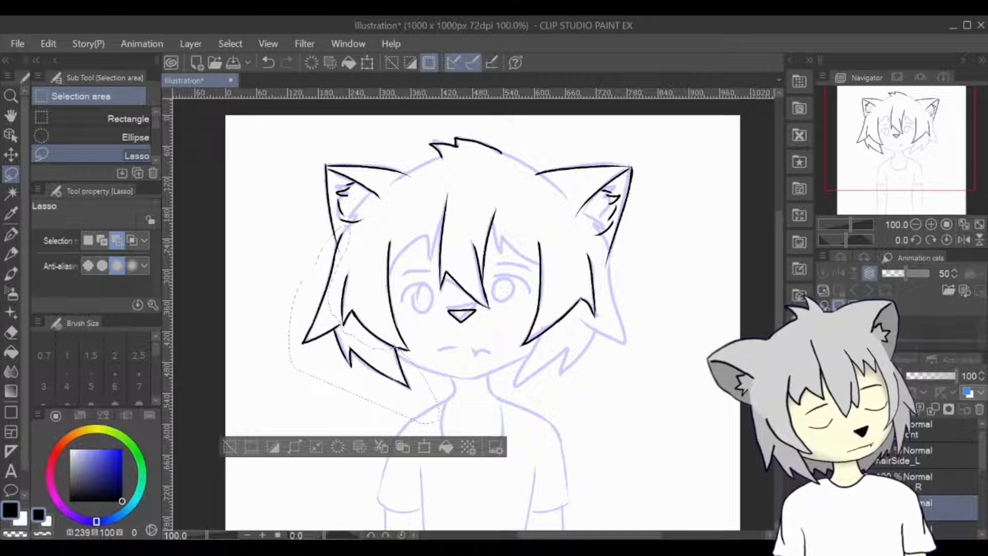
pyautogui.press('Delete')
pyautogui.hotkey('ctrl', 'd')
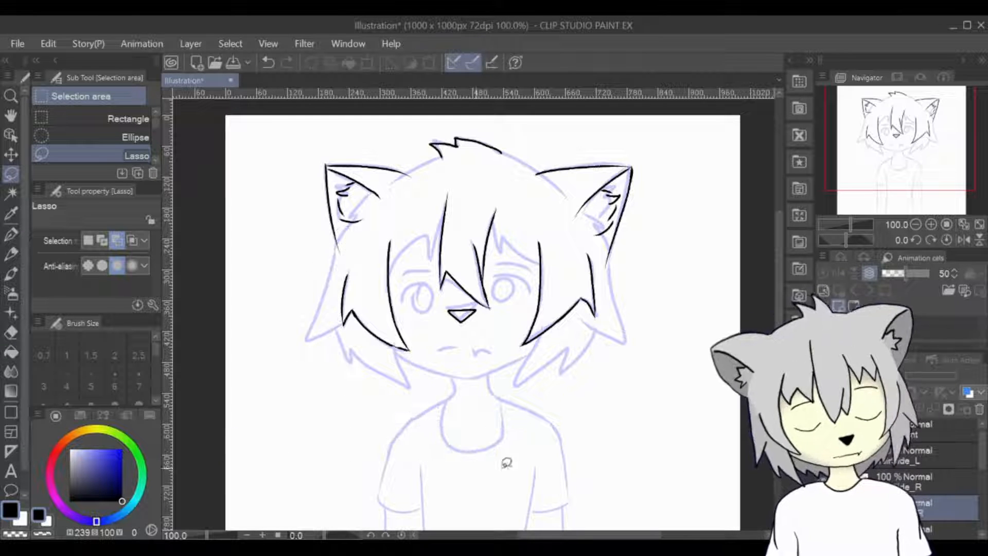
pyautogui.press('p')
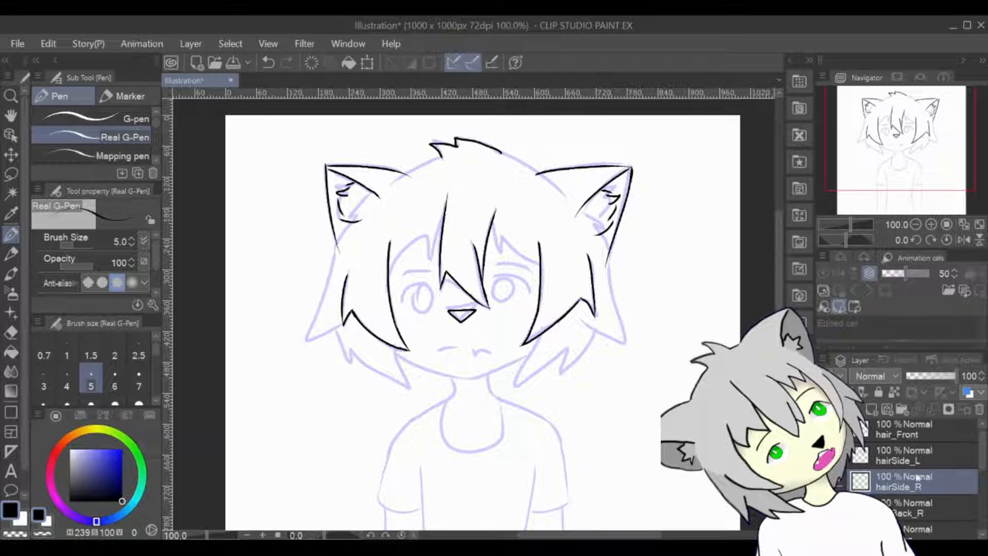
# - Extend the inner edge of the lowest right strand upward behind the side lock on the hairBack_R layer
pyautogui.hotkey('ctrl', 'z')
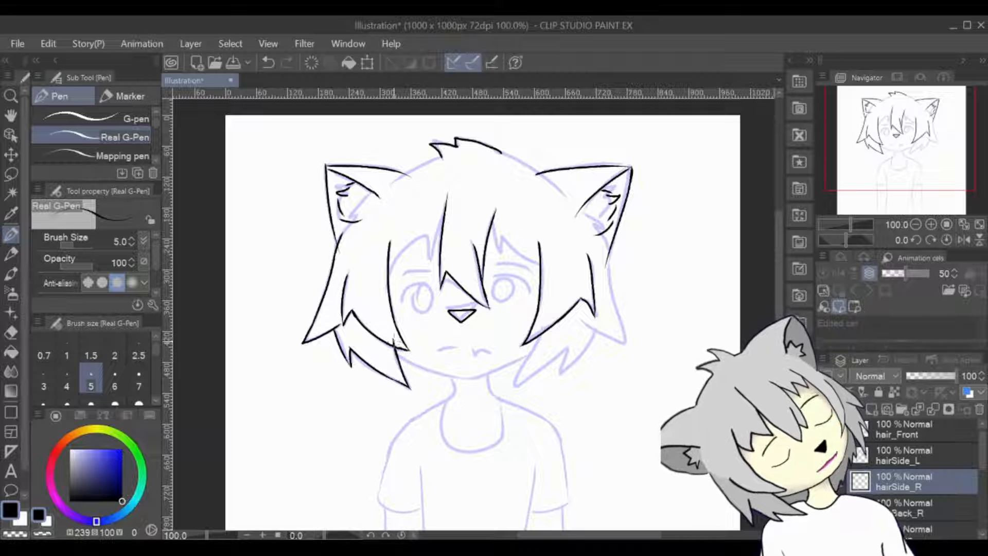
pyautogui.click(912, 513)
pyautogui.hotkey('ctrl', 'z')
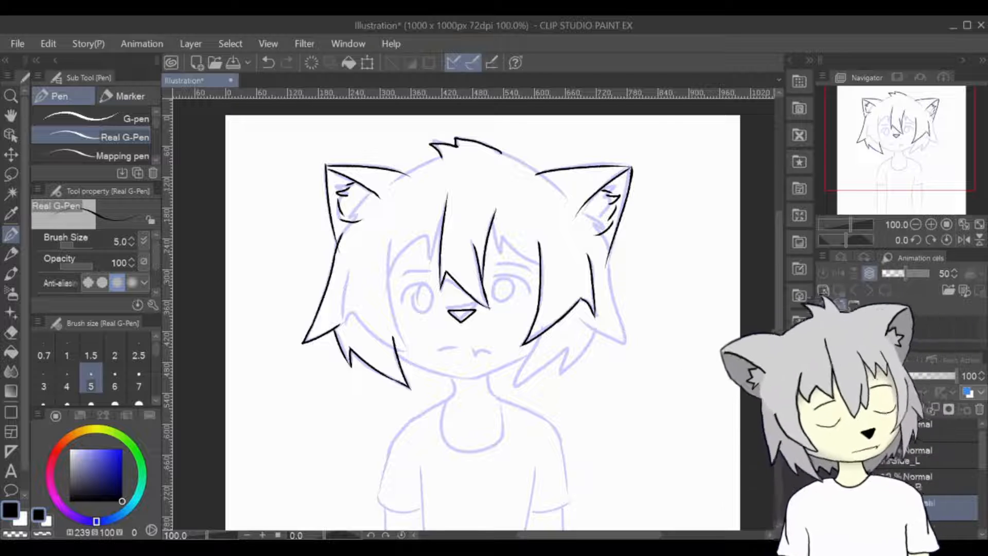
# - Ink the pointed back strands on the character's left side, from the neck up to the ear, on a layer named hairBack_L
pyautogui.hotkey('ctrl', 'z')
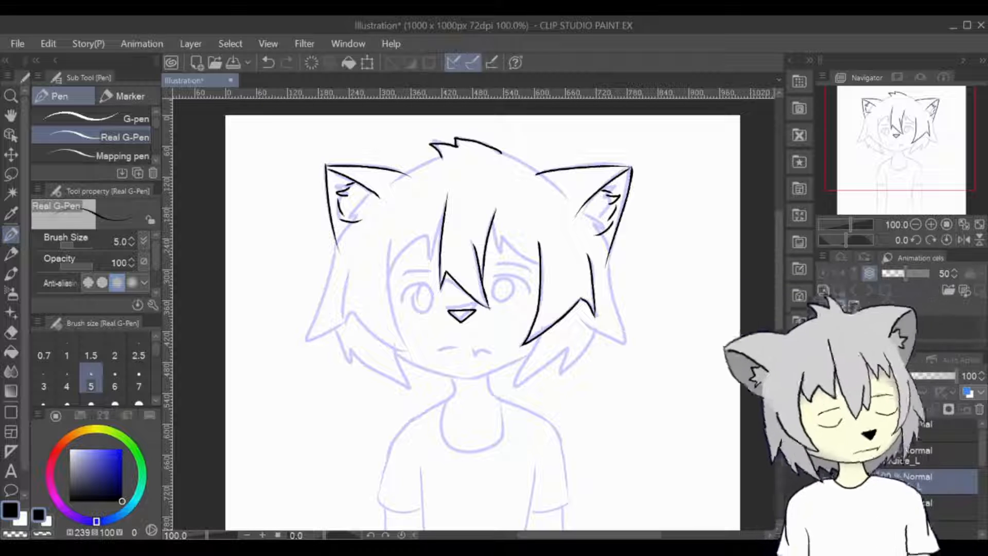
pyautogui.moveTo(545, 322); pyautogui.dragTo(512, 389)
pyautogui.hotkey('ctrl', 'z')
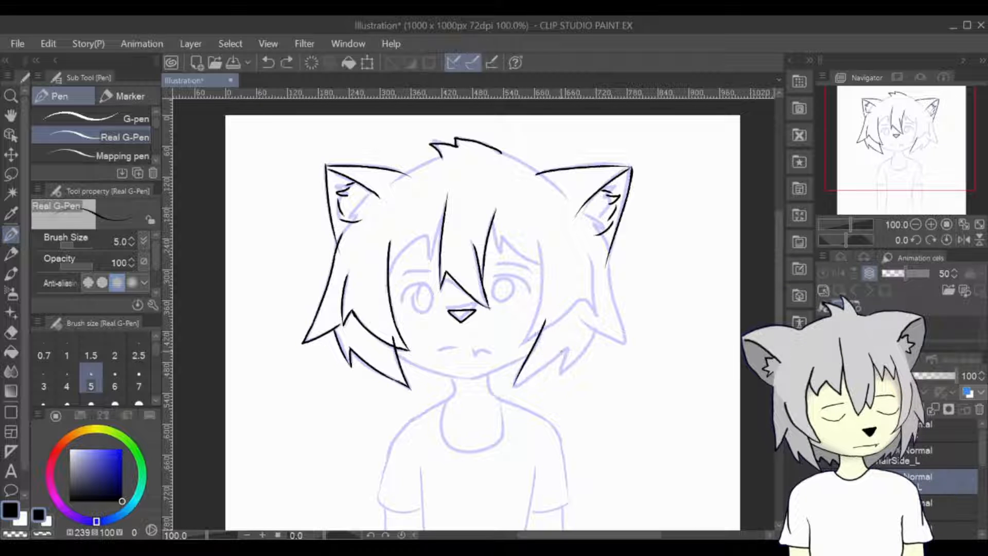
pyautogui.moveTo(567, 351); pyautogui.dragTo(514, 385)
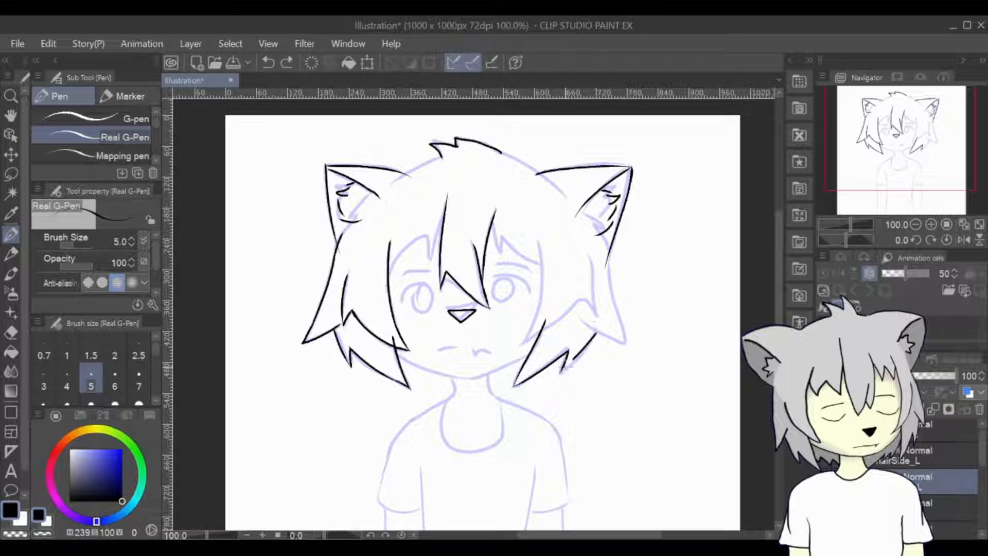
pyautogui.moveTo(582, 323); pyautogui.dragTo(625, 342)
pyautogui.hotkey('ctrl', 'z')
pyautogui.moveTo(606, 242); pyautogui.dragTo(625, 342)
pyautogui.hotkey('ctrl', 'z')
pyautogui.moveTo(586, 321); pyautogui.dragTo(624, 342)
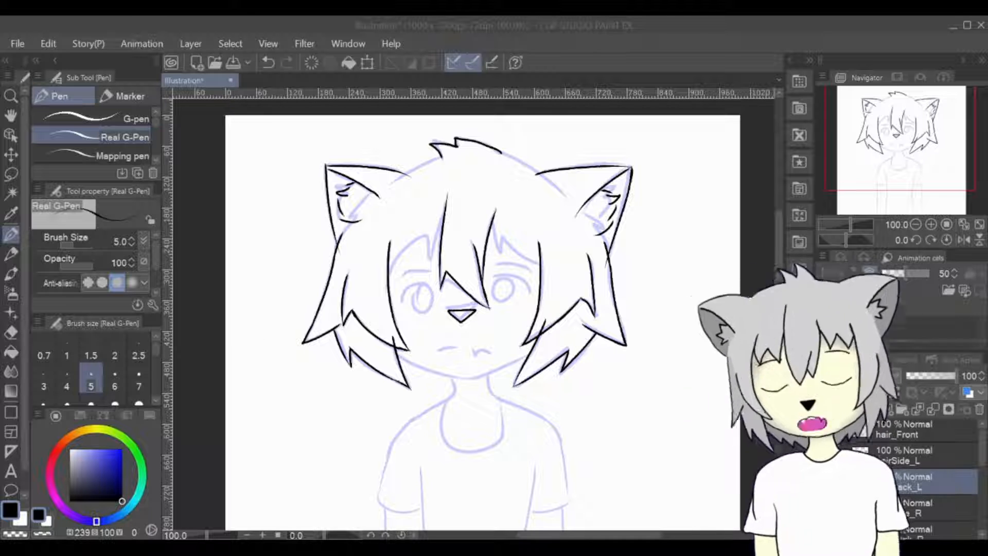
# - Save the illustration as wolfy_live2d
pyautogui.press('Return')
pyautogui.click(825, 429)
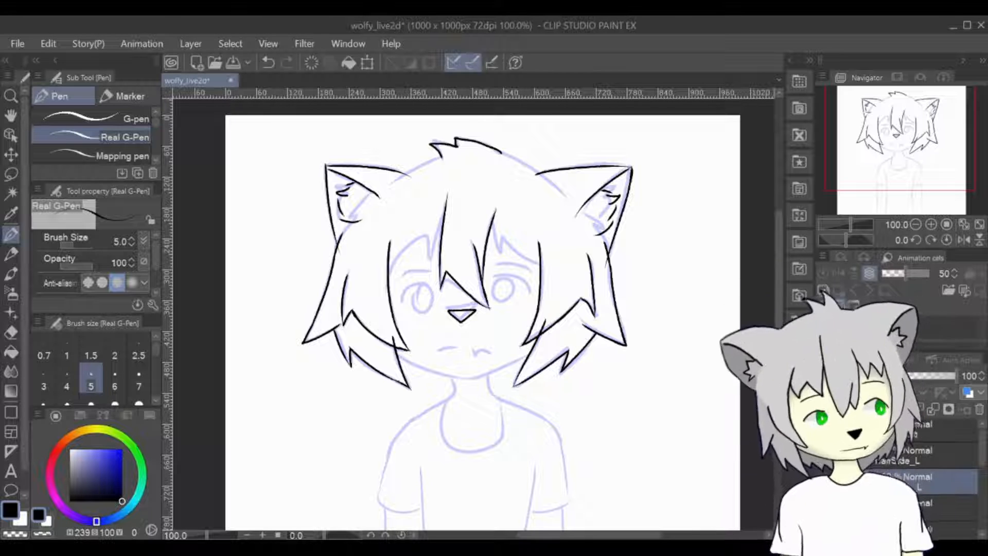
pyautogui.click(825, 429)
# - Move the hair_Front layer beneath hairBack_R and ink on it the short fringe strands at both sides of the forehead
pyautogui.scroll(-3, 946, 472)
pyautogui.click(947, 479)
pyautogui.moveTo(980, 472)
pyautogui.mouseDown()
pyautogui.moveTo(979, 460)
pyautogui.moveTo(980, 476)
pyautogui.mouseUp()
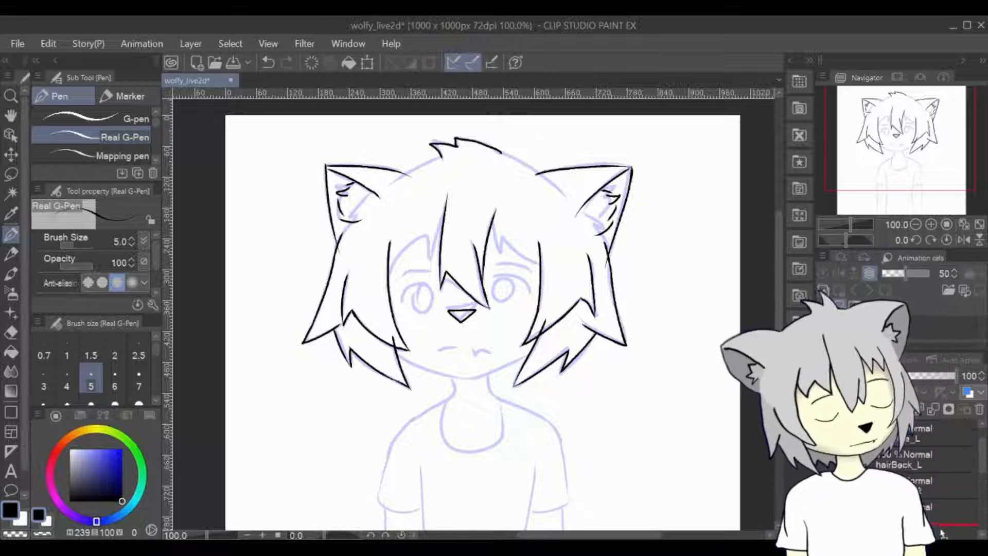
pyautogui.click(947, 482)
pyautogui.moveTo(491, 225)
pyautogui.mouseDown()
pyautogui.moveTo(500, 253)
pyautogui.moveTo(503, 237)
pyautogui.moveTo(549, 265)
pyautogui.mouseUp()
pyautogui.moveTo(381, 286); pyautogui.dragTo(427, 235)
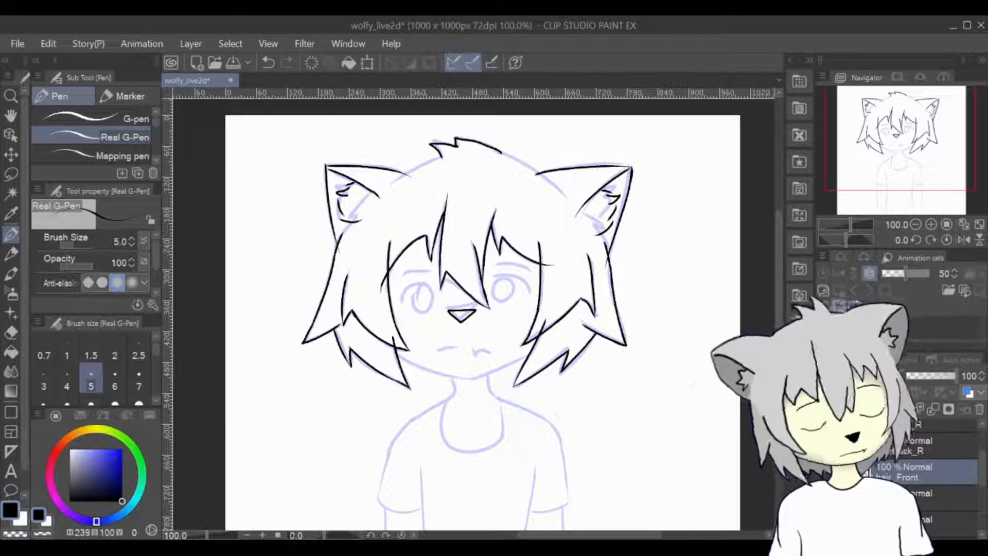
# - Show the head layer and rename the wolfEar_r layer as wolfEar_R
pyautogui.scroll(-2, 970, 499)
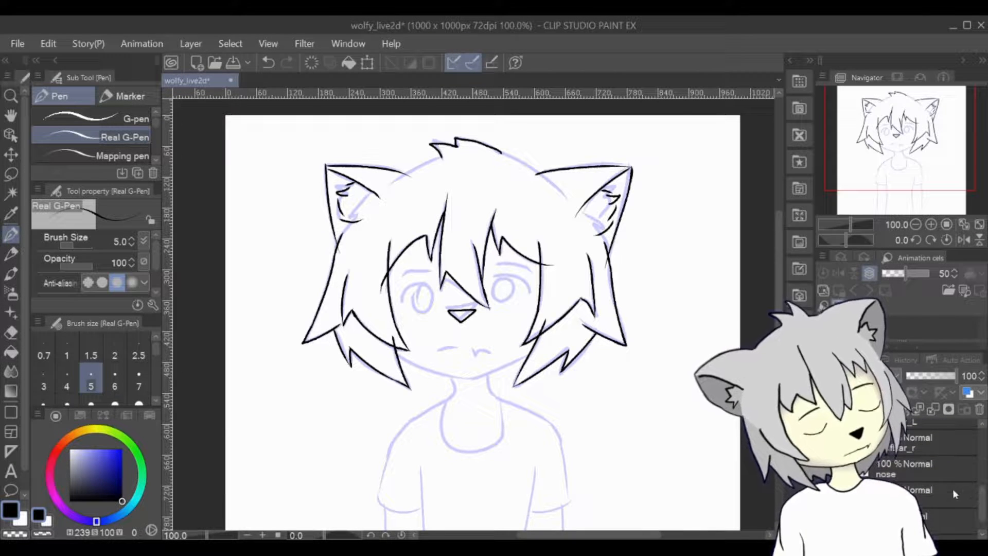
pyautogui.click(823, 494)
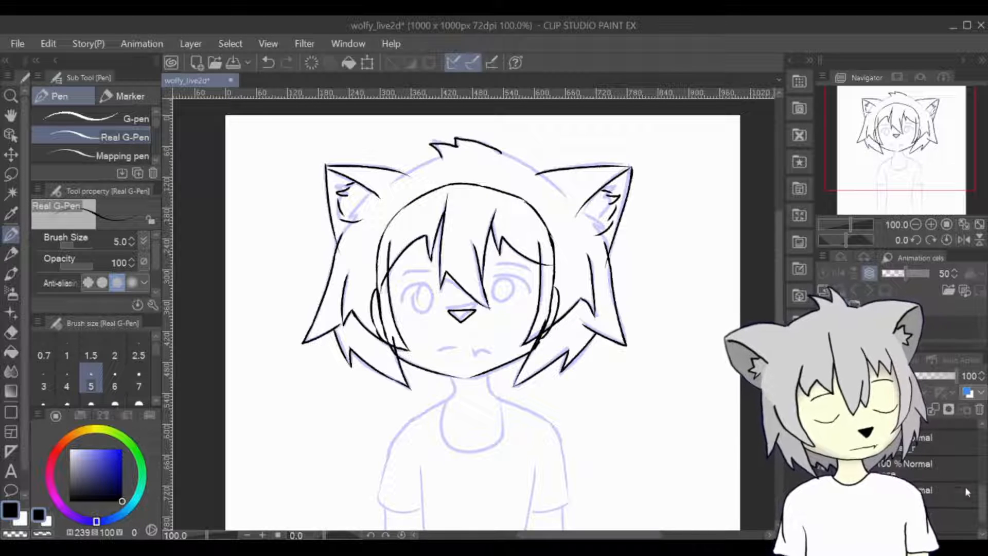
pyautogui.moveTo(979, 499); pyautogui.dragTo(980, 474)
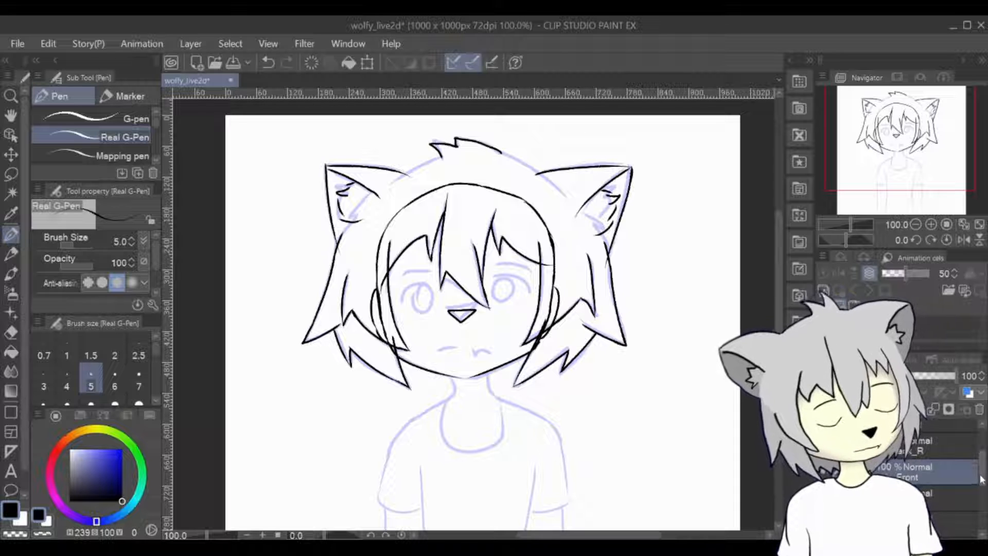
pyautogui.moveTo(980, 475); pyautogui.dragTo(978, 502)
pyautogui.click(929, 456)
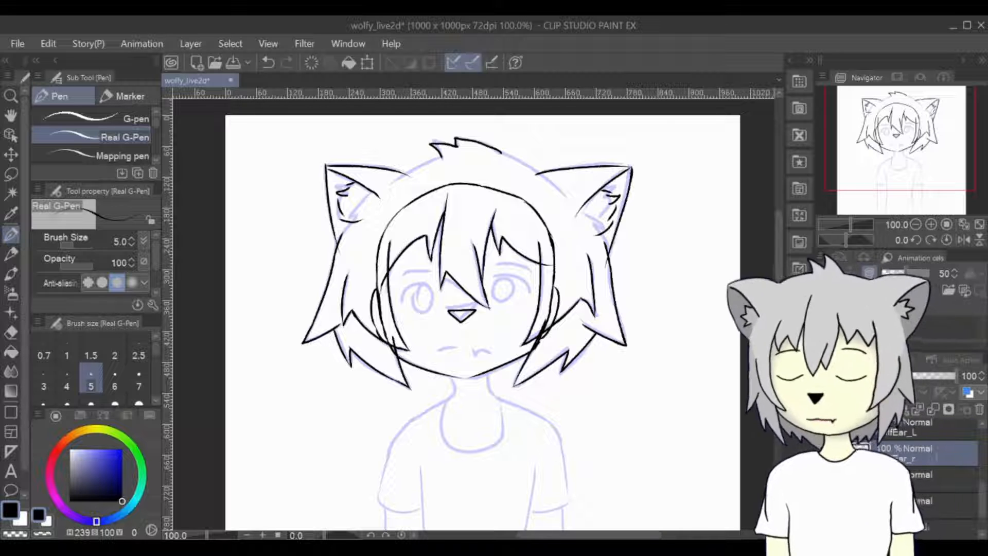
# - Add a layer named eyebrow below wolfEar_R and ink both eyebrows in black over the sketch
pyautogui.click(941, 478)
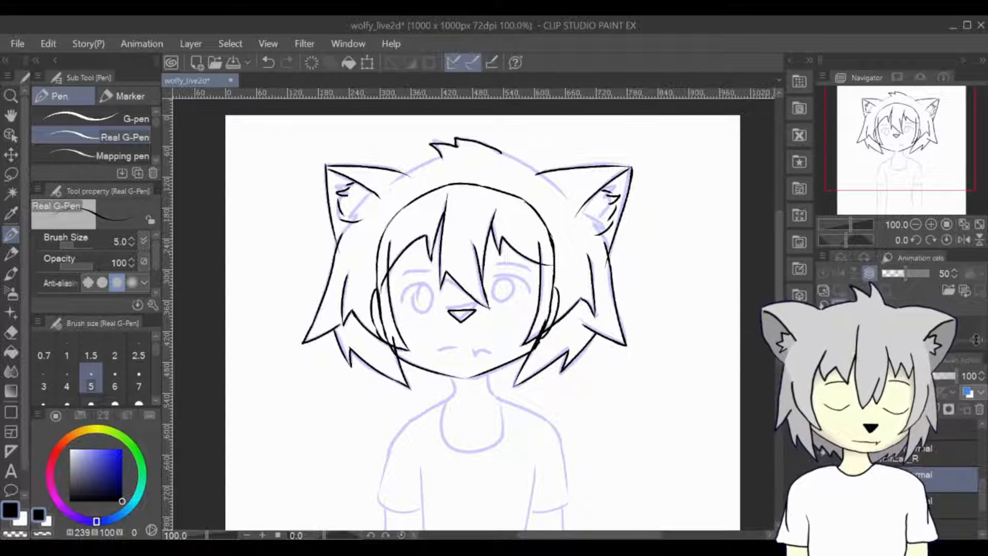
pyautogui.scroll(2, 584, 326)
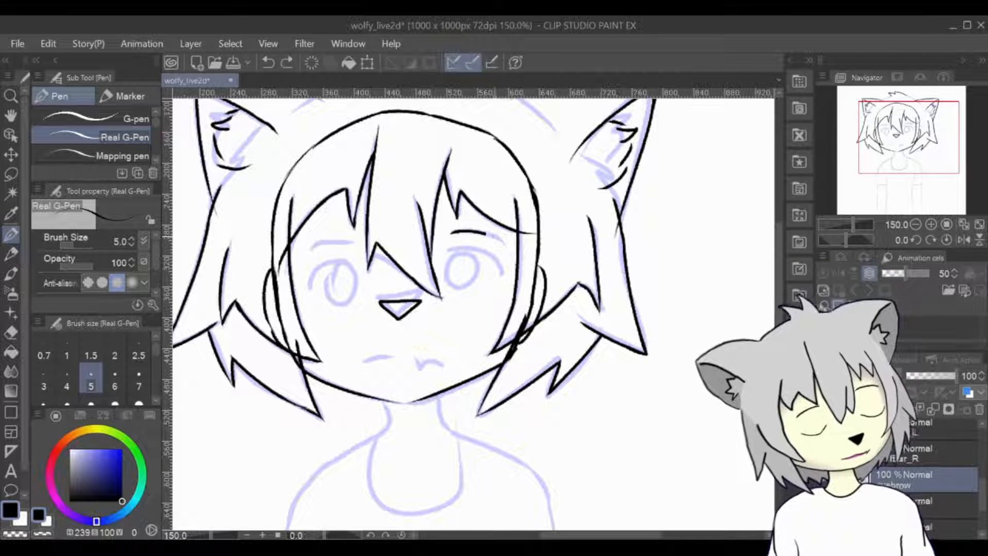
pyautogui.hotkey('ctrl', 'z')
pyautogui.moveTo(314, 247); pyautogui.dragTo(351, 238)
pyautogui.hotkey('ctrl', 'z')
pyautogui.hotkey('ctrl', 'z')
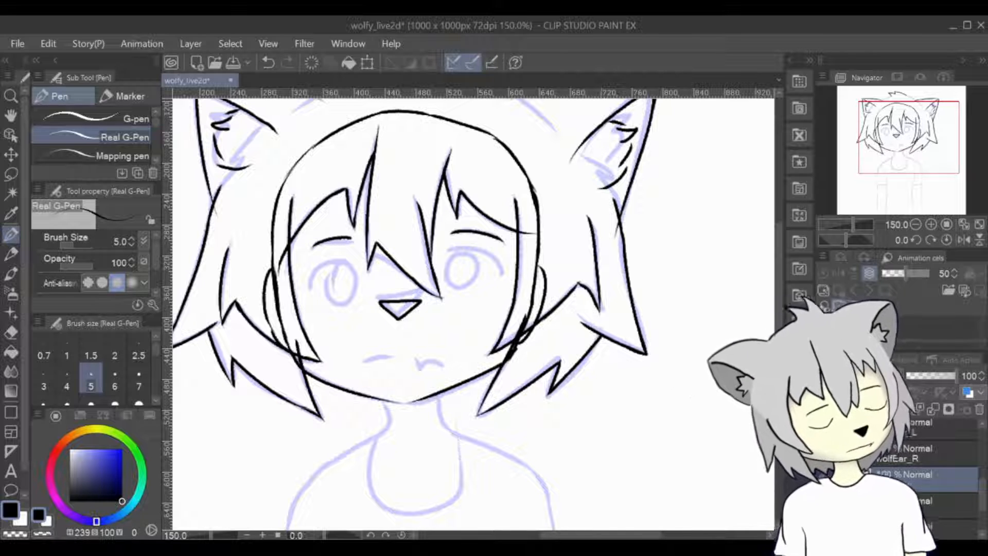
# - Add a layer below the eyebrow layer and try inking the upper eyelid curves over the sketched eyes
pyautogui.click(901, 506)
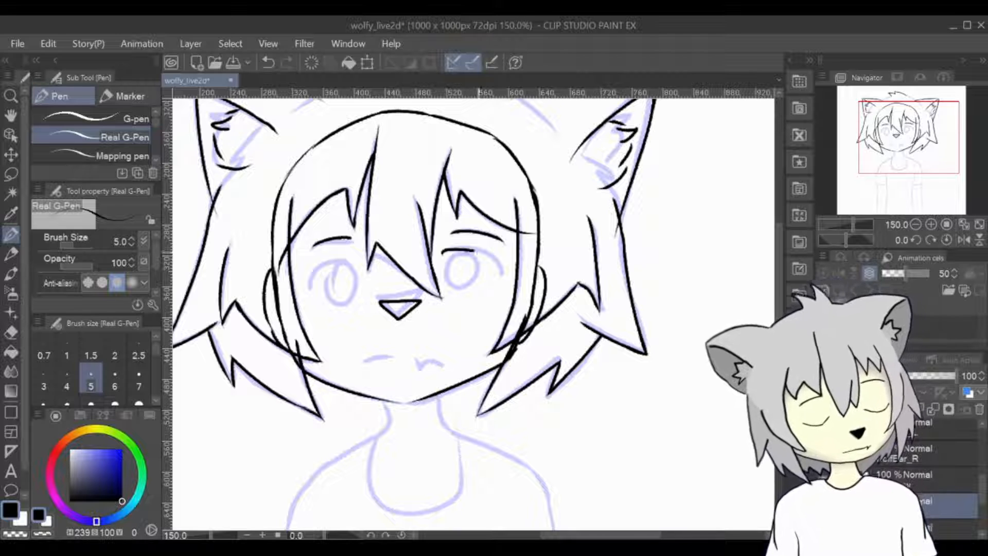
pyautogui.moveTo(447, 254)
pyautogui.mouseDown()
pyautogui.moveTo(481, 249)
pyautogui.moveTo(502, 271)
pyautogui.mouseUp()
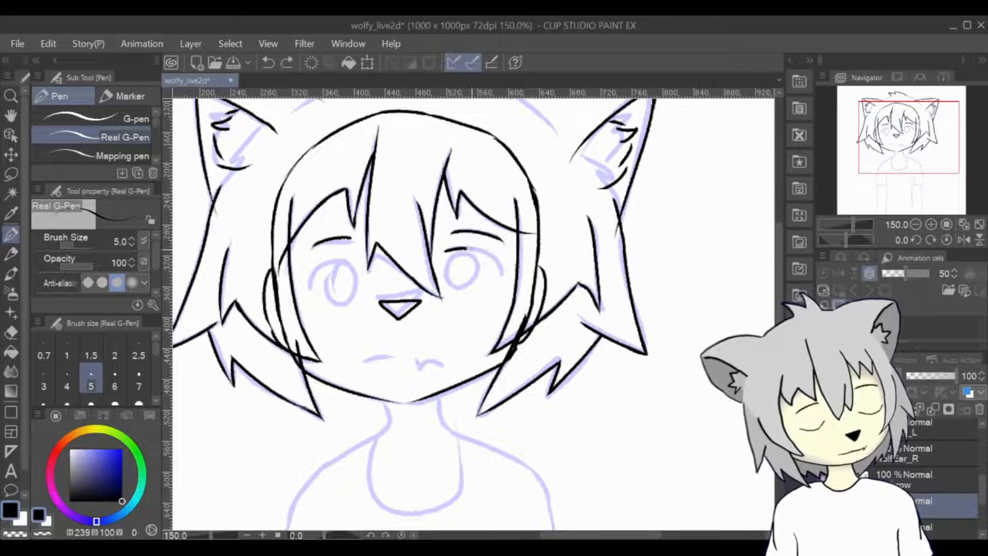
pyautogui.moveTo(472, 249); pyautogui.dragTo(502, 278)
pyautogui.hotkey('ctrl', 'z')
pyautogui.moveTo(448, 253)
pyautogui.mouseDown()
pyautogui.moveTo(491, 259)
pyautogui.moveTo(501, 277)
pyautogui.mouseUp()
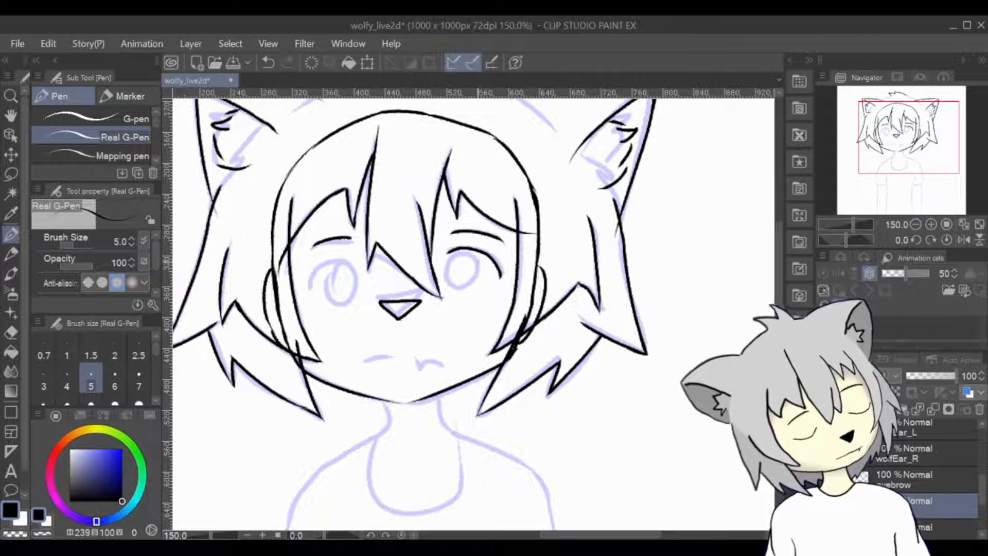
pyautogui.hotkey('ctrl', 'z')
pyautogui.moveTo(356, 262); pyautogui.dragTo(309, 287)
pyautogui.hotkey('ctrl', 'z')
pyautogui.hotkey('ctrl', 'z')
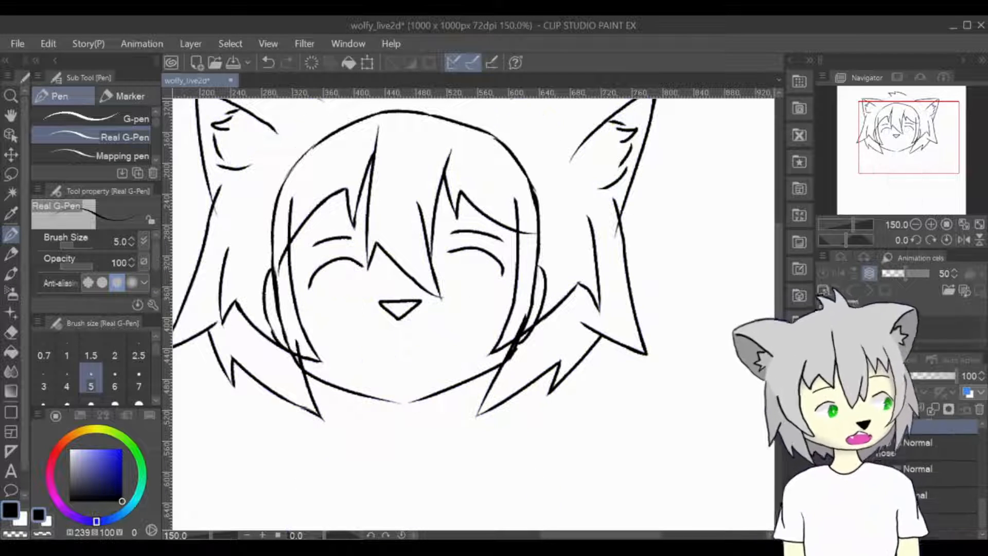
# - Undo the eyelid curves and try redrawing them freehand with the sketch hidden
pyautogui.hotkey('ctrl', 'z')
pyautogui.hotkey('ctrl', 'z')
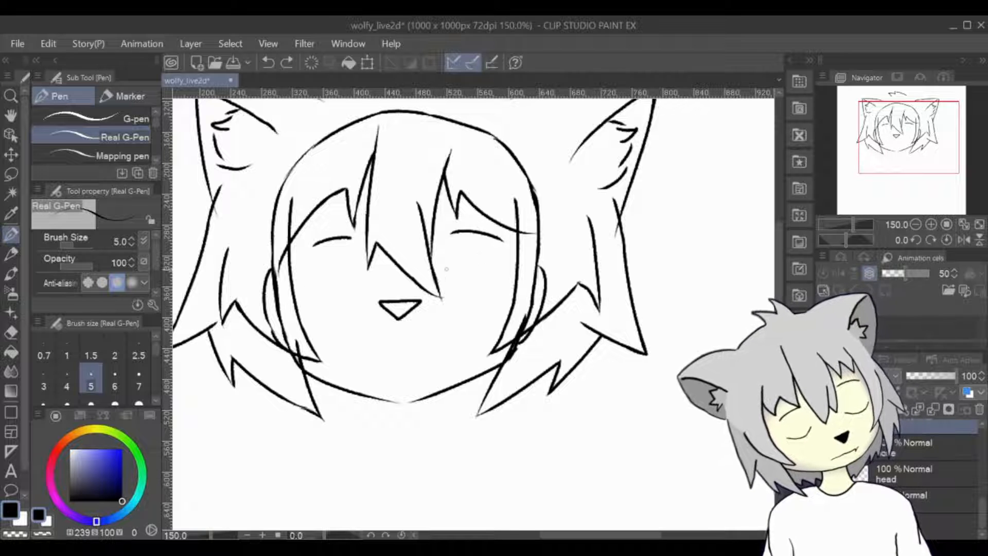
pyautogui.moveTo(502, 275); pyautogui.dragTo(447, 265)
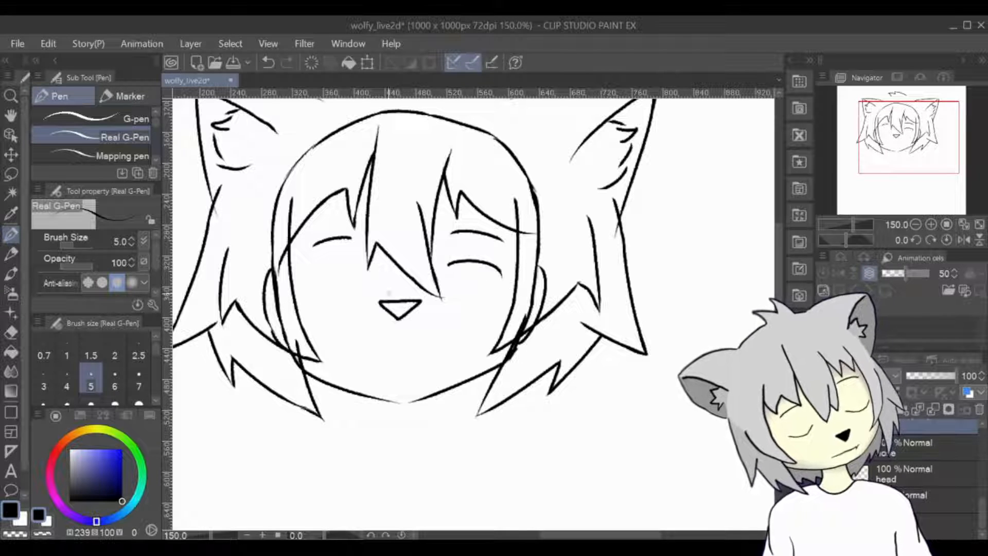
pyautogui.hotkey('ctrl', 'z')
pyautogui.moveTo(352, 273)
pyautogui.mouseDown()
pyautogui.moveTo(304, 289)
pyautogui.moveTo(353, 264)
pyautogui.mouseUp()
pyautogui.hotkey('ctrl', 'z')
pyautogui.hotkey('ctrl', 'z')
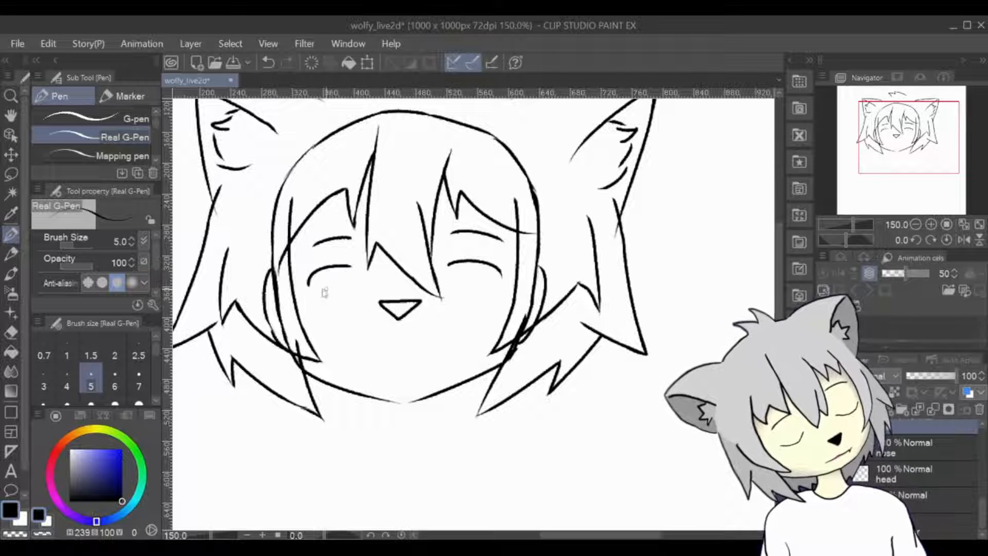
pyautogui.hotkey('ctrl', 'z')
pyautogui.moveTo(309, 292); pyautogui.dragTo(360, 265)
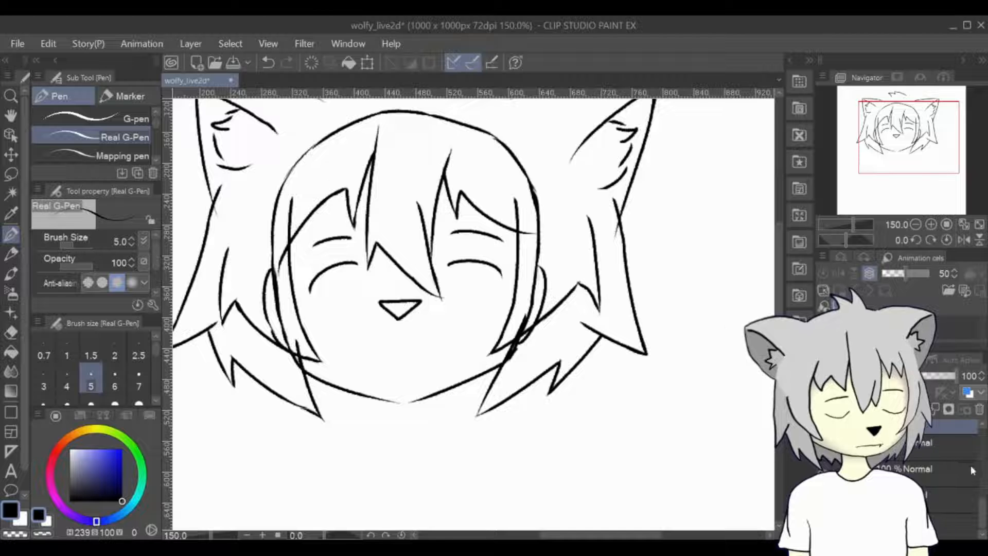
# - Undo the freehand eyelid curves and ink both upper eyelids in black over the visible sketch
pyautogui.hotkey('ctrl', 'z')
pyautogui.hotkey('ctrl', 'z')
pyautogui.hotkey('ctrl', 'z')
pyautogui.moveTo(447, 249); pyautogui.dragTo(505, 276)
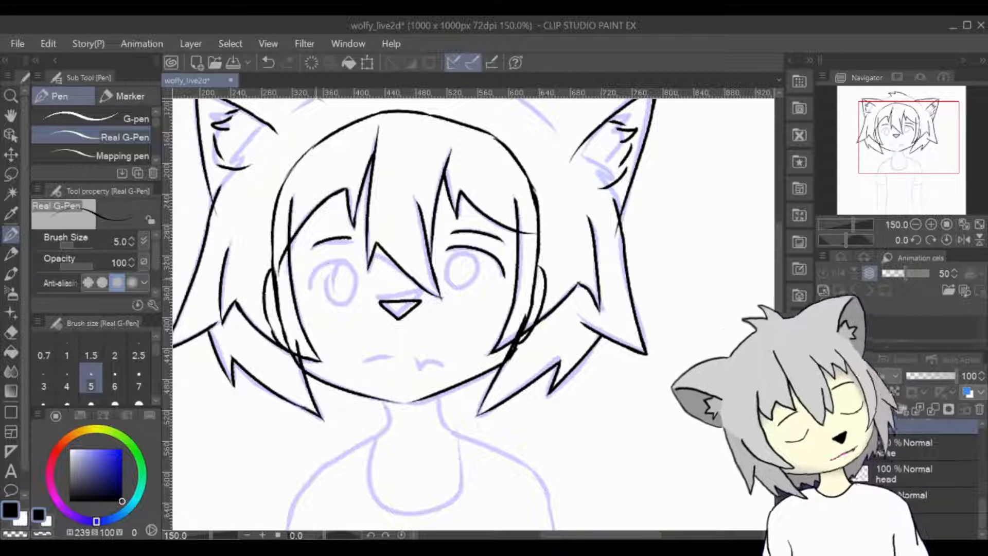
pyautogui.moveTo(361, 264); pyautogui.dragTo(309, 289)
pyautogui.hotkey('ctrl', 'z')
pyautogui.hotkey('ctrl', 'y')
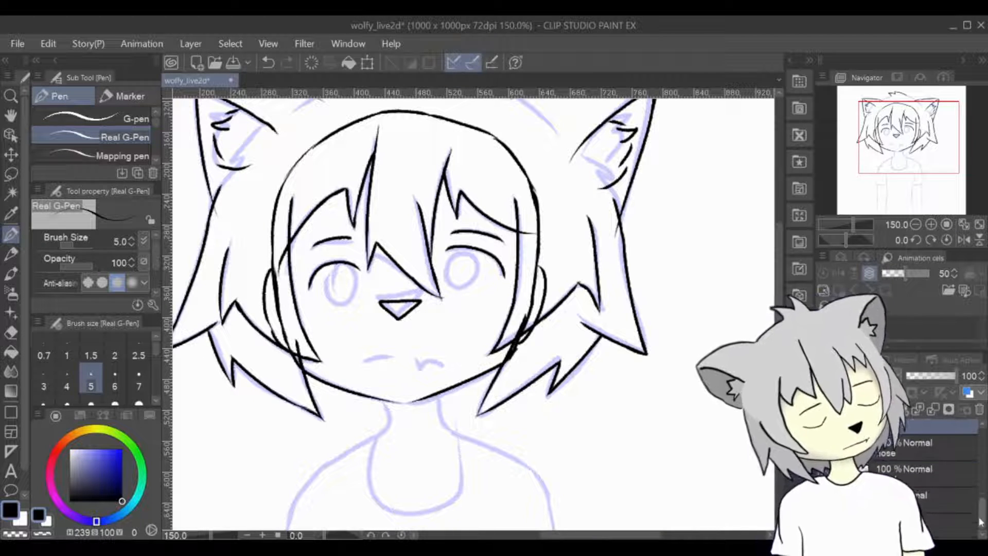
# - Ink the mouth and its small fang in black over the sketch on the mouth layer
pyautogui.scroll(1, 894, 453)
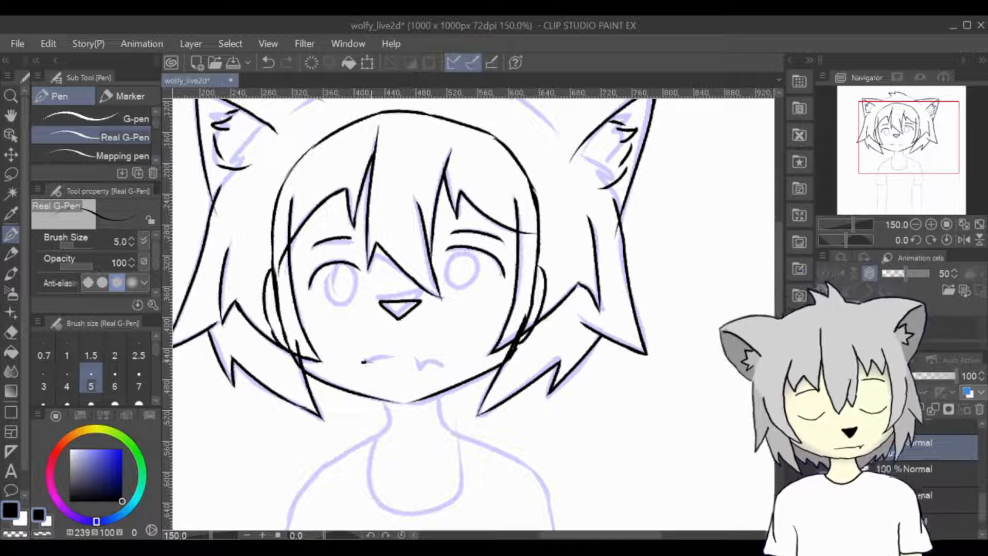
pyautogui.hotkey('ctrl', 'z')
pyautogui.moveTo(364, 362); pyautogui.dragTo(443, 365)
pyautogui.hotkey('ctrl', 'z')
pyautogui.hotkey('ctrl', 'z')
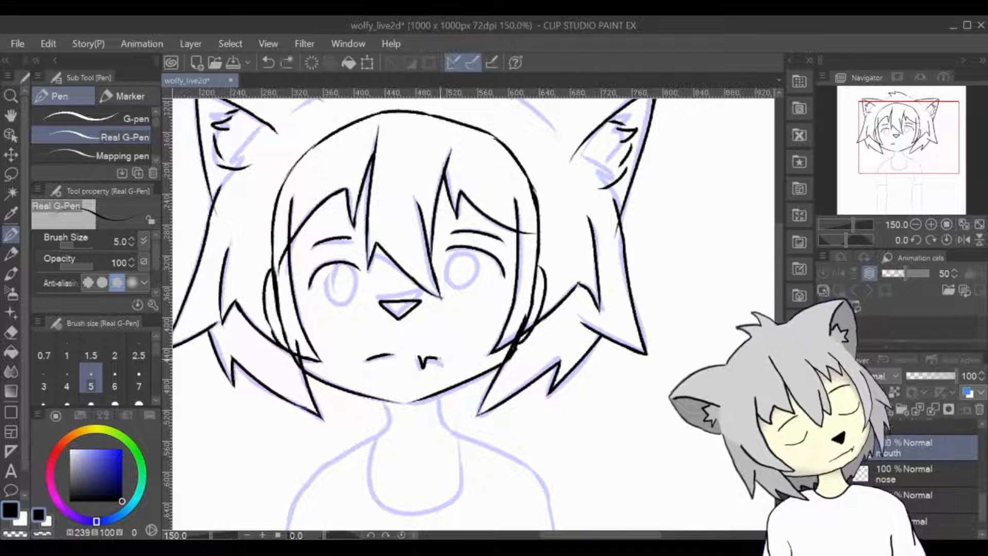
# - Hide the sketch and try inking the irises freehand beneath the upper eyelids
pyautogui.click(824, 521)
pyautogui.scroll(1, 973, 493)
pyautogui.click(927, 467)
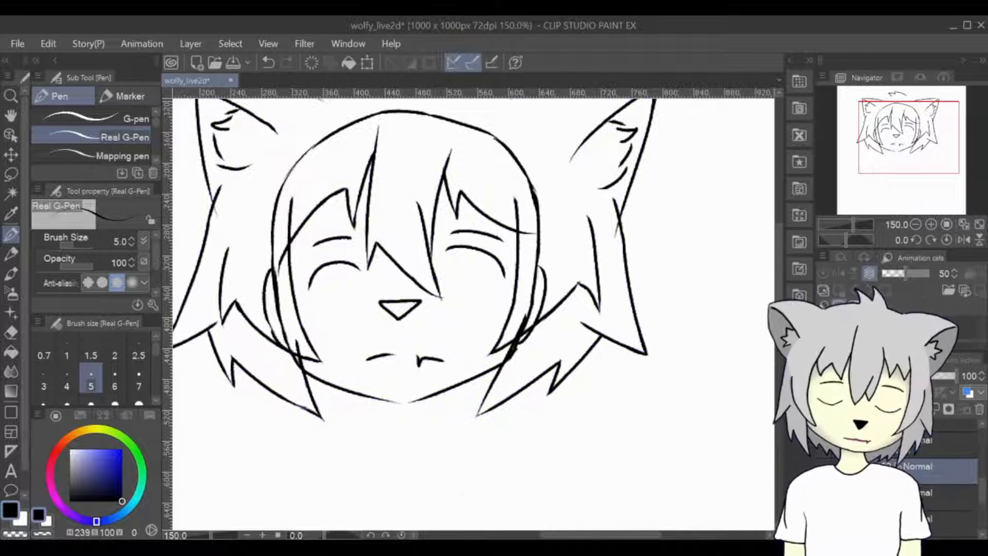
pyautogui.moveTo(346, 267); pyautogui.dragTo(350, 268)
pyautogui.hotkey('ctrl', 'z')
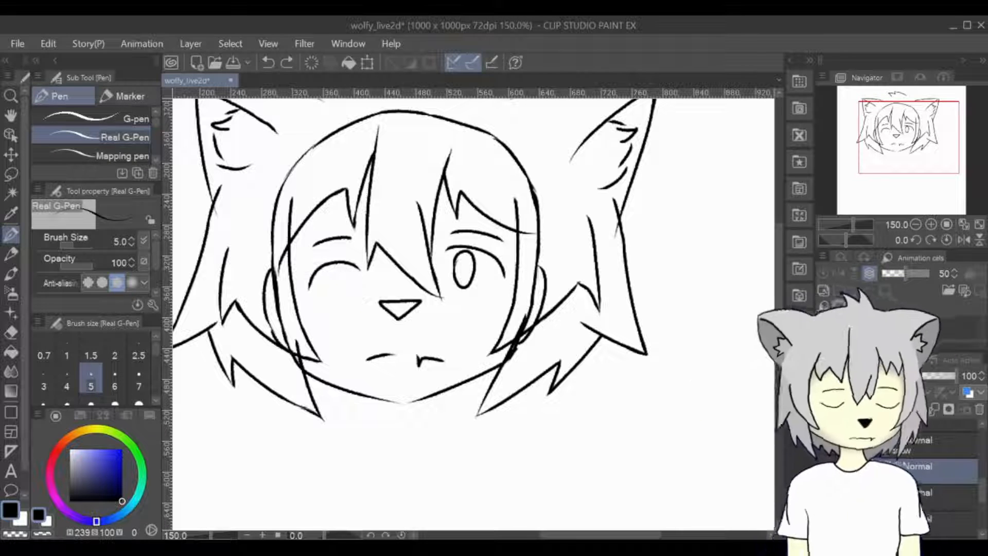
pyautogui.moveTo(468, 280); pyautogui.dragTo(476, 263)
pyautogui.scroll(-2, 973, 493)
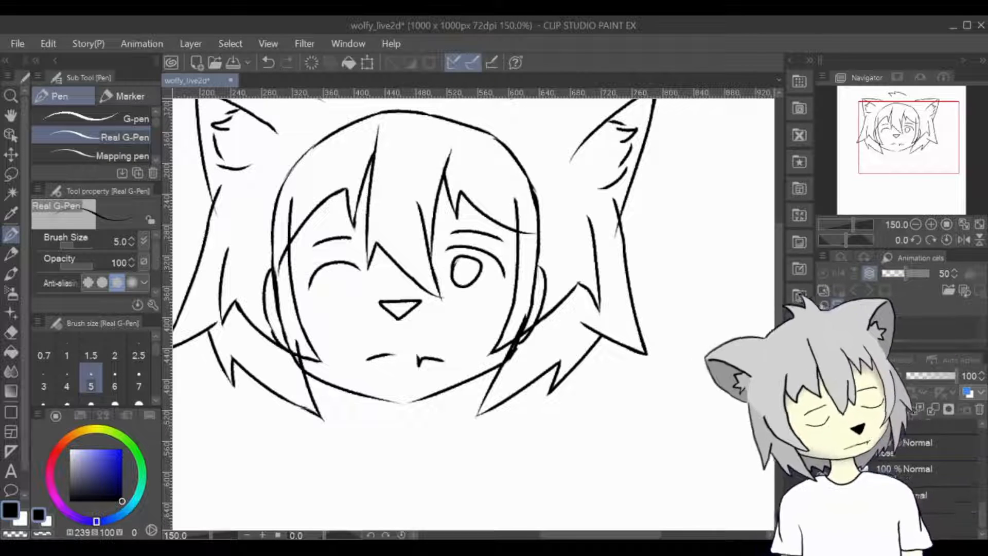
# - Show the sketch and ink round irises in black for both eyes
pyautogui.click(824, 520)
pyautogui.scroll(3, 973, 493)
pyautogui.press('Delete')
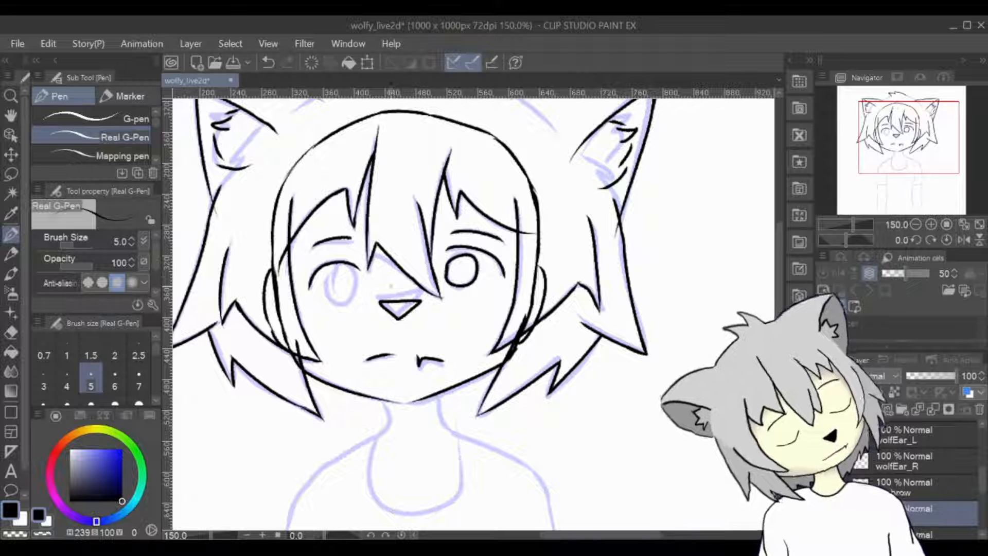
# - Hide the sketch and redraw the upper eyelid curve above the left-hand iris on the eyelid layer
pyautogui.scroll(-3, 918, 458)
pyautogui.click(823, 521)
pyautogui.scroll(2, 918, 458)
pyautogui.click(927, 518)
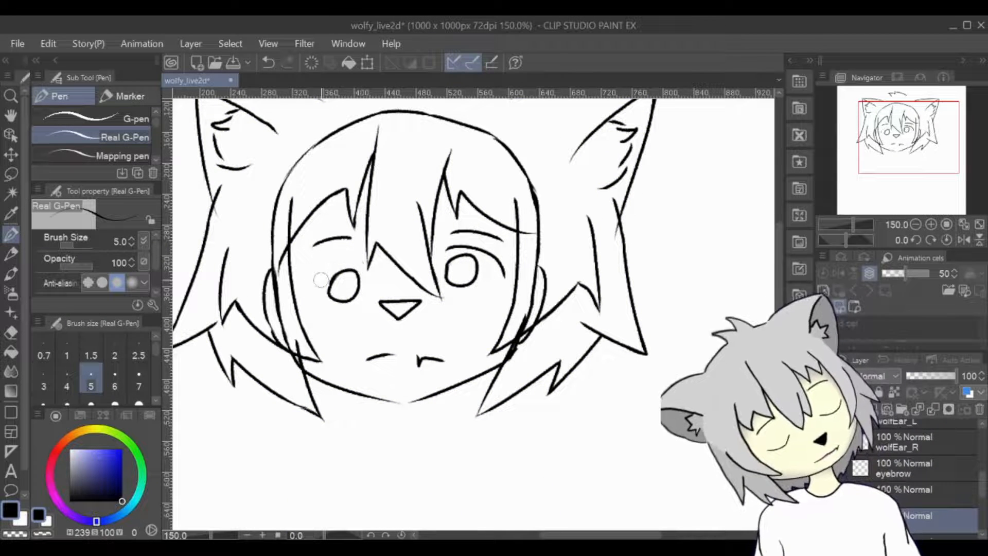
pyautogui.moveTo(306, 288); pyautogui.dragTo(353, 260)
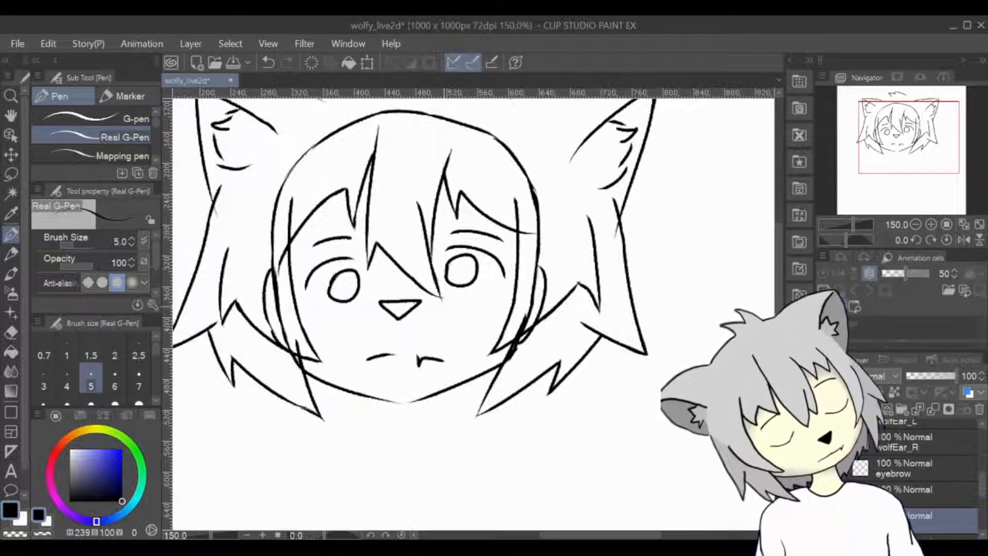
# - Lasso the left-hand iris on its layer, move it slightly up toward the eyelid, and clear the selection
pyautogui.click(923, 492)
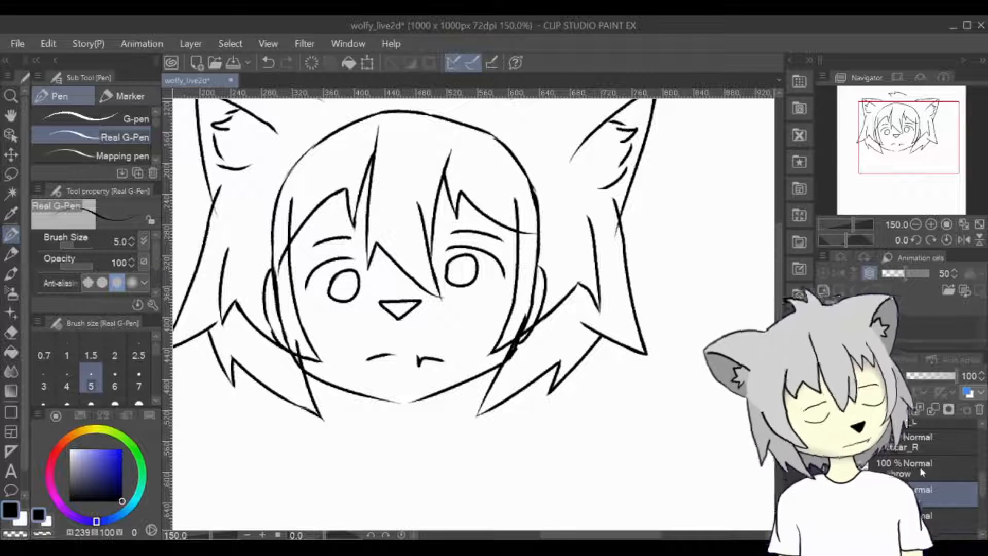
pyautogui.press('Delete')
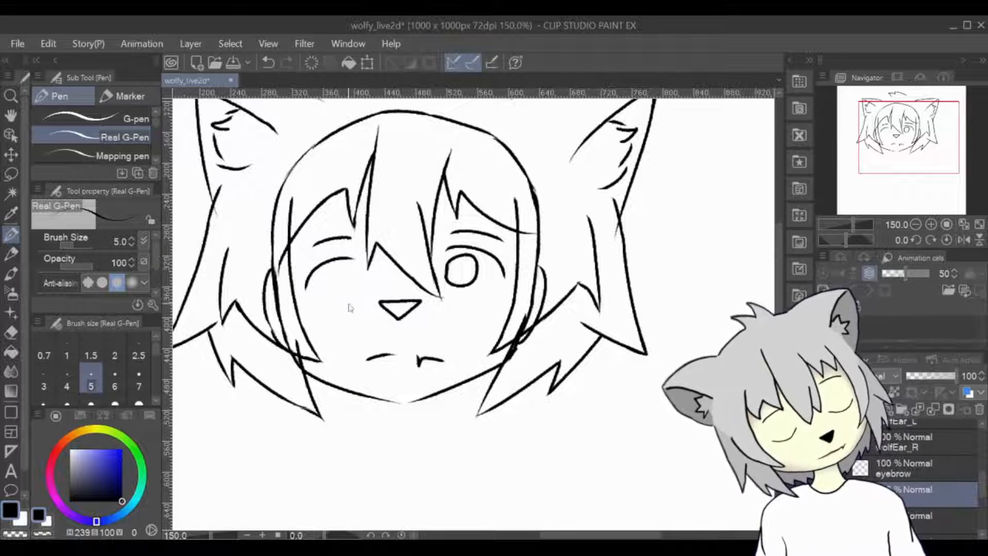
pyautogui.click(11, 174)
pyautogui.moveTo(330, 262)
pyautogui.mouseDown()
pyautogui.moveTo(368, 306)
pyautogui.moveTo(337, 259)
pyautogui.mouseUp()
pyautogui.click(11, 154)
pyautogui.moveTo(366, 308); pyautogui.dragTo(361, 304)
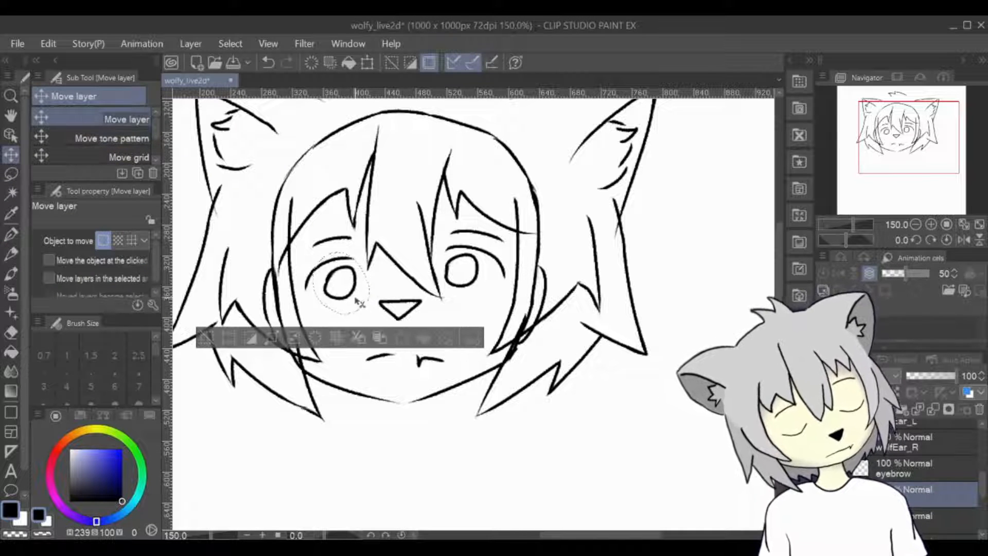
pyautogui.click(212, 339)
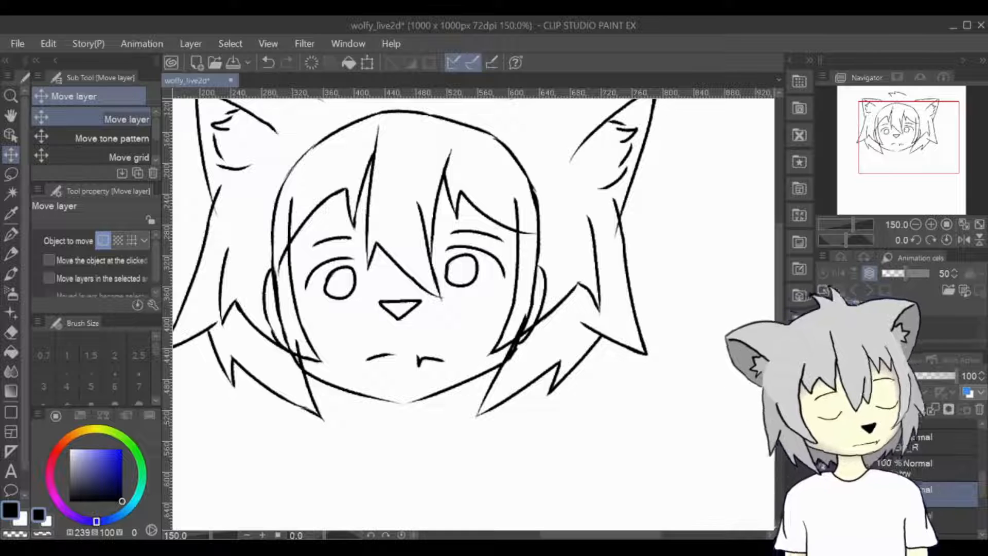
# - Lasso the right-hand eyebrow and split the eyebrows onto separate layers, one of them named eyebrow_R
pyautogui.click(932, 479)
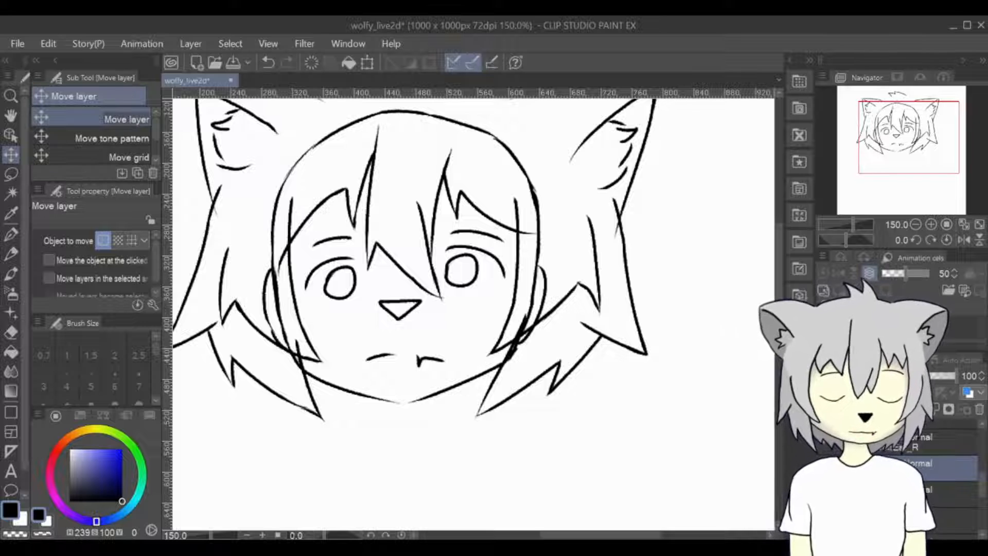
pyautogui.click(11, 174)
pyautogui.moveTo(432, 226)
pyautogui.mouseDown()
pyautogui.moveTo(536, 242)
pyautogui.moveTo(463, 268)
pyautogui.mouseUp()
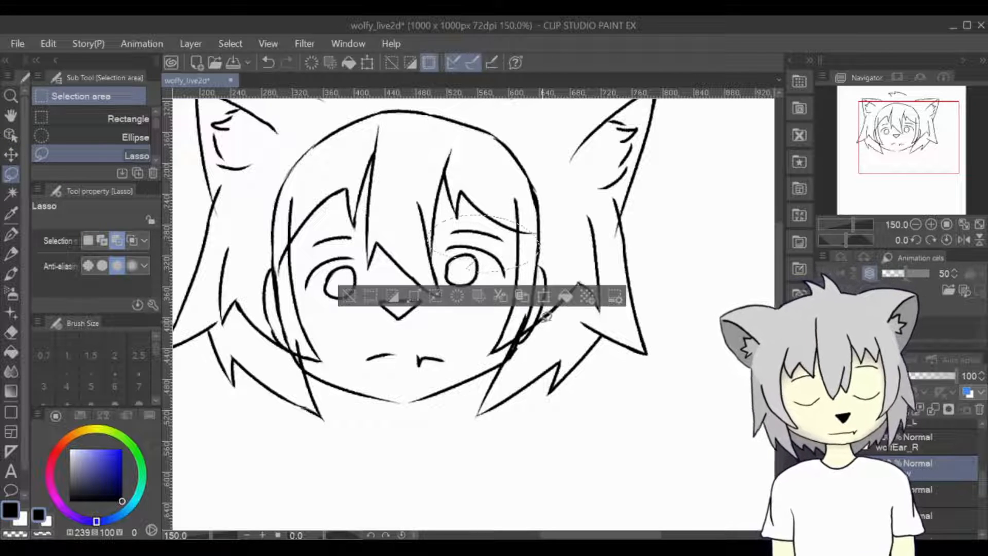
pyautogui.click(941, 487)
pyautogui.click(941, 507)
pyautogui.scroll(-1, 941, 504)
# - Lasso the right-hand eye, split the eyelids and irises onto separate layers per eye, and clear the selection
pyautogui.moveTo(441, 297)
pyautogui.mouseDown()
pyautogui.moveTo(523, 287)
pyautogui.moveTo(440, 309)
pyautogui.mouseUp()
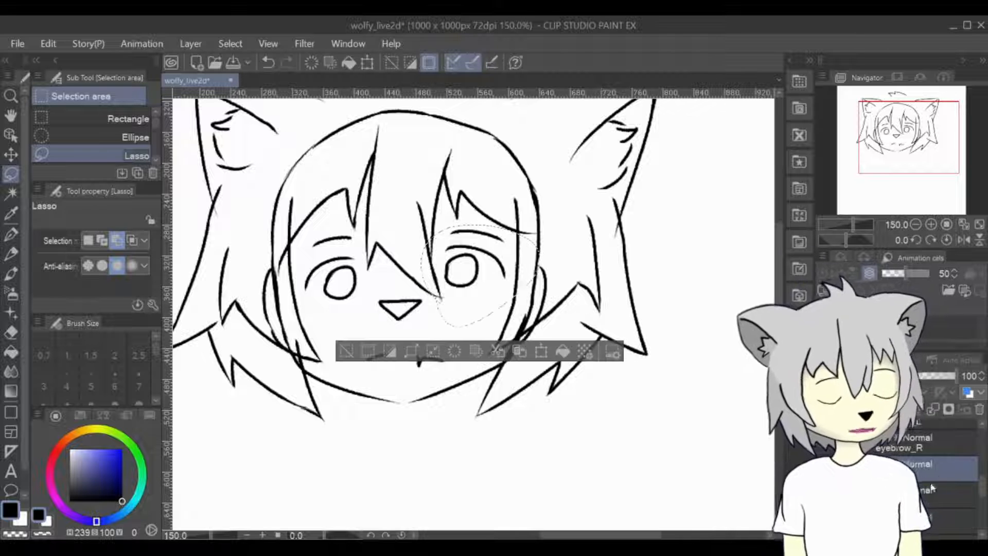
pyautogui.click(967, 486)
pyautogui.scroll(-1, 967, 487)
pyautogui.click(827, 456)
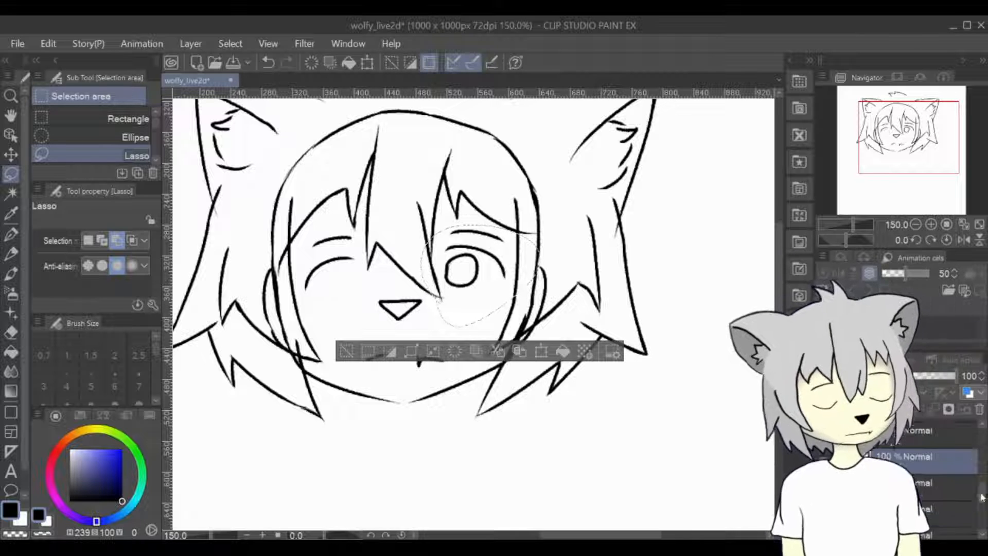
pyautogui.click(827, 456)
pyautogui.click(941, 482)
pyautogui.click(942, 509)
pyautogui.scroll(-2, 942, 494)
pyautogui.click(351, 348)
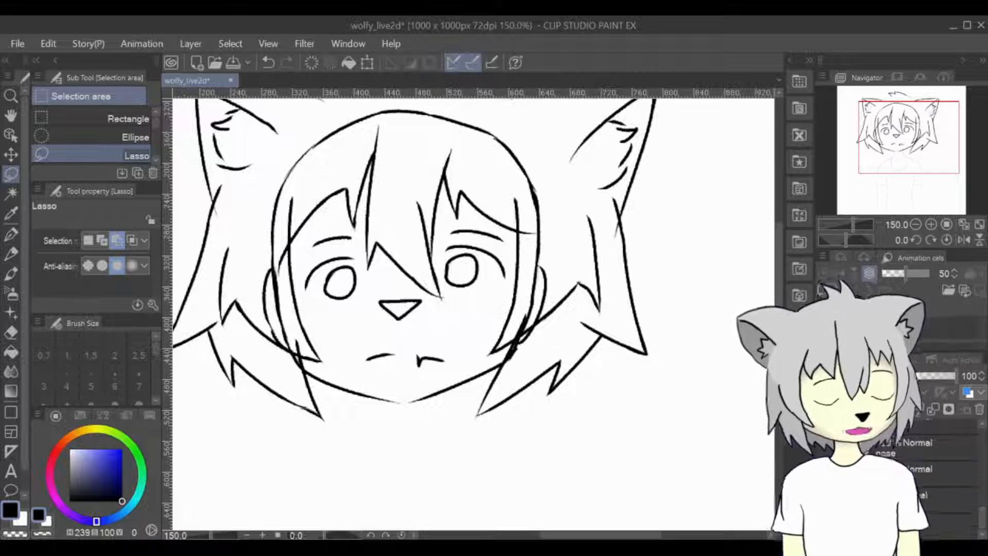
# - Show the sketch and ink the neck, shirt collar, shoulders and short sleeves in black on the body layer
pyautogui.click(827, 515)
pyautogui.moveTo(900, 152); pyautogui.dragTo(897, 173)
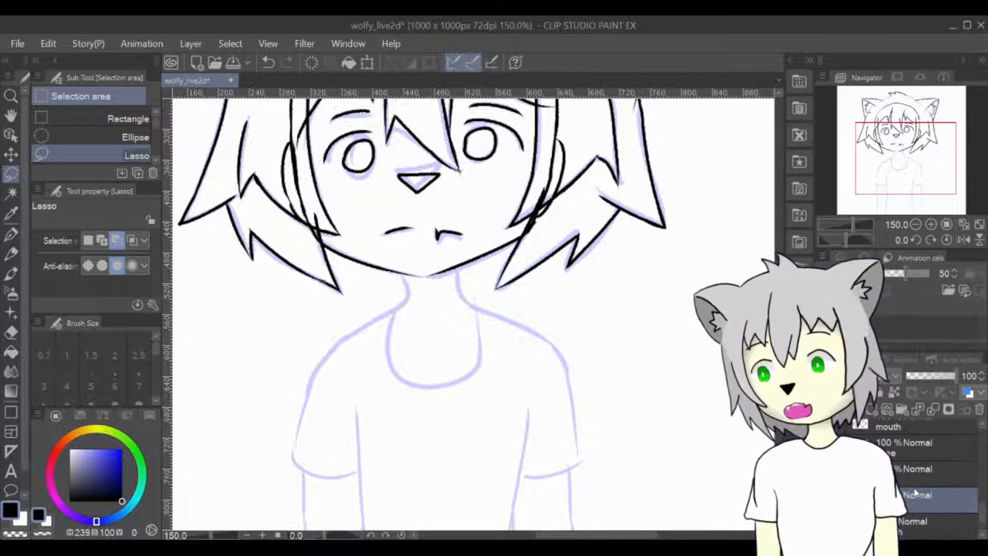
pyautogui.moveTo(922, 163); pyautogui.dragTo(920, 178)
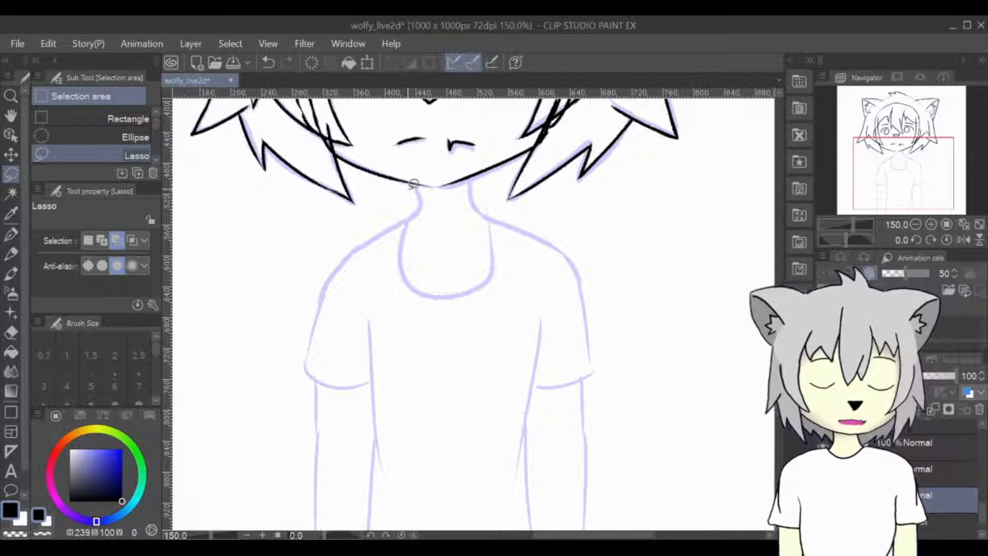
pyautogui.moveTo(412, 180); pyautogui.dragTo(416, 184)
pyautogui.hotkey('ctrl', 'd')
pyautogui.press('p')
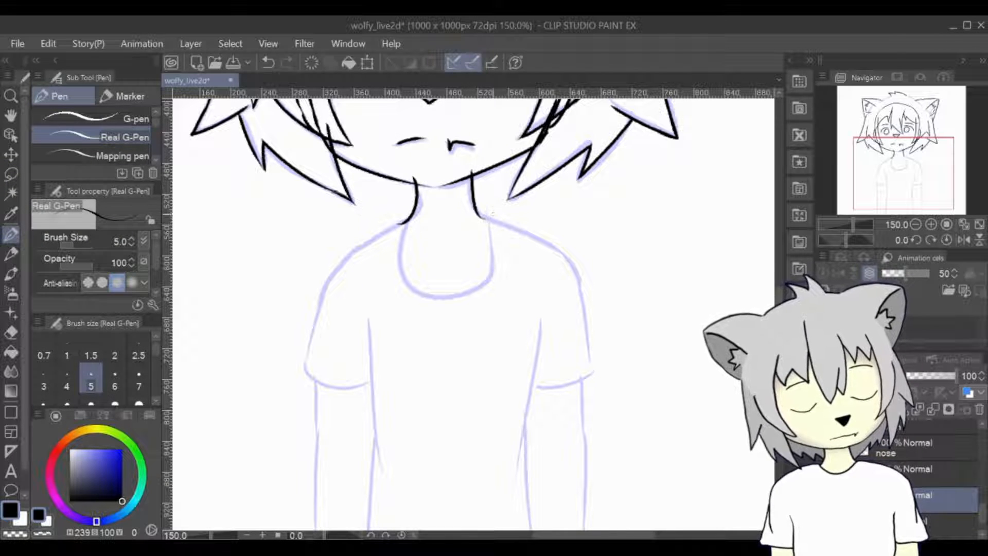
pyautogui.hotkey('ctrl', 'z')
pyautogui.moveTo(469, 169); pyautogui.dragTo(490, 212)
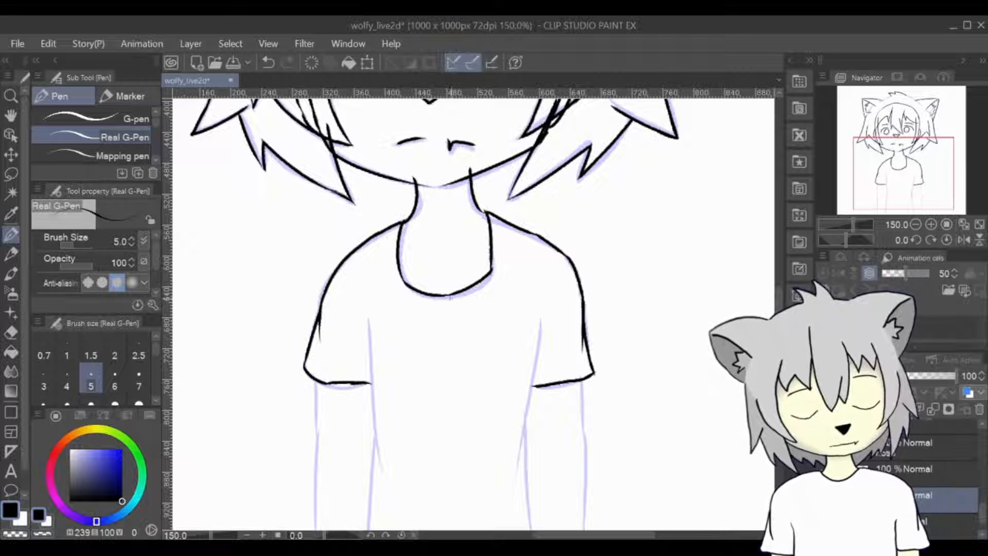
# - Ink both sides of the shirt's torso and the inner lines of both arms over the sketch
pyautogui.moveTo(369, 321); pyautogui.dragTo(384, 488)
pyautogui.hotkey('ctrl', 'z')
pyautogui.hotkey('ctrl', 'z')
pyautogui.moveTo(463, 333); pyautogui.dragTo(492, 182)
pyautogui.moveTo(401, 282); pyautogui.dragTo(392, 413)
pyautogui.hotkey('ctrl', 'z')
pyautogui.moveTo(567, 174); pyautogui.dragTo(545, 368)
pyautogui.hotkey('ctrl', 'z')
pyautogui.moveTo(568, 184); pyautogui.dragTo(543, 365)
pyautogui.moveTo(554, 271); pyautogui.dragTo(562, 411)
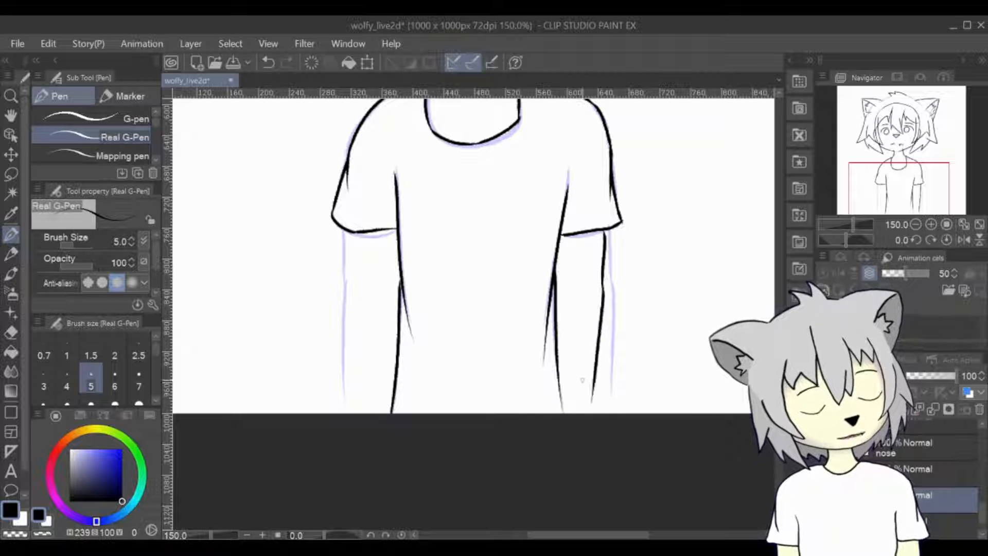
# - Try inking the outer lines of both arms, and undo those strokes
pyautogui.hotkey('ctrl', 'z')
pyautogui.moveTo(606, 282); pyautogui.dragTo(598, 412)
pyautogui.moveTo(348, 281); pyautogui.dragTo(353, 411)
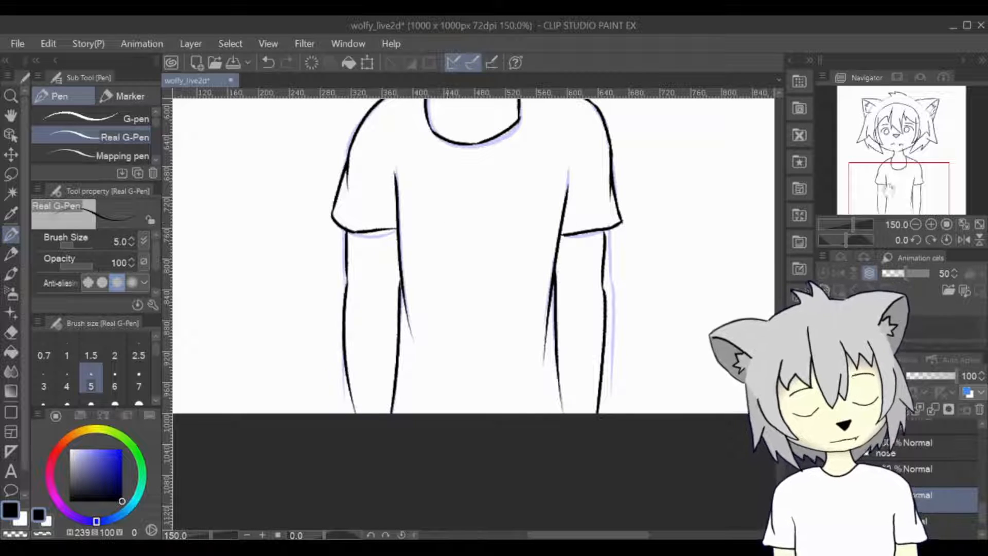
pyautogui.moveTo(463, 206)
pyautogui.mouseDown()
pyautogui.moveTo(440, 407)
pyautogui.moveTo(420, 296)
pyautogui.mouseUp()
pyautogui.hotkey('ctrl', 'z')
pyautogui.hotkey('ctrl', 'z')
pyautogui.hotkey('ctrl', 'z')
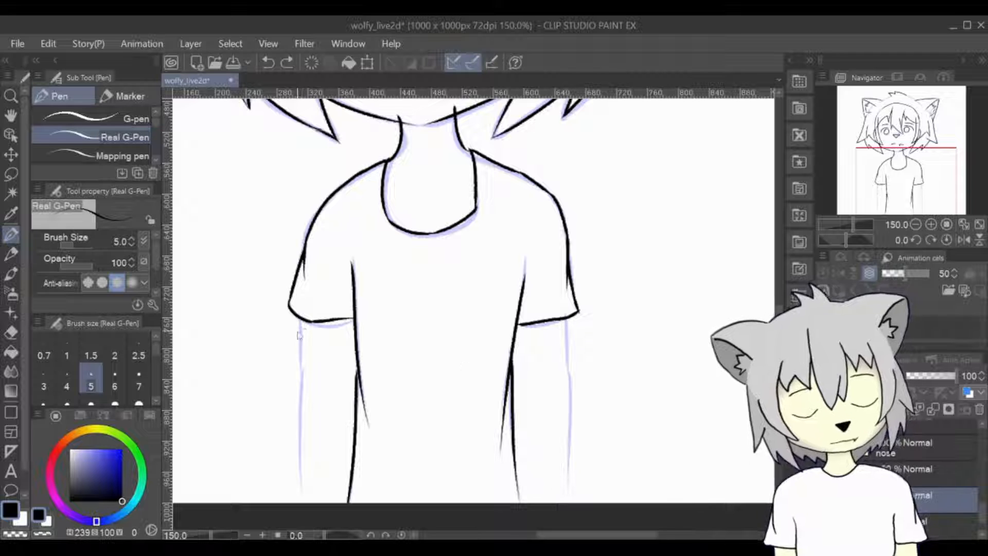
# - Ink the outer lines of both arms below the sleeves in black and hide the sketch
pyautogui.moveTo(299, 386); pyautogui.dragTo(304, 501)
pyautogui.moveTo(566, 319); pyautogui.dragTo(569, 502)
pyautogui.hotkey('ctrl', 'z')
pyautogui.moveTo(566, 319); pyautogui.dragTo(570, 502)
pyautogui.hotkey('ctrl', 'z')
pyautogui.click(824, 521)
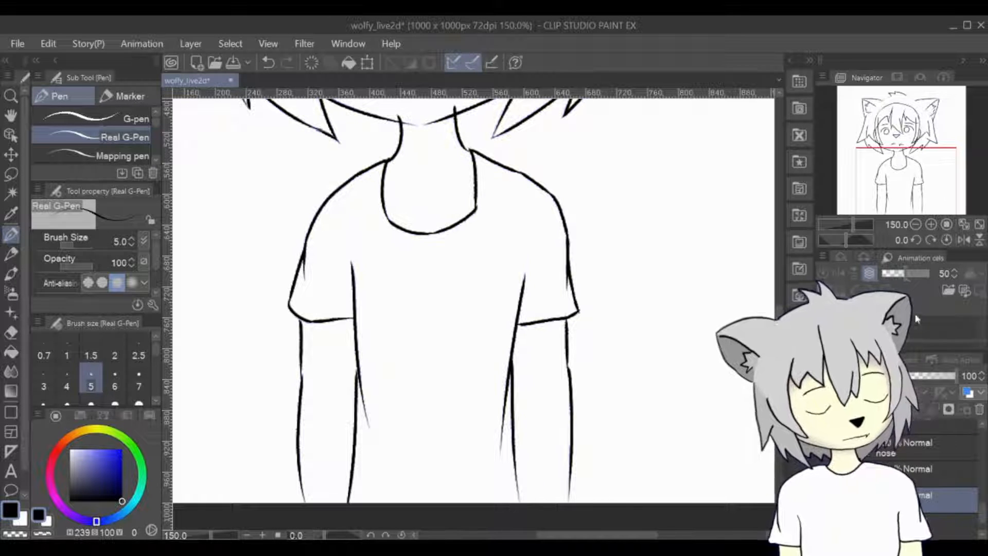
# - Check the separated body and hair line art by toggling the visibility of their layers
pyautogui.moveTo(919, 185); pyautogui.dragTo(919, 145)
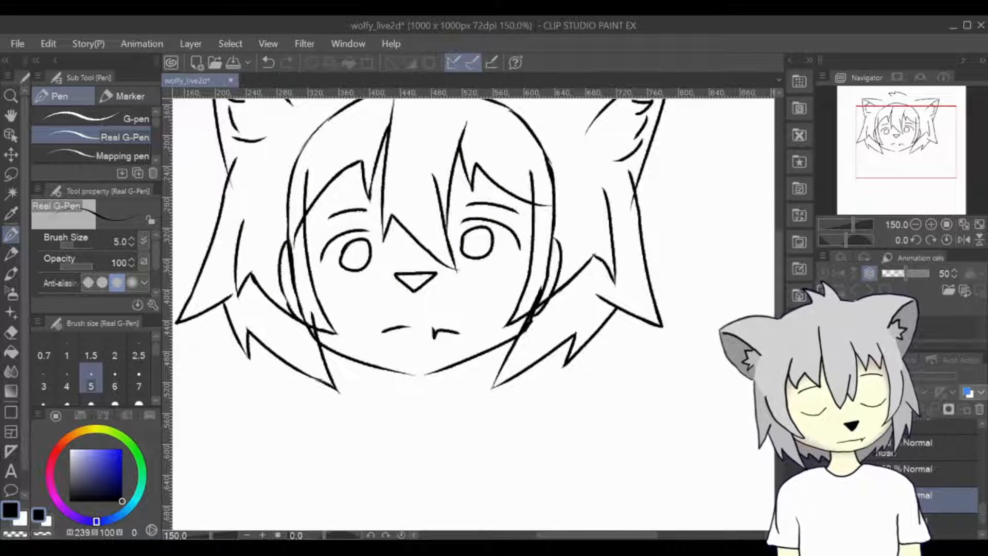
pyautogui.click(898, 469)
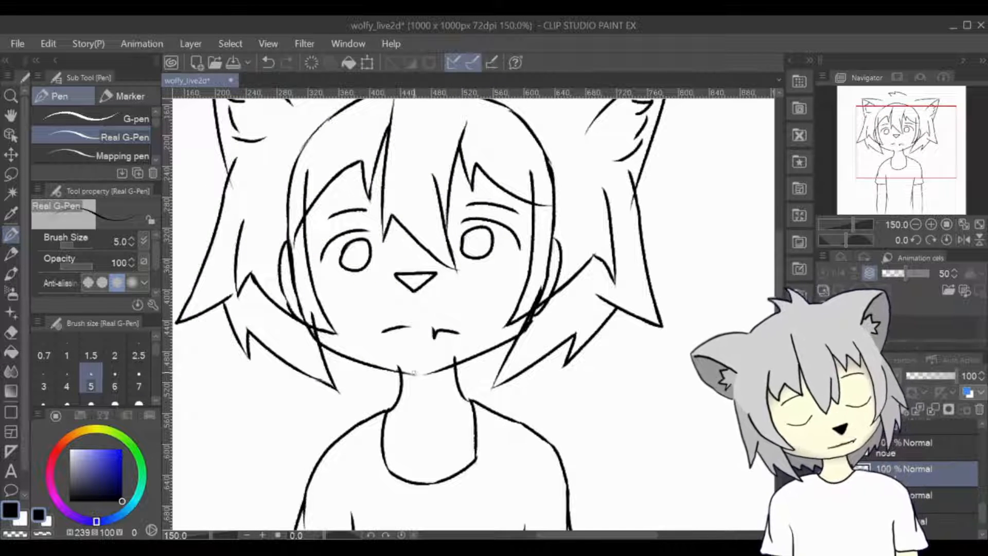
pyautogui.click(823, 469)
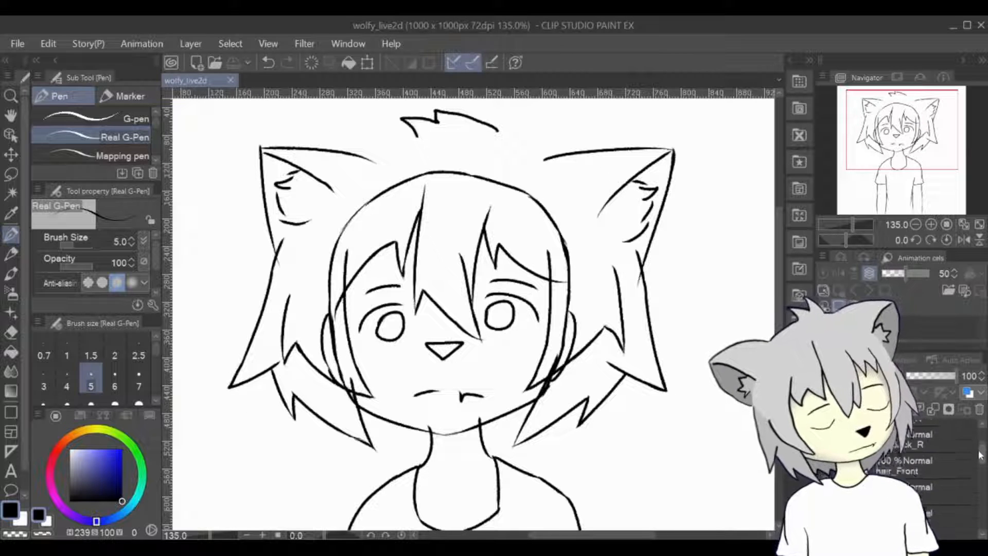
pyautogui.moveTo(980, 455); pyautogui.dragTo(981, 446)
pyautogui.click(823, 456)
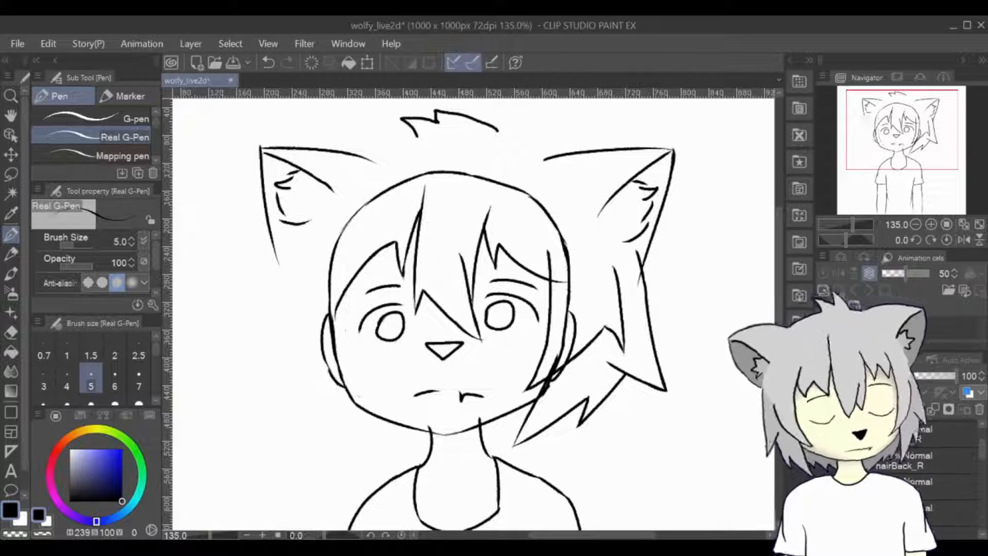
pyautogui.click(823, 456)
pyautogui.click(936, 462)
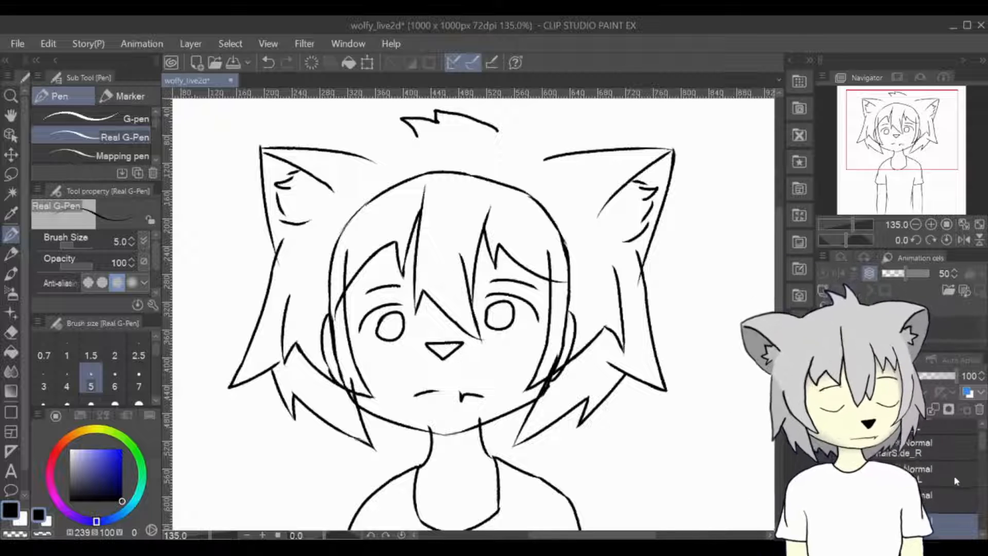
pyautogui.moveTo(981, 438); pyautogui.dragTo(980, 457)
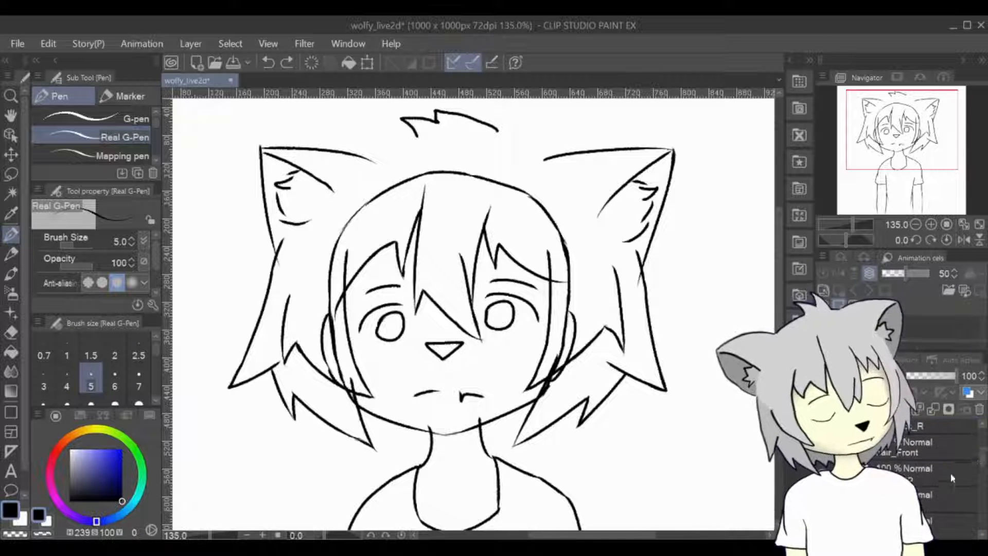
# - On the top hair layer, ink the lines joining the hair tuft to both wolf ears over the sketch, and hide the sketch
pyautogui.click(951, 474)
pyautogui.click(823, 510)
pyautogui.scroll(1, 948, 484)
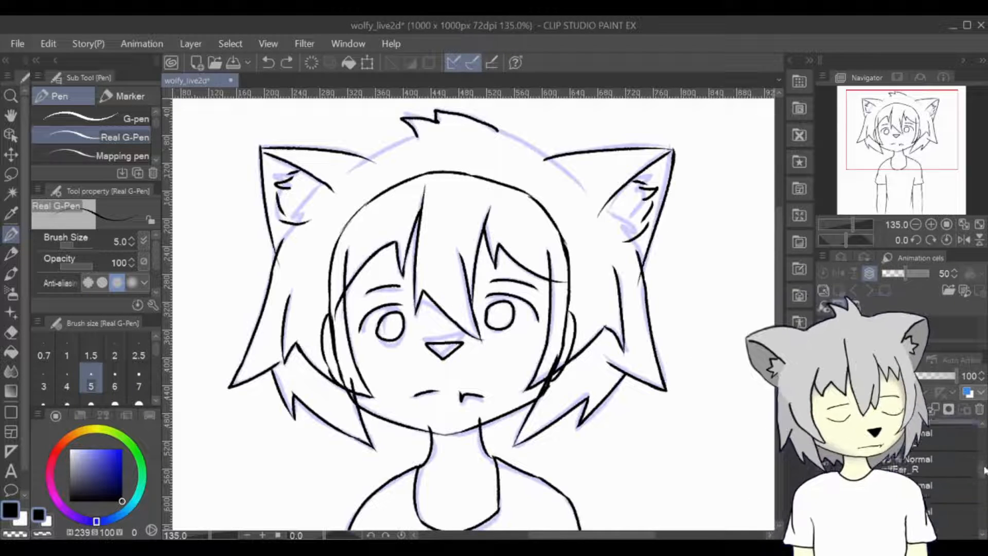
pyautogui.moveTo(418, 137); pyautogui.dragTo(341, 176)
pyautogui.moveTo(496, 131); pyautogui.dragTo(549, 160)
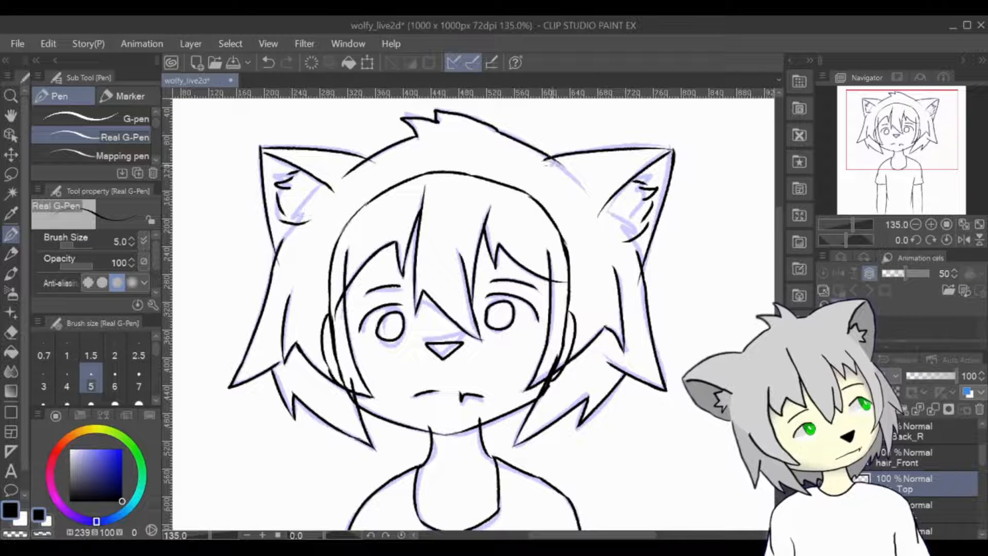
pyautogui.hotkey('ctrl', 'z')
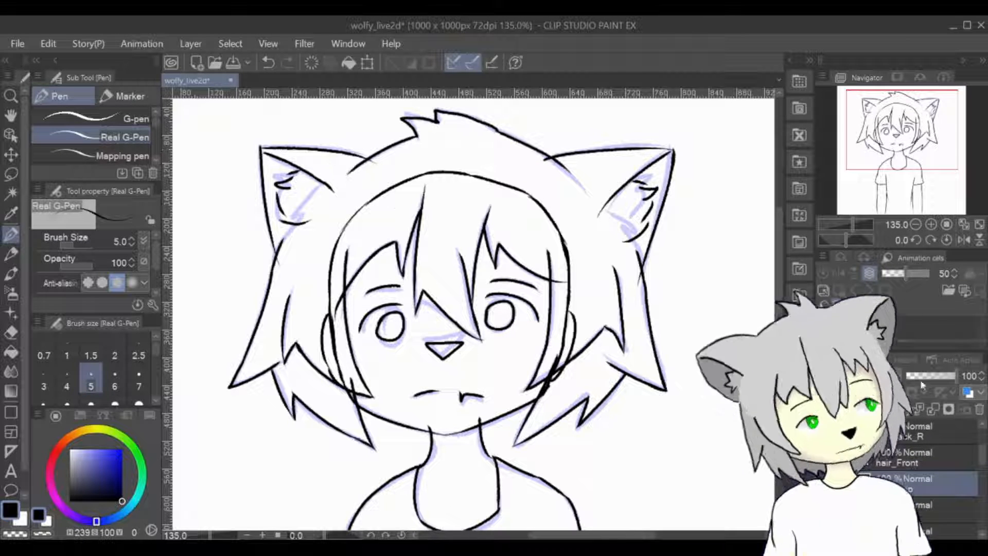
pyautogui.scroll(-2, 948, 484)
pyautogui.click(824, 510)
pyautogui.scroll(2, 949, 484)
pyautogui.moveTo(919, 139)
pyautogui.mouseDown()
pyautogui.moveTo(919, 175)
pyautogui.moveTo(917, 137)
pyautogui.mouseUp()
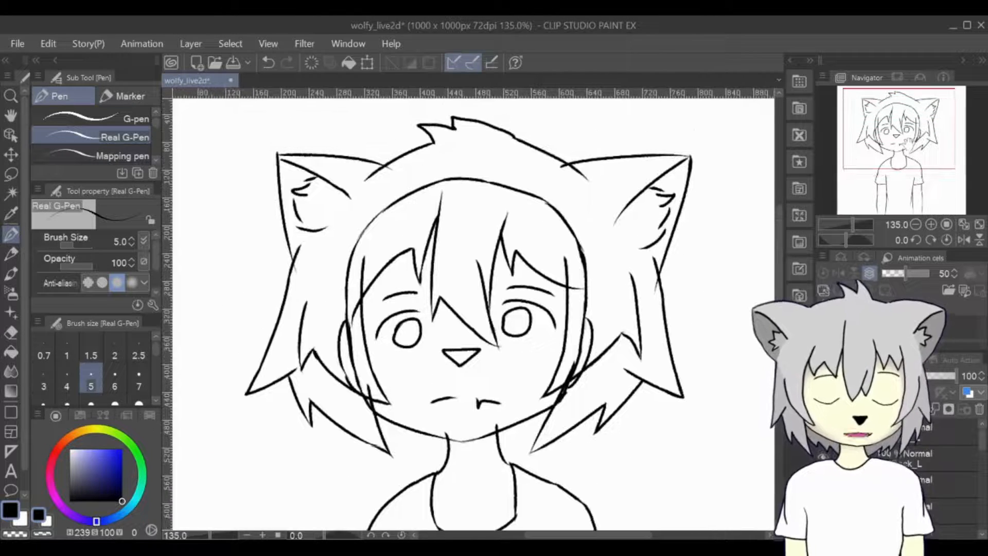
# - Change the paper colour behind the line art from white to medium grey
pyautogui.moveTo(982, 440); pyautogui.dragTo(982, 525)
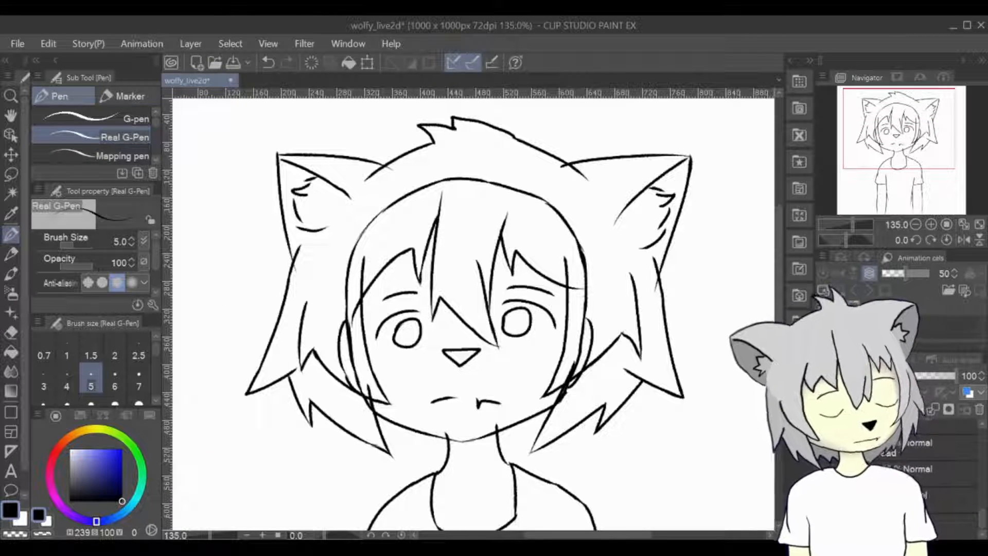
pyautogui.doubleClick(880, 524)
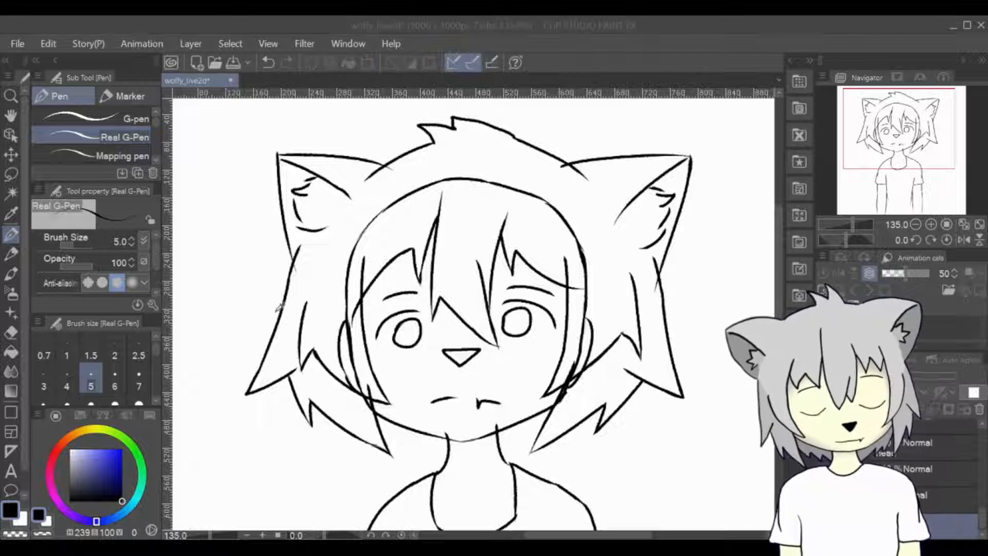
pyautogui.click(611, 157)
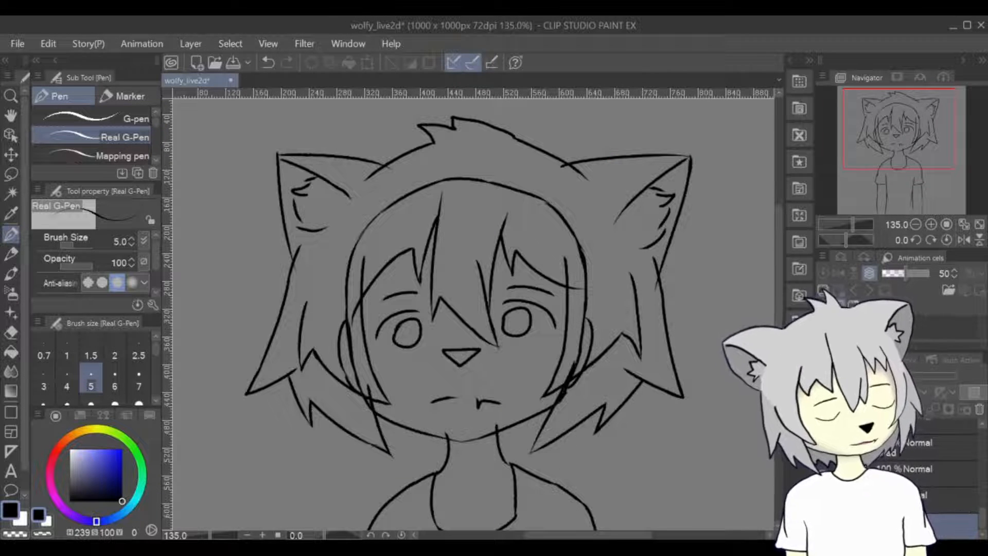
# - Paint the neck and both arms pale yellow on the body_color layer with the size 30 Dense watercolor brush
pyautogui.click(890, 498)
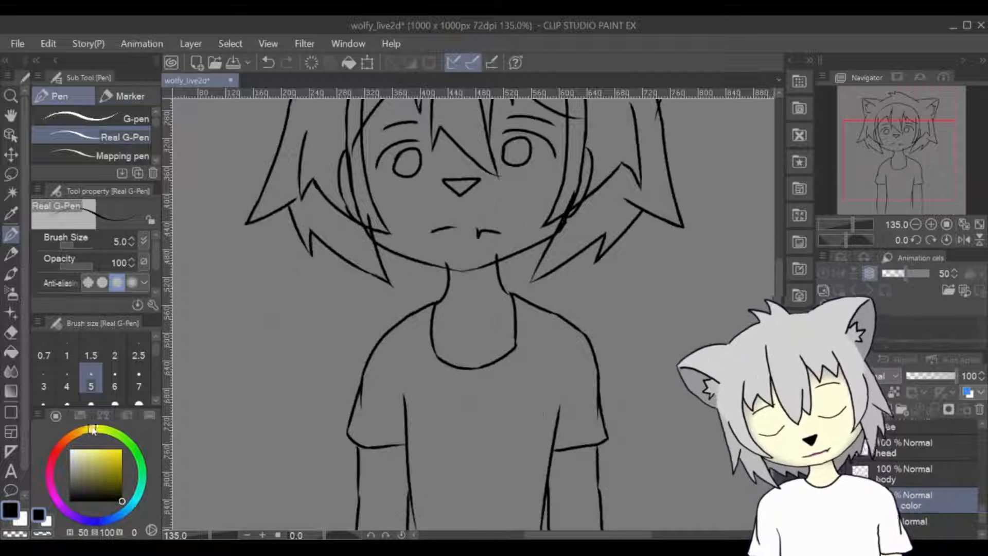
pyautogui.press('b')
pyautogui.moveTo(463, 271); pyautogui.dragTo(457, 308)
pyautogui.hotkey('ctrl', 'z')
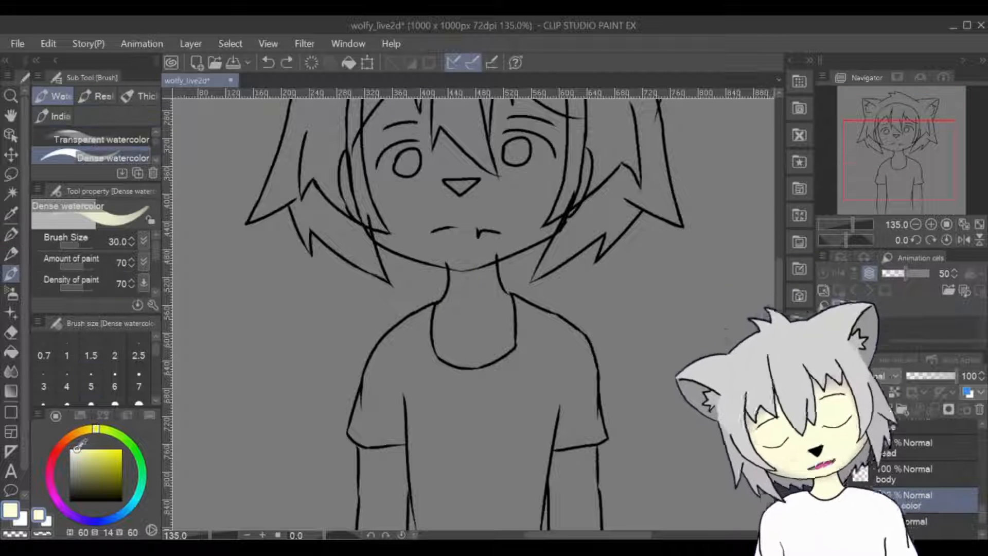
pyautogui.moveTo(461, 262)
pyautogui.mouseDown()
pyautogui.moveTo(482, 248)
pyautogui.moveTo(500, 334)
pyautogui.moveTo(436, 340)
pyautogui.moveTo(416, 168)
pyautogui.mouseUp()
pyautogui.moveTo(350, 255)
pyautogui.mouseDown()
pyautogui.moveTo(349, 402)
pyautogui.moveTo(352, 344)
pyautogui.mouseUp()
pyautogui.moveTo(535, 233)
pyautogui.mouseDown()
pyautogui.moveTo(566, 324)
pyautogui.moveTo(568, 375)
pyautogui.moveTo(566, 435)
pyautogui.moveTo(546, 451)
pyautogui.mouseUp()
# - Switch to white and paint the character's right sleeve and the adjoining side strip of the shirt
pyautogui.click(69, 449)
pyautogui.moveTo(416, 257)
pyautogui.mouseDown()
pyautogui.moveTo(404, 412)
pyautogui.moveTo(398, 231)
pyautogui.mouseUp()
pyautogui.hotkey('ctrl', 'z')
pyautogui.moveTo(399, 278)
pyautogui.mouseDown()
pyautogui.moveTo(392, 224)
pyautogui.moveTo(337, 241)
pyautogui.moveTo(358, 236)
pyautogui.moveTo(360, 171)
pyautogui.mouseUp()
pyautogui.moveTo(321, 230); pyautogui.dragTo(335, 332)
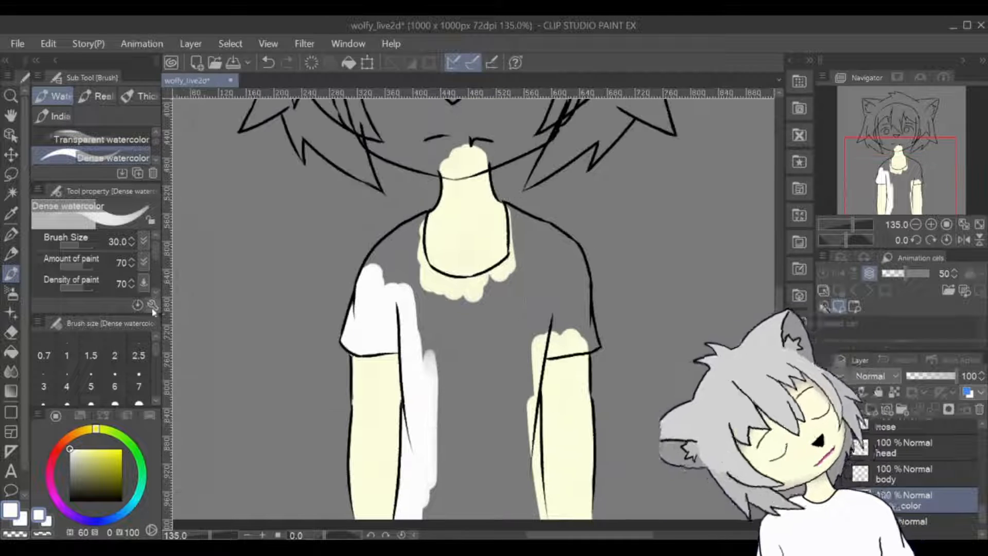
# - Paint the front of the shirt white from the right shoulder across the torso, covering the skin tone below the collar
pyautogui.click(11, 213)
pyautogui.click(355, 385)
pyautogui.click(11, 275)
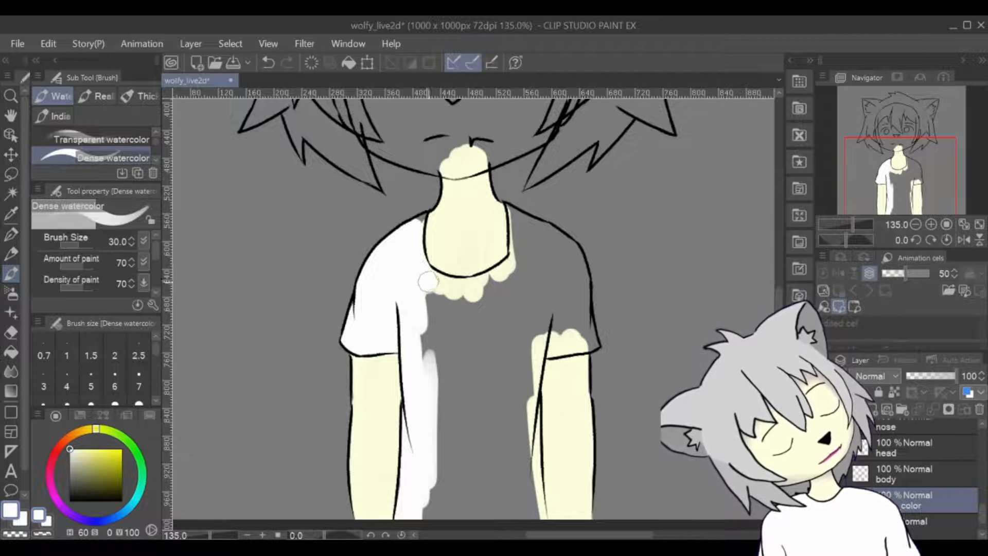
pyautogui.moveTo(438, 294); pyautogui.dragTo(428, 338)
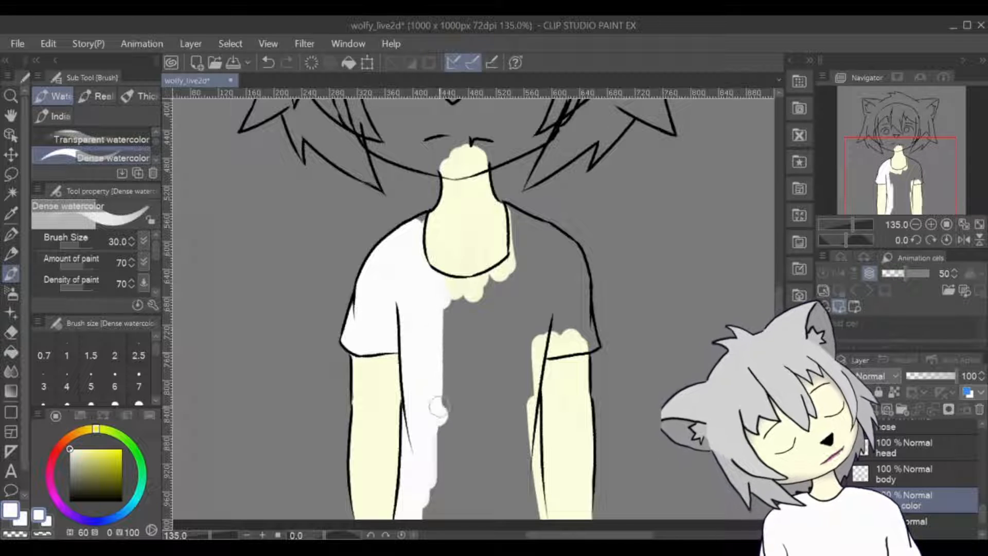
pyautogui.moveTo(437, 408)
pyautogui.mouseDown()
pyautogui.moveTo(427, 433)
pyautogui.moveTo(441, 386)
pyautogui.moveTo(452, 494)
pyautogui.moveTo(446, 474)
pyautogui.mouseUp()
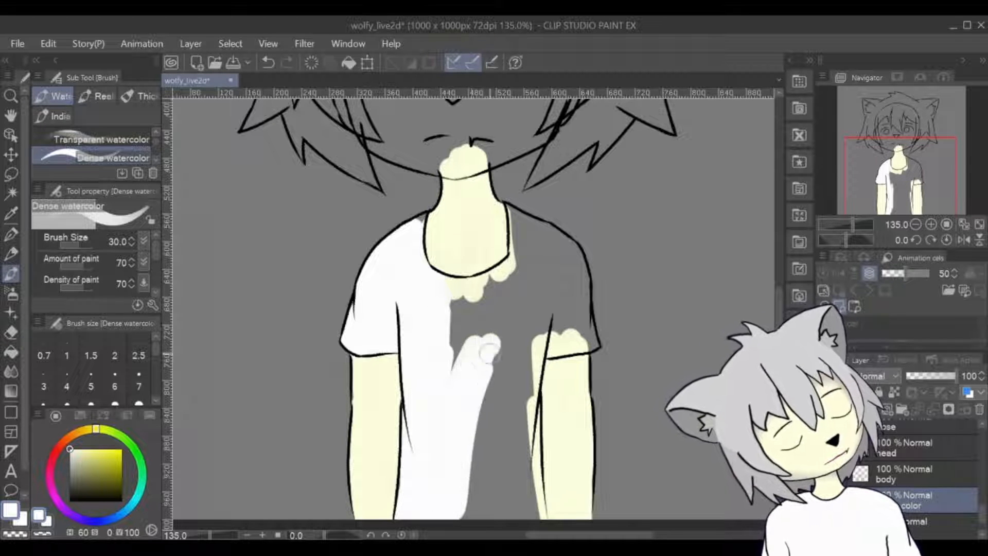
pyautogui.moveTo(488, 350)
pyautogui.mouseDown()
pyautogui.moveTo(428, 500)
pyautogui.moveTo(477, 463)
pyautogui.moveTo(494, 410)
pyautogui.moveTo(483, 437)
pyautogui.moveTo(487, 482)
pyautogui.moveTo(522, 460)
pyautogui.mouseUp()
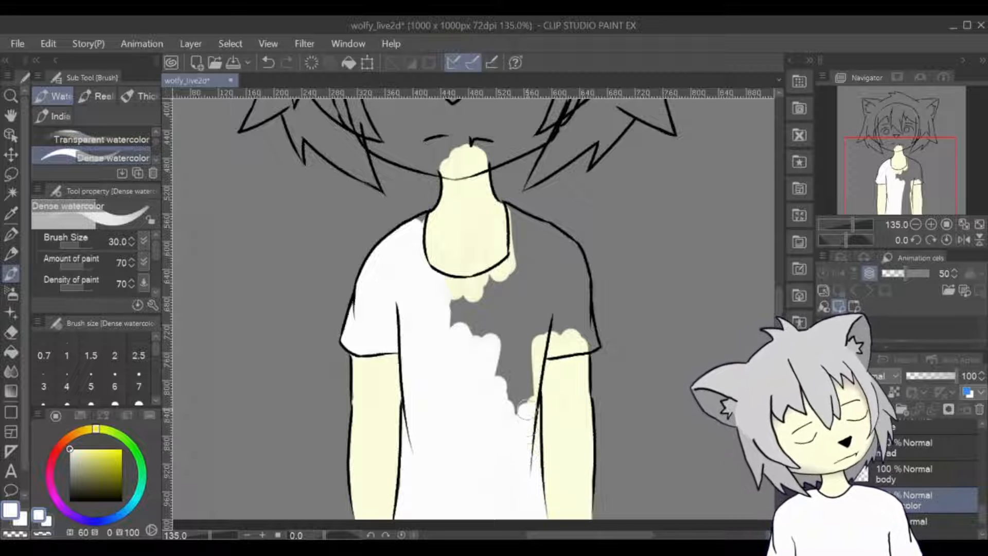
pyautogui.moveTo(528, 398)
pyautogui.mouseDown()
pyautogui.moveTo(537, 329)
pyautogui.moveTo(530, 288)
pyautogui.moveTo(510, 268)
pyautogui.moveTo(515, 285)
pyautogui.mouseUp()
# - Sample the existing skin and shirt colours, paint the character's left sleeve and shoulder white, and tidy the gaps at the collar
pyautogui.keyDown('alt'); pyautogui.click(487, 242); pyautogui.keyUp('alt')
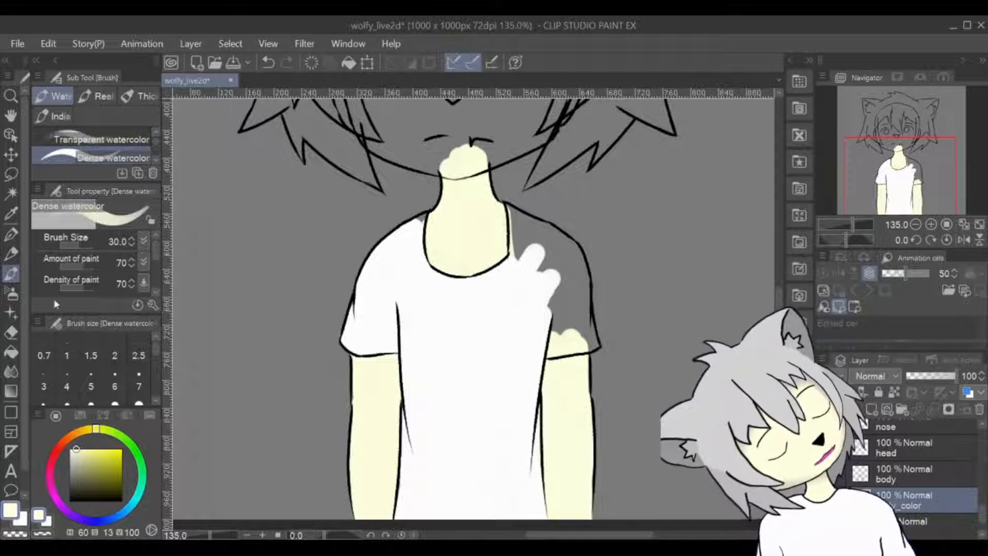
pyautogui.keyDown('alt'); pyautogui.click(410, 236); pyautogui.keyUp('alt')
pyautogui.press('p')
pyautogui.press('b')
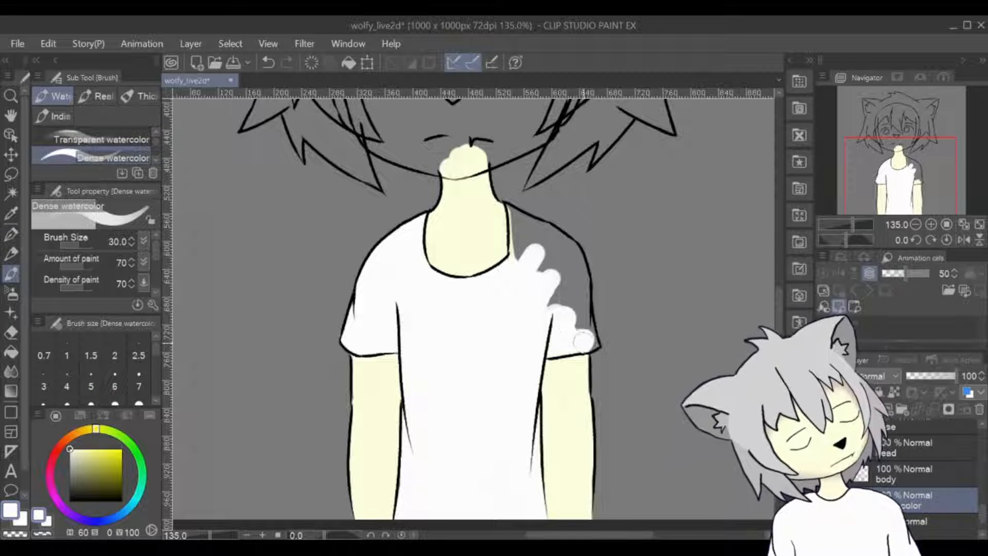
pyautogui.moveTo(583, 340)
pyautogui.mouseDown()
pyautogui.moveTo(569, 301)
pyautogui.moveTo(517, 273)
pyautogui.moveTo(523, 227)
pyautogui.moveTo(542, 231)
pyautogui.moveTo(539, 256)
pyautogui.moveTo(566, 247)
pyautogui.mouseUp()
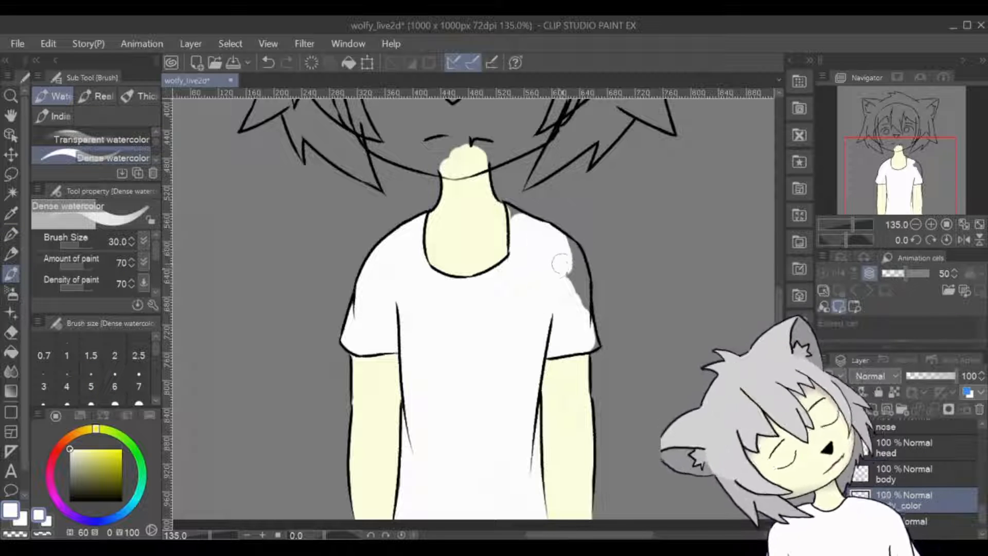
pyautogui.keyDown('alt'); pyautogui.click(363, 430); pyautogui.keyUp('alt')
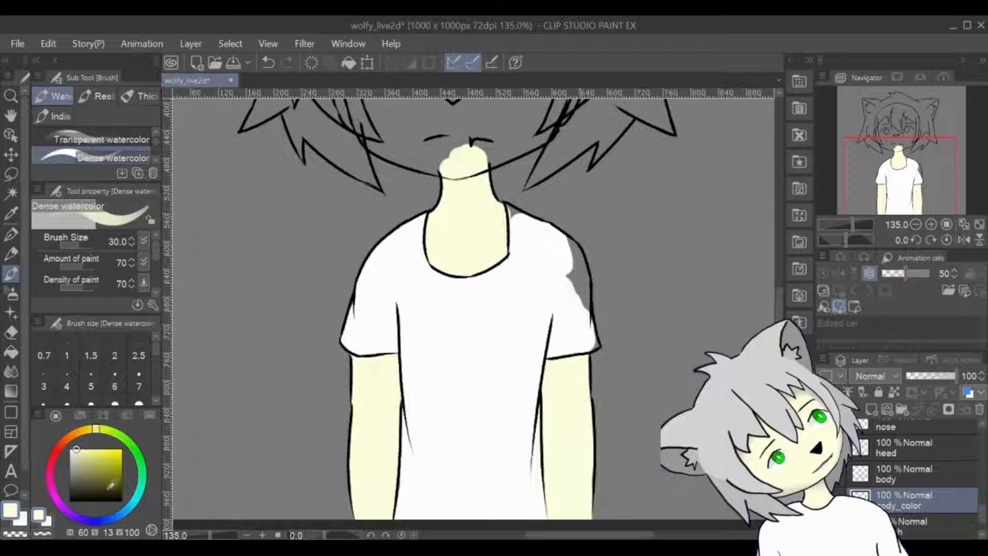
pyautogui.moveTo(561, 256)
pyautogui.mouseDown()
pyautogui.moveTo(578, 276)
pyautogui.moveTo(589, 308)
pyautogui.mouseUp()
pyautogui.press('p')
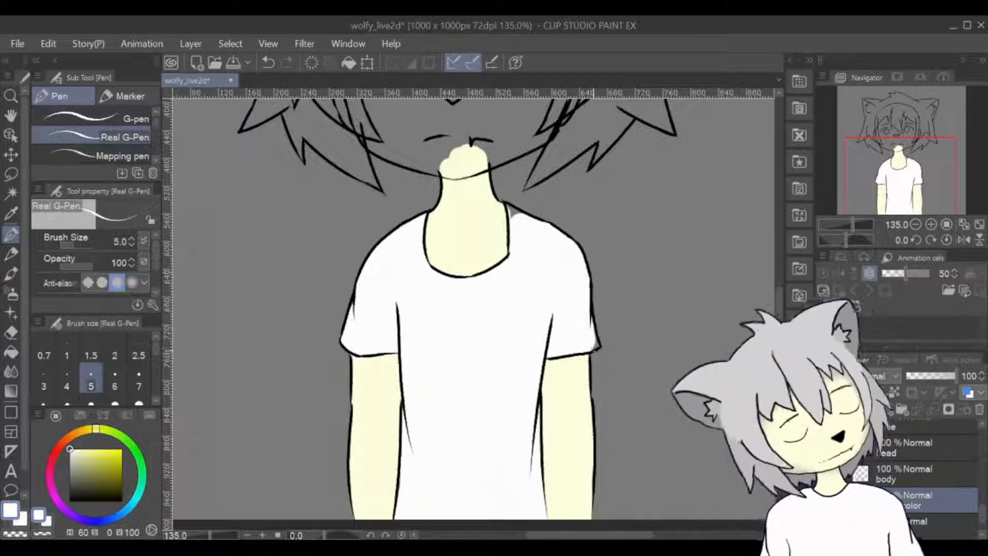
pyautogui.moveTo(517, 214); pyautogui.dragTo(513, 208)
# - Merge the body line art with the body_color layer, check it by toggling its visibility, and save the file
pyautogui.moveTo(930, 173)
pyautogui.mouseDown()
pyautogui.moveTo(934, 157)
pyautogui.moveTo(897, 182)
pyautogui.mouseUp()
pyautogui.click(926, 469)
pyautogui.click(826, 469)
pyautogui.click(826, 469)
pyautogui.click(825, 469)
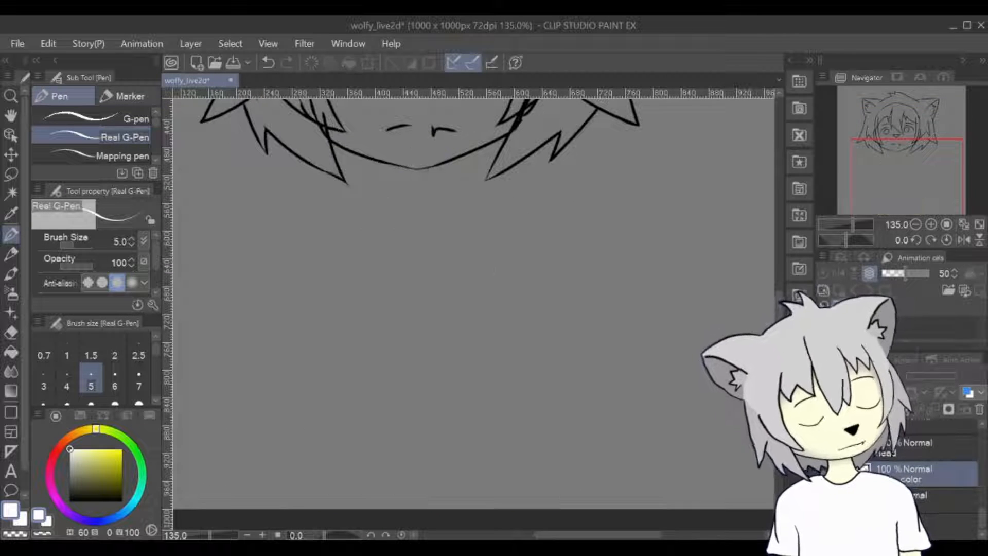
pyautogui.click(825, 469)
pyautogui.moveTo(914, 204); pyautogui.dragTo(911, 171)
pyautogui.hotkey('ctrl', 's')
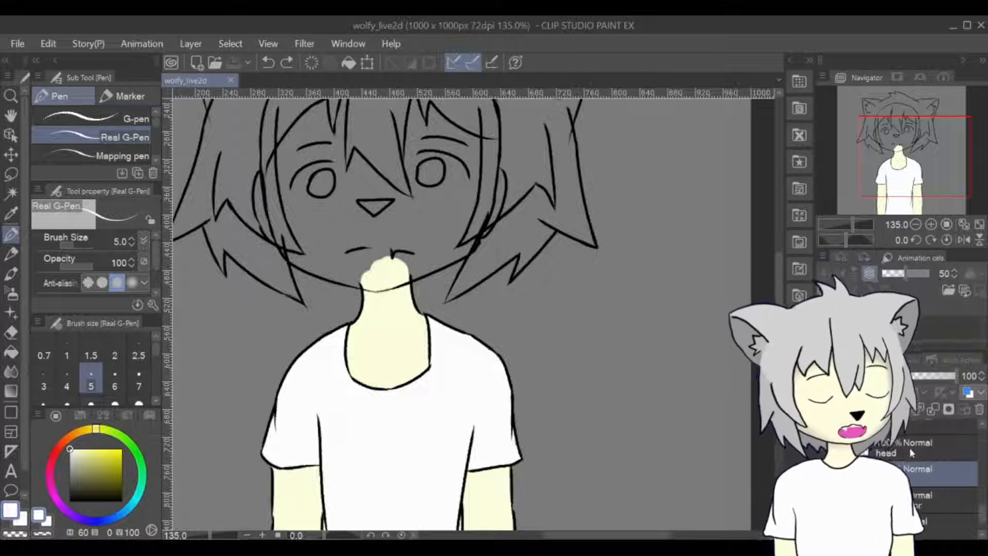
# - On the head layer, select the area outside the head outline and invert the selection to cover the head
pyautogui.moveTo(911, 164); pyautogui.dragTo(907, 144)
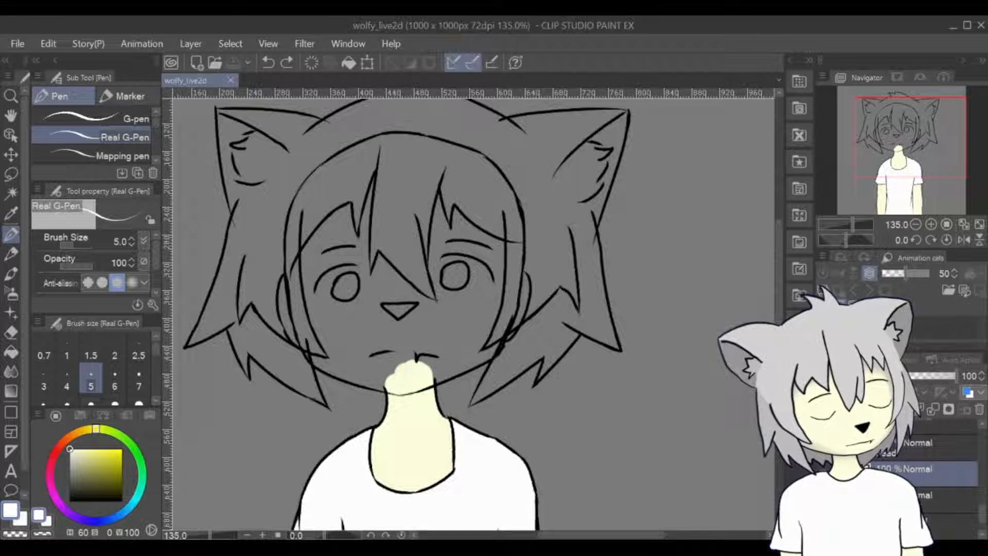
pyautogui.moveTo(902, 149); pyautogui.dragTo(900, 179)
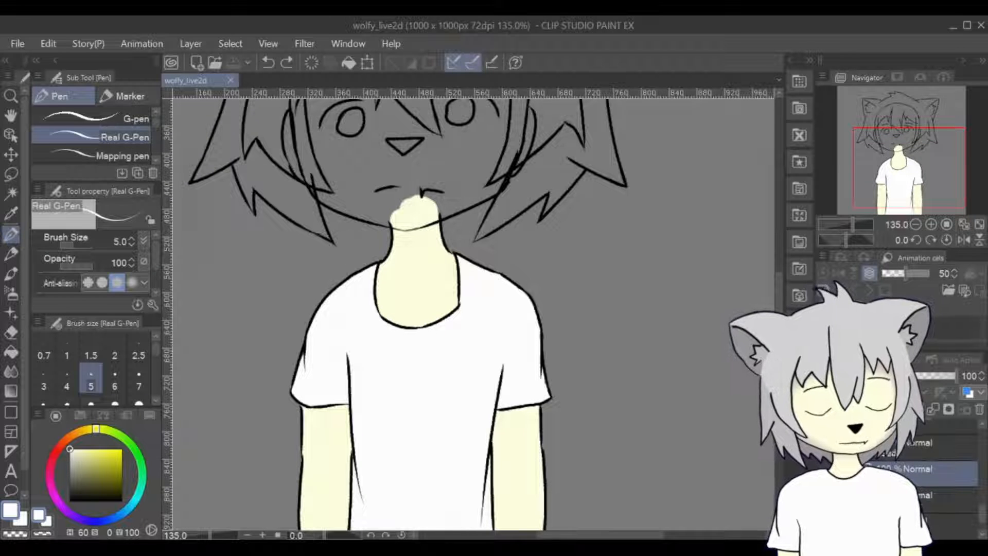
pyautogui.moveTo(913, 495); pyautogui.dragTo(910, 458)
pyautogui.click(908, 451)
pyautogui.moveTo(901, 167); pyautogui.dragTo(899, 144)
pyautogui.click(11, 194)
pyautogui.click(232, 360)
pyautogui.click(354, 519)
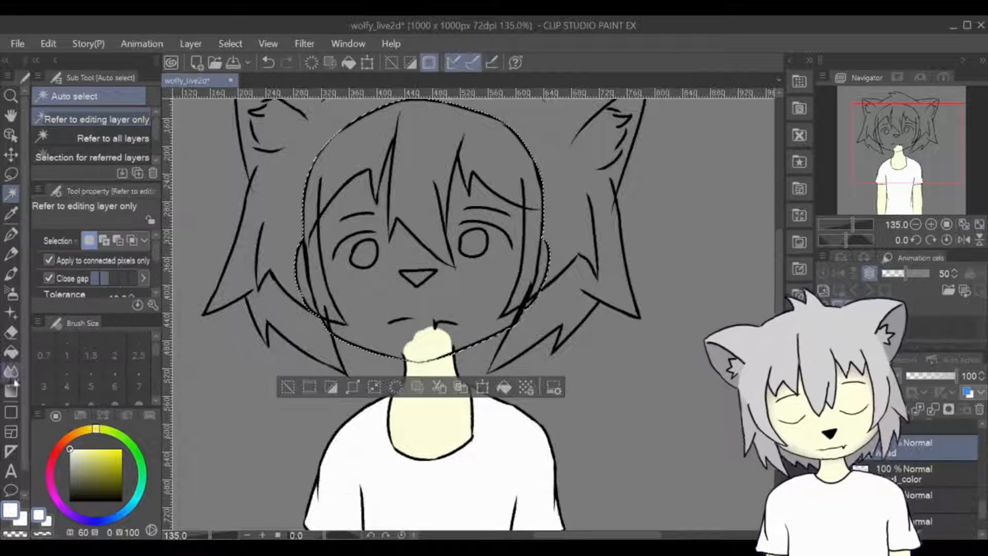
# - Fill the head selection with the neck's pale yellow skin tone on the head_color layer, and deselect
pyautogui.click(11, 352)
pyautogui.keyDown('alt'); pyautogui.click(429, 422); pyautogui.keyUp('alt')
pyautogui.click(392, 309)
pyautogui.hotkey('ctrl', 'z')
pyautogui.click(904, 474)
pyautogui.click(463, 309)
pyautogui.hotkey('ctrl', 'd')
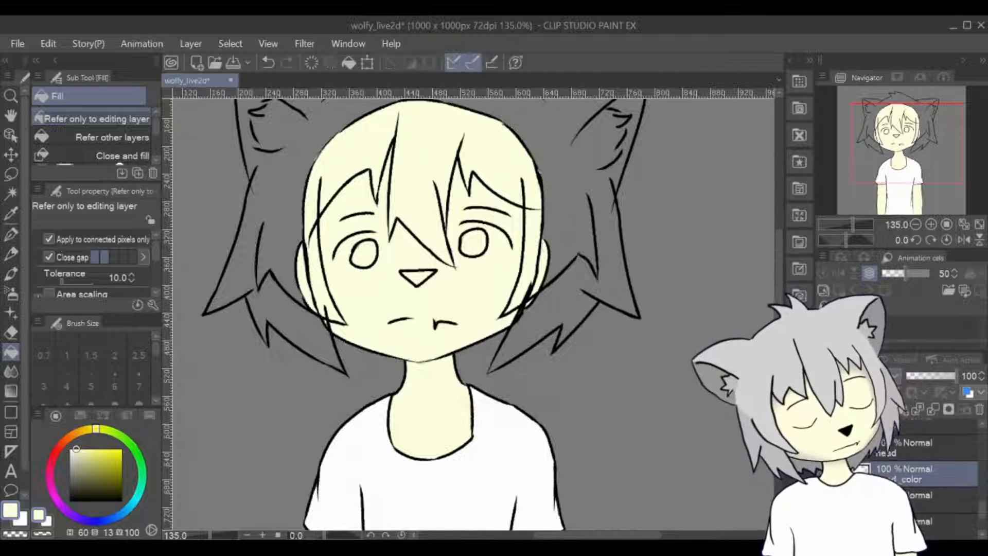
pyautogui.press('w')
pyautogui.click(657, 384)
pyautogui.hotkey('ctrl', 'd')
pyautogui.click(904, 448)
pyautogui.click(642, 402)
pyautogui.click(904, 473)
pyautogui.hotkey('ctrl', 'd')
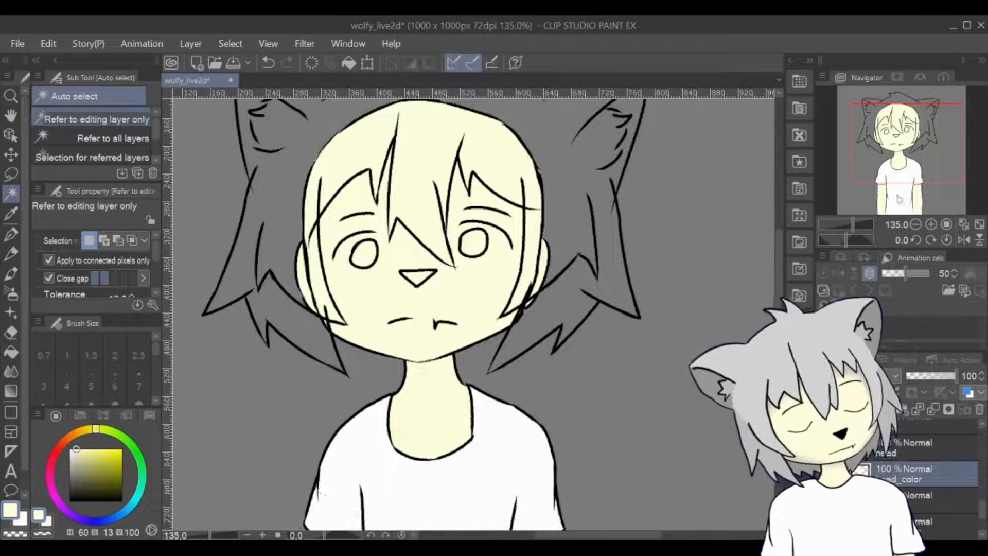
# - Merge the head line art with the head_color layer and check it by toggling its visibility
pyautogui.moveTo(901, 155); pyautogui.dragTo(902, 142)
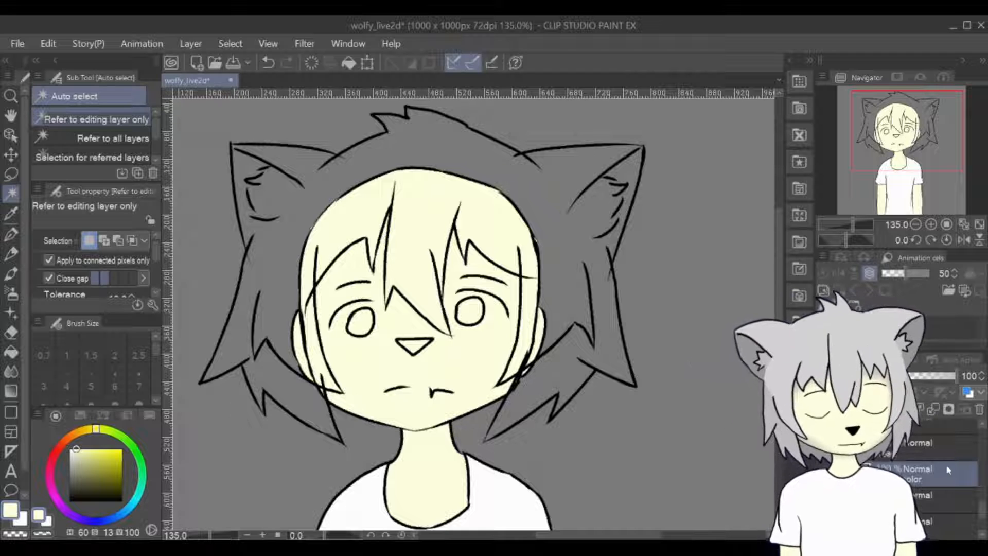
pyautogui.click(911, 448)
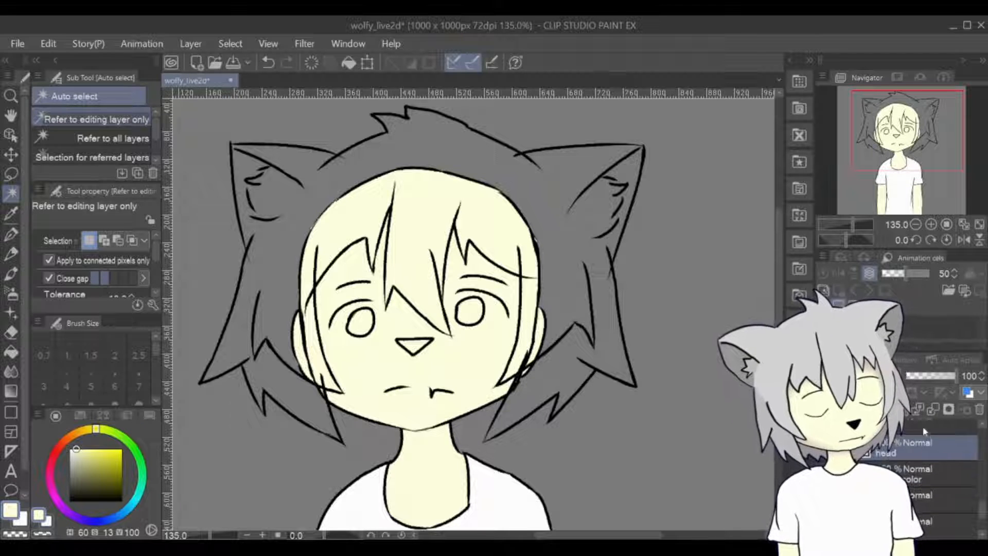
pyautogui.hotkey('ctrl', 'e')
pyautogui.click(826, 447)
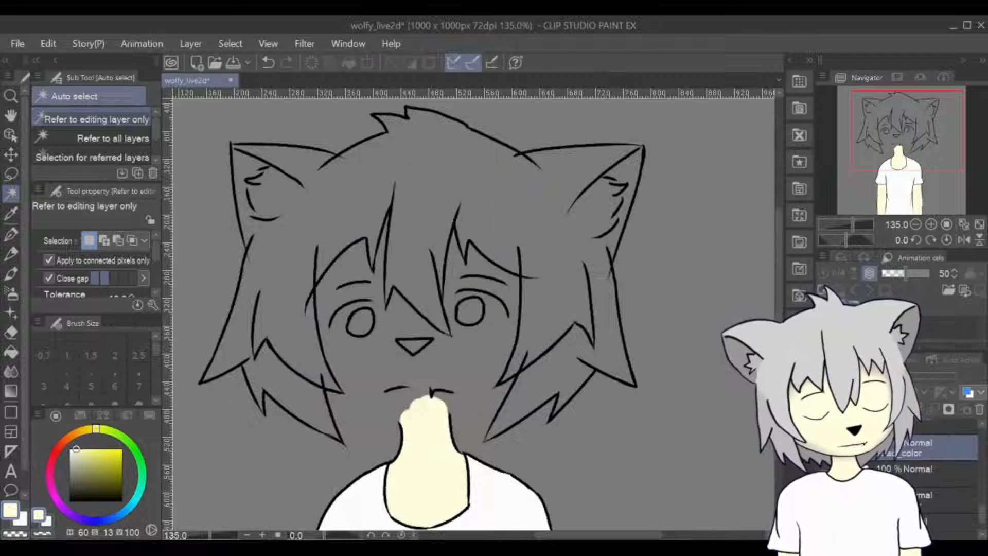
pyautogui.click(826, 447)
pyautogui.click(826, 447)
pyautogui.click(826, 447)
# - Hide the coloured head layer to expose the facial line art against the grey background
pyautogui.scroll(3, 911, 468)
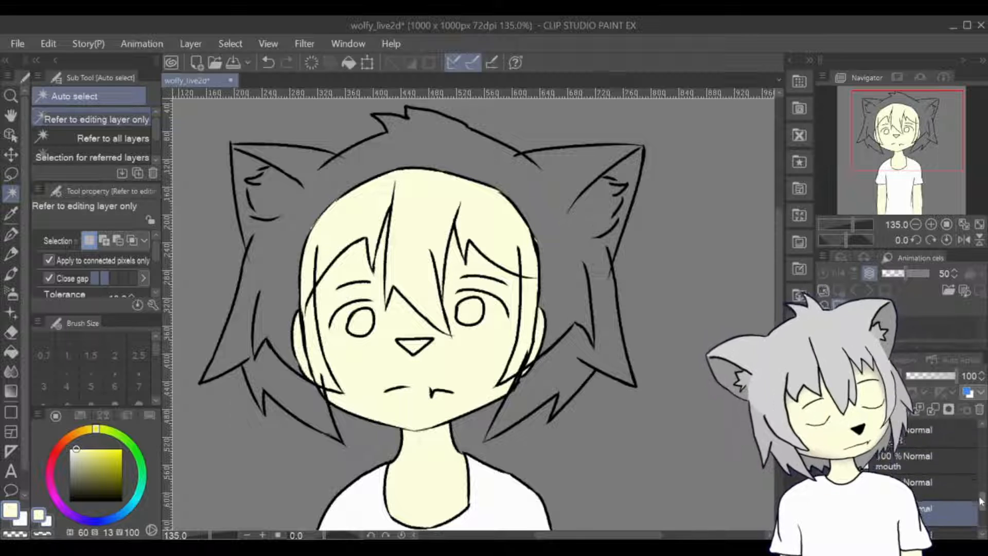
pyautogui.click(911, 446)
pyautogui.click(911, 472)
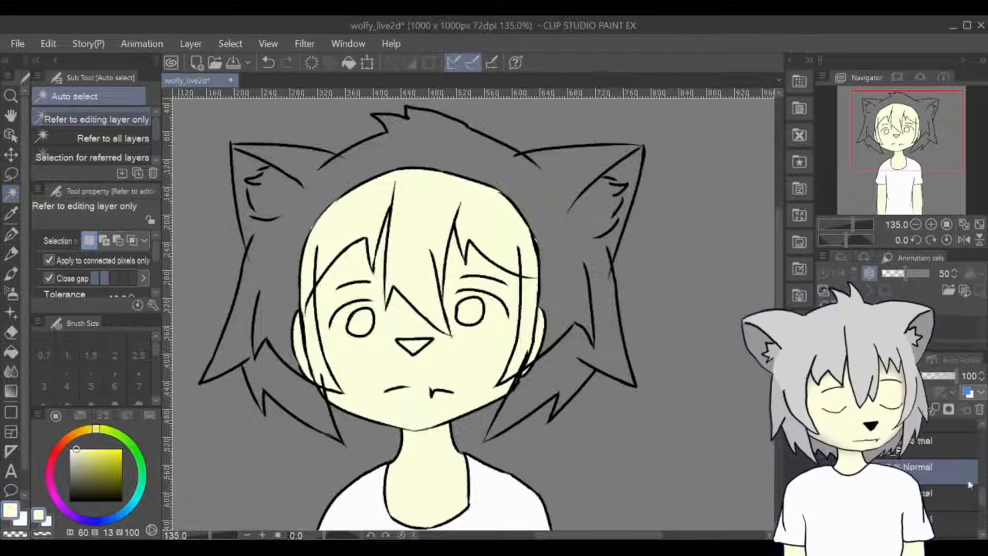
pyautogui.scroll(-3, 911, 469)
pyautogui.click(911, 473)
pyautogui.click(825, 473)
pyautogui.click(826, 474)
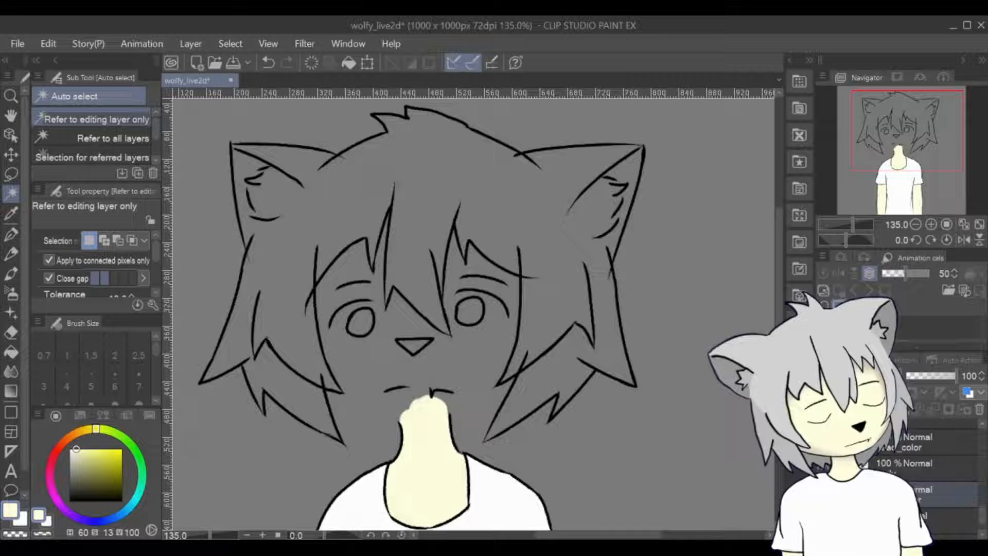
# - Show the sketch and paint the whites of both eyes on the layer below eye_R with the size 30 Dense watercolor brush
pyautogui.scroll(3, 659, 406)
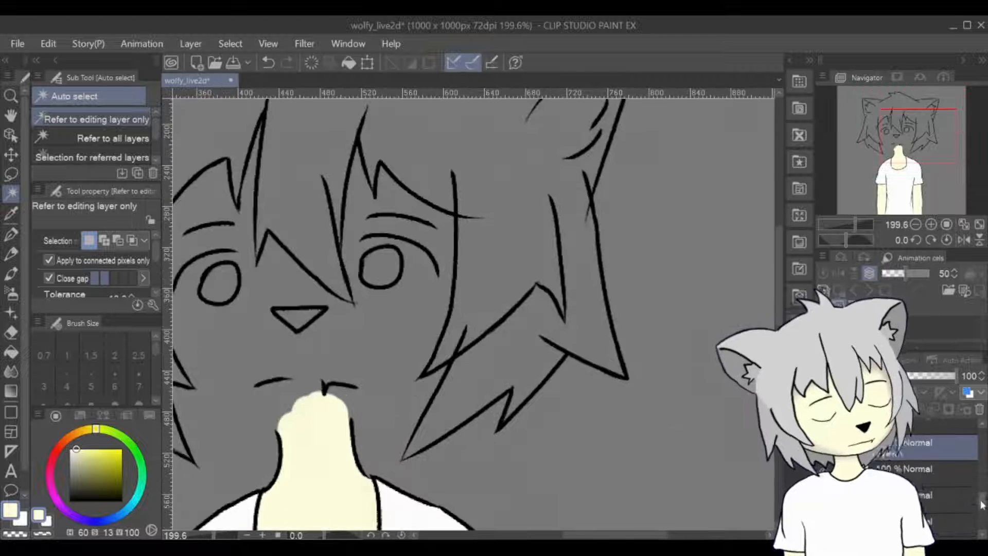
pyautogui.moveTo(607, 360); pyautogui.dragTo(678, 408)
pyautogui.click(12, 274)
pyautogui.moveTo(444, 304)
pyautogui.mouseDown()
pyautogui.moveTo(430, 325)
pyautogui.moveTo(470, 320)
pyautogui.mouseUp()
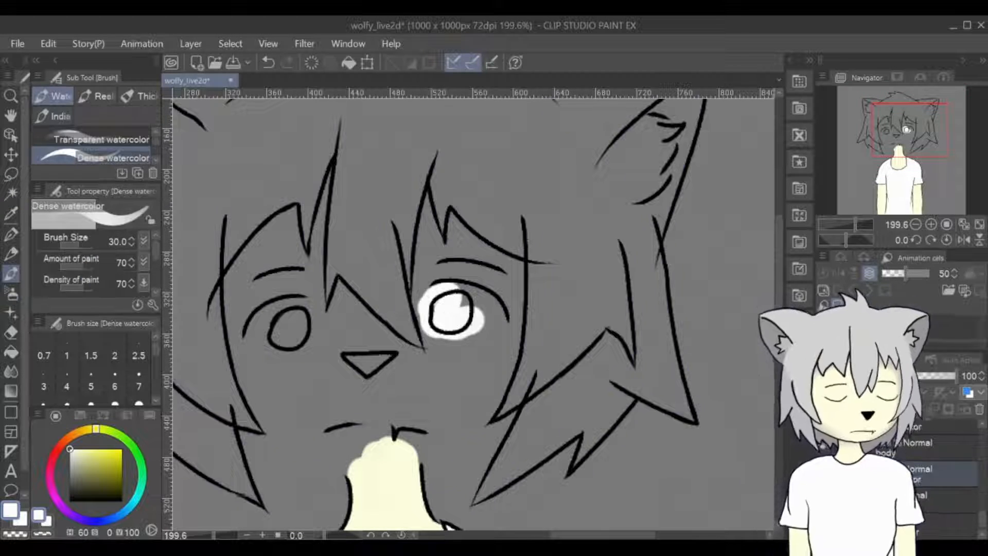
pyautogui.moveTo(444, 299); pyautogui.dragTo(473, 306)
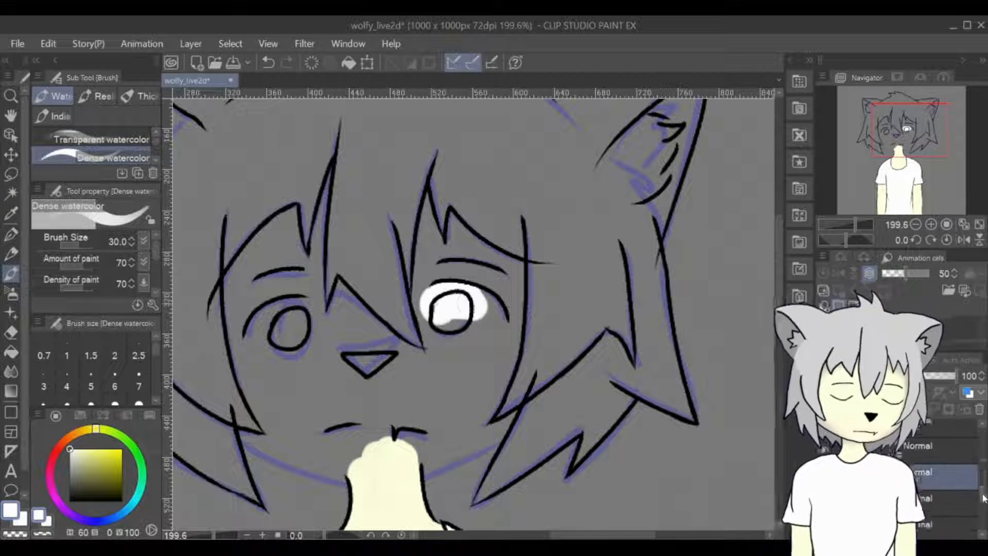
pyautogui.moveTo(982, 499); pyautogui.dragTo(982, 495)
pyautogui.moveTo(482, 301)
pyautogui.mouseDown()
pyautogui.moveTo(472, 323)
pyautogui.moveTo(446, 311)
pyautogui.moveTo(451, 319)
pyautogui.moveTo(450, 278)
pyautogui.moveTo(425, 265)
pyautogui.moveTo(503, 337)
pyautogui.moveTo(453, 320)
pyautogui.mouseUp()
pyautogui.hotkey('ctrl', 'z')
pyautogui.hotkey('ctrl', 'z')
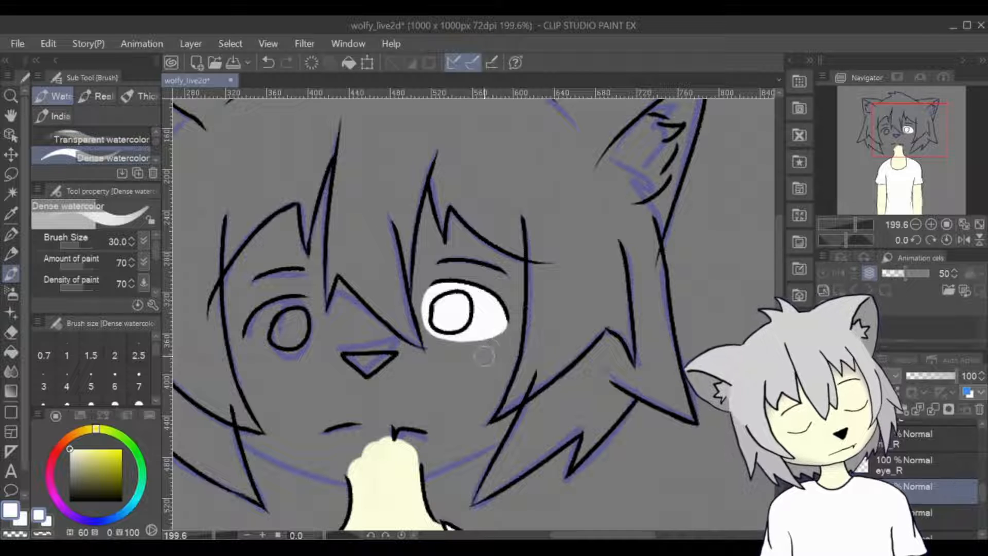
pyautogui.moveTo(306, 307)
pyautogui.mouseDown()
pyautogui.moveTo(291, 331)
pyautogui.moveTo(272, 323)
pyautogui.moveTo(297, 334)
pyautogui.mouseUp()
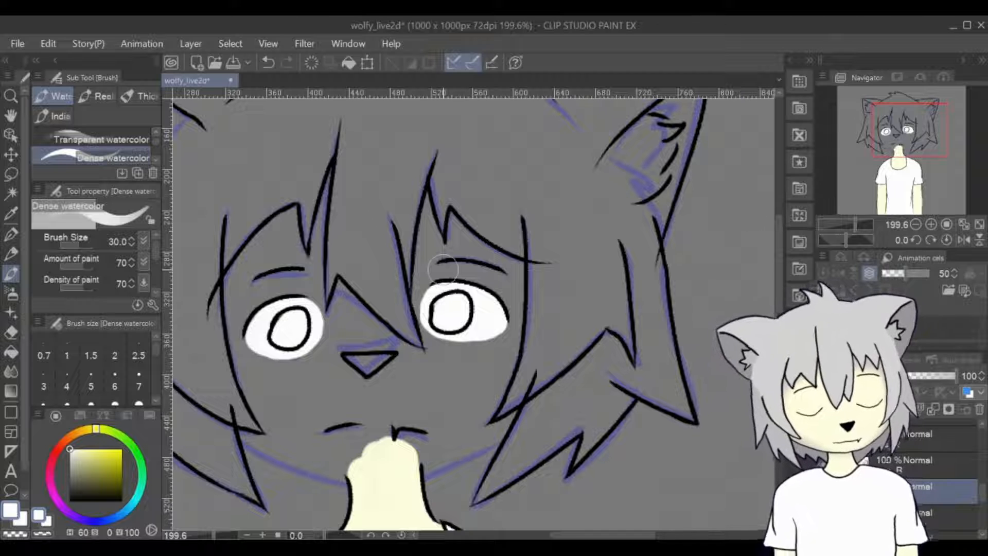
# - Shade the upper part of both eye whites in muted blue-violet with the size 30 Soft airbrush
pyautogui.moveTo(909, 142); pyautogui.dragTo(900, 149)
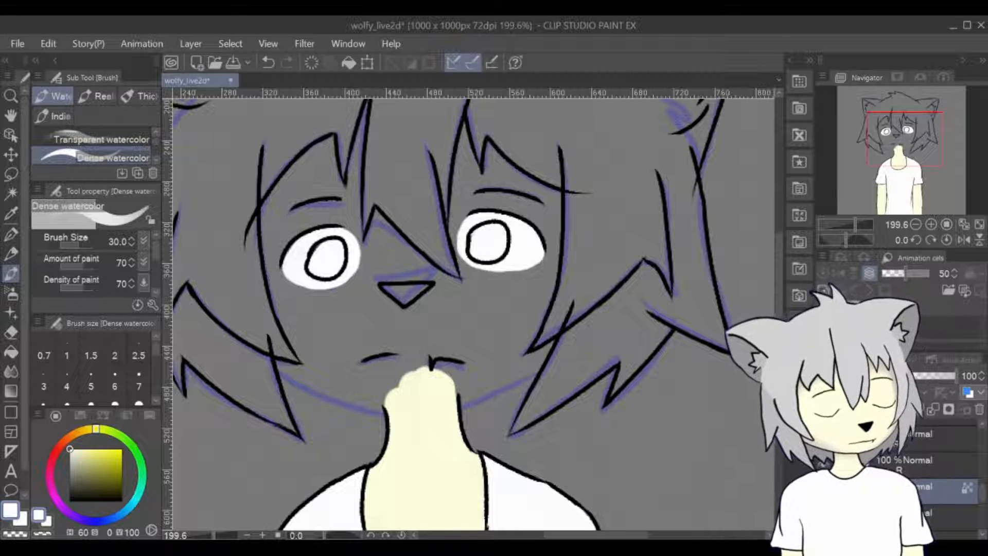
pyautogui.click(99, 523)
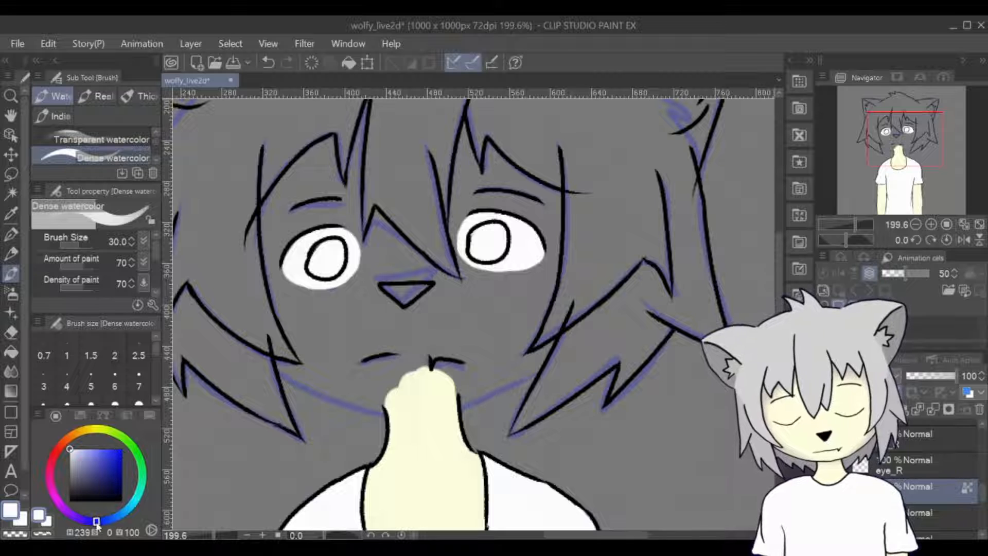
pyautogui.click(80, 458)
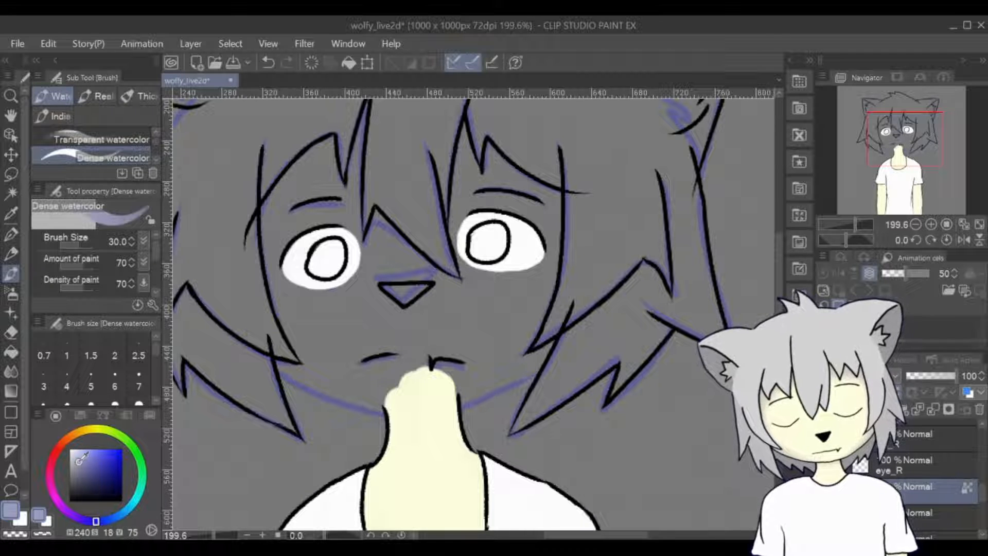
pyautogui.click(11, 294)
pyautogui.moveTo(335, 217); pyautogui.dragTo(247, 270)
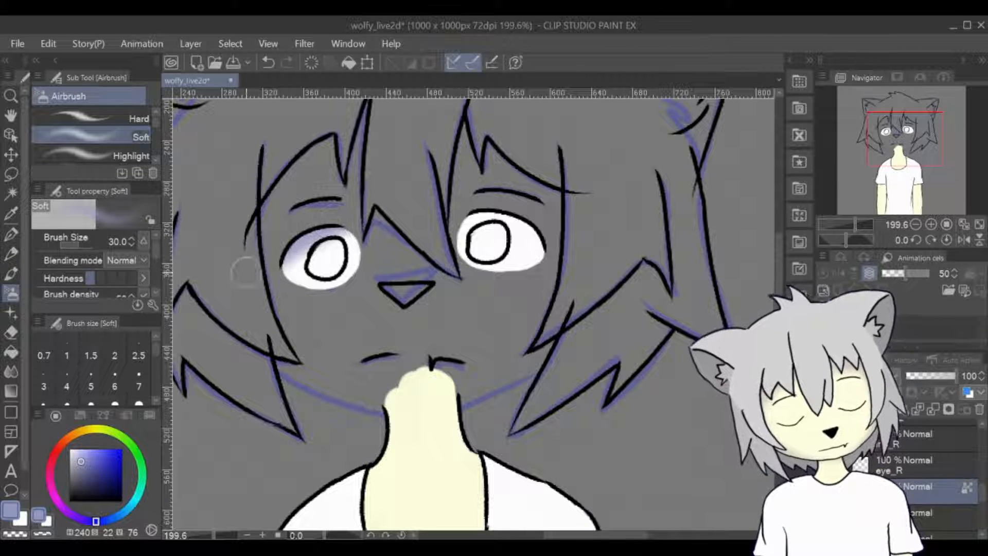
pyautogui.hotkey('ctrl', 'z')
pyautogui.press('p')
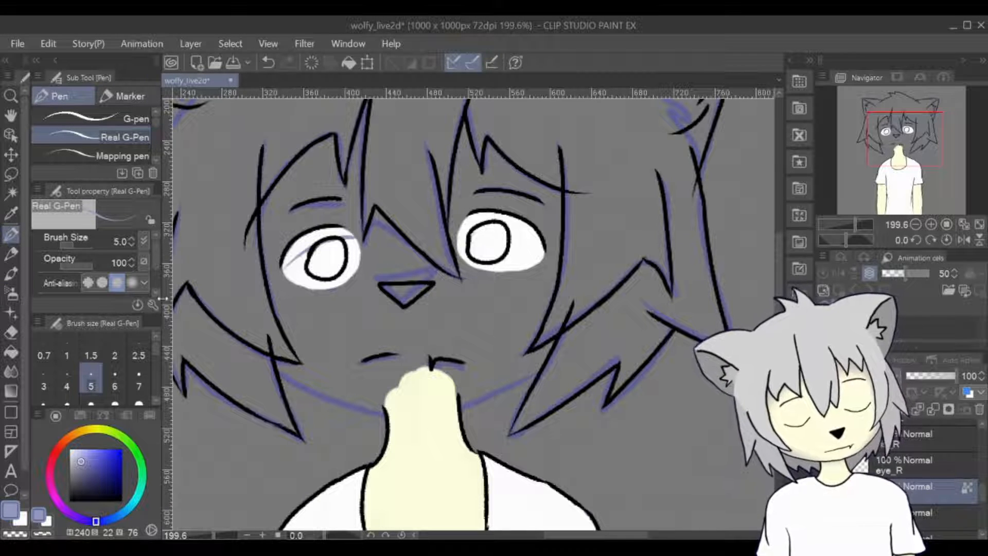
pyautogui.hotkey('ctrl', 'z')
pyautogui.click(10, 294)
pyautogui.moveTo(379, 224)
pyautogui.mouseDown()
pyautogui.moveTo(258, 277)
pyautogui.moveTo(393, 229)
pyautogui.moveTo(259, 265)
pyautogui.moveTo(411, 251)
pyautogui.moveTo(373, 232)
pyautogui.moveTo(236, 286)
pyautogui.mouseUp()
pyautogui.hotkey('ctrl', 'z')
pyautogui.moveTo(452, 208)
pyautogui.mouseDown()
pyautogui.moveTo(530, 216)
pyautogui.moveTo(517, 221)
pyautogui.mouseUp()
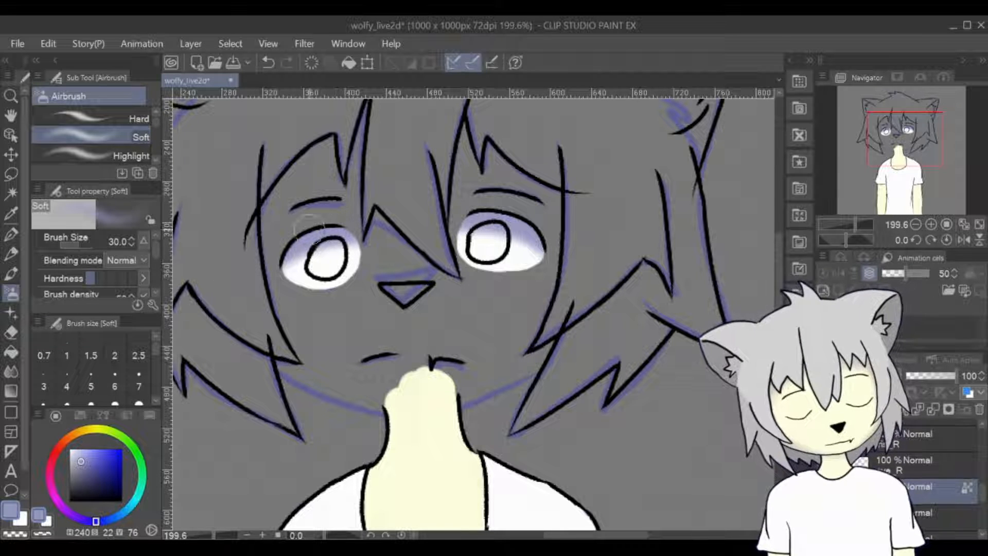
# - Tint the whites of both eyes lightly with pale green (hue 119, saturation 35, value 100) using the Soft airbrush
pyautogui.click(135, 455)
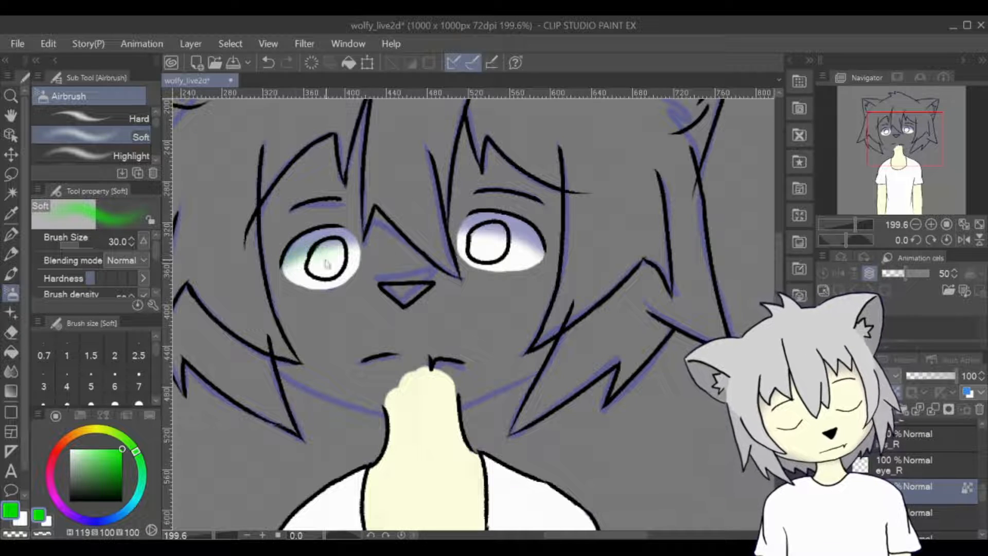
pyautogui.click(91, 449)
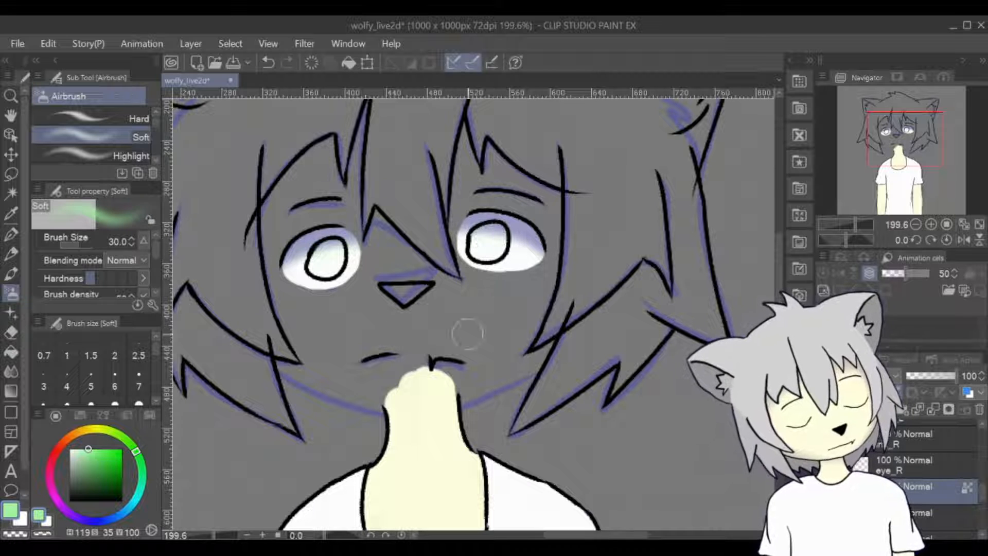
pyautogui.hotkey('ctrl', 'z')
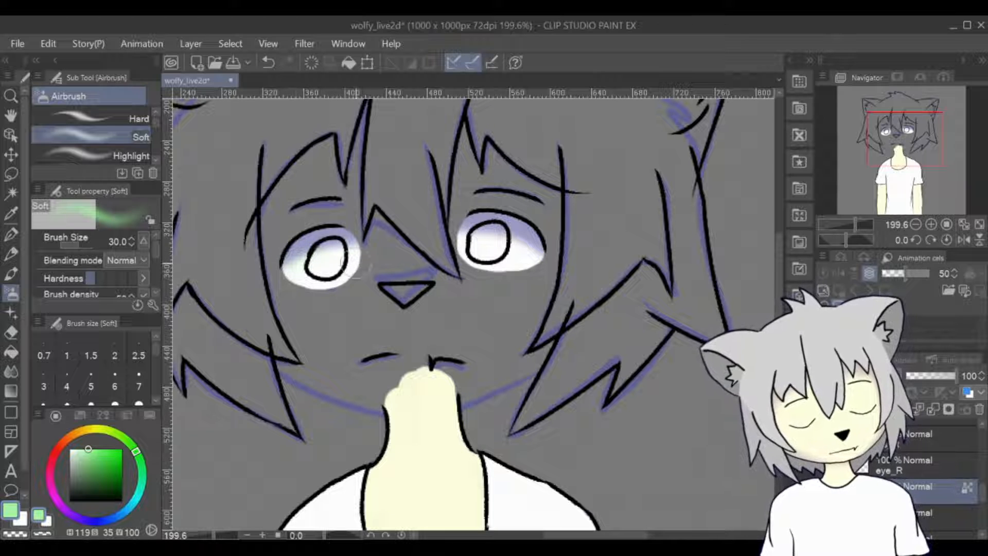
pyautogui.moveTo(514, 263); pyautogui.dragTo(550, 260)
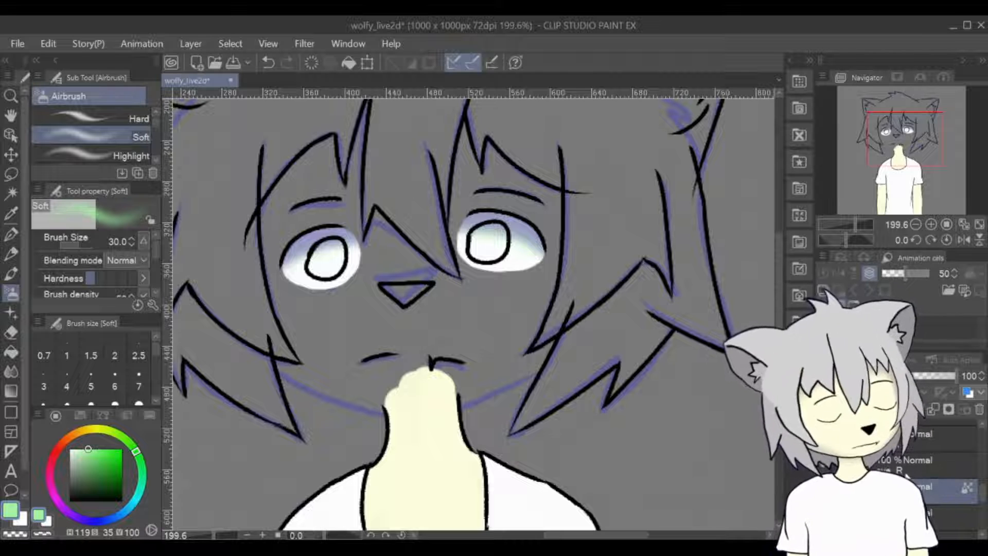
# - Lasso the character's right eye, separate it from the other eye so each has its own layer, and deselect
pyautogui.press('m')
pyautogui.moveTo(367, 309); pyautogui.dragTo(386, 289)
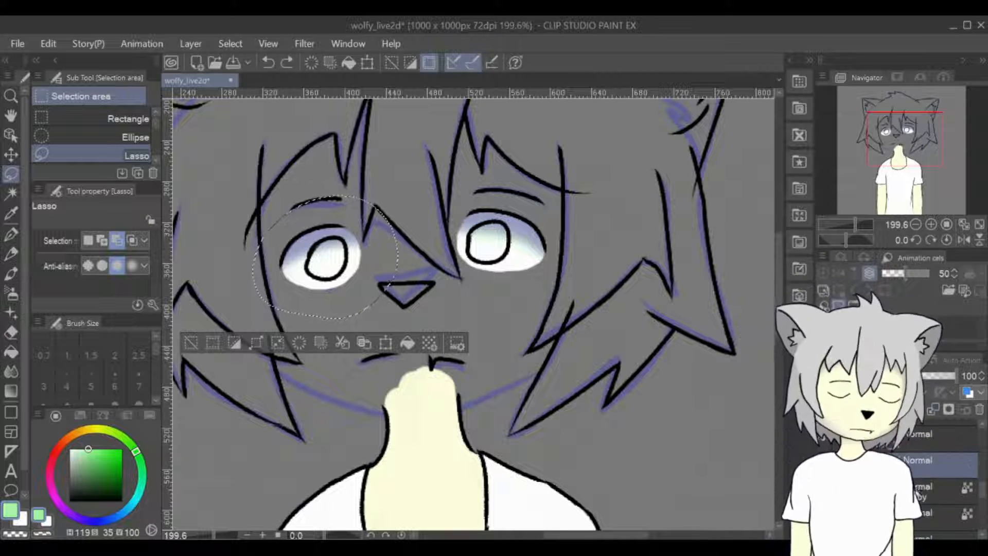
pyautogui.hotkey('ctrl', 'z')
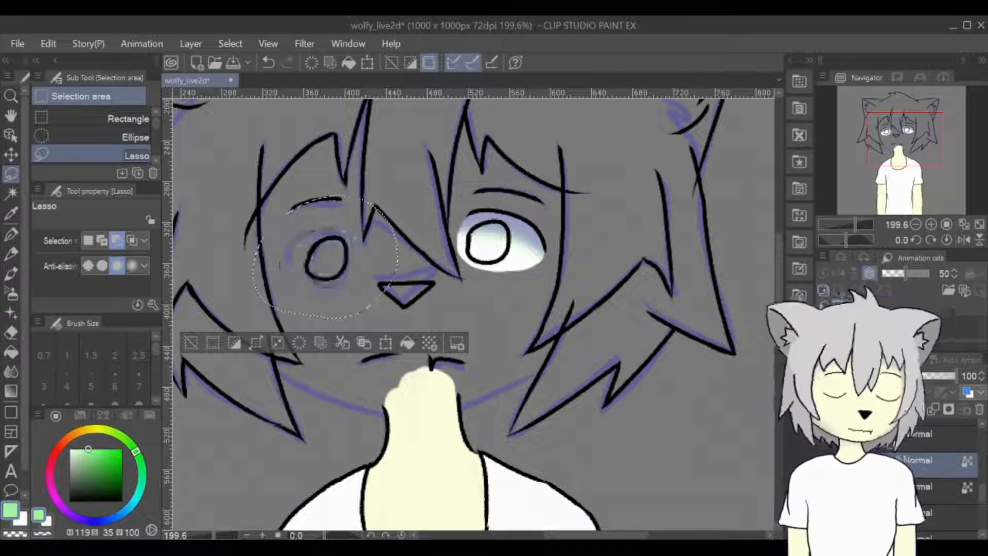
pyautogui.hotkey('ctrl', 'z')
pyautogui.moveTo(927, 507); pyautogui.dragTo(917, 415)
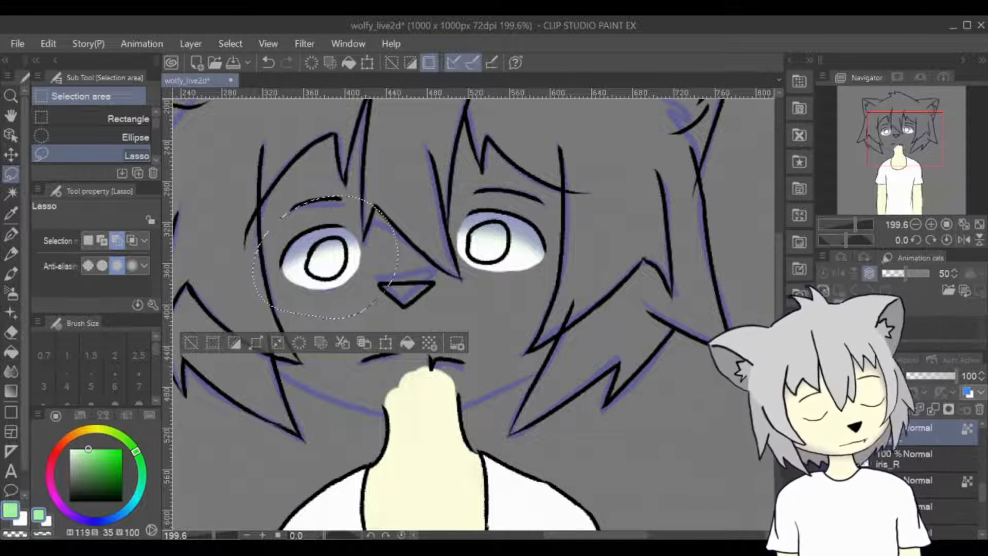
pyautogui.hotkey('ctrl', 'd')
# - Add a layer below iris_R and fill the iris with bright green using the size 30 Dense watercolor brush
pyautogui.click(947, 479)
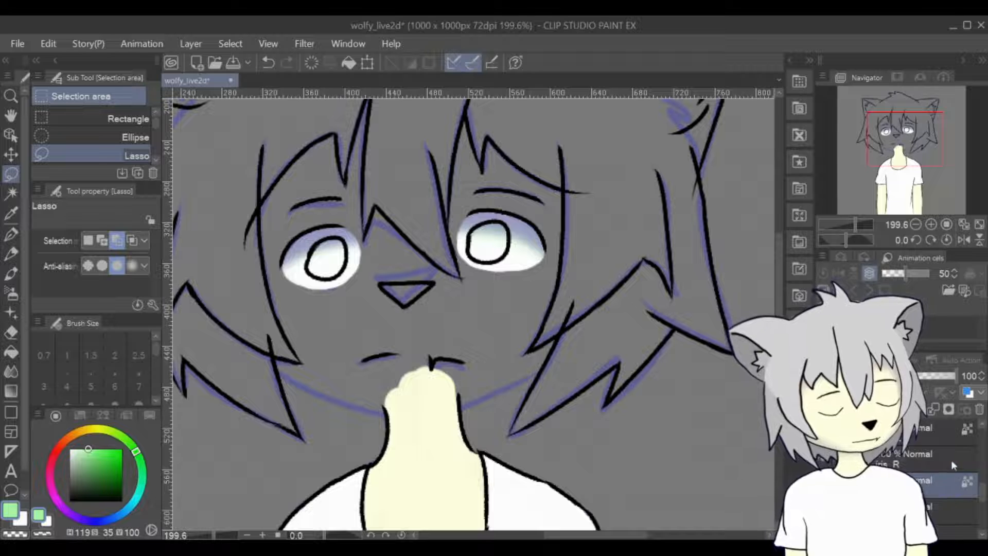
pyautogui.click(951, 459)
pyautogui.click(942, 482)
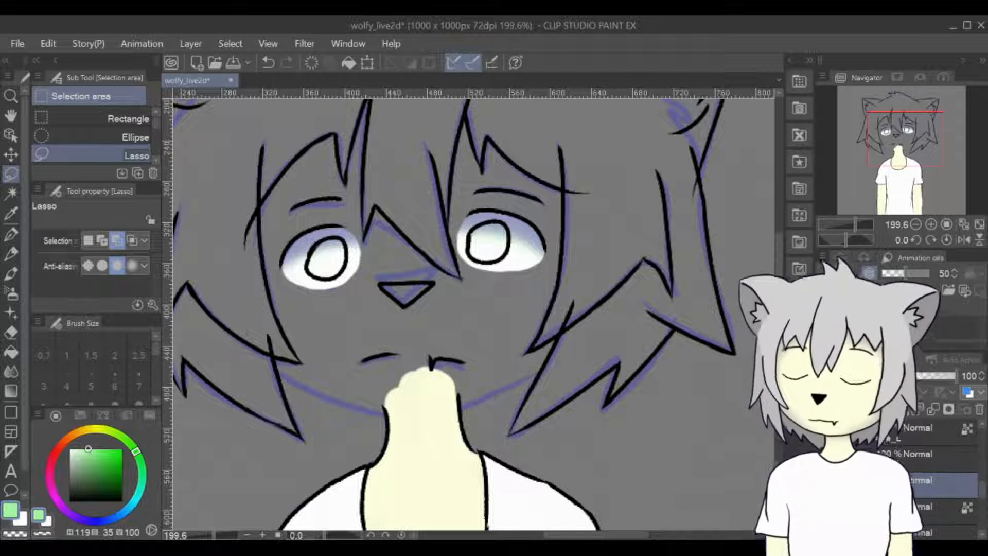
pyautogui.click(11, 273)
pyautogui.click(122, 449)
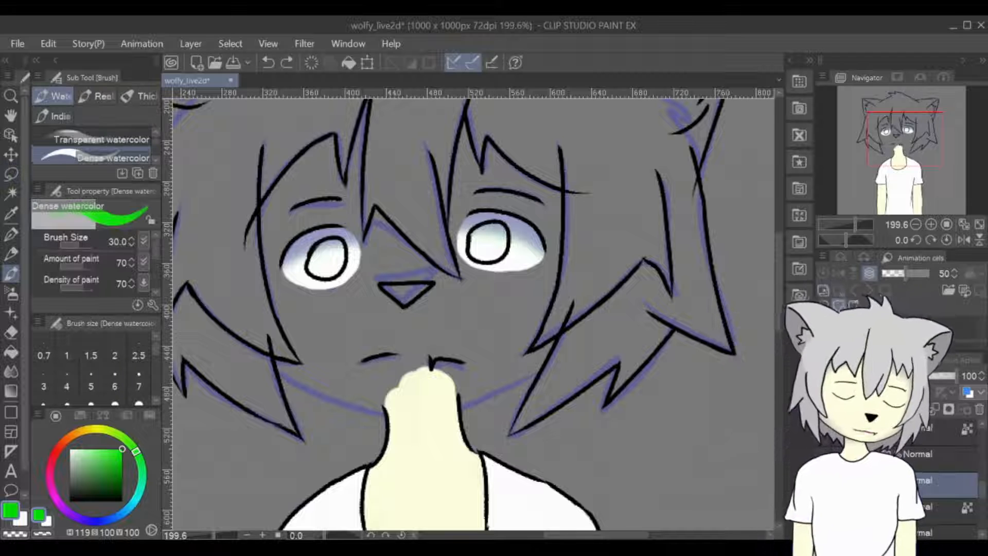
pyautogui.moveTo(327, 247); pyautogui.dragTo(322, 270)
# - Brighten the lower part of the green iris with pale yellow-green (90, 50, 100) using the size 30 Soft airbrush
pyautogui.press('p')
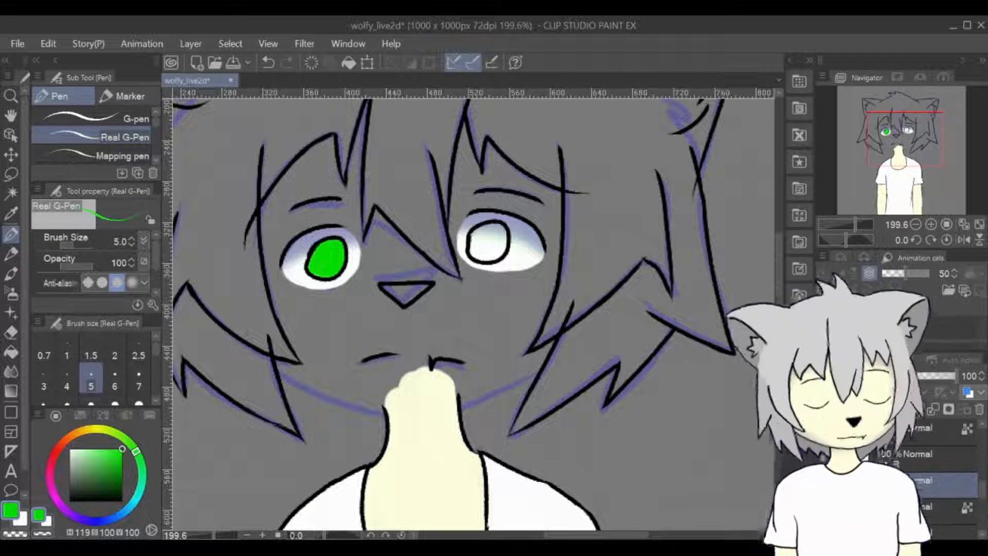
pyautogui.click(11, 293)
pyautogui.click(143, 475)
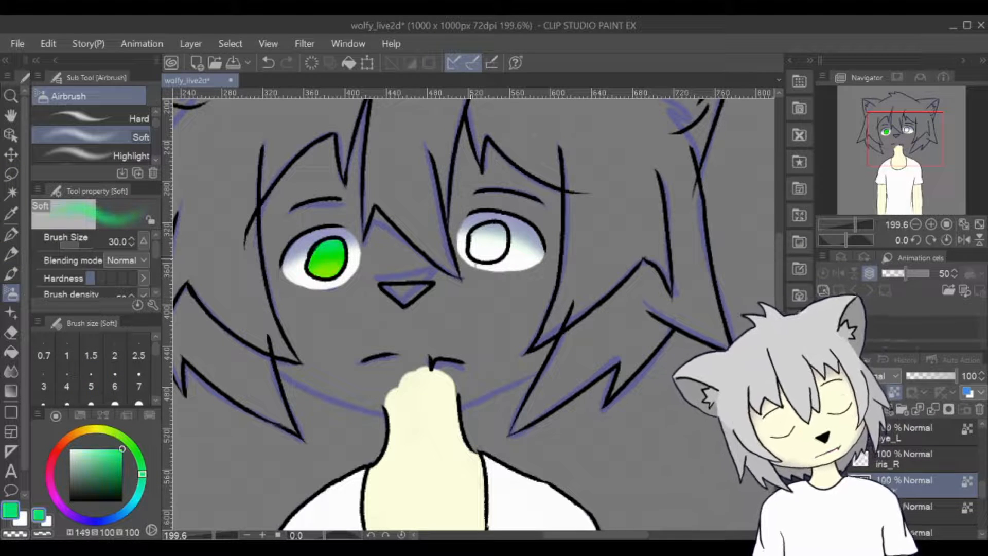
pyautogui.click(121, 436)
pyautogui.hotkey('ctrl', 'z')
pyautogui.moveTo(308, 277); pyautogui.dragTo(360, 286)
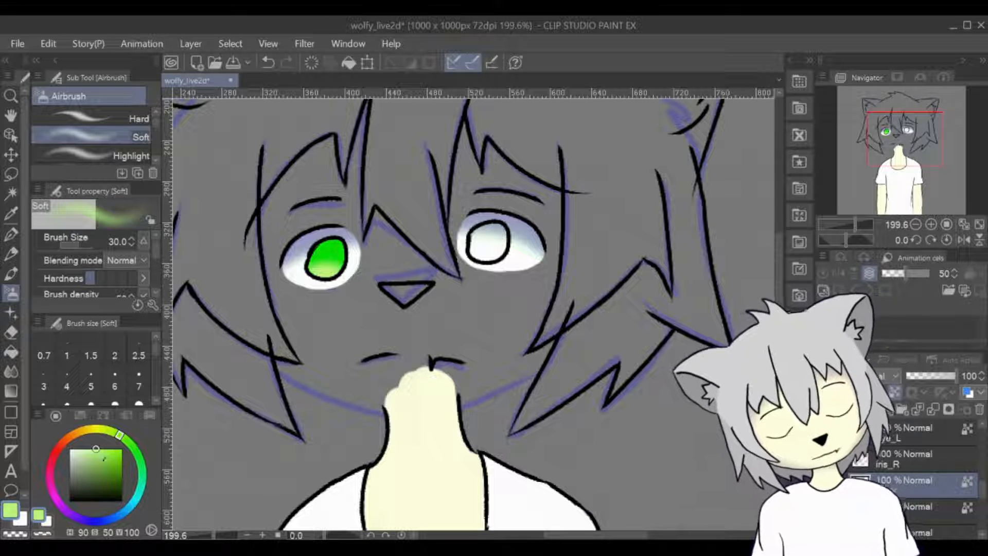
# - Shade the top of the green iris with darker green (120, 100, 80) using the Soft airbrush
pyautogui.click(122, 449)
pyautogui.click(136, 452)
pyautogui.click(122, 459)
pyautogui.press('p')
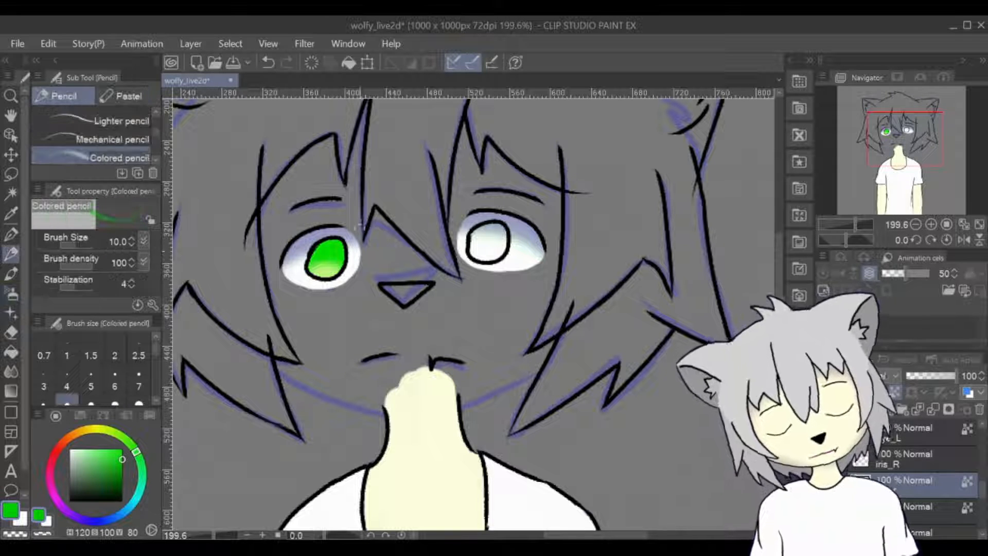
pyautogui.press('b')
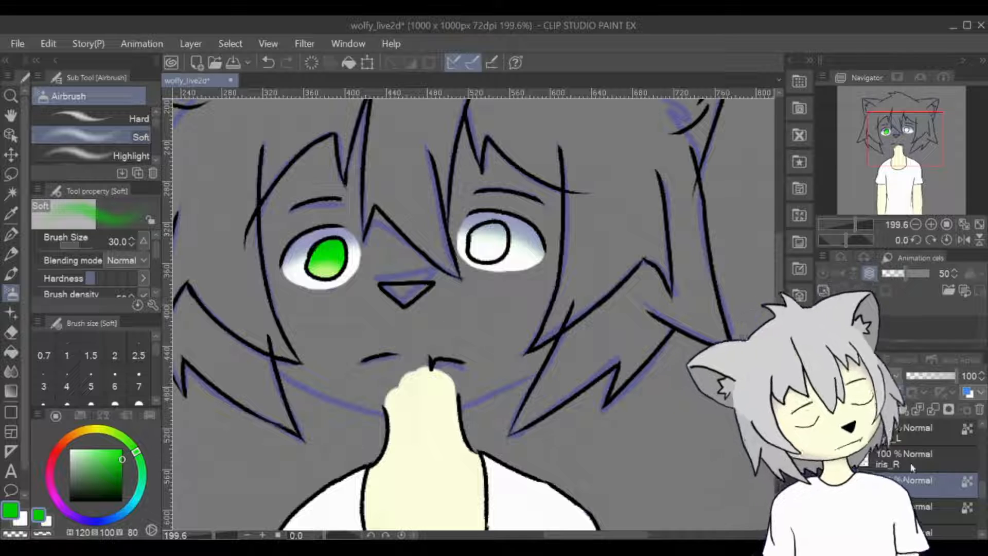
# - Draw a yellow line across the green iris and a white oval at its centre with the size 5 Real G-Pen
pyautogui.click(71, 449)
pyautogui.click(11, 234)
pyautogui.moveTo(329, 252)
pyautogui.mouseDown()
pyautogui.moveTo(324, 270)
pyautogui.moveTo(342, 256)
pyautogui.mouseUp()
pyautogui.hotkey('ctrl', 'z')
pyautogui.click(96, 428)
pyautogui.click(122, 450)
pyautogui.click(14, 254)
pyautogui.click(11, 234)
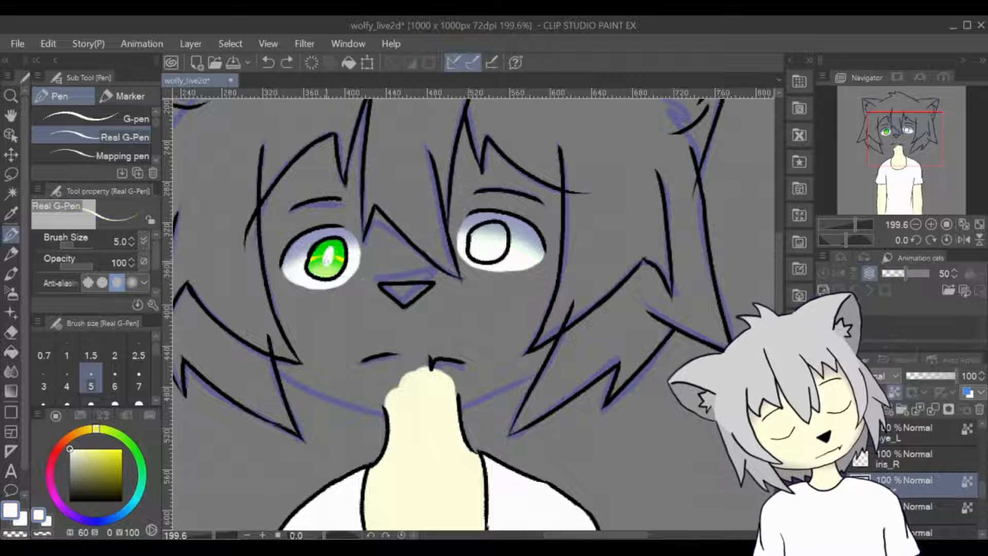
# - Merge the iris_R line art with its colour layer and show the coloured head layer, checking the eye layers' visibility
pyautogui.click(921, 458)
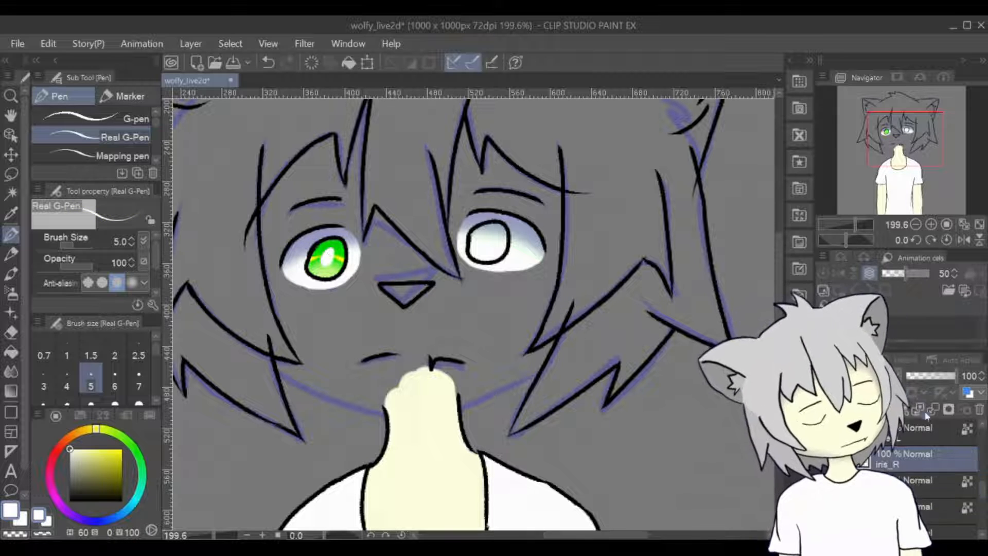
pyautogui.click(952, 480)
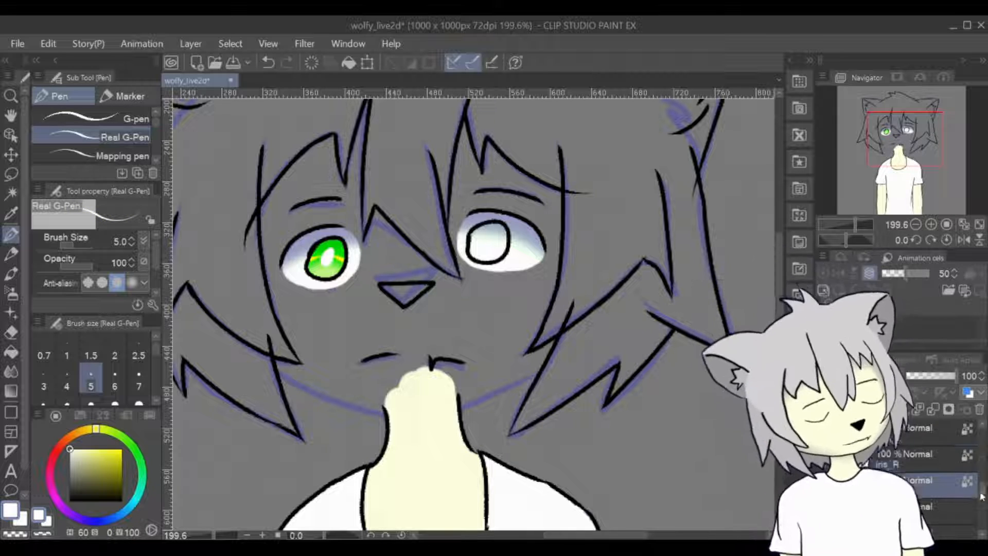
pyautogui.scroll(-3, 968, 484)
pyautogui.click(826, 458)
pyautogui.scroll(3, 976, 491)
pyautogui.scroll(-1, 976, 491)
pyautogui.scroll(1, 976, 491)
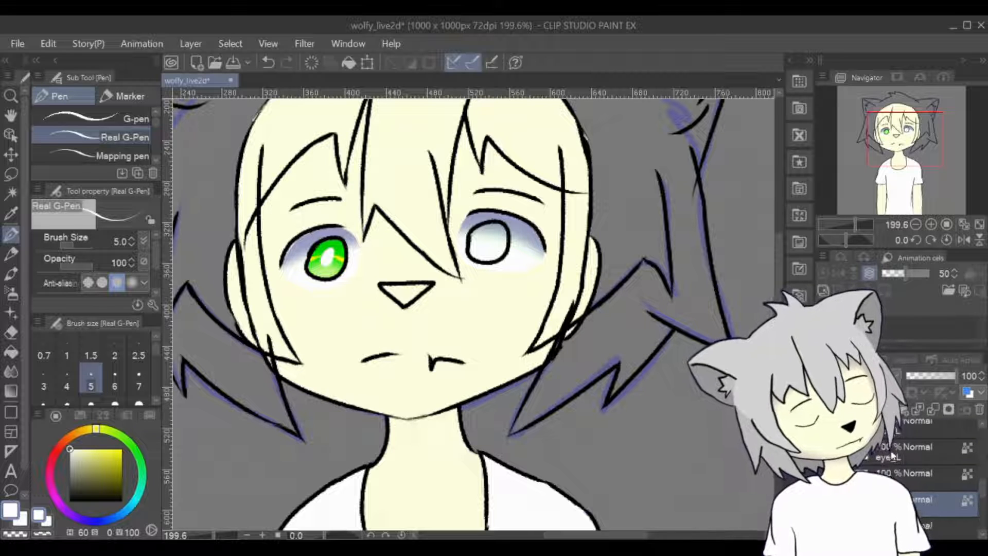
pyautogui.click(825, 473)
pyautogui.click(825, 473)
pyautogui.click(826, 499)
pyautogui.click(825, 499)
pyautogui.click(11, 213)
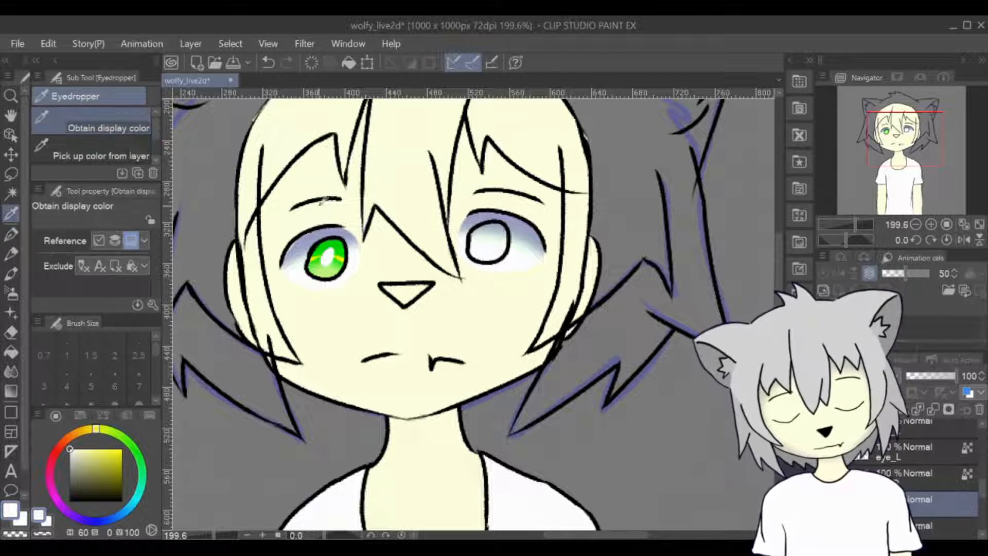
pyautogui.click(308, 233)
pyautogui.press('p')
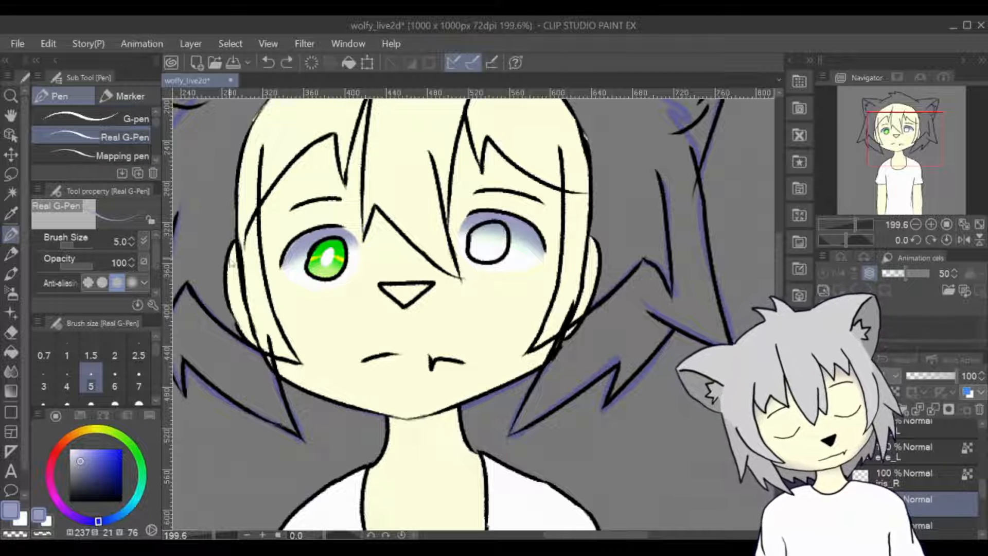
pyautogui.click(13, 215)
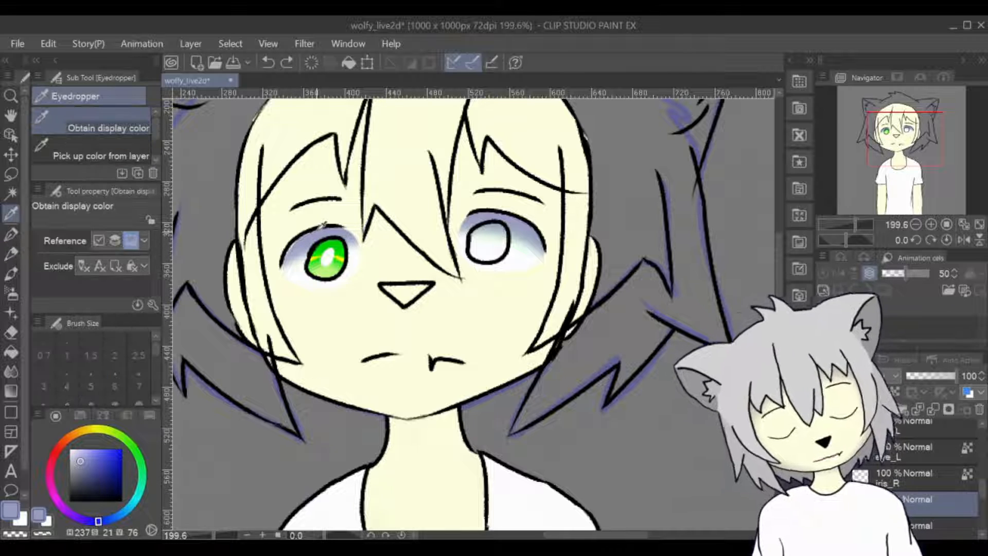
pyautogui.click(275, 239)
pyautogui.press('p')
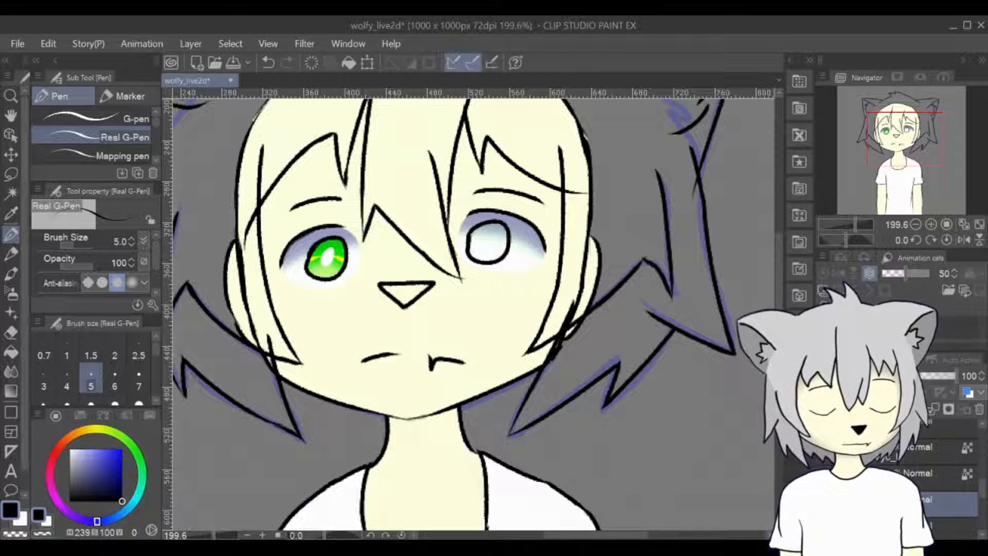
pyautogui.click(12, 215)
pyautogui.press('p')
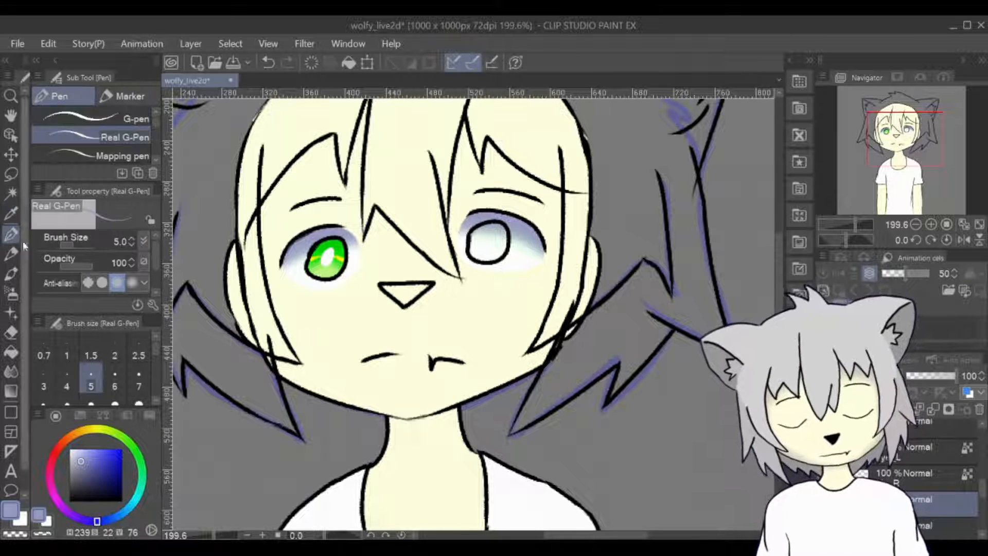
# - Identify the eye layers by toggling their visibility and add a new layer below iris_L
pyautogui.click(825, 447)
pyautogui.click(825, 446)
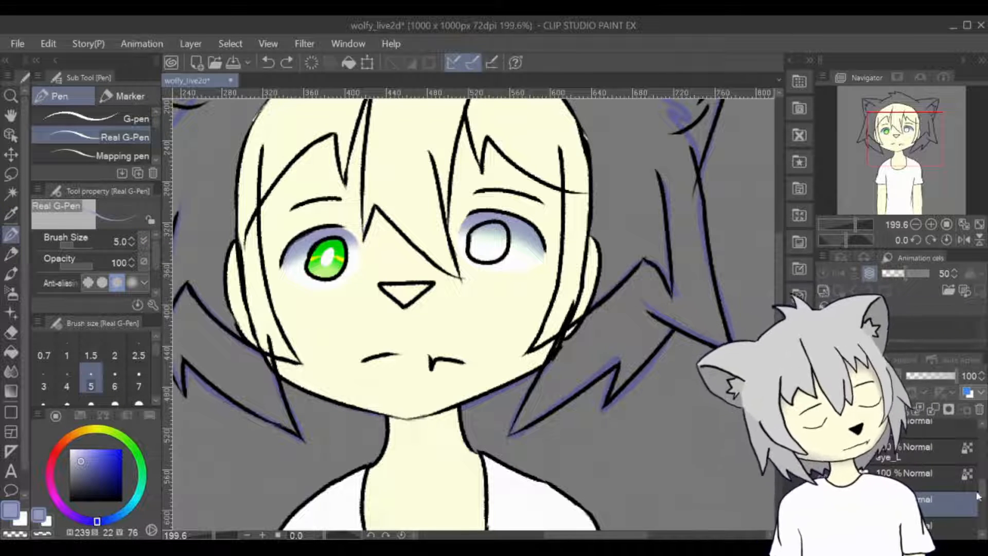
pyautogui.scroll(2, 824, 463)
pyautogui.click(825, 497)
pyautogui.click(825, 496)
pyautogui.click(947, 497)
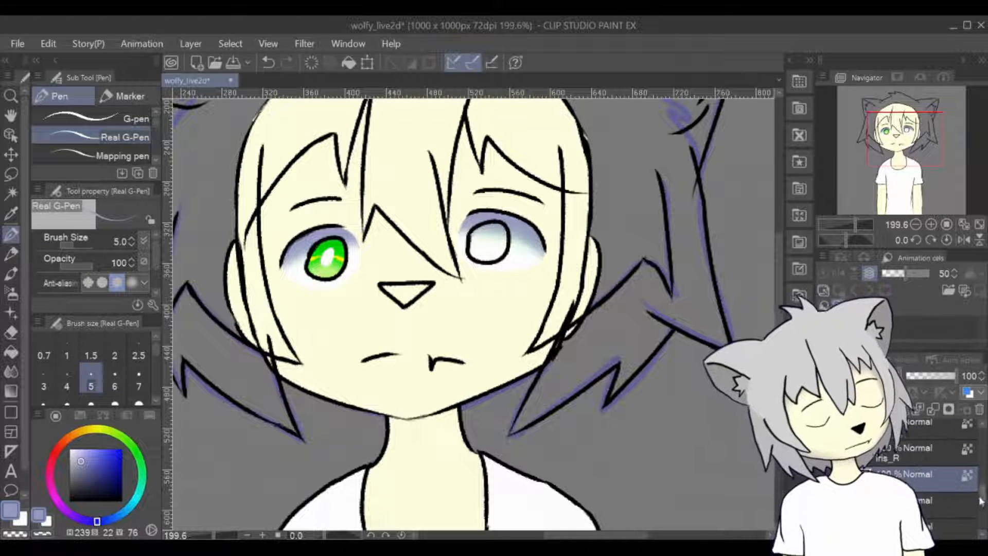
pyautogui.scroll(-1, 980, 502)
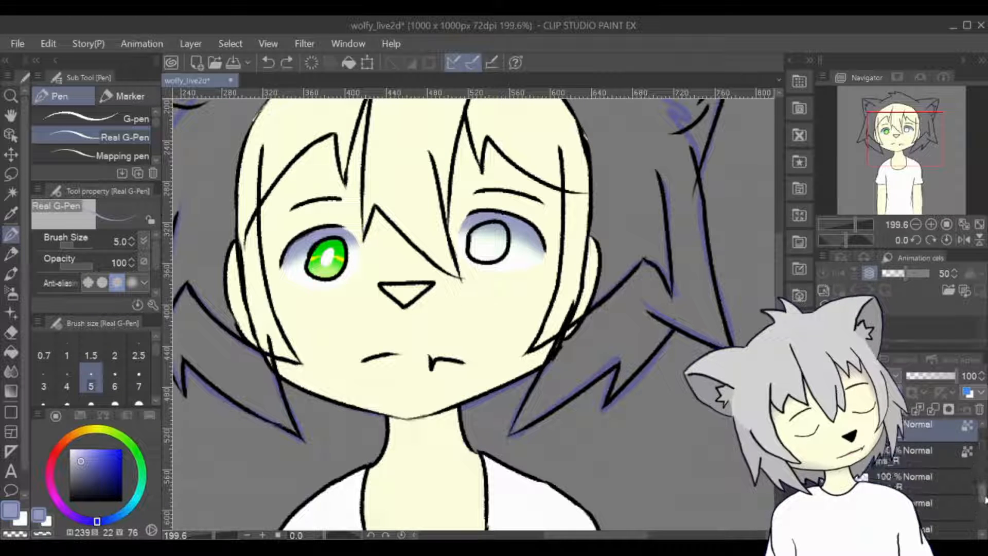
pyautogui.scroll(1, 473, 314)
pyautogui.moveTo(983, 491); pyautogui.dragTo(983, 478)
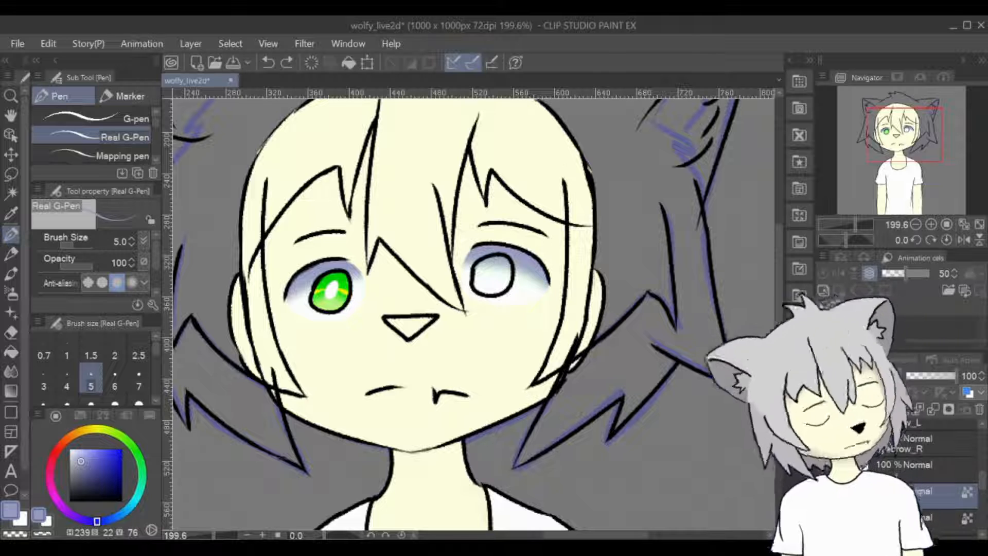
# - Fill the character's left iris with bright green on the layer below iris_L, and choose the Soft airbrush for shading
pyautogui.press('i')
pyautogui.click(137, 456)
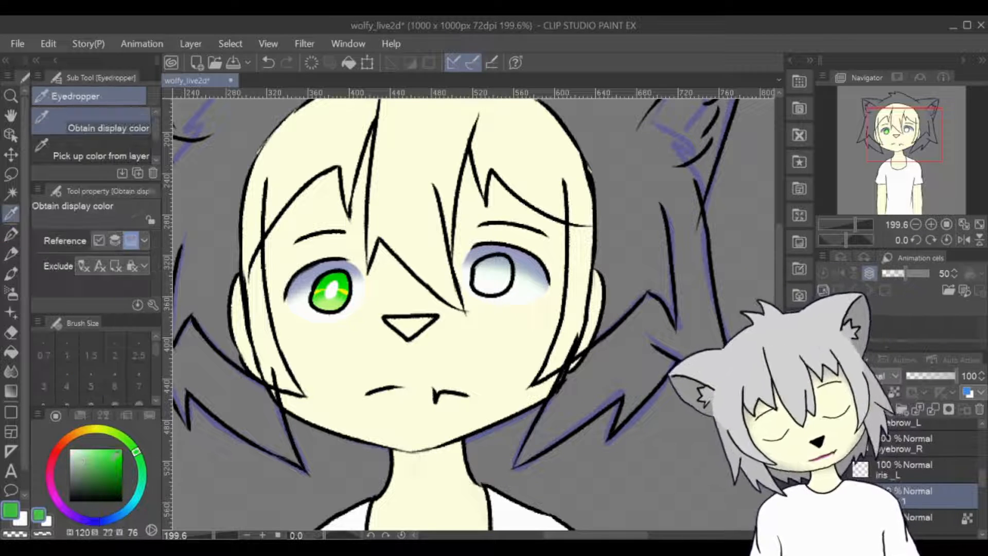
pyautogui.moveTo(117, 455); pyautogui.dragTo(121, 449)
pyautogui.press('b')
pyautogui.moveTo(484, 270); pyautogui.dragTo(491, 277)
pyautogui.hotkey('ctrl', 'z')
pyautogui.press('b')
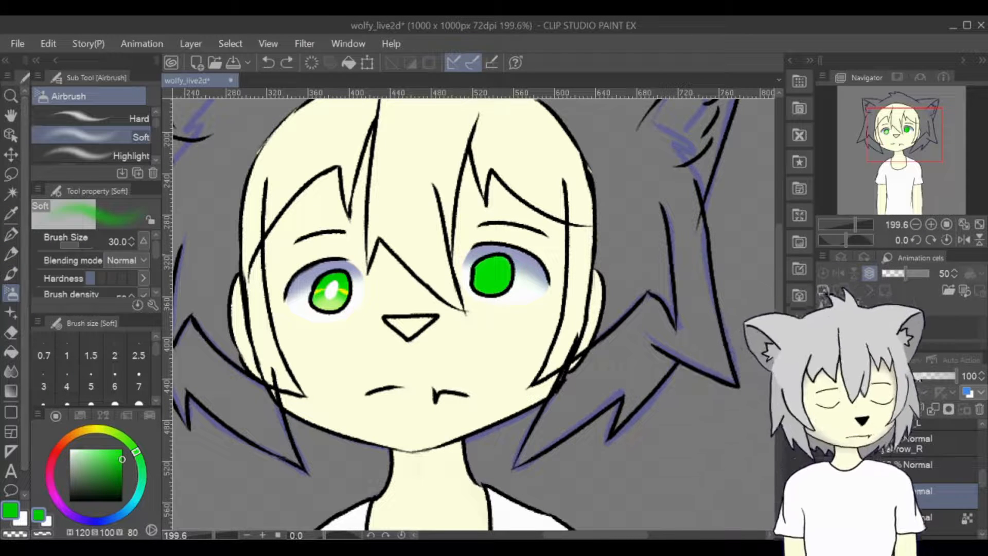
# - Paint a yellow streak and a white highlight in the plain green iris to match the other eye
pyautogui.moveTo(135, 451); pyautogui.dragTo(96, 428)
pyautogui.click(96, 449)
pyautogui.click(122, 449)
pyautogui.press('p')
pyautogui.hotkey('ctrl', 'z')
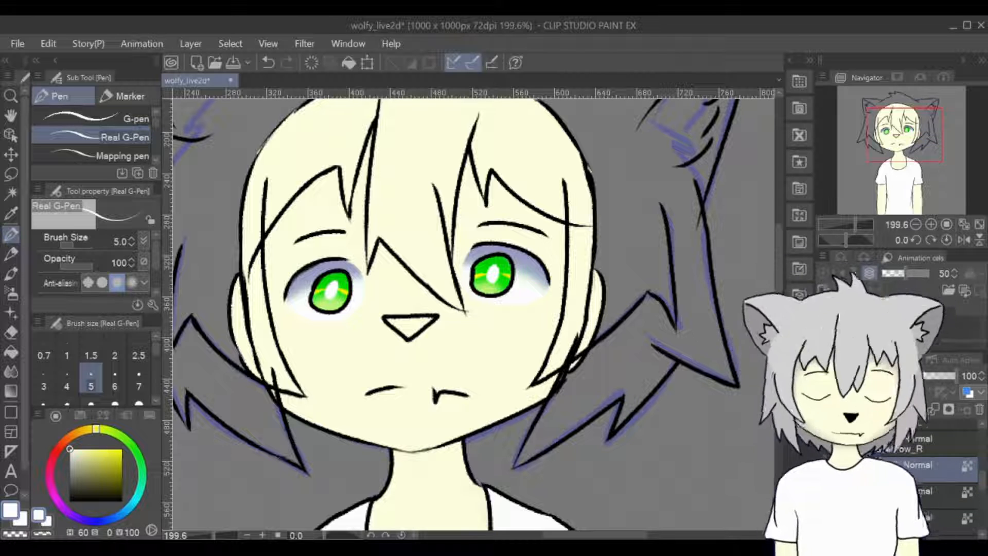
# - Fill the nose with dark grey (0 saturation, 30 brightness) on its own layer and save the file
pyautogui.click(121, 501)
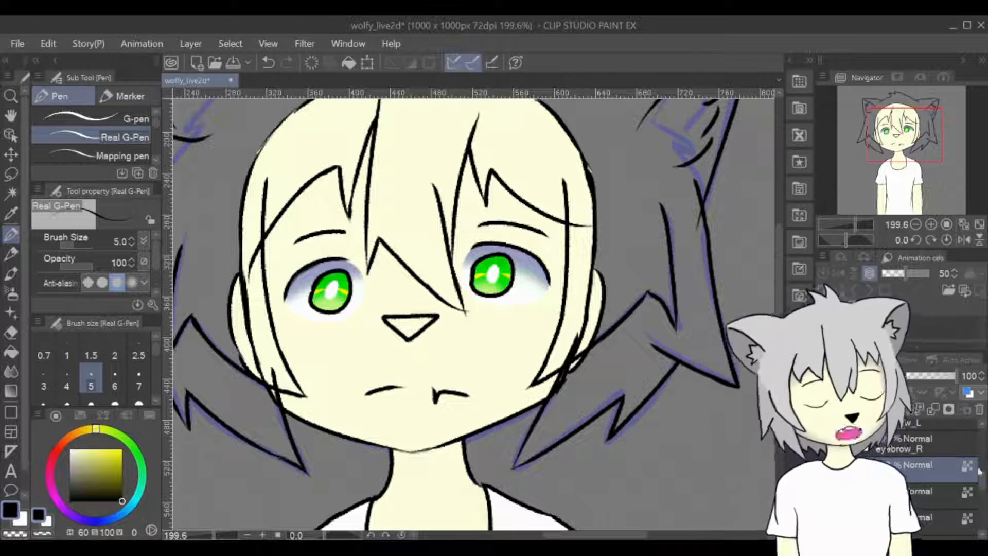
pyautogui.moveTo(979, 470); pyautogui.dragTo(980, 489)
pyautogui.click(956, 520)
pyautogui.click(70, 485)
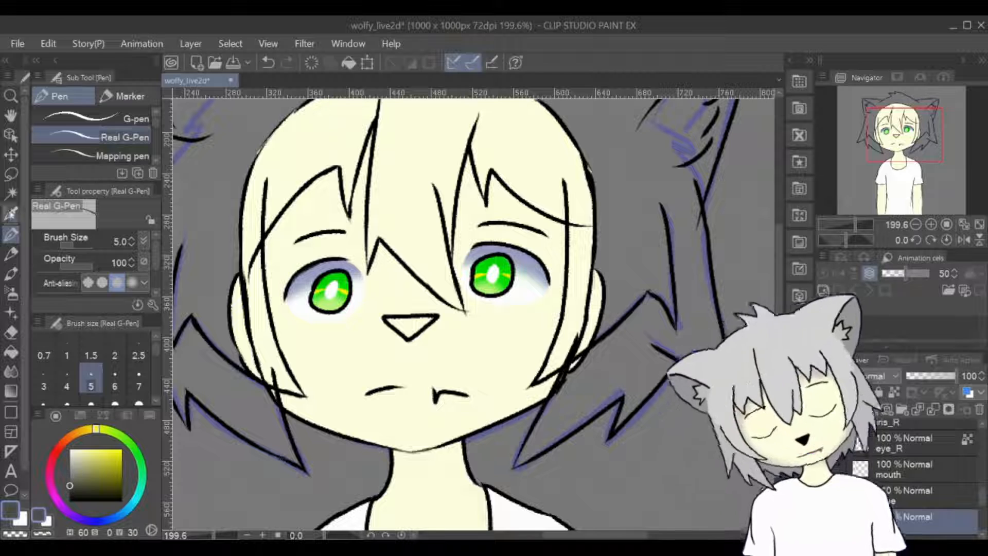
pyautogui.press('g')
pyautogui.click(412, 322)
pyautogui.press('p')
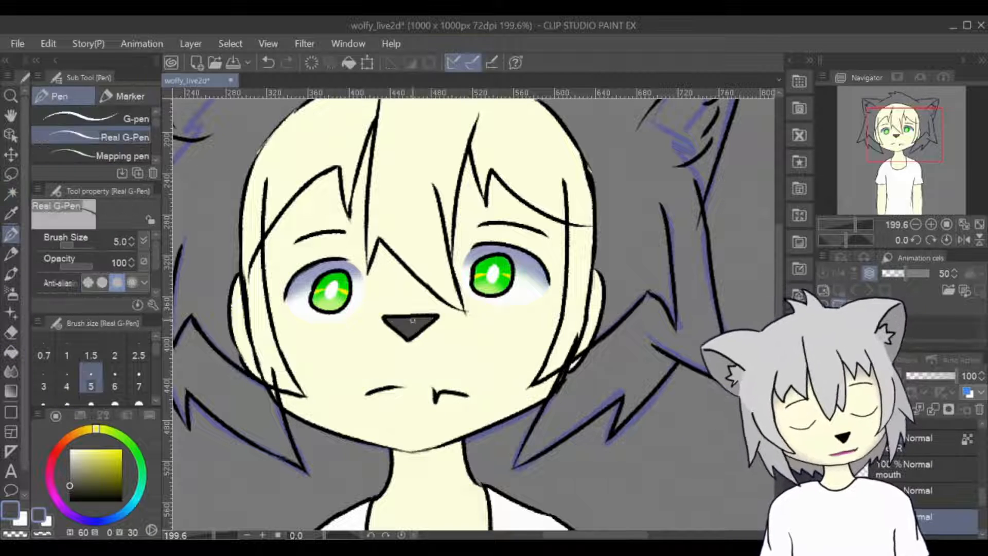
pyautogui.click(970, 495)
pyautogui.hotkey('ctrl', 's')
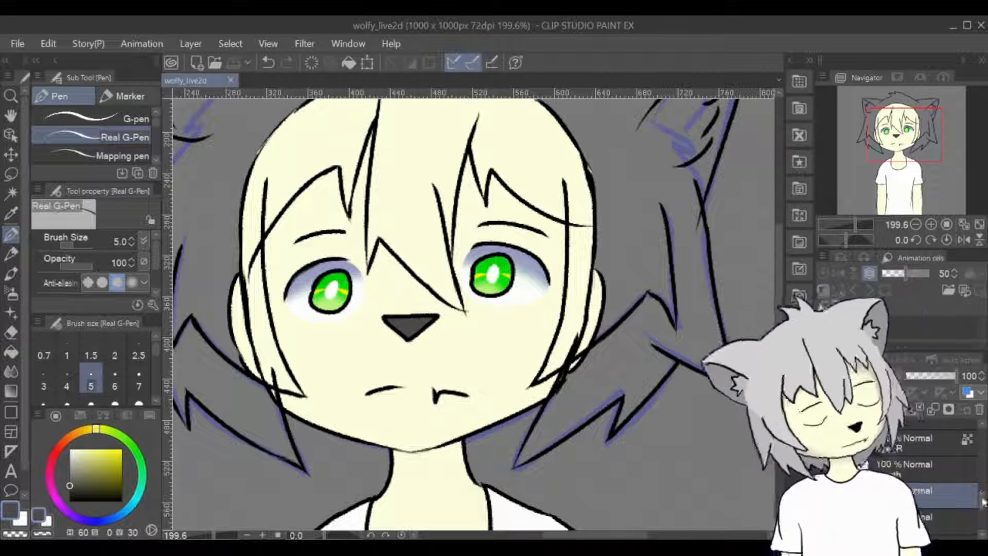
# - Group the hairBack_R line layer and a new colour layer in a folder named hairBack_R
pyautogui.moveTo(982, 502); pyautogui.dragTo(982, 491)
pyautogui.moveTo(905, 146); pyautogui.dragTo(902, 134)
pyautogui.moveTo(982, 491); pyautogui.dragTo(982, 446)
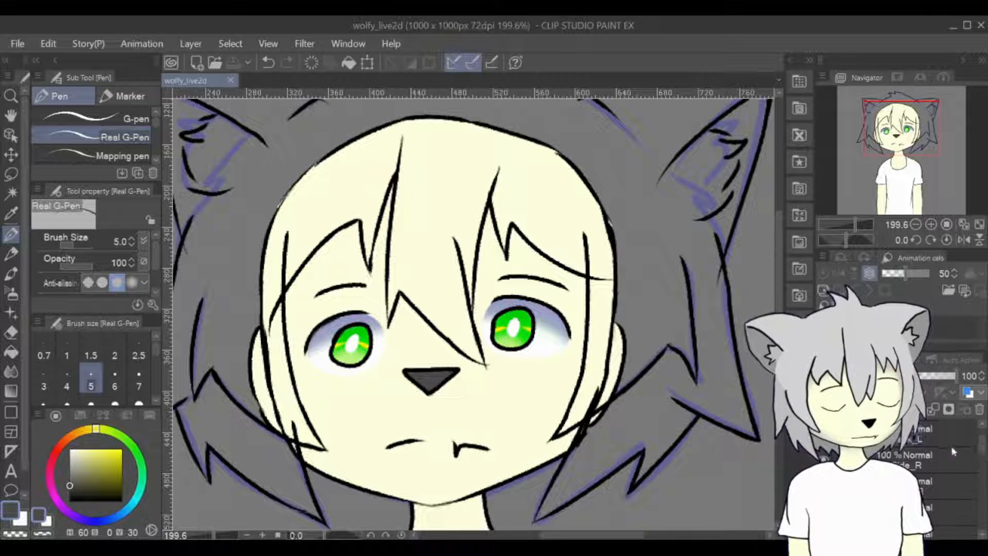
pyautogui.click(950, 441)
pyautogui.click(947, 487)
pyautogui.click(945, 510)
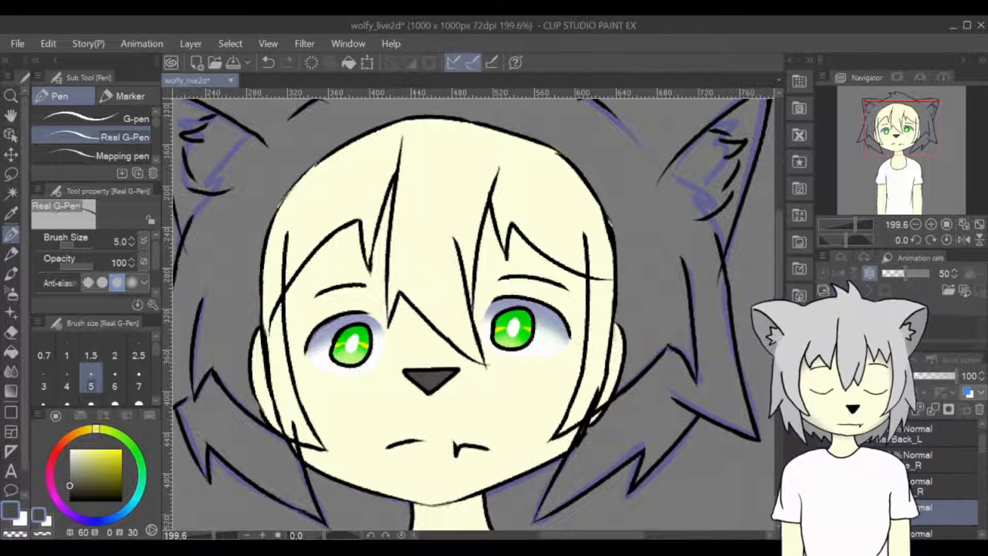
pyautogui.moveTo(926, 509); pyautogui.dragTo(927, 472)
pyautogui.click(931, 533)
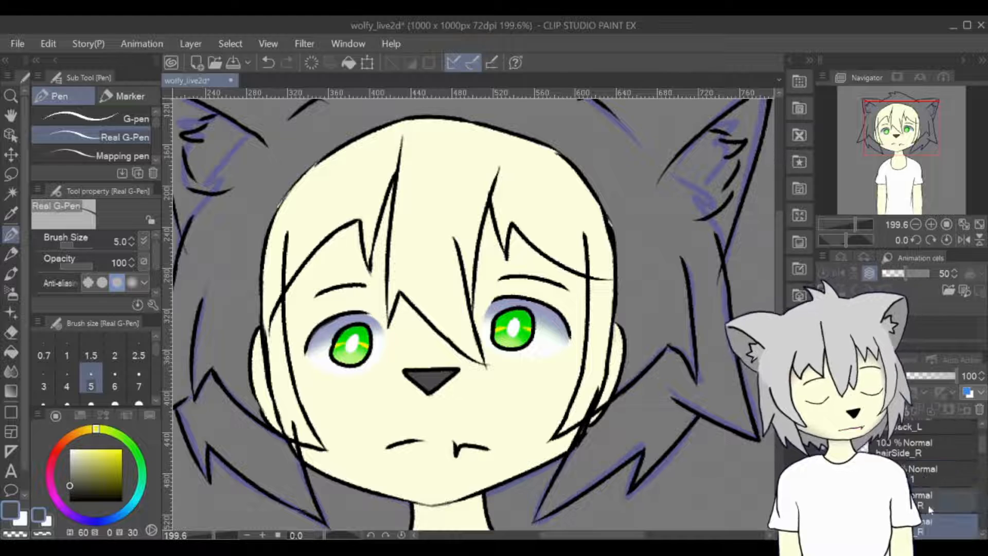
pyautogui.click(926, 473)
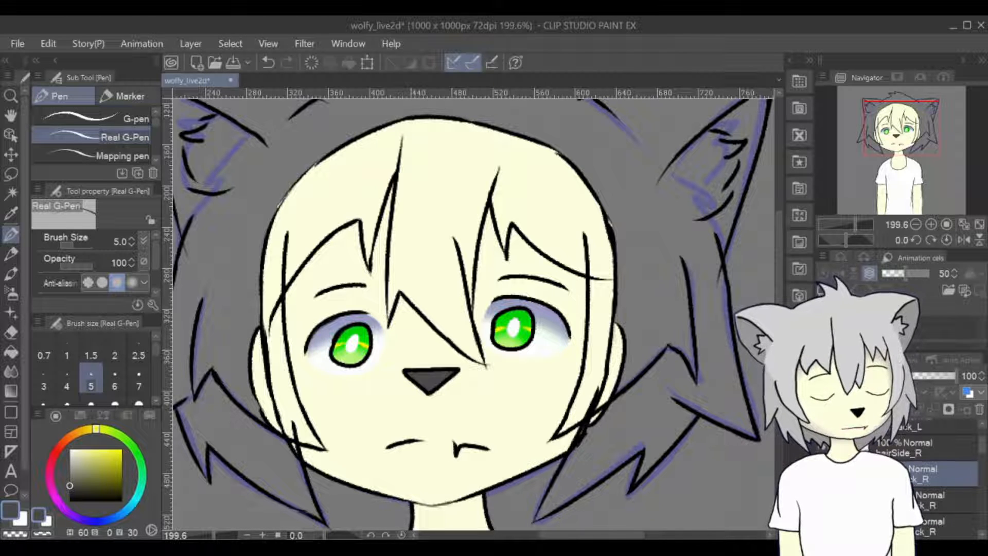
# - Paint the lower locks of the hairBack_R hair light grey on the colour layer with a size 30 Dense watercolor brush
pyautogui.click(942, 526)
pyautogui.click(12, 274)
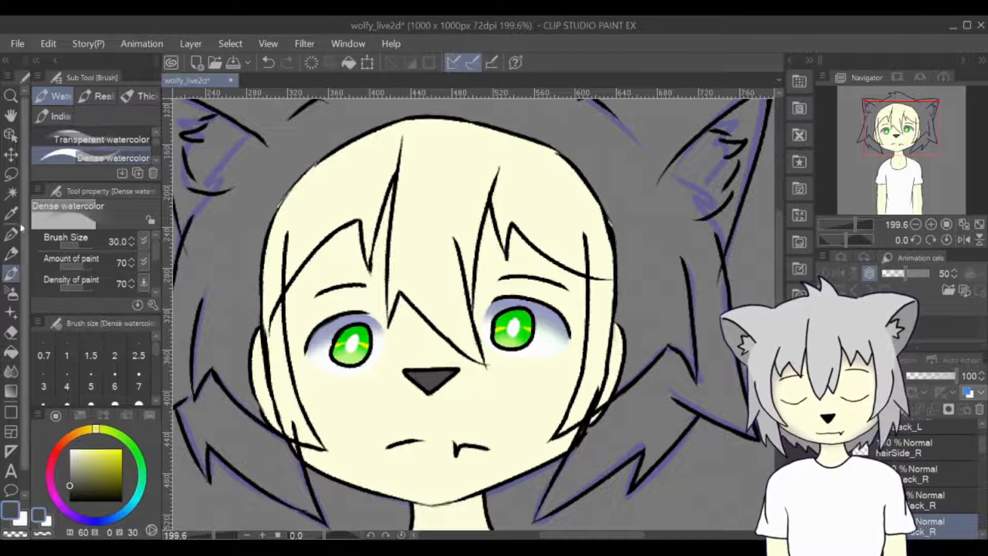
pyautogui.click(70, 452)
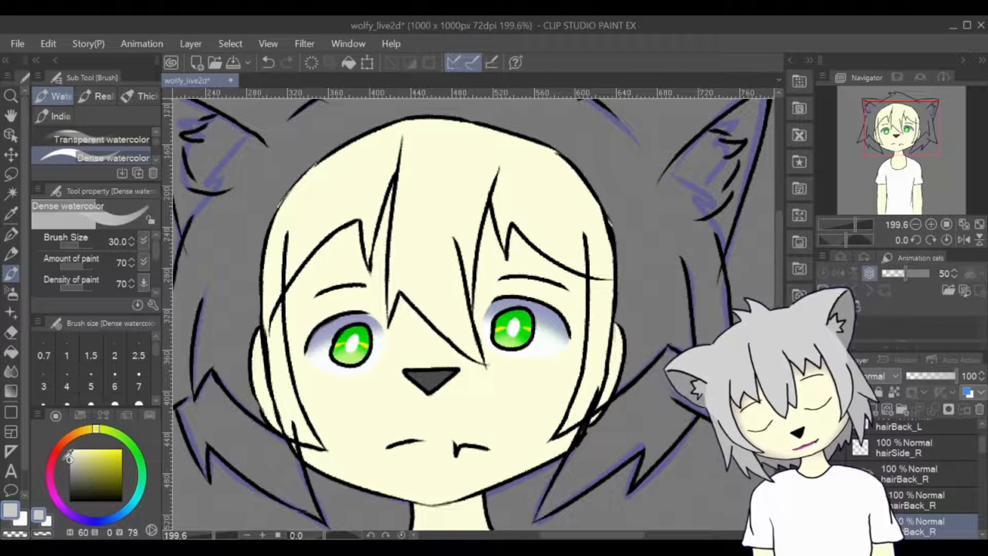
pyautogui.moveTo(360, 360); pyautogui.dragTo(402, 308)
pyautogui.moveTo(356, 396)
pyautogui.mouseDown()
pyautogui.moveTo(345, 338)
pyautogui.moveTo(362, 412)
pyautogui.moveTo(308, 234)
pyautogui.mouseUp()
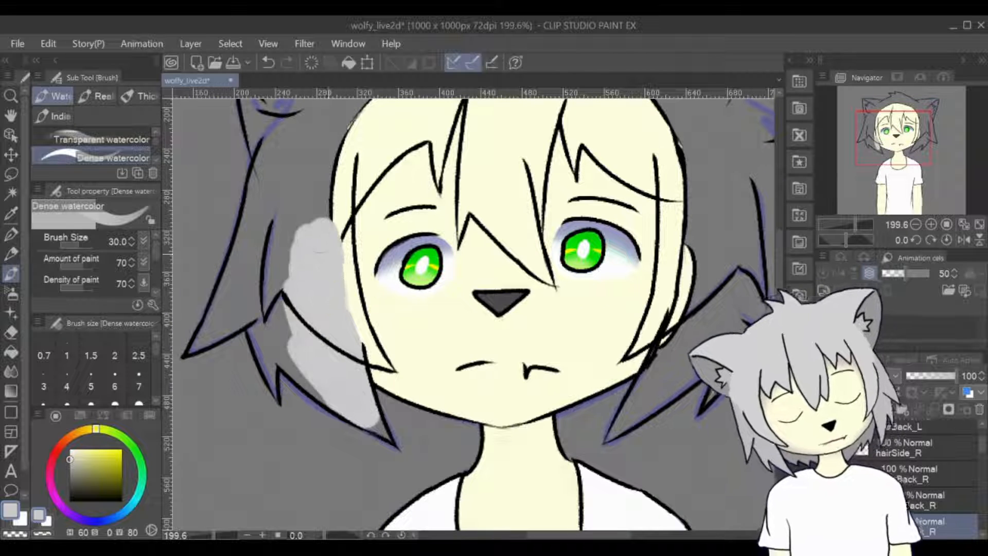
pyautogui.hotkey('ctrl', 'z')
pyautogui.moveTo(344, 335)
pyautogui.mouseDown()
pyautogui.moveTo(325, 278)
pyautogui.moveTo(297, 355)
pyautogui.mouseUp()
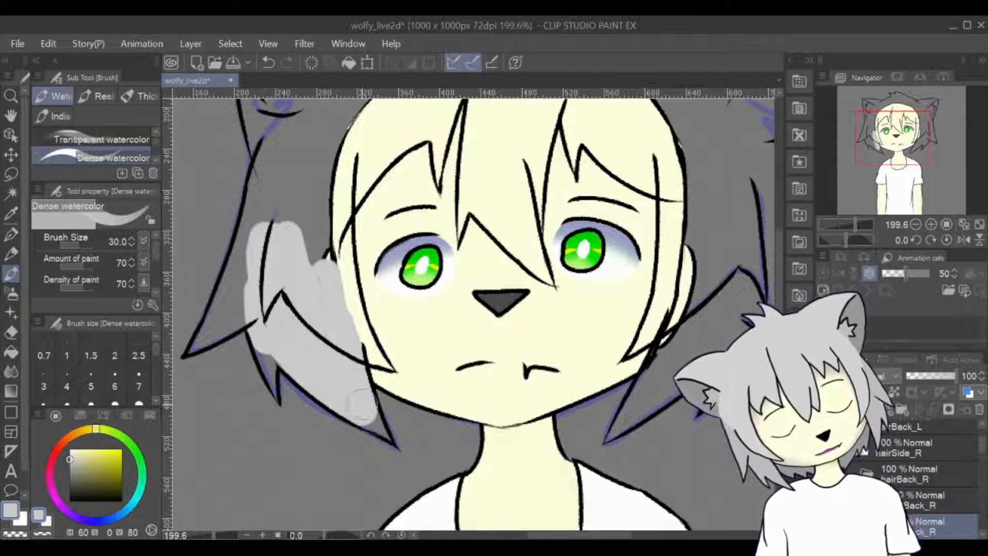
pyautogui.moveTo(362, 404)
pyautogui.mouseDown()
pyautogui.moveTo(234, 288)
pyautogui.moveTo(238, 253)
pyautogui.moveTo(264, 207)
pyautogui.mouseUp()
pyautogui.moveTo(263, 207)
pyautogui.mouseDown()
pyautogui.moveTo(183, 340)
pyautogui.moveTo(280, 355)
pyautogui.mouseUp()
pyautogui.moveTo(288, 345)
pyautogui.mouseDown()
pyautogui.moveTo(301, 288)
pyautogui.moveTo(404, 180)
pyautogui.mouseUp()
# - Undo the last hair strokes and repaint the upper hairBack_R hair light grey up to the ear
pyautogui.hotkey('ctrl', 'z')
pyautogui.hotkey('ctrl', 'z')
pyautogui.hotkey('ctrl', 'z')
pyautogui.hotkey('ctrl', 'z')
pyautogui.moveTo(311, 291)
pyautogui.mouseDown()
pyautogui.moveTo(300, 328)
pyautogui.moveTo(352, 238)
pyautogui.mouseUp()
pyautogui.moveTo(303, 326); pyautogui.dragTo(352, 247)
pyautogui.moveTo(360, 257); pyautogui.dragTo(369, 138)
pyautogui.click(10, 234)
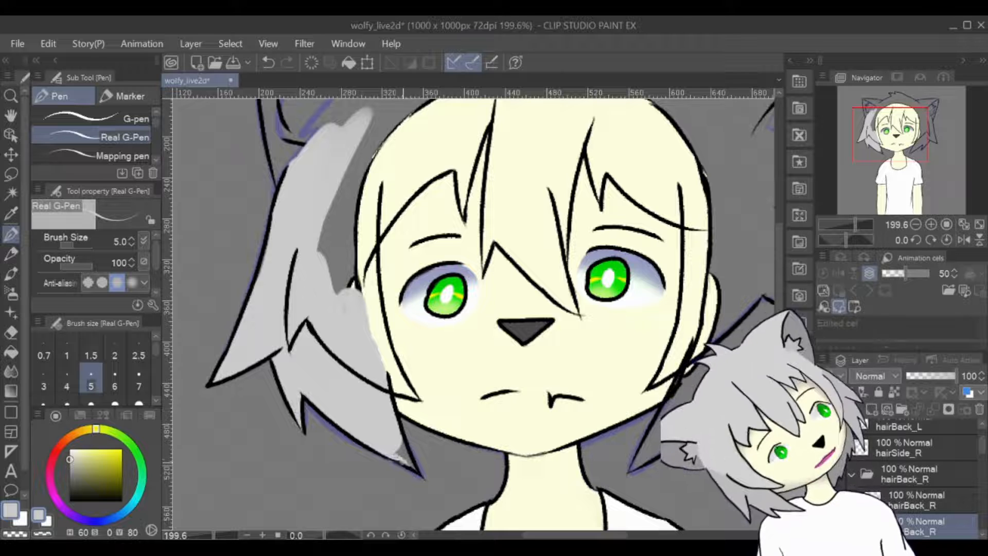
pyautogui.moveTo(404, 278); pyautogui.dragTo(309, 253)
# - Check what the hairBack_R folder contains by hiding and showing it
pyautogui.press('b')
pyautogui.click(906, 448)
pyautogui.click(905, 474)
pyautogui.click(825, 474)
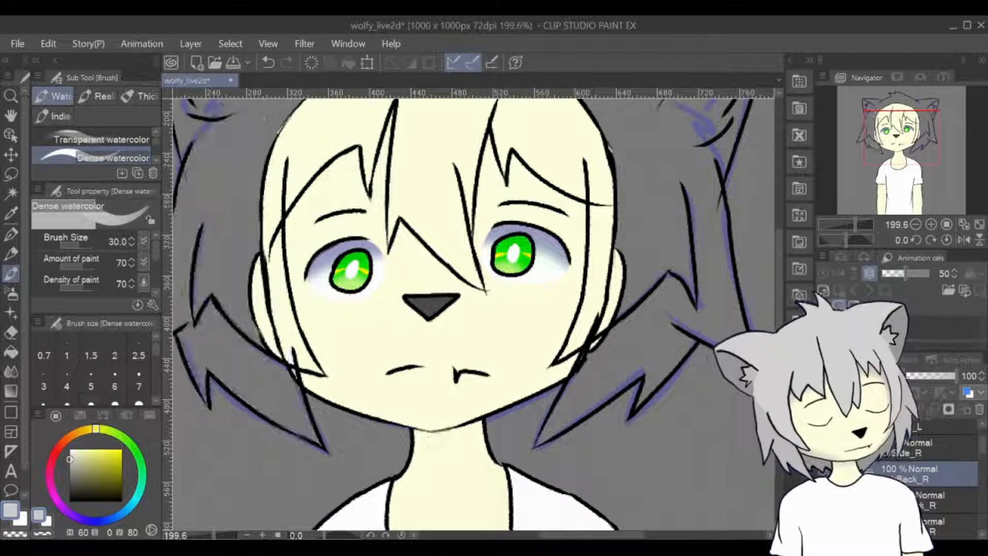
pyautogui.click(826, 473)
# - Group the hairSide_R line layer with a new colour layer in a folder named hairSide_R
pyautogui.click(20, 234)
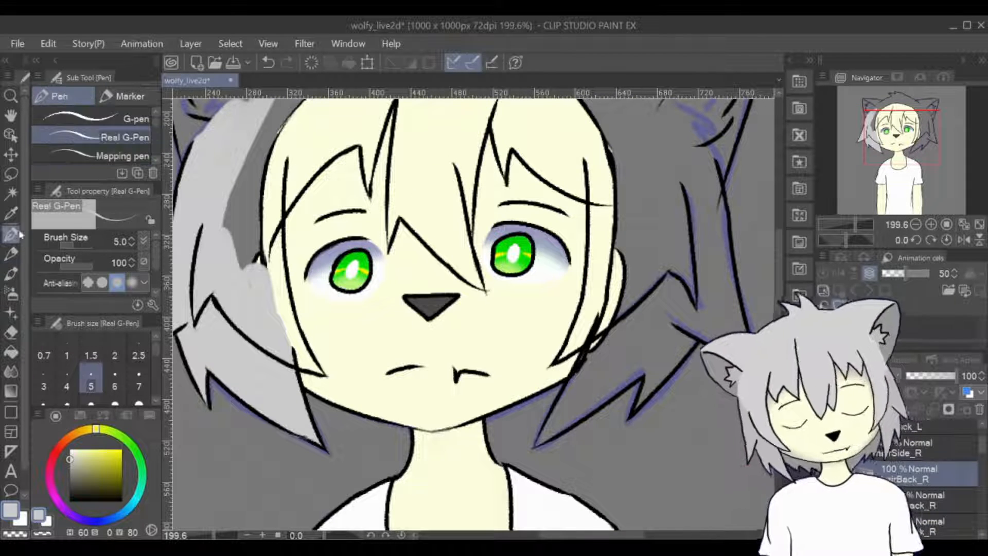
pyautogui.click(910, 455)
pyautogui.click(914, 478)
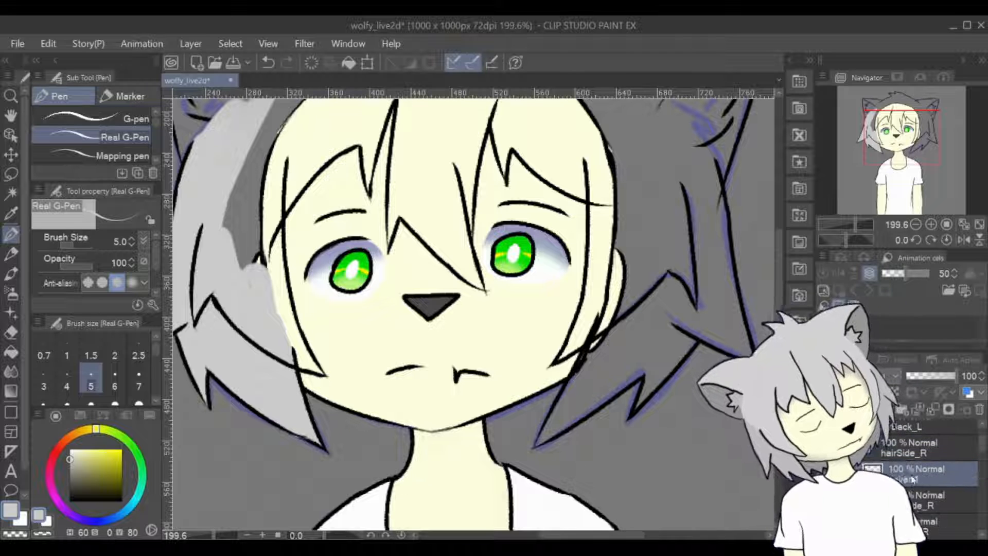
# - Paint the hair beside the viewer-left side of the face light grey on the hairSide_R colour layer with Dense watercolor
pyautogui.press('b')
pyautogui.hotkey('ctrl', 'z')
pyautogui.press('b')
pyautogui.moveTo(624, 309); pyautogui.dragTo(573, 409)
pyautogui.moveTo(241, 182); pyautogui.dragTo(261, 289)
pyautogui.moveTo(248, 218); pyautogui.dragTo(334, 246)
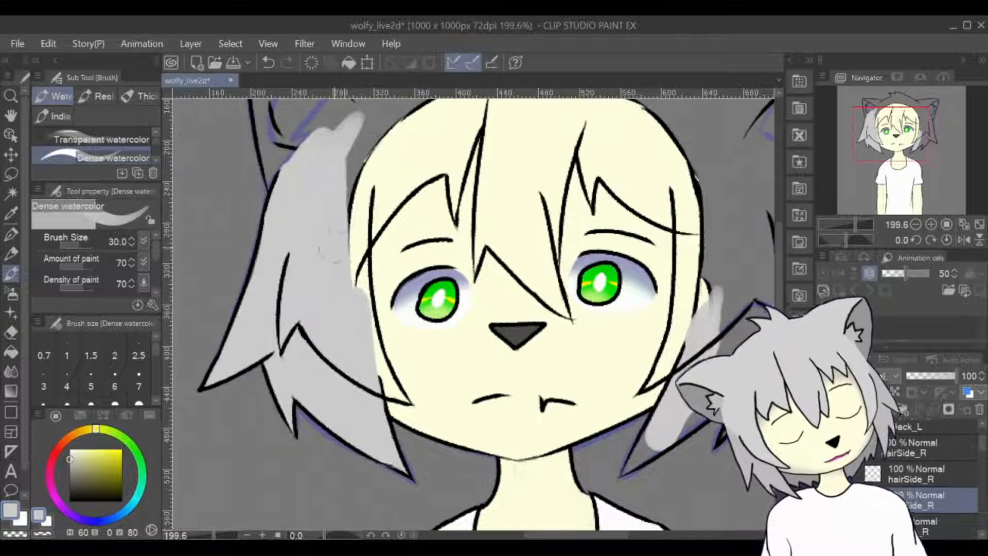
pyautogui.moveTo(350, 293); pyautogui.dragTo(346, 146)
pyautogui.moveTo(346, 145)
pyautogui.mouseDown()
pyautogui.moveTo(235, 215)
pyautogui.moveTo(194, 228)
pyautogui.mouseUp()
# - Paint the hair on the viewer-right side of the head light grey, from below the ear down through the locks
pyautogui.moveTo(633, 327)
pyautogui.mouseDown()
pyautogui.moveTo(640, 262)
pyautogui.moveTo(592, 231)
pyautogui.moveTo(623, 391)
pyautogui.mouseUp()
pyautogui.moveTo(572, 247)
pyautogui.mouseDown()
pyautogui.moveTo(553, 399)
pyautogui.moveTo(587, 206)
pyautogui.mouseUp()
pyautogui.moveTo(649, 155); pyautogui.dragTo(730, 170)
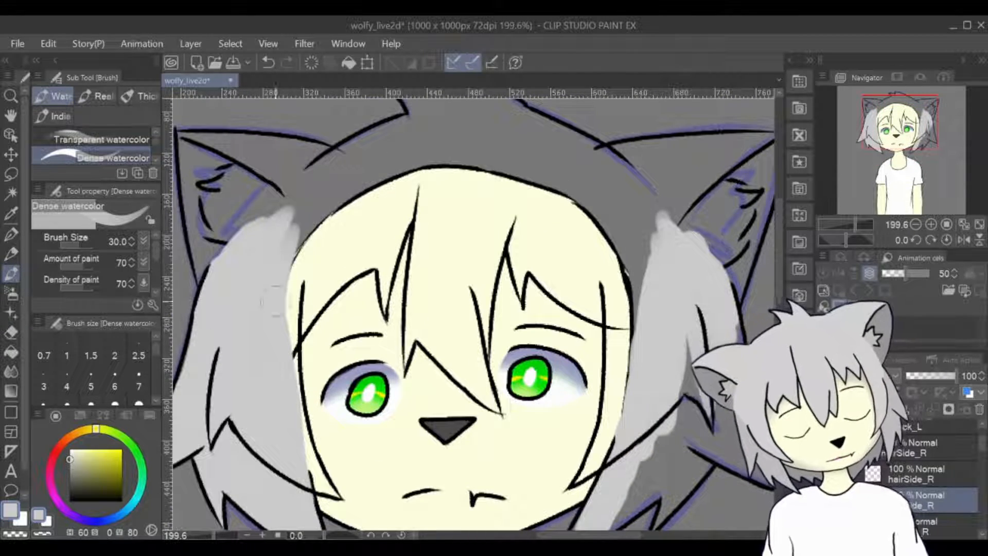
pyautogui.moveTo(643, 288); pyautogui.dragTo(531, 324)
pyautogui.moveTo(526, 399)
pyautogui.mouseDown()
pyautogui.moveTo(537, 241)
pyautogui.moveTo(524, 223)
pyautogui.mouseUp()
pyautogui.moveTo(530, 361); pyautogui.dragTo(478, 247)
pyautogui.moveTo(501, 329); pyautogui.dragTo(458, 437)
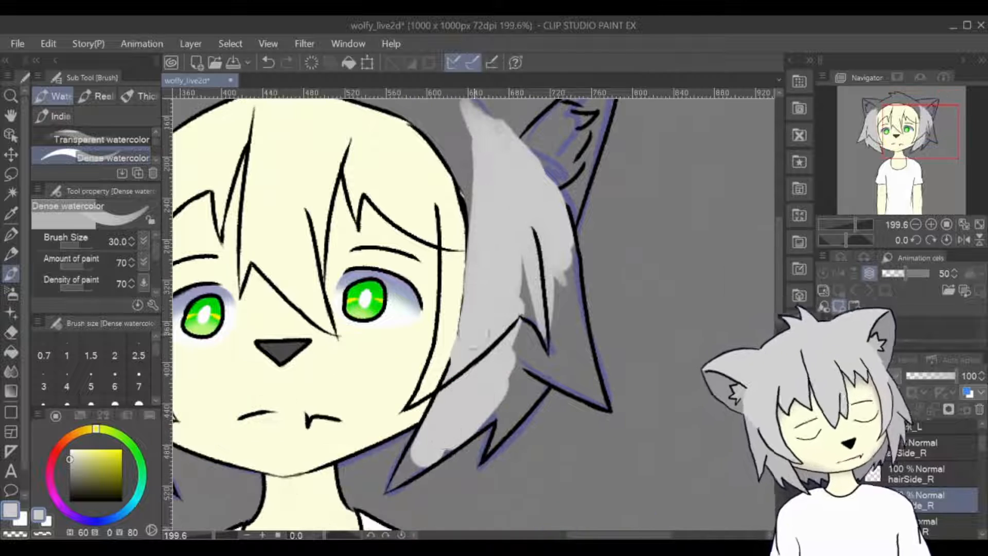
pyautogui.moveTo(481, 406)
pyautogui.mouseDown()
pyautogui.moveTo(535, 357)
pyautogui.moveTo(573, 283)
pyautogui.moveTo(569, 344)
pyautogui.moveTo(580, 366)
pyautogui.mouseUp()
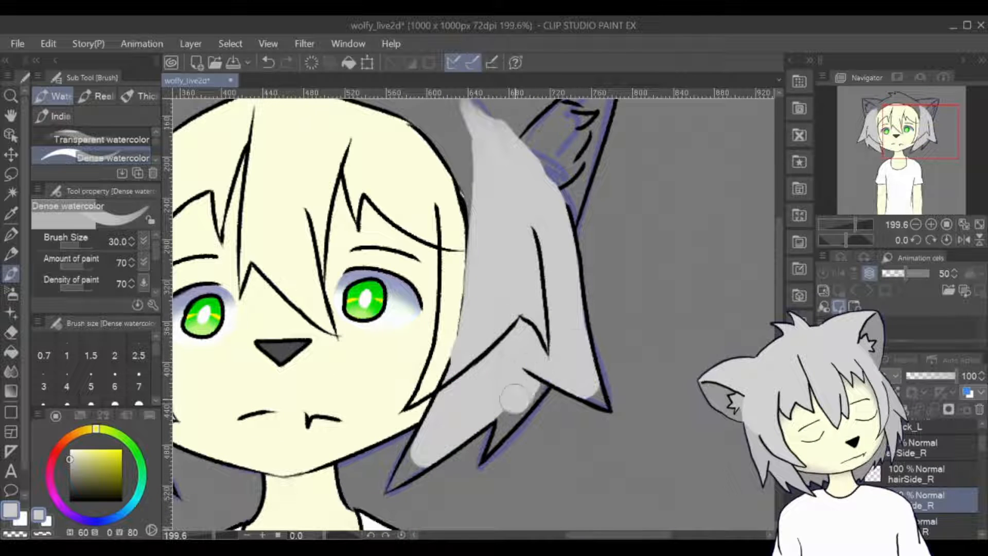
# - Fill the remaining pointed tips of the viewer-right hair light grey with the size 5 Real G-Pen and save the file
pyautogui.press('p')
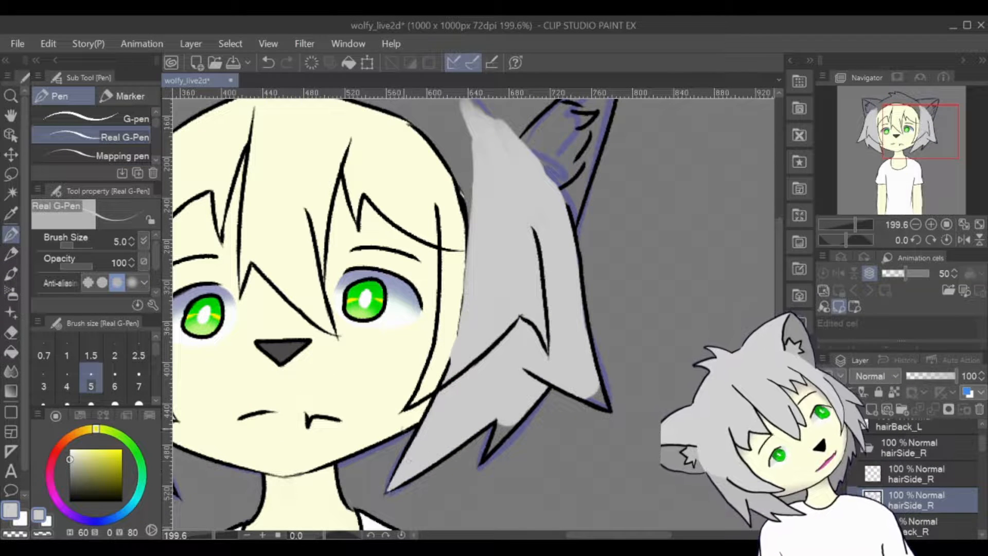
pyautogui.moveTo(589, 404)
pyautogui.mouseDown()
pyautogui.moveTo(600, 388)
pyautogui.moveTo(722, 497)
pyautogui.moveTo(753, 453)
pyautogui.mouseUp()
pyautogui.hotkey('ctrl', 's')
# - Toggle the visibility of the hairSide_R folder's line and colour layers to examine which hair parts each one holds
pyautogui.click(960, 472)
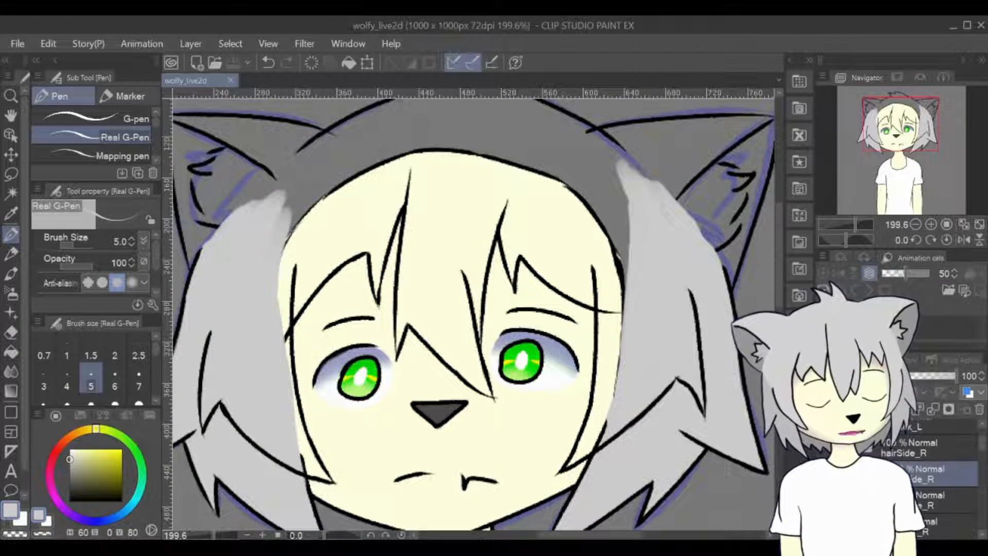
pyautogui.click(825, 473)
pyautogui.click(825, 473)
pyautogui.click(826, 500)
pyautogui.click(826, 500)
pyautogui.click(960, 500)
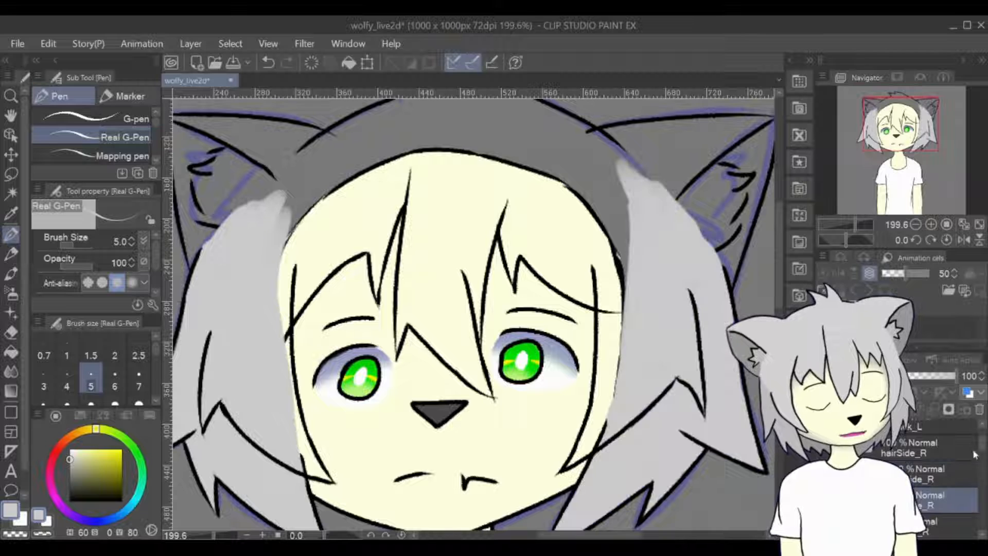
pyautogui.click(973, 453)
pyautogui.click(826, 448)
pyautogui.click(825, 447)
pyautogui.click(960, 472)
pyautogui.click(960, 497)
pyautogui.click(826, 497)
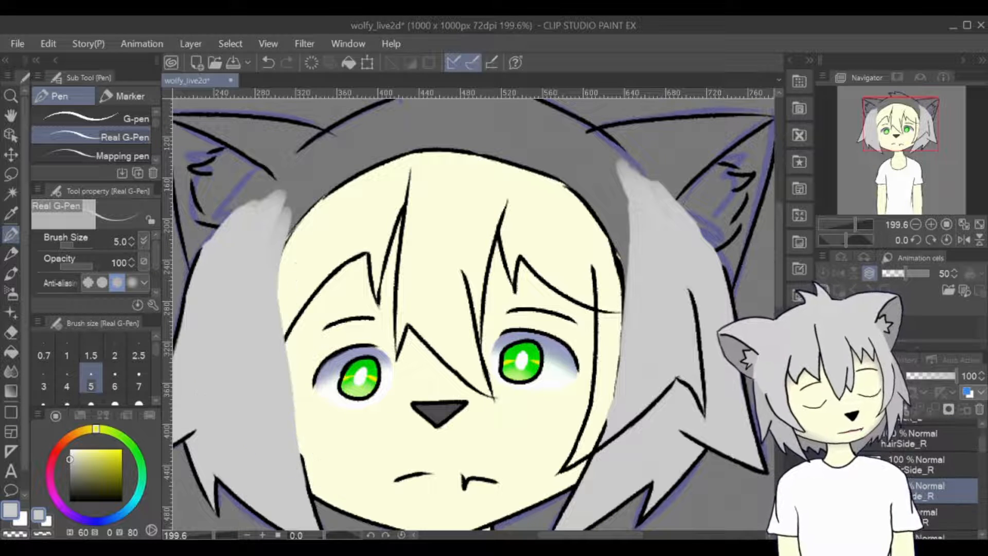
pyautogui.click(825, 497)
pyautogui.click(826, 490)
pyautogui.click(825, 490)
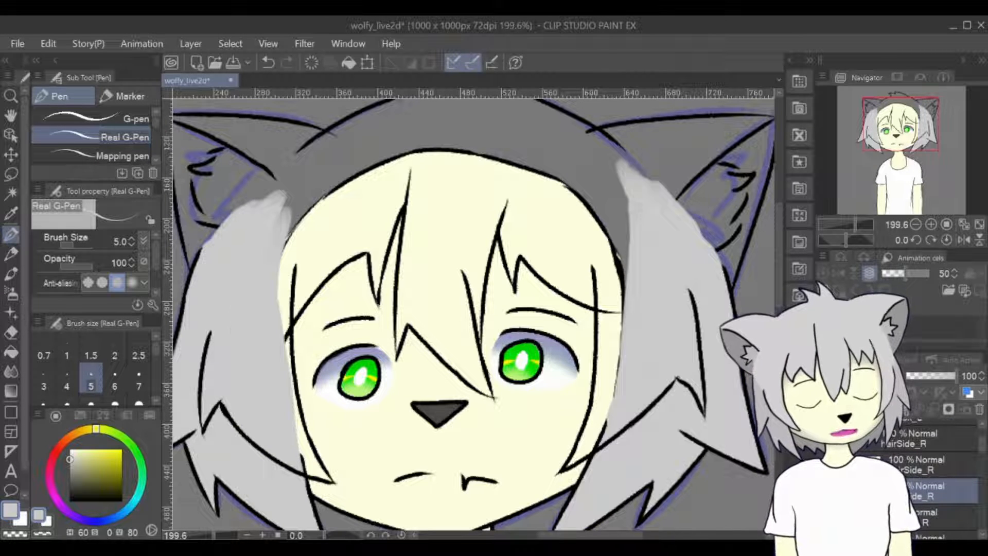
pyautogui.click(826, 491)
pyautogui.click(826, 491)
pyautogui.click(826, 490)
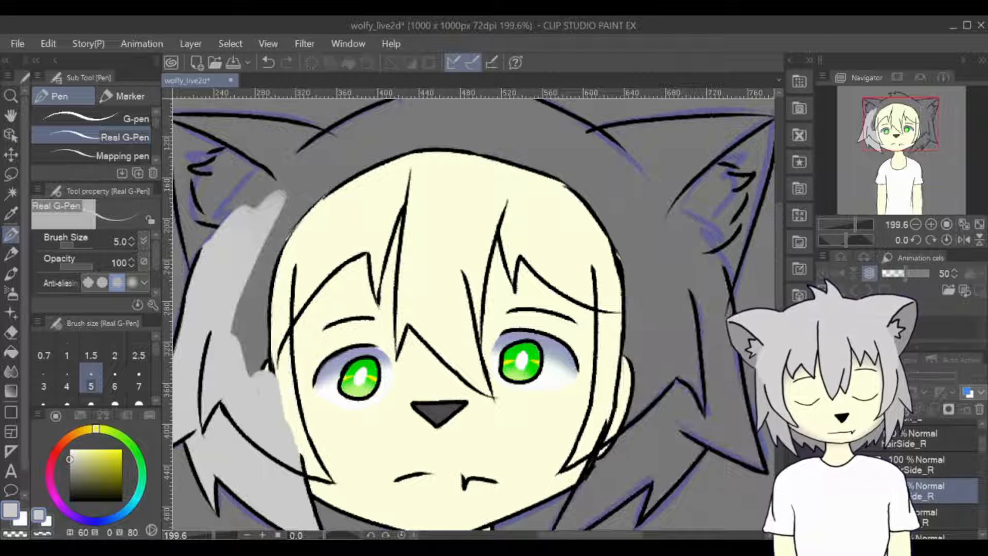
pyautogui.click(825, 490)
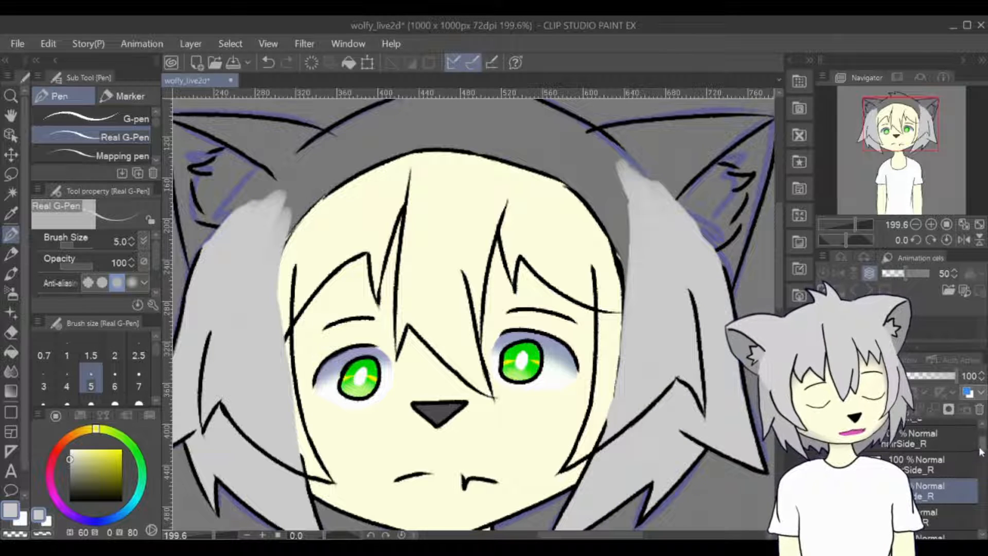
# - Select the hair on the viewer-left side of the head with a freehand Lasso on the hairSide_R layer
pyautogui.moveTo(980, 451); pyautogui.dragTo(980, 461)
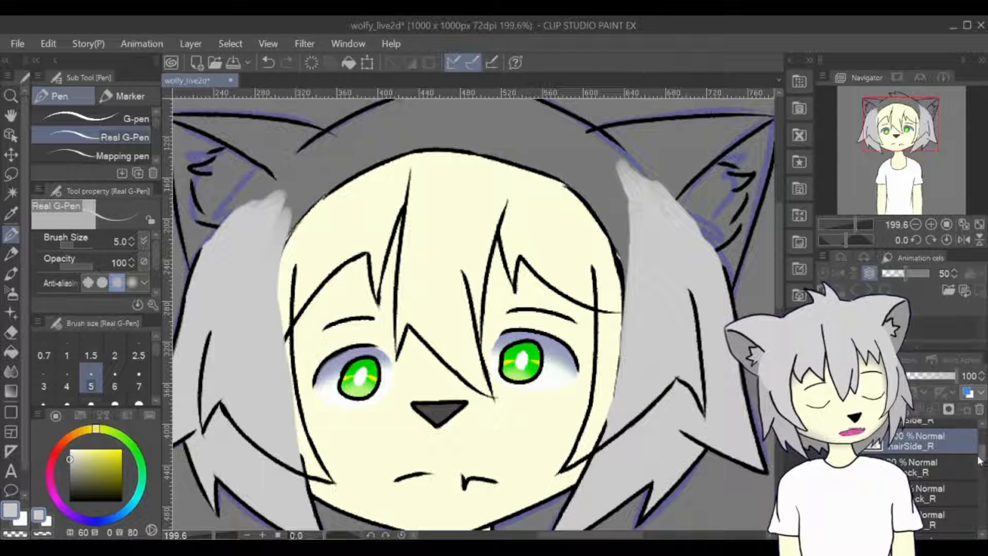
pyautogui.click(11, 175)
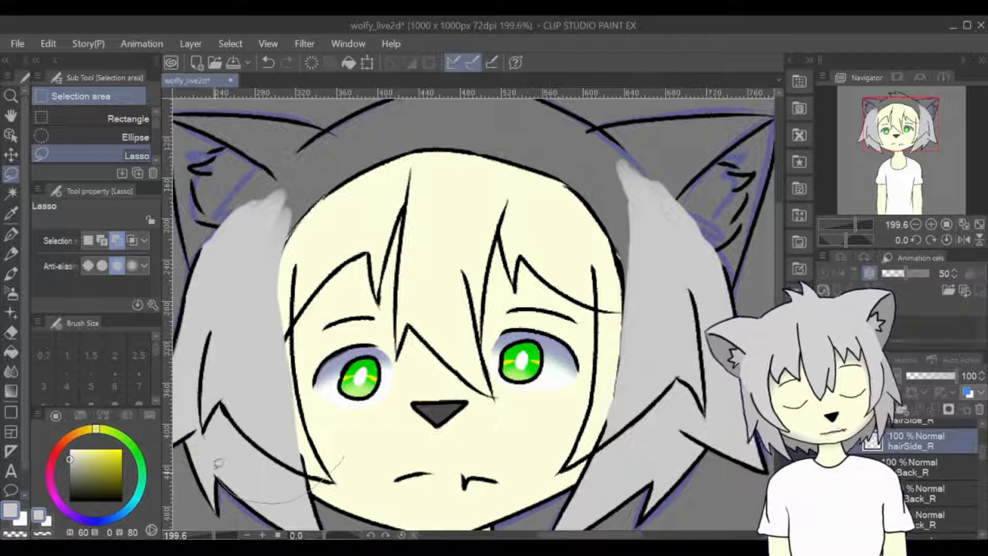
pyautogui.moveTo(326, 132); pyautogui.dragTo(342, 492)
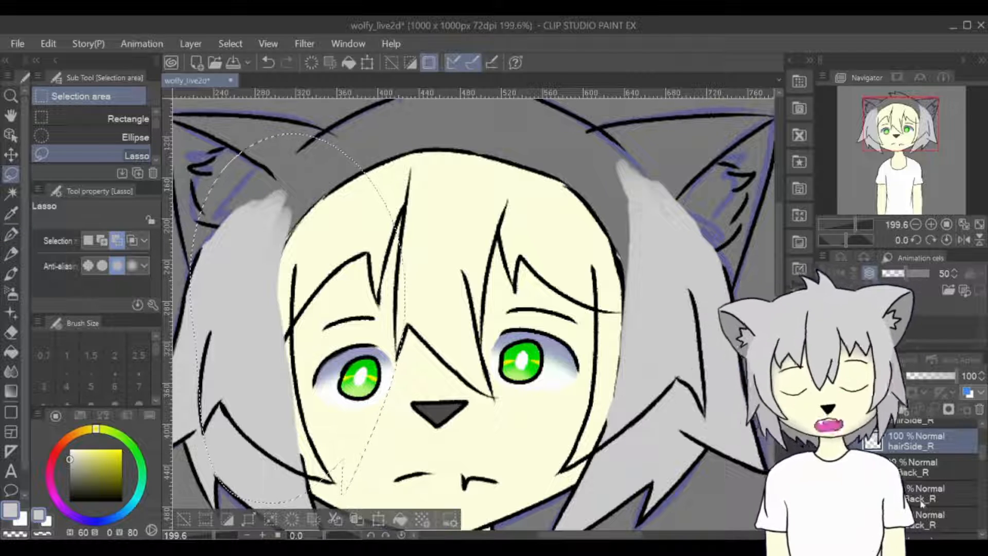
# - Try to delete the hair inside the lasso selection and undo the deletions
pyautogui.press('Delete')
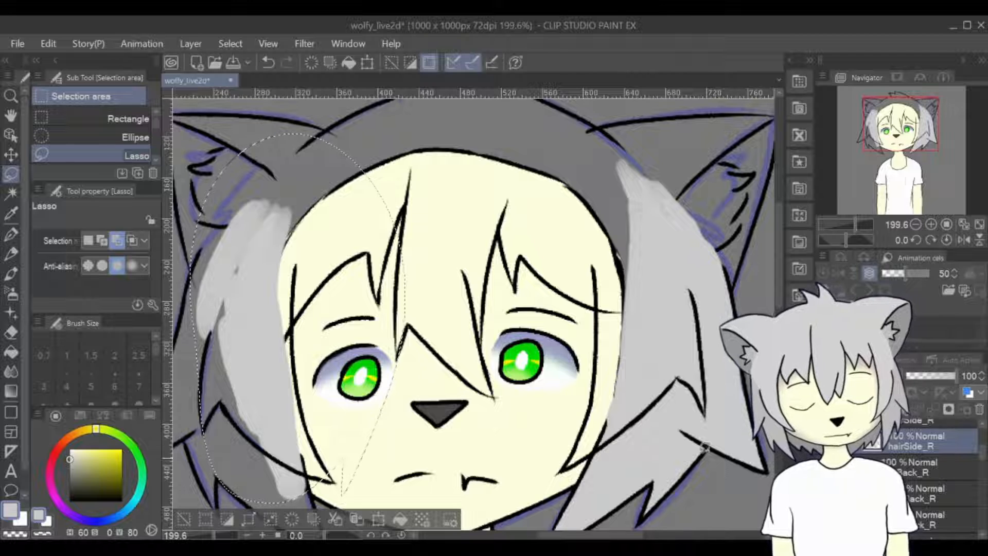
pyautogui.click(884, 133)
pyautogui.press('Delete')
pyautogui.click(953, 519)
pyautogui.hotkey('ctrl', 'z')
pyautogui.hotkey('ctrl', 'z')
pyautogui.scroll(-1, 981, 470)
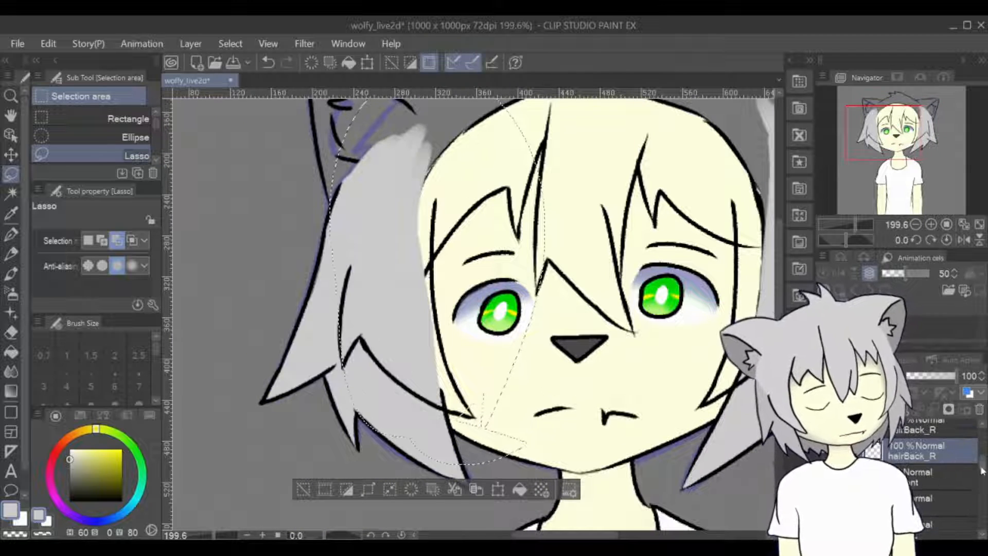
pyautogui.moveTo(982, 471); pyautogui.dragTo(980, 443)
pyautogui.click(901, 433)
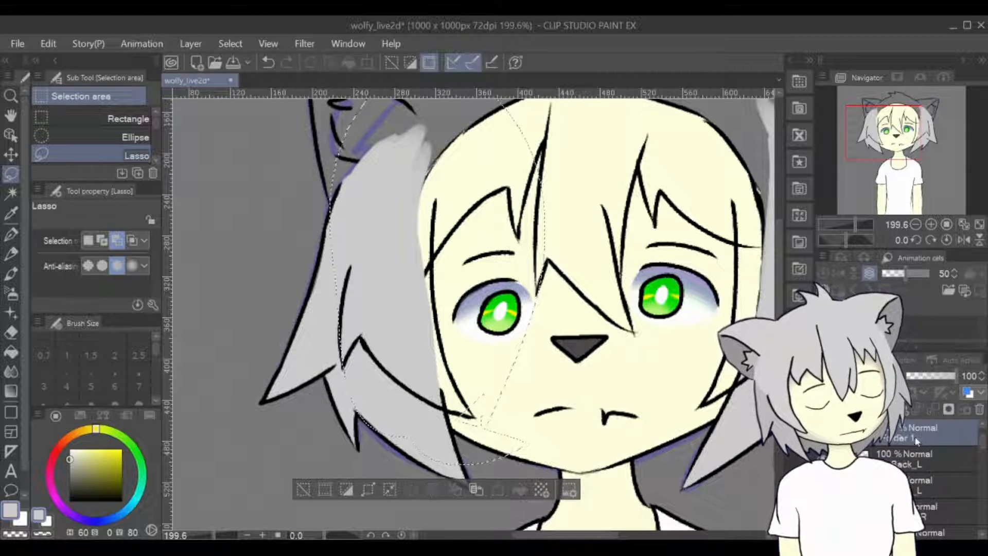
pyautogui.hotkey('ctrl', 'z')
pyautogui.hotkey('ctrl', 'z')
pyautogui.hotkey('ctrl', 'y')
pyautogui.hotkey('ctrl', 'y')
pyautogui.click(896, 135)
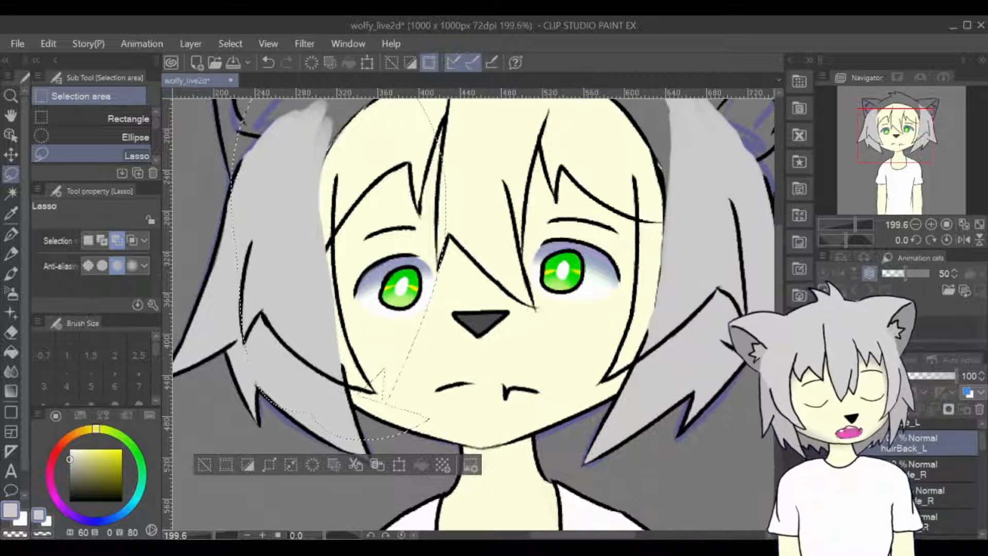
# - Isolate the inner viewer-left side hair by hiding the outer hair, and clear the lasso selection with the hairSide_R colour layer active
pyautogui.click(823, 443)
pyautogui.click(926, 495)
pyautogui.click(928, 520)
pyautogui.moveTo(926, 502); pyautogui.dragTo(925, 534)
pyautogui.click(894, 129)
pyautogui.hotkey('ctrl', 'd')
# - Paint the inner viewer-left side hair light grey with the size 30 Dense watercolor brush and fill its edges with the size 5 Real G-Pen
pyautogui.press('b')
pyautogui.moveTo(309, 295); pyautogui.dragTo(328, 384)
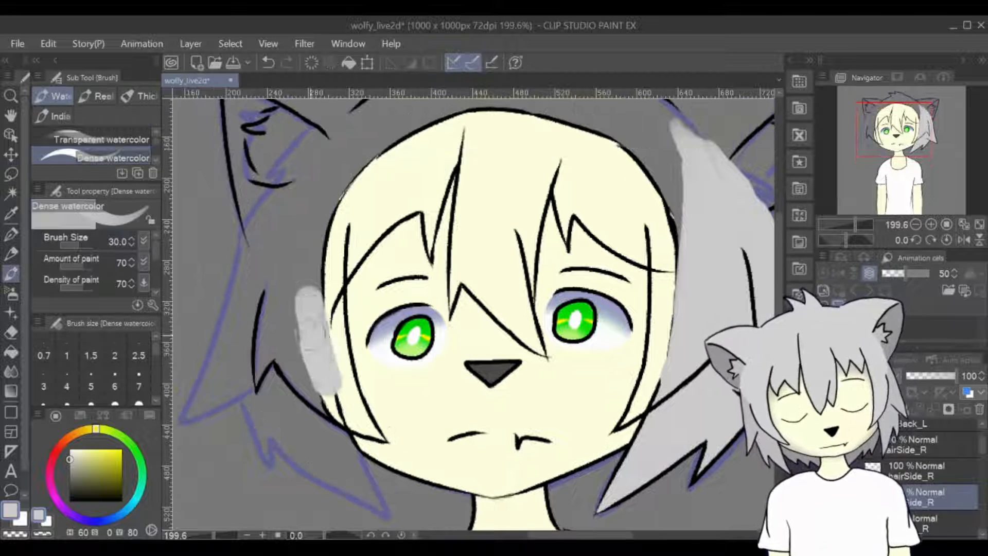
pyautogui.moveTo(309, 335)
pyautogui.mouseDown()
pyautogui.moveTo(323, 293)
pyautogui.moveTo(327, 355)
pyautogui.moveTo(343, 185)
pyautogui.moveTo(326, 330)
pyautogui.mouseUp()
pyautogui.moveTo(332, 189)
pyautogui.mouseDown()
pyautogui.moveTo(355, 149)
pyautogui.moveTo(346, 411)
pyautogui.moveTo(295, 359)
pyautogui.moveTo(270, 288)
pyautogui.moveTo(267, 319)
pyautogui.moveTo(273, 247)
pyautogui.moveTo(288, 288)
pyautogui.mouseUp()
pyautogui.press('p')
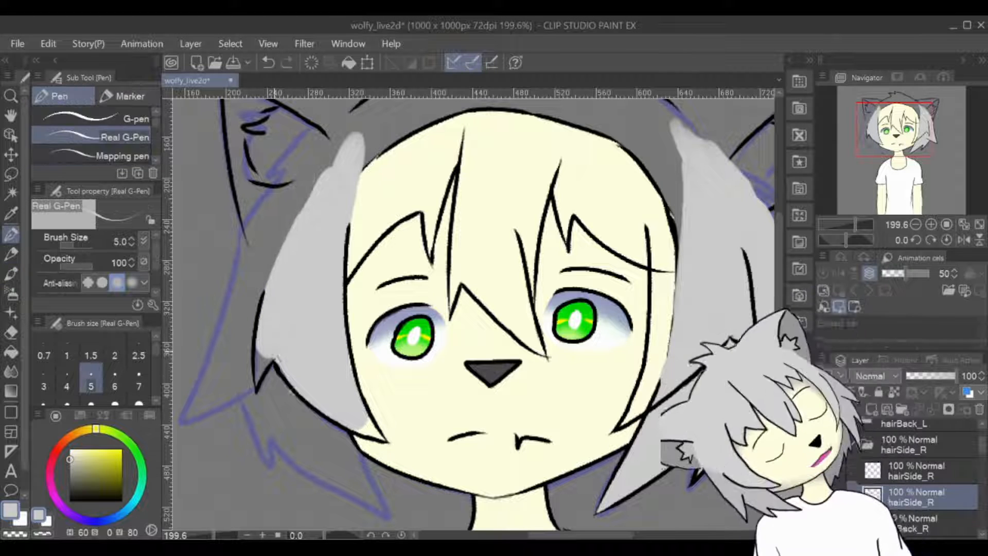
pyautogui.hotkey('ctrl', 'z')
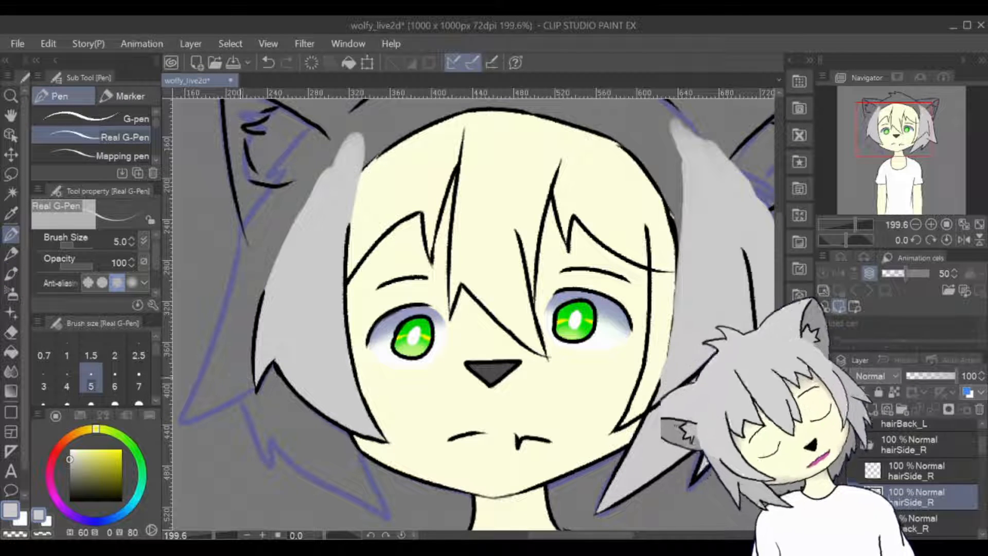
pyautogui.moveTo(354, 144); pyautogui.dragTo(359, 268)
pyautogui.press('b')
pyautogui.hotkey('ctrl', 'z')
# - Show the rest of the viewer-left hair again and undo the grey stroke that runs past its upper end
pyautogui.moveTo(983, 450); pyautogui.dragTo(942, 424)
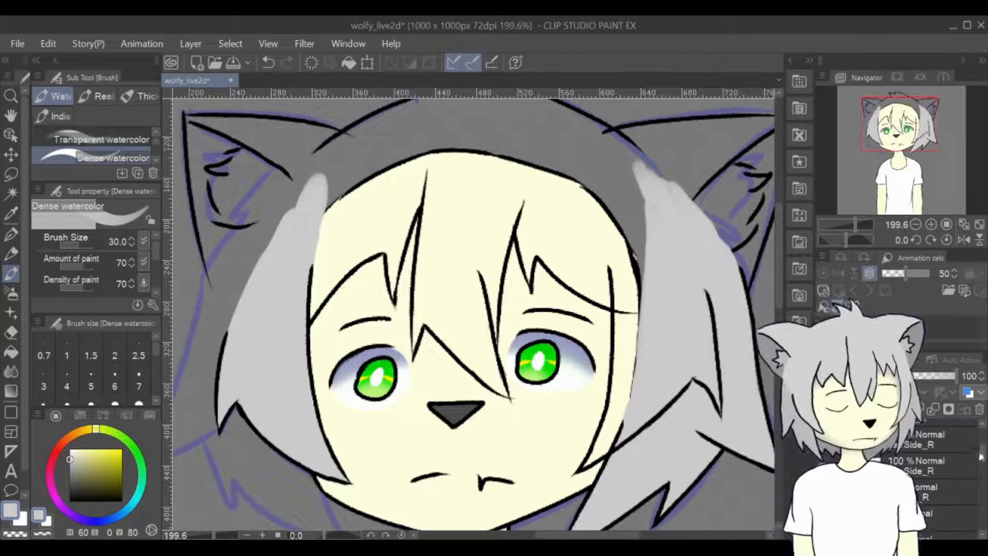
pyautogui.hotkey('ctrl', 'y')
pyautogui.hotkey('ctrl', 'z')
pyautogui.hotkey('ctrl', 'y')
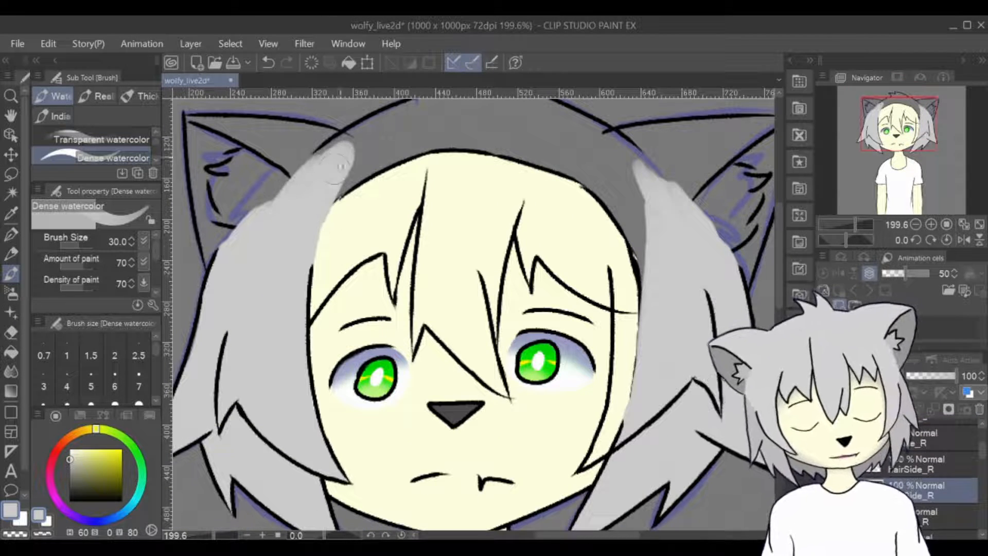
pyautogui.scroll(2, 697, 292)
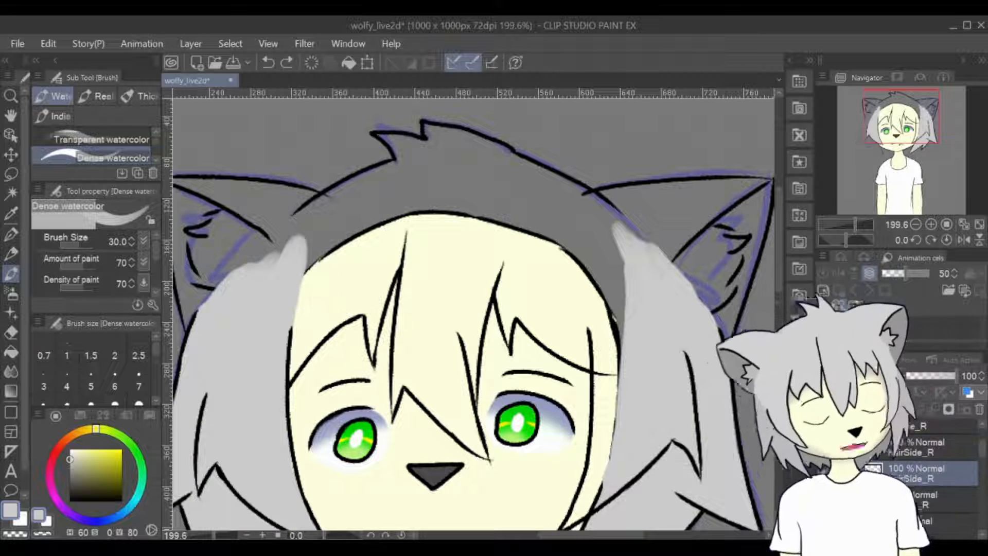
# - Paint the inner viewer-right side hair light grey on the hairSide_L colour layer with the size 30 Dense watercolor brush
pyautogui.click(911, 454)
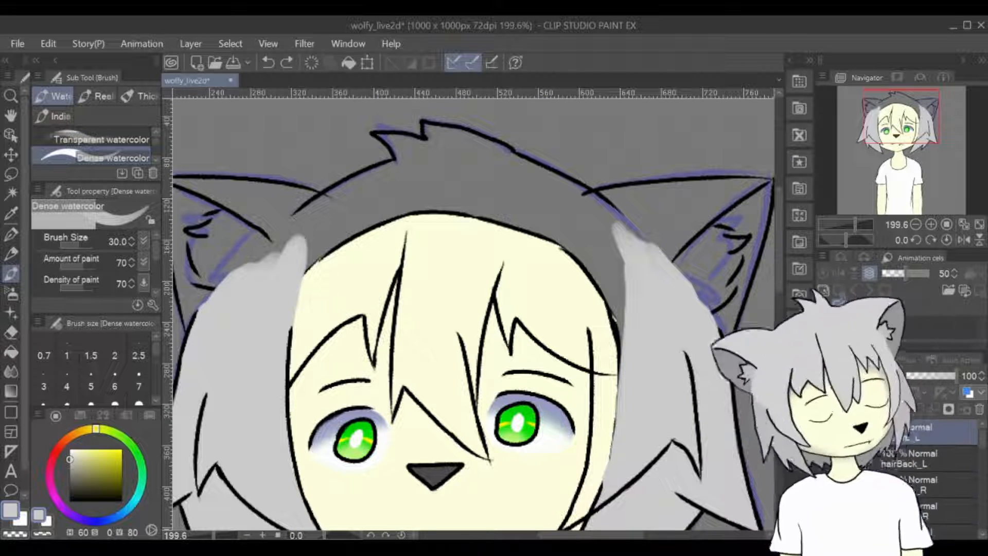
pyautogui.moveTo(623, 465); pyautogui.dragTo(566, 322)
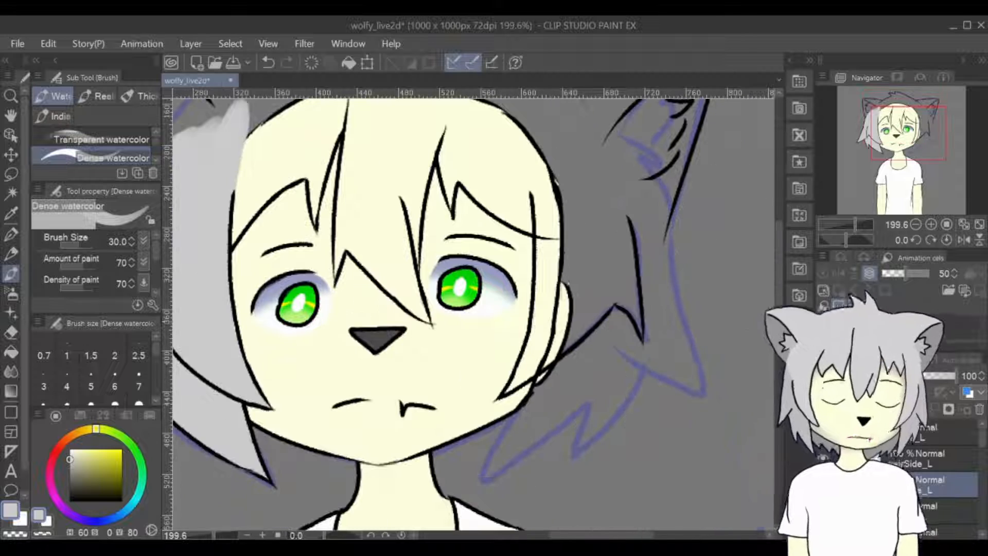
pyautogui.moveTo(577, 247); pyautogui.dragTo(566, 321)
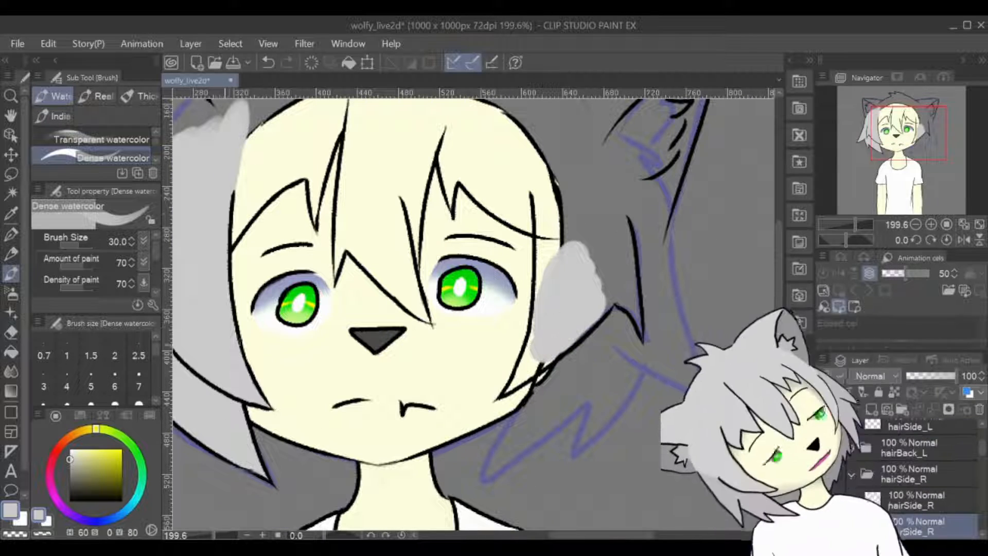
pyautogui.moveTo(552, 337)
pyautogui.mouseDown()
pyautogui.moveTo(550, 222)
pyautogui.moveTo(564, 358)
pyautogui.mouseUp()
pyautogui.moveTo(618, 267)
pyautogui.mouseDown()
pyautogui.moveTo(572, 329)
pyautogui.moveTo(546, 280)
pyautogui.moveTo(612, 406)
pyautogui.moveTo(641, 350)
pyautogui.mouseUp()
pyautogui.hotkey('ctrl', 'z')
pyautogui.hotkey('ctrl', 'z')
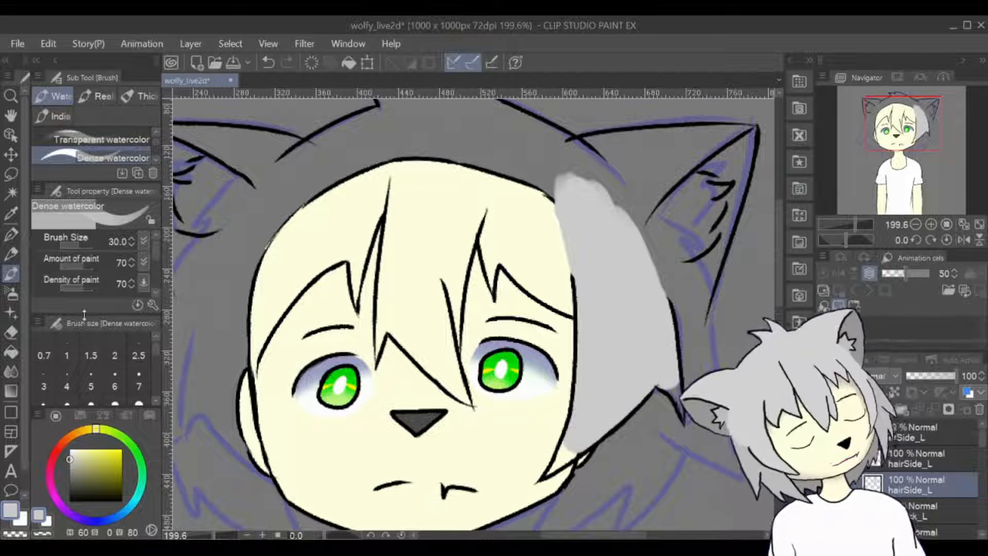
pyautogui.press('p')
pyautogui.press('b')
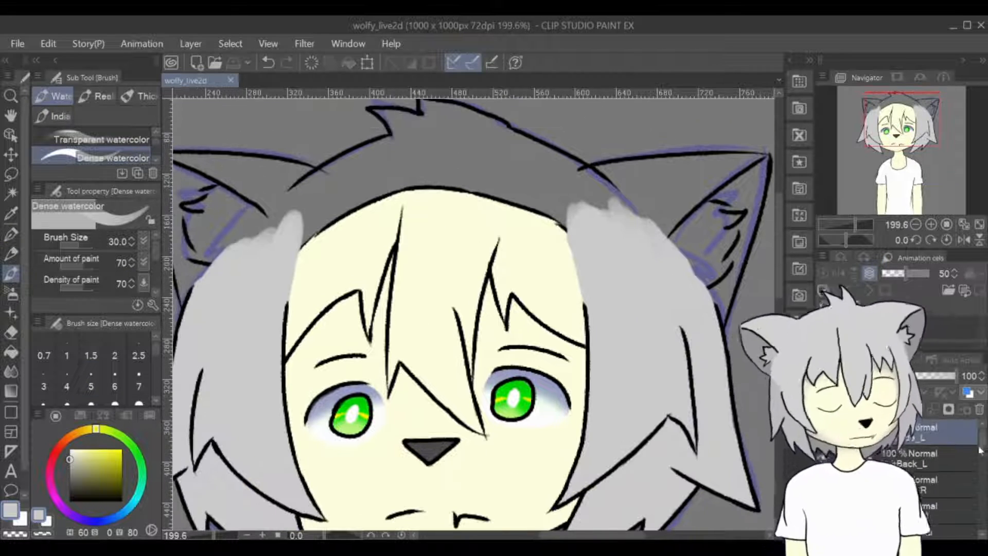
# - Paint the crown hair light grey across the top of the head on the hair_Top colour layer with the Dense watercolor brush
pyautogui.click(741, 363)
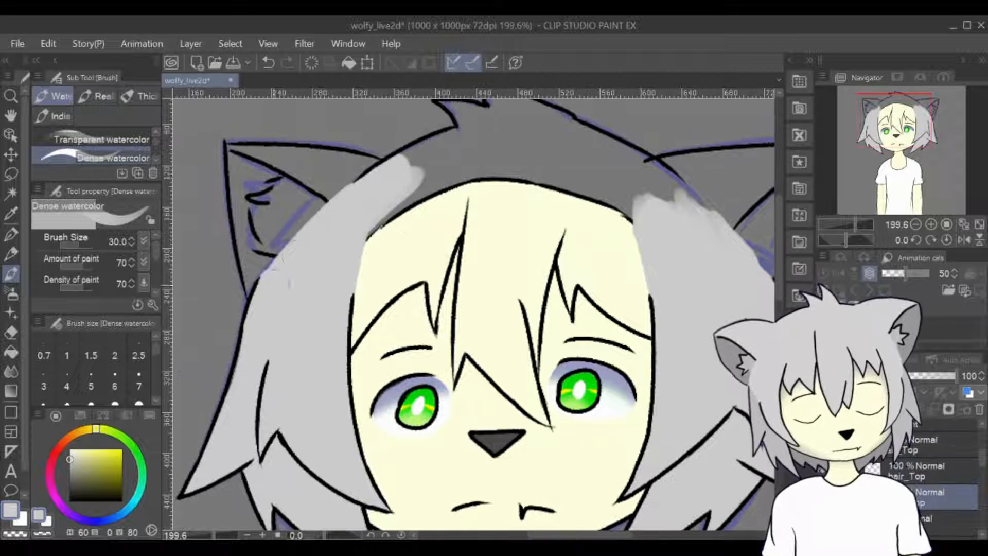
pyautogui.moveTo(370, 267)
pyautogui.mouseDown()
pyautogui.moveTo(438, 174)
pyautogui.moveTo(541, 143)
pyautogui.mouseUp()
pyautogui.moveTo(407, 206)
pyautogui.mouseDown()
pyautogui.moveTo(596, 237)
pyautogui.moveTo(653, 280)
pyautogui.mouseUp()
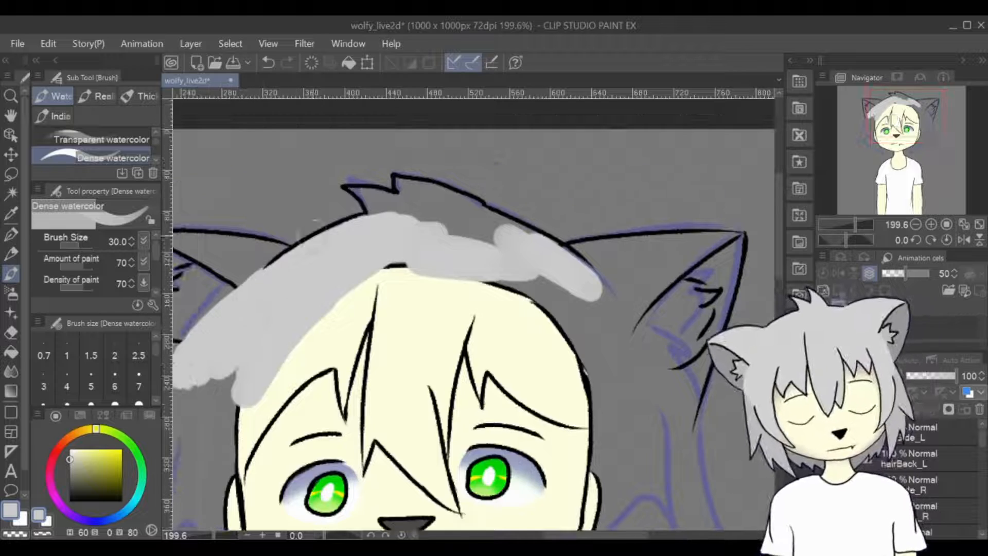
pyautogui.moveTo(318, 231); pyautogui.dragTo(409, 219)
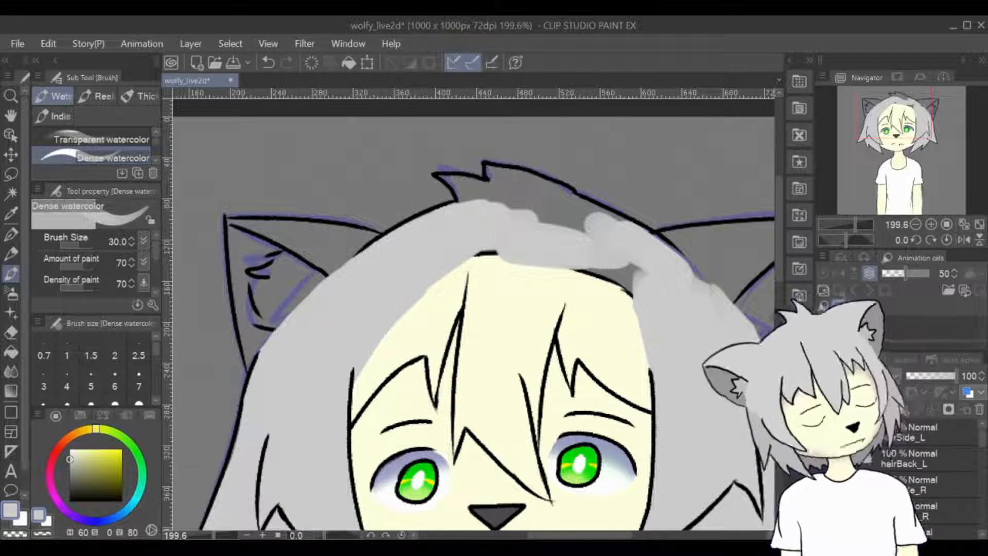
pyautogui.moveTo(677, 275); pyautogui.dragTo(566, 197)
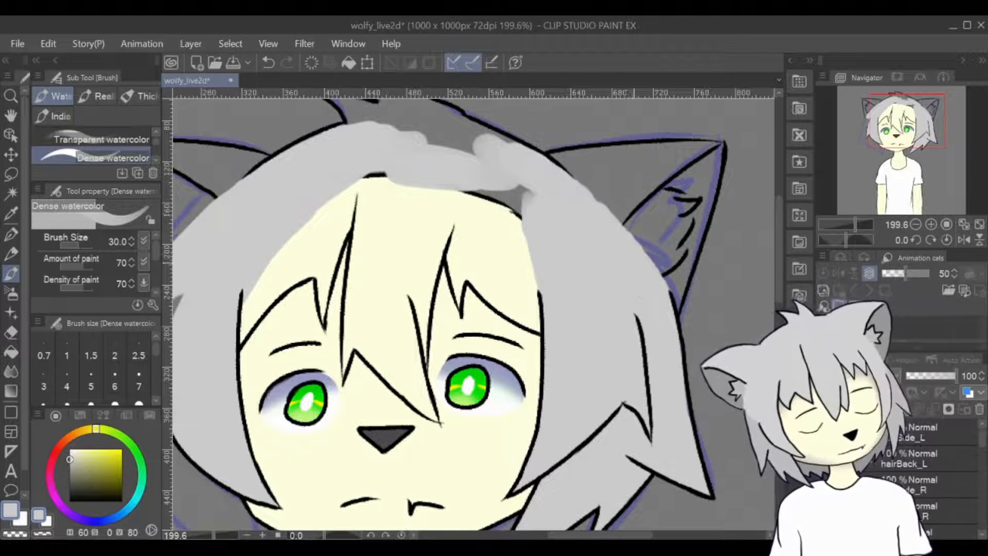
pyautogui.moveTo(519, 222)
pyautogui.mouseDown()
pyautogui.moveTo(507, 159)
pyautogui.moveTo(347, 186)
pyautogui.moveTo(503, 238)
pyautogui.moveTo(370, 220)
pyautogui.mouseUp()
pyautogui.moveTo(410, 136); pyautogui.dragTo(405, 349)
pyautogui.click(916, 440)
pyautogui.click(122, 501)
pyautogui.press('p')
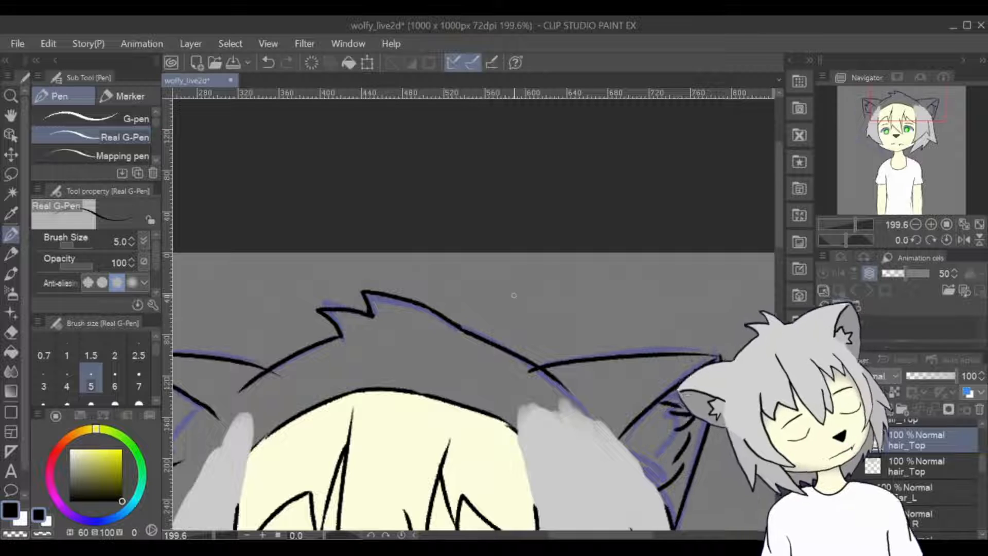
pyautogui.hotkey('ctrl', 'z')
# - Sample the light grey again and fill the tuft at the top of the head on the hair_Top colour layer
pyautogui.press('i')
pyautogui.click(400, 334)
pyautogui.press('b')
pyautogui.moveTo(386, 314)
pyautogui.mouseDown()
pyautogui.moveTo(416, 323)
pyautogui.moveTo(355, 329)
pyautogui.moveTo(424, 323)
pyautogui.mouseUp()
pyautogui.hotkey('ctrl', 'z')
pyautogui.hotkey('ctrl', 'z')
pyautogui.hotkey('ctrl', 'y')
pyautogui.click(916, 466)
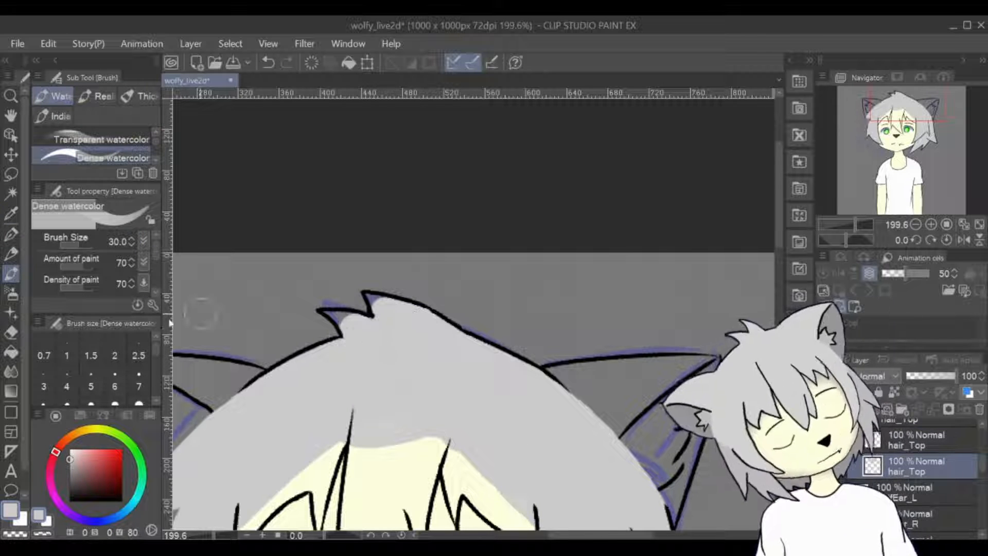
pyautogui.press('p')
pyautogui.click(901, 118)
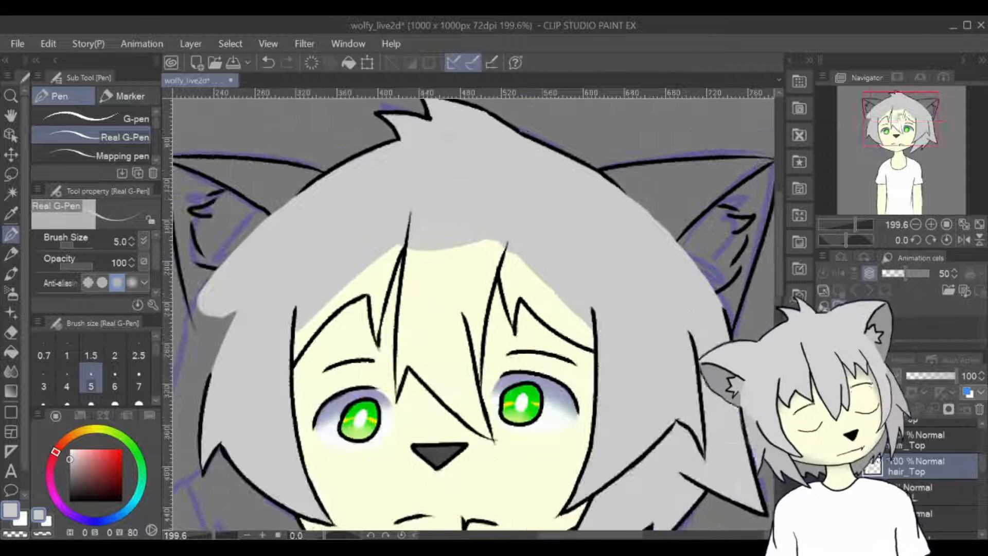
# - Hide the side, back and top hair folders and select the hair_Front colour layer
pyautogui.click(909, 471)
pyautogui.click(825, 472)
pyautogui.click(824, 472)
pyautogui.click(825, 472)
pyautogui.moveTo(981, 461); pyautogui.dragTo(981, 446)
pyautogui.moveTo(825, 432); pyautogui.dragTo(825, 511)
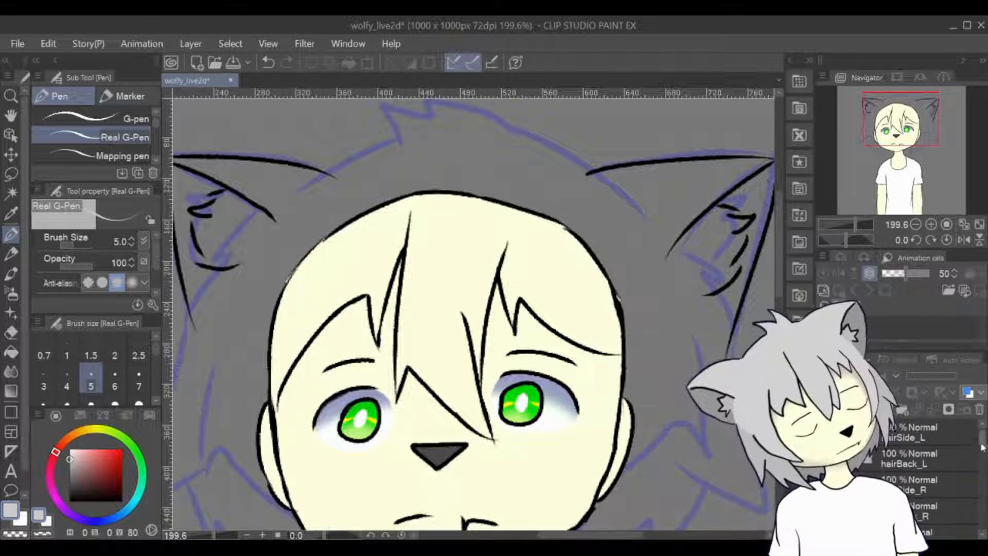
pyautogui.click(889, 487)
pyautogui.scroll(-1, 889, 487)
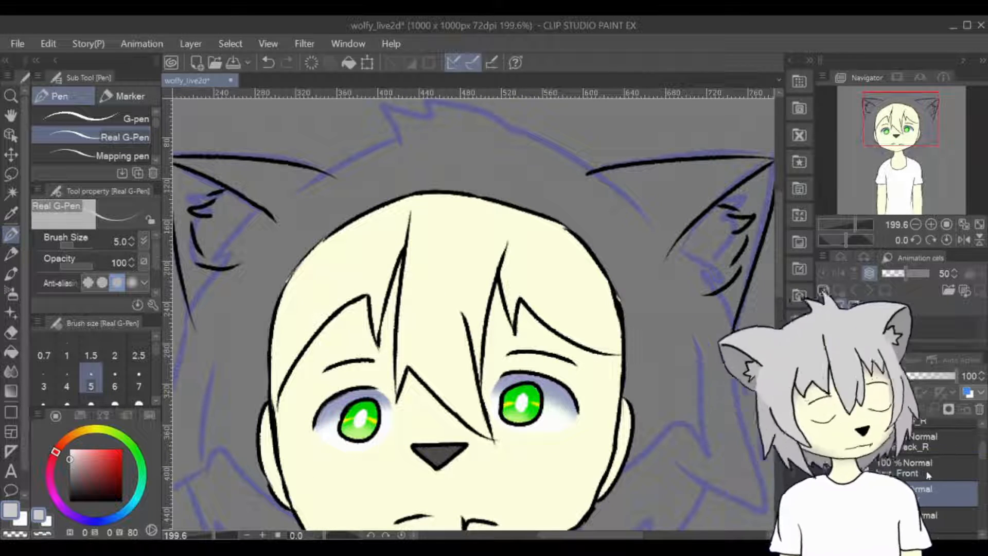
# - Paint the front fringe light grey on the hair_Front colour layer with the size 30 Dense watercolor brush, down to the pointed central strand
pyautogui.press('b')
pyautogui.moveTo(321, 285)
pyautogui.mouseDown()
pyautogui.moveTo(262, 373)
pyautogui.moveTo(260, 414)
pyautogui.mouseUp()
pyautogui.hotkey('ctrl', 'z')
pyautogui.moveTo(278, 343)
pyautogui.mouseDown()
pyautogui.moveTo(258, 411)
pyautogui.moveTo(350, 265)
pyautogui.moveTo(435, 188)
pyautogui.mouseUp()
pyautogui.moveTo(514, 227)
pyautogui.mouseDown()
pyautogui.moveTo(561, 307)
pyautogui.moveTo(608, 335)
pyautogui.moveTo(489, 206)
pyautogui.moveTo(371, 242)
pyautogui.mouseUp()
pyautogui.hotkey('ctrl', 'z')
pyautogui.moveTo(473, 165); pyautogui.dragTo(643, 319)
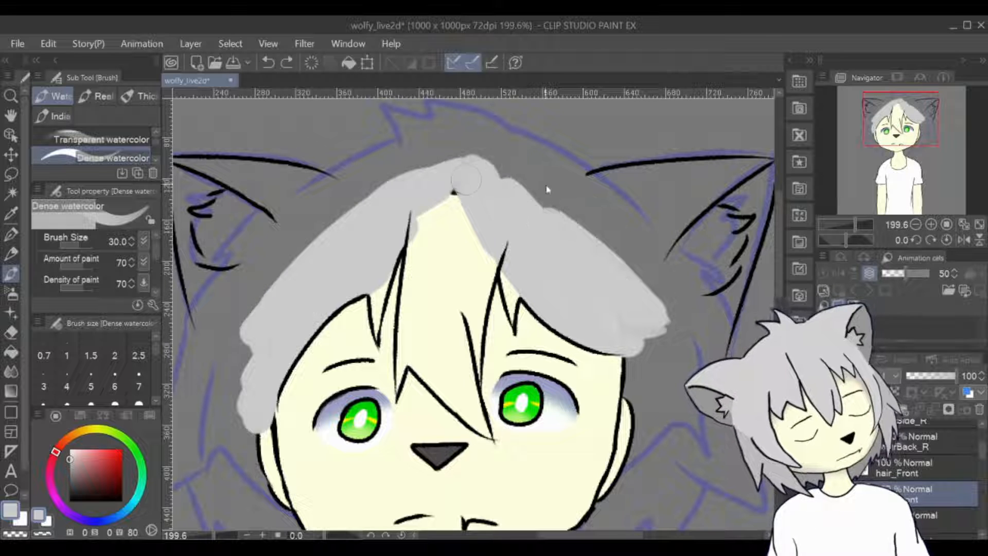
pyautogui.moveTo(453, 196)
pyautogui.mouseDown()
pyautogui.moveTo(437, 309)
pyautogui.moveTo(448, 370)
pyautogui.moveTo(468, 173)
pyautogui.mouseUp()
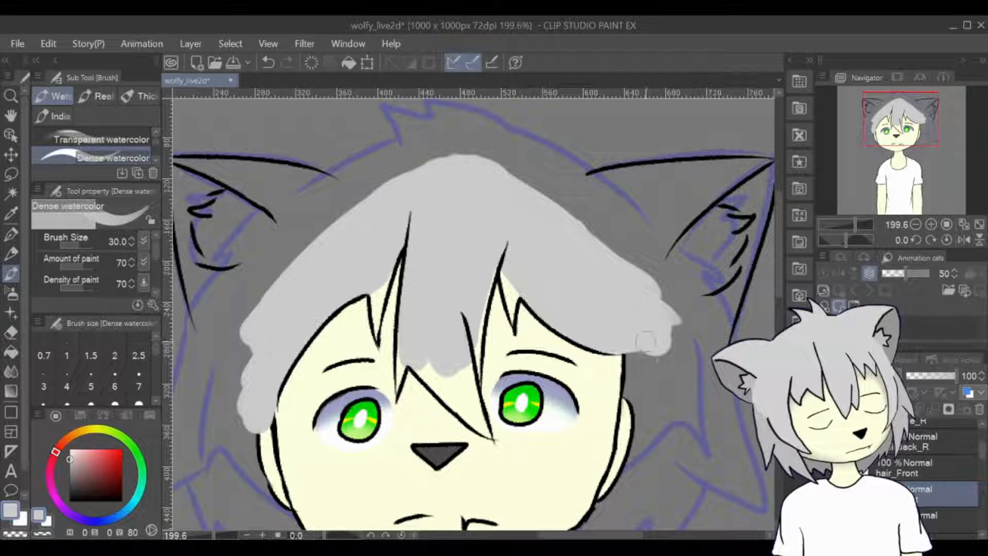
pyautogui.moveTo(611, 340); pyautogui.dragTo(619, 342)
pyautogui.moveTo(430, 368)
pyautogui.mouseDown()
pyautogui.moveTo(458, 394)
pyautogui.moveTo(476, 263)
pyautogui.moveTo(469, 398)
pyautogui.mouseUp()
pyautogui.press('p')
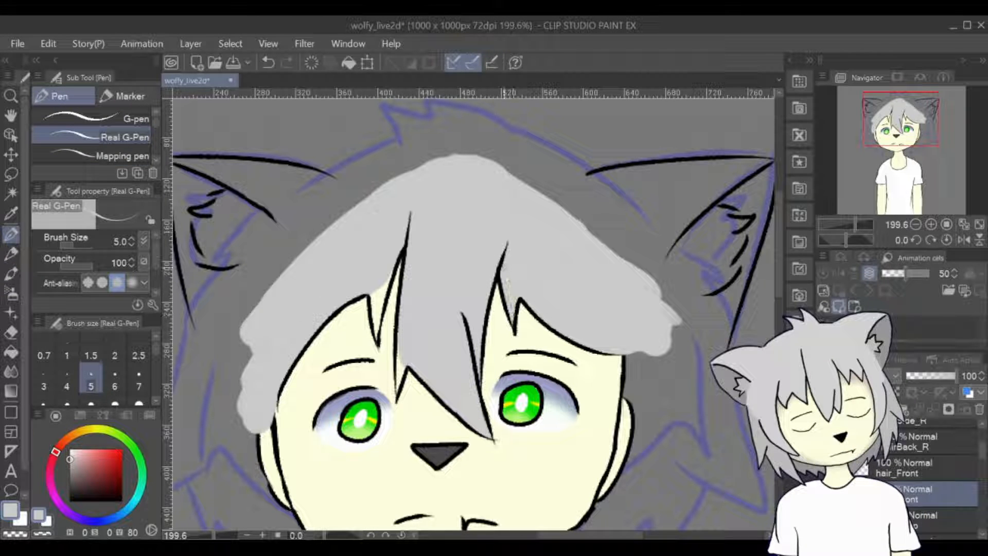
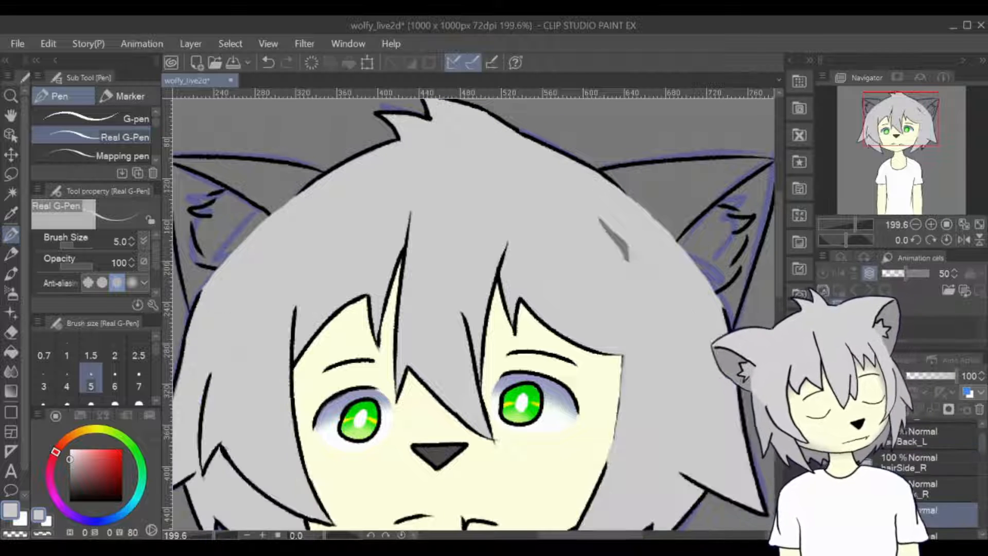
# - Fill the uncoloured gap in the viewer-right crown hair with light grey using the Dense watercolor brush
pyautogui.press('b')
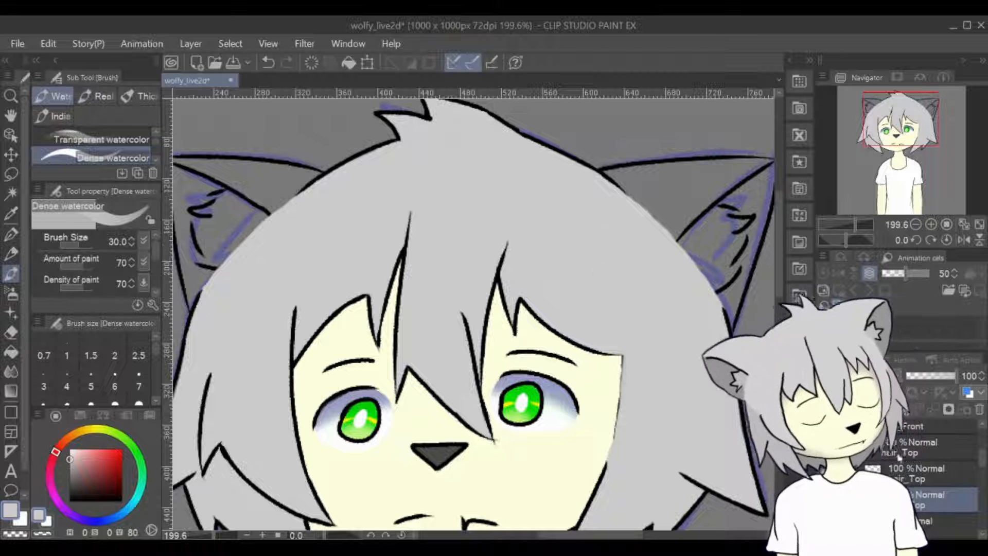
pyautogui.scroll(1, 949, 465)
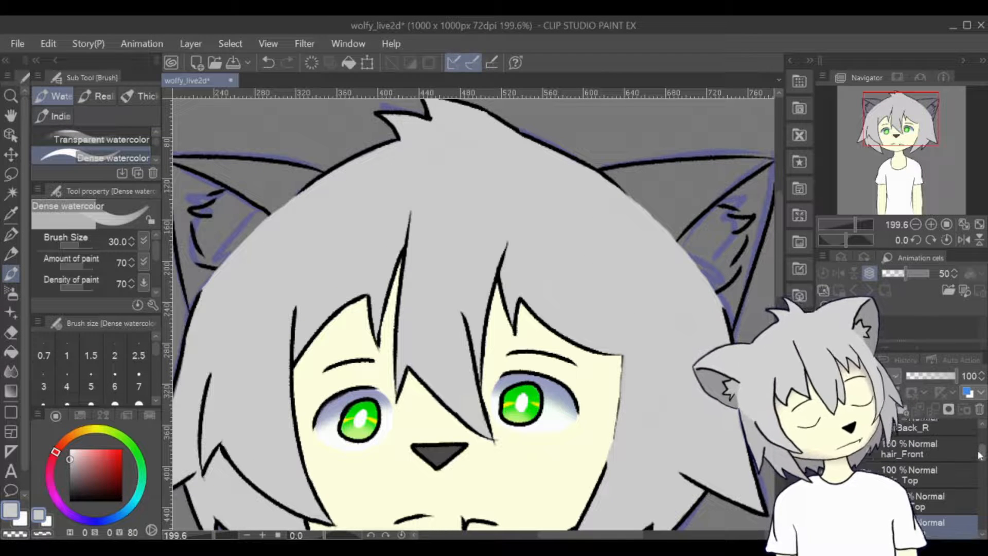
pyautogui.scroll(1, 957, 440)
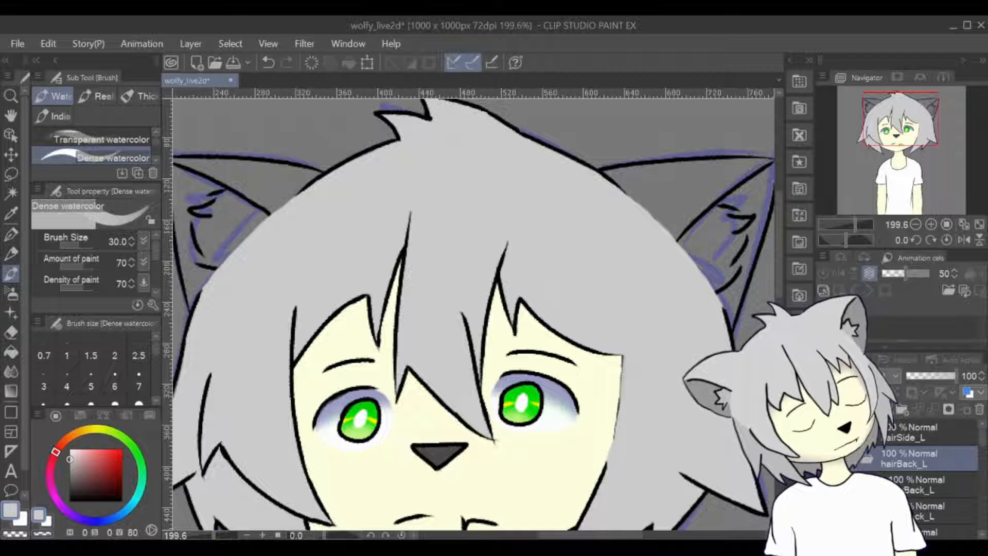
# - Restore the inner viewer-right side hair and its outline beside the face, and save the file
pyautogui.moveTo(473, 314); pyautogui.dragTo(403, 211)
pyautogui.hotkey('ctrl', 'z')
pyautogui.hotkey('ctrl', 'z')
pyautogui.hotkey('ctrl', 'z')
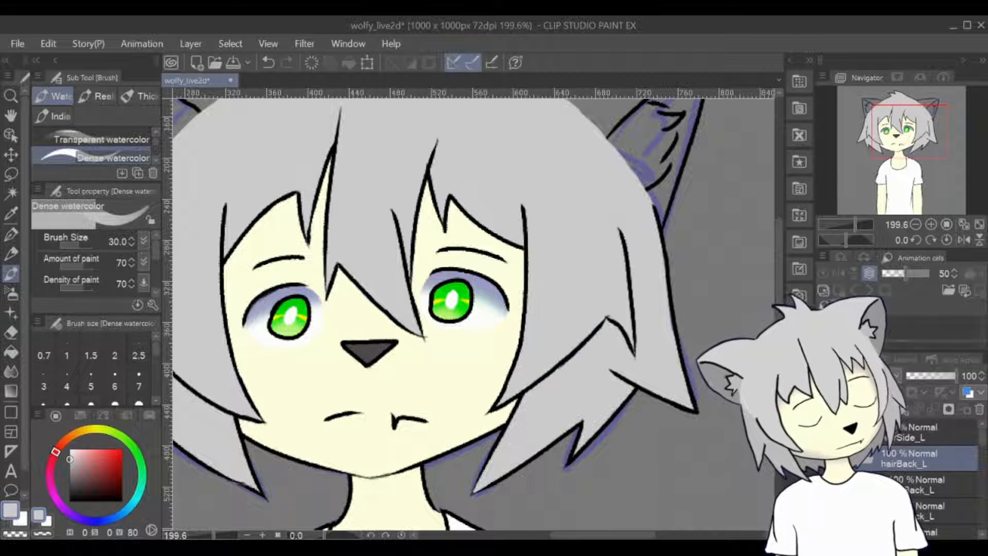
pyautogui.moveTo(903, 140); pyautogui.dragTo(898, 137)
pyautogui.hotkey('ctrl', 's')
# - Undo the last change made with the hair_Front layer active and save the file again
pyautogui.moveTo(981, 441); pyautogui.dragTo(981, 469)
pyautogui.hotkey('ctrl', 'z')
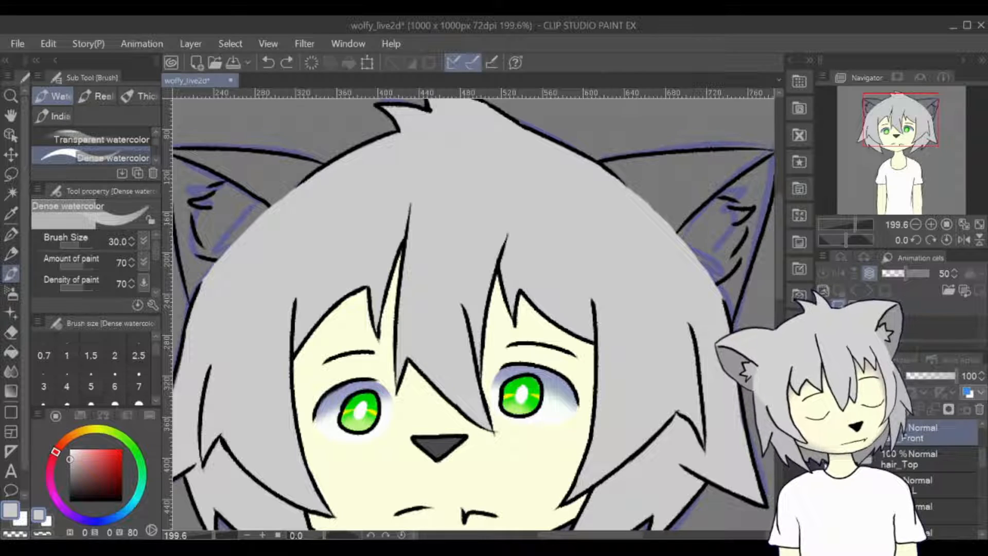
pyautogui.hotkey('ctrl', 's')
pyautogui.moveTo(901, 130)
pyautogui.mouseDown()
pyautogui.moveTo(907, 148)
pyautogui.moveTo(899, 134)
pyautogui.mouseUp()
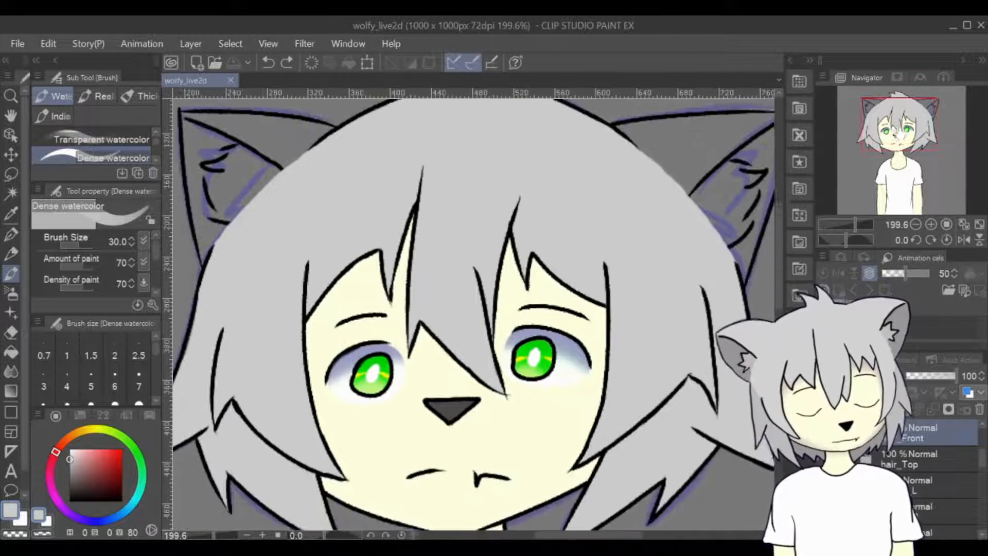
pyautogui.scroll(-3, 591, 325)
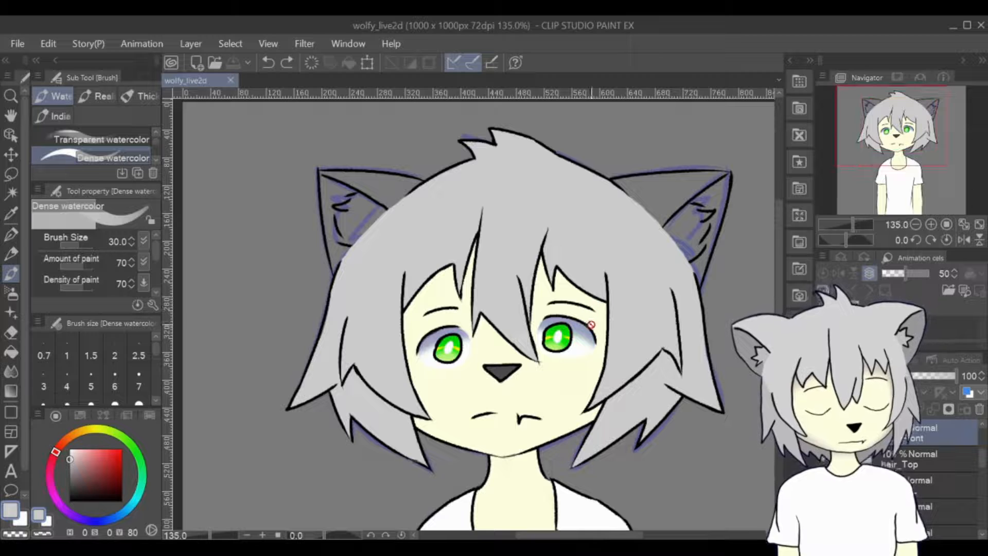
pyautogui.moveTo(901, 135); pyautogui.dragTo(912, 136)
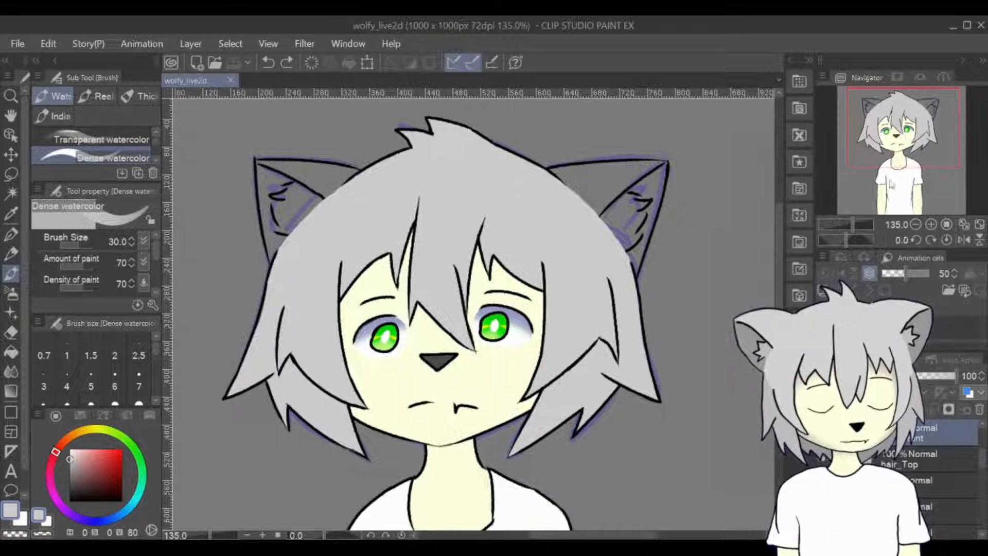
pyautogui.moveTo(980, 459); pyautogui.dragTo(981, 493)
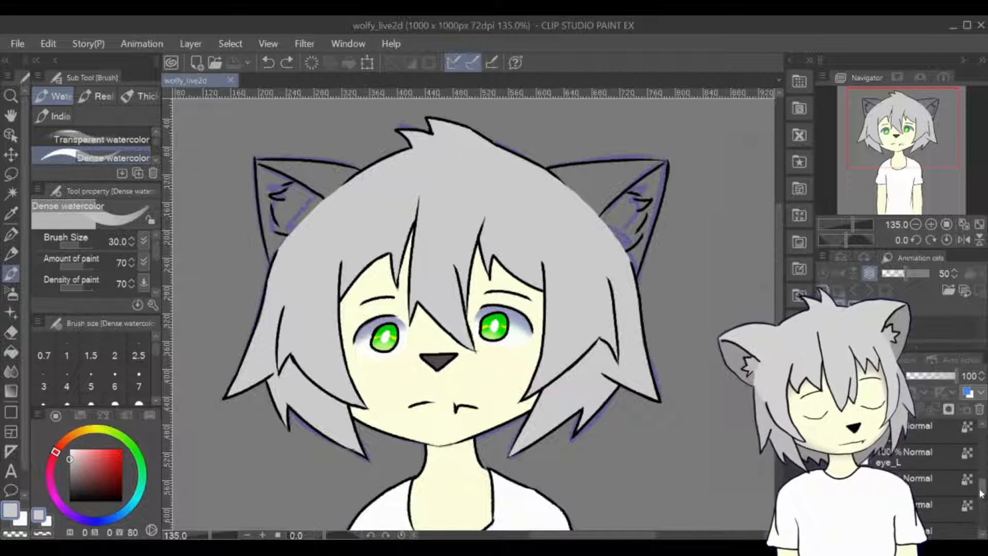
# - Lasso the viewer-right iris and enlarge it slightly on the iris_L layer, and clear the selection
pyautogui.click(927, 482)
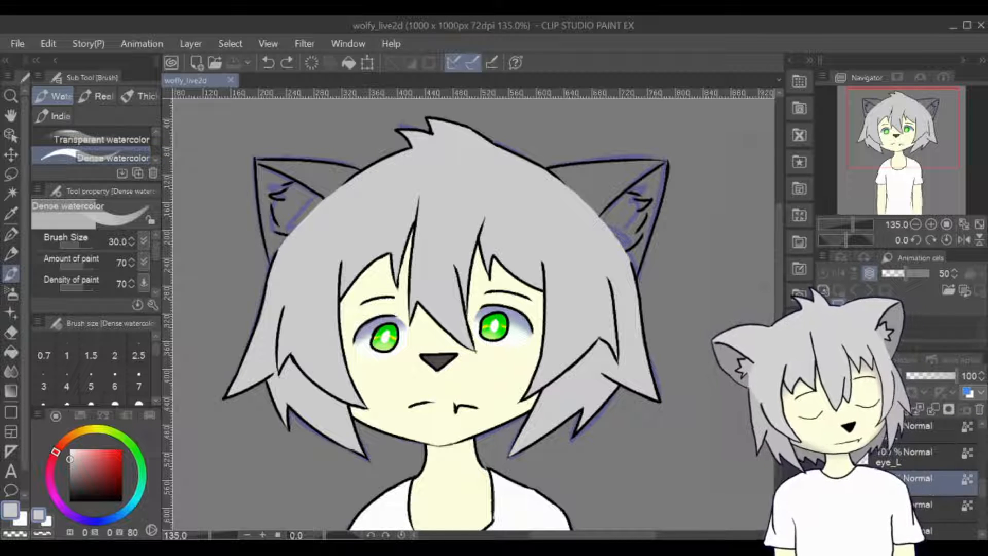
pyautogui.click(11, 174)
pyautogui.moveTo(497, 305); pyautogui.dragTo(508, 327)
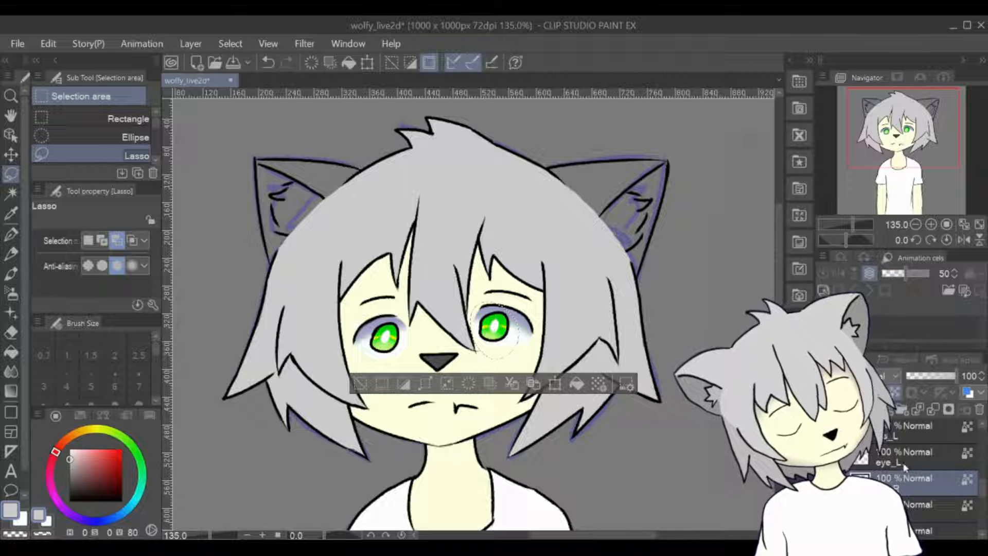
pyautogui.click(921, 431)
pyautogui.hotkey('ctrl', 't')
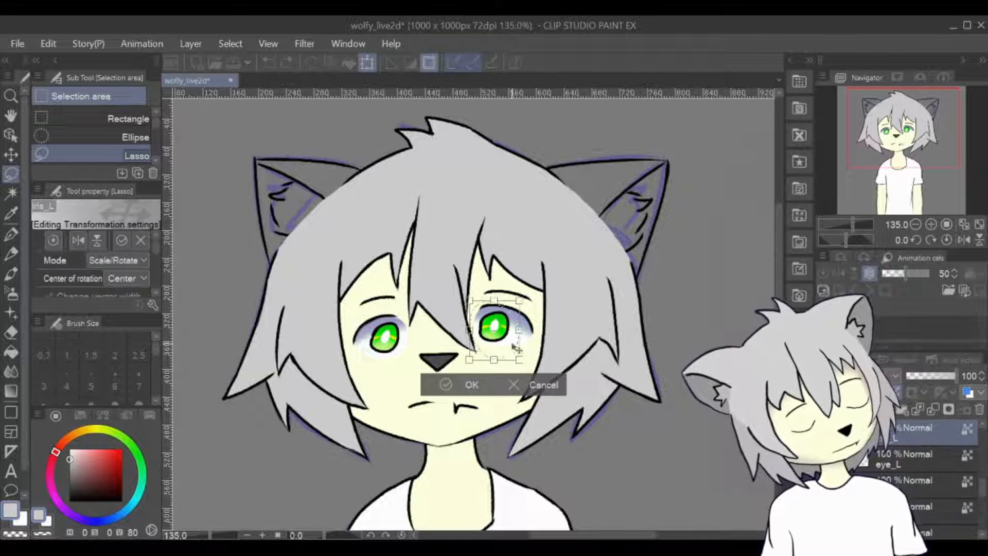
pyautogui.moveTo(497, 360)
pyautogui.mouseDown()
pyautogui.moveTo(496, 378)
pyautogui.moveTo(504, 355)
pyautogui.moveTo(498, 367)
pyautogui.mouseUp()
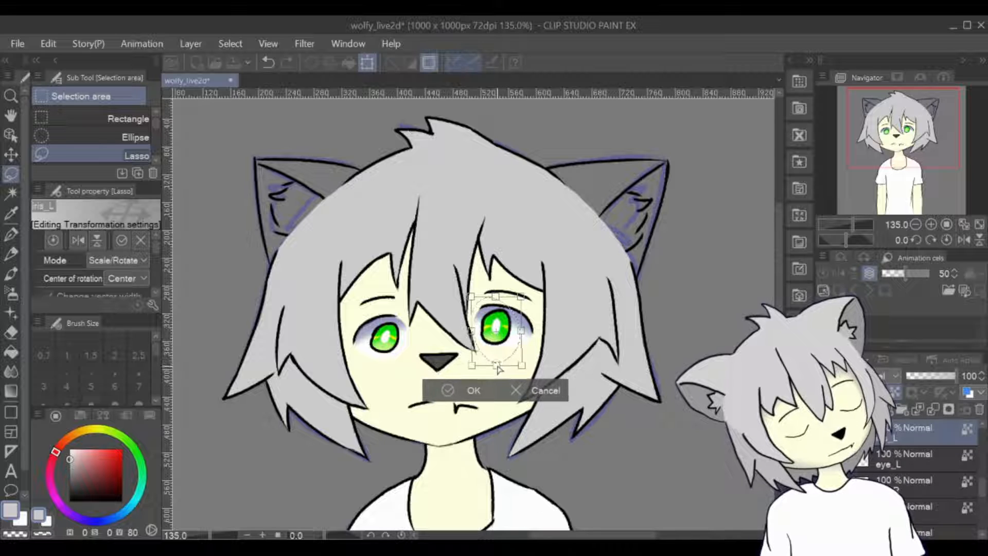
pyautogui.click(466, 390)
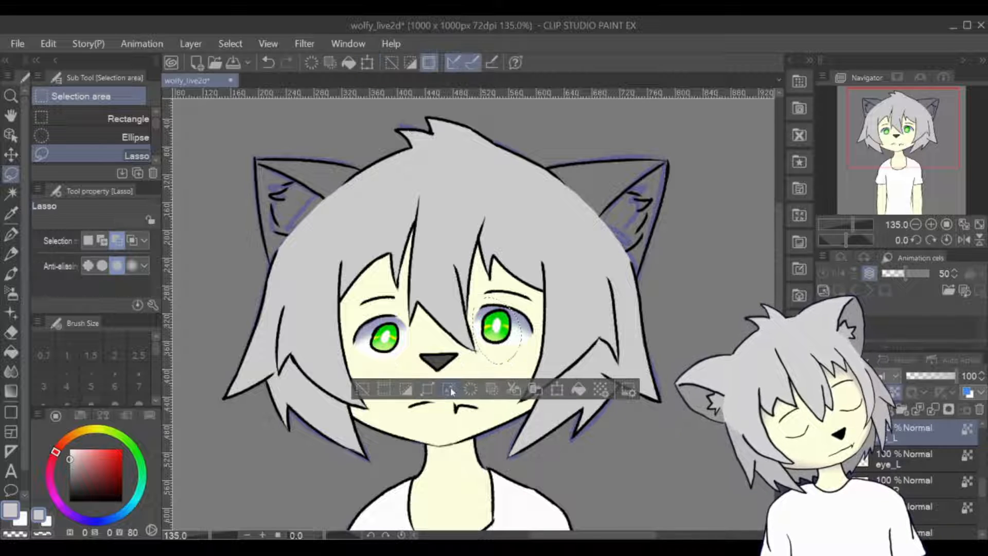
pyautogui.click(377, 389)
# - Lasso the viewer-left iris on the iris_R layer, adjust its shape with Scale/Rotate, deselect and save the file
pyautogui.click(936, 486)
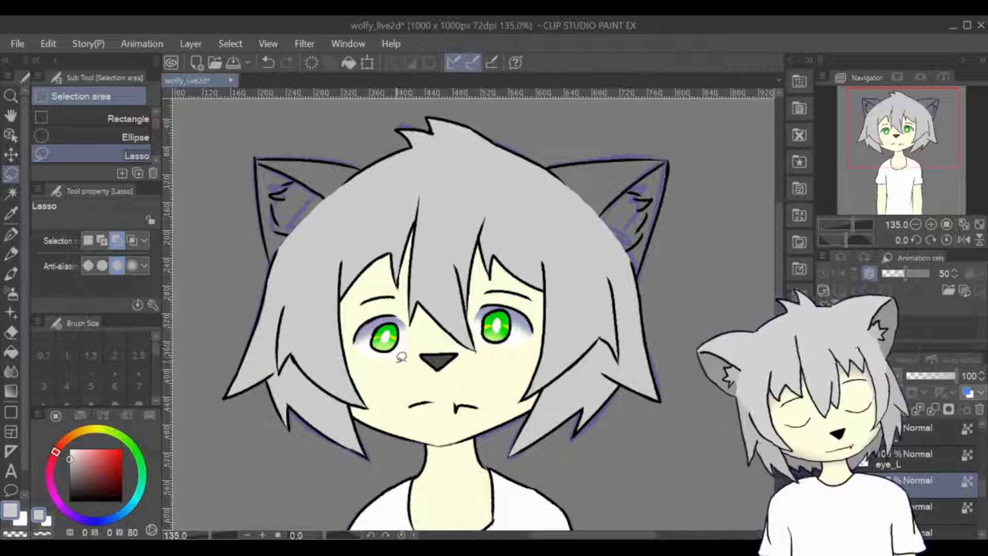
pyautogui.moveTo(405, 355)
pyautogui.mouseDown()
pyautogui.moveTo(361, 344)
pyautogui.moveTo(396, 387)
pyautogui.moveTo(396, 367)
pyautogui.moveTo(418, 373)
pyautogui.moveTo(406, 366)
pyautogui.moveTo(379, 381)
pyautogui.moveTo(391, 357)
pyautogui.mouseUp()
pyautogui.click(444, 401)
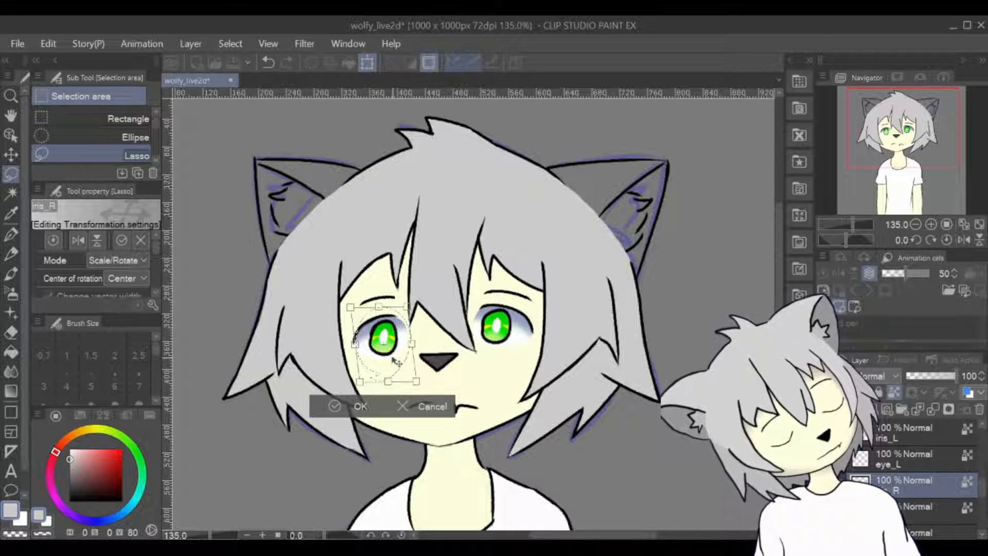
pyautogui.click(337, 409)
pyautogui.click(249, 410)
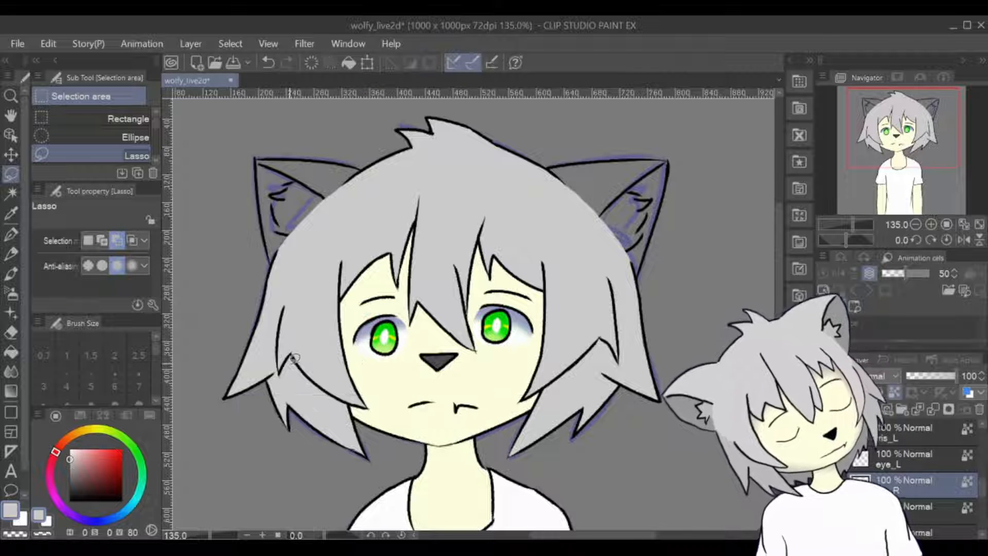
pyautogui.moveTo(890, 147)
pyautogui.mouseDown()
pyautogui.moveTo(905, 157)
pyautogui.moveTo(902, 148)
pyautogui.mouseUp()
pyautogui.hotkey('ctrl', 's')
# - Nudge the iris_R layer slightly down and the iris_L layer down and a little to the left with Move layer
pyautogui.press('k')
pyautogui.press('Down')
pyautogui.press('Down')
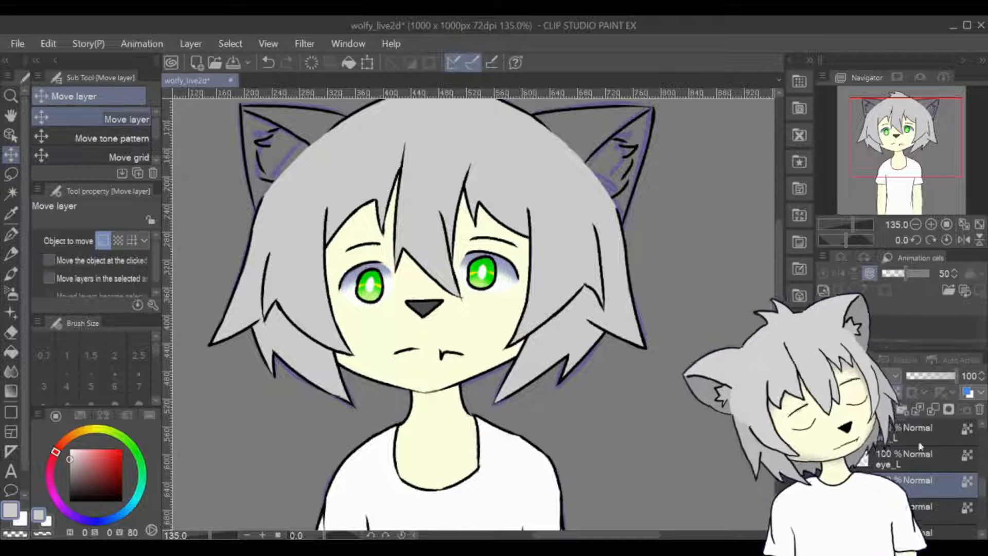
pyautogui.click(919, 433)
pyautogui.press('Down')
pyautogui.press('Down')
pyautogui.press('Down')
pyautogui.press('Down')
pyautogui.press('Down')
pyautogui.press('Down')
pyautogui.press('Left')
pyautogui.press('Left')
# - Shift the eye_L and eye_R layers slightly down to match the irises
pyautogui.click(909, 485)
pyautogui.click(909, 458)
pyautogui.moveTo(649, 404); pyautogui.dragTo(648, 407)
pyautogui.click(919, 507)
pyautogui.moveTo(577, 415); pyautogui.dragTo(577, 442)
pyautogui.scroll(-3, 951, 449)
# - Move the mouth layer slightly down and to the left, and save the file
pyautogui.click(938, 449)
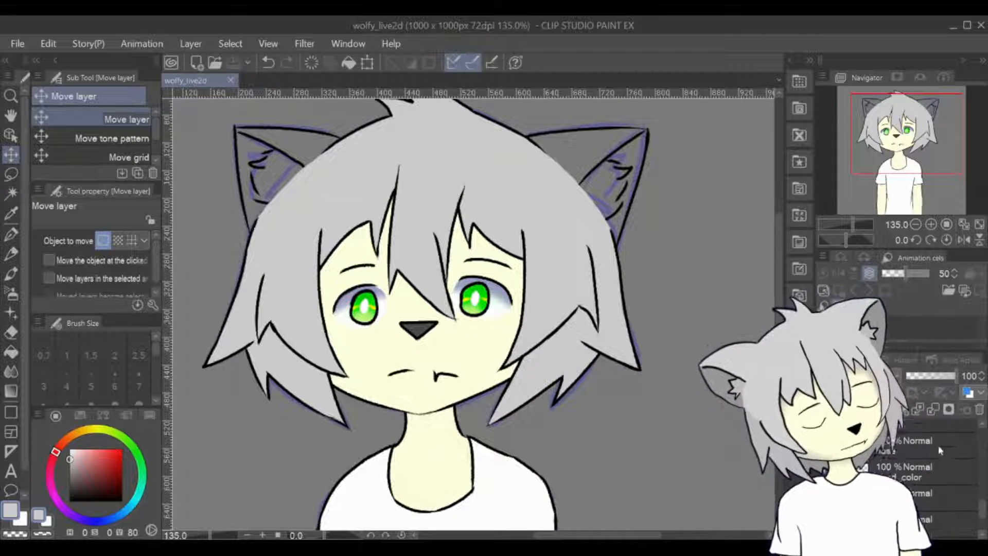
pyautogui.click(926, 432)
pyautogui.moveTo(631, 472); pyautogui.dragTo(629, 474)
pyautogui.click(927, 456)
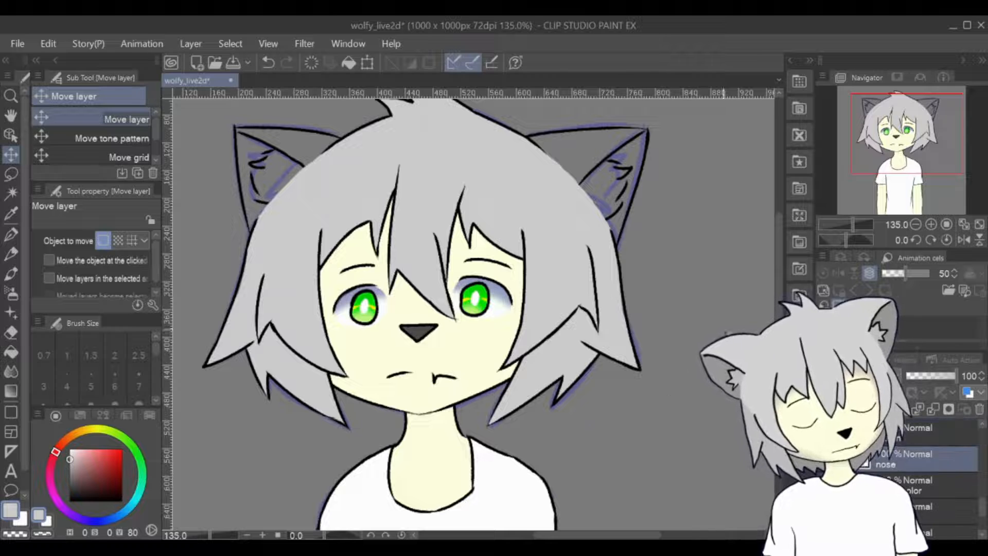
pyautogui.hotkey('ctrl', 's')
# - Touch up the viewer-right back hair outline on the hairBack_L line layer with the size 5 Real G-Pen, and save
pyautogui.scroll(3, 972, 493)
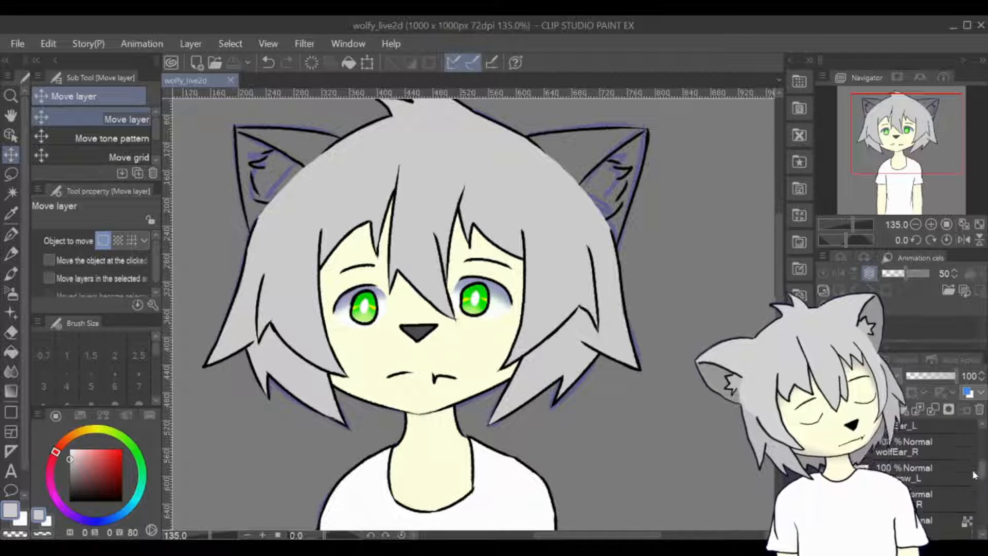
pyautogui.scroll(3, 957, 481)
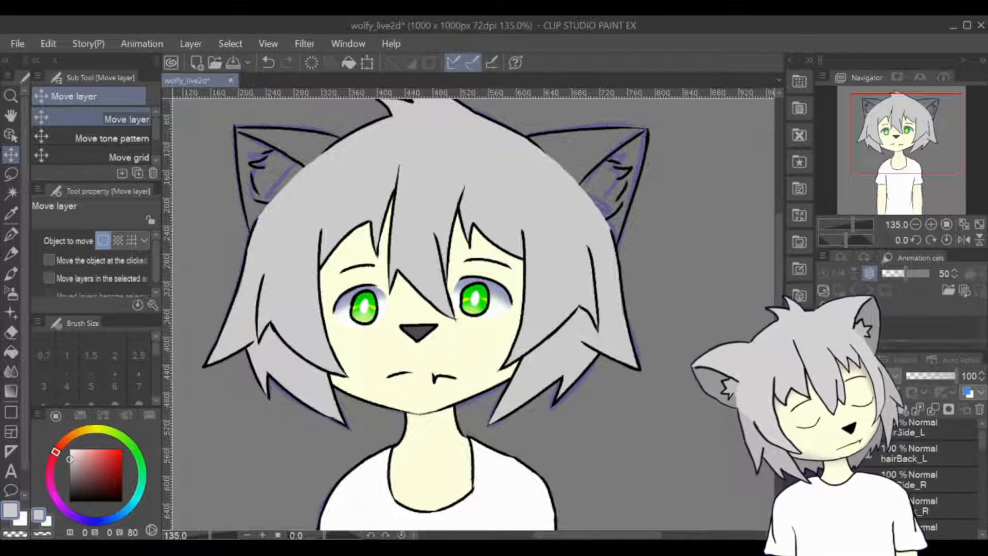
pyautogui.hotkey('ctrl', 'z')
pyautogui.press('p')
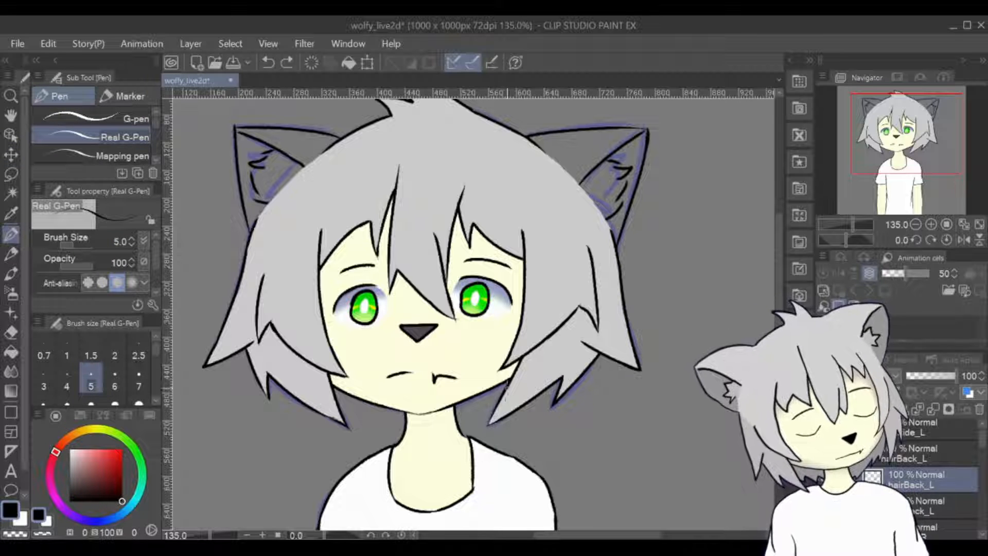
pyautogui.moveTo(507, 389); pyautogui.dragTo(496, 414)
pyautogui.scroll(-3, 916, 479)
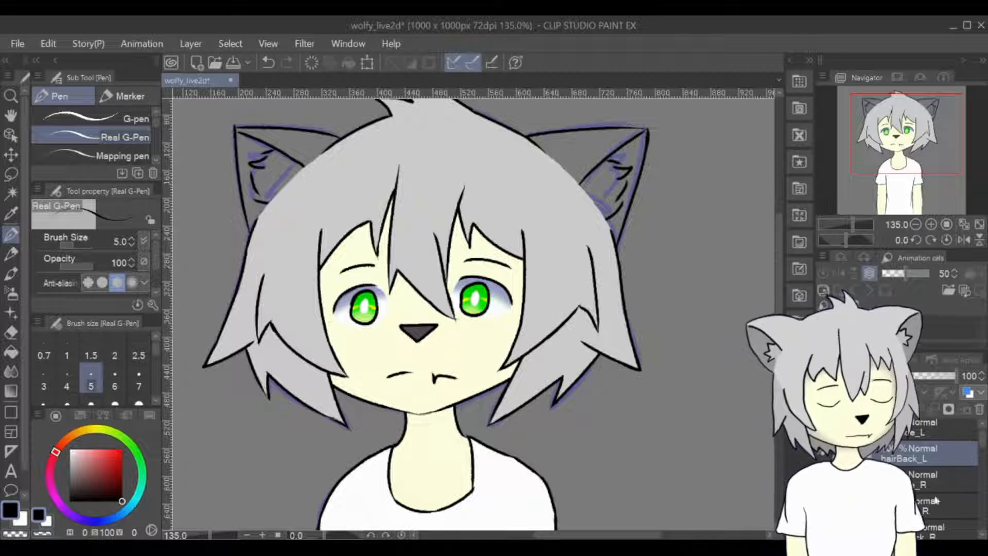
pyautogui.click(916, 485)
pyautogui.click(916, 461)
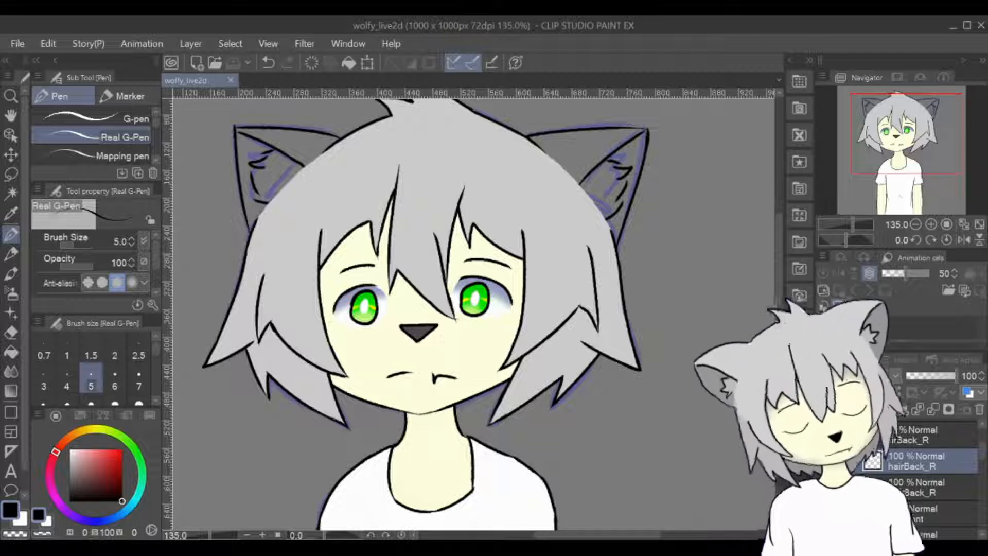
pyautogui.hotkey('ctrl', 's')
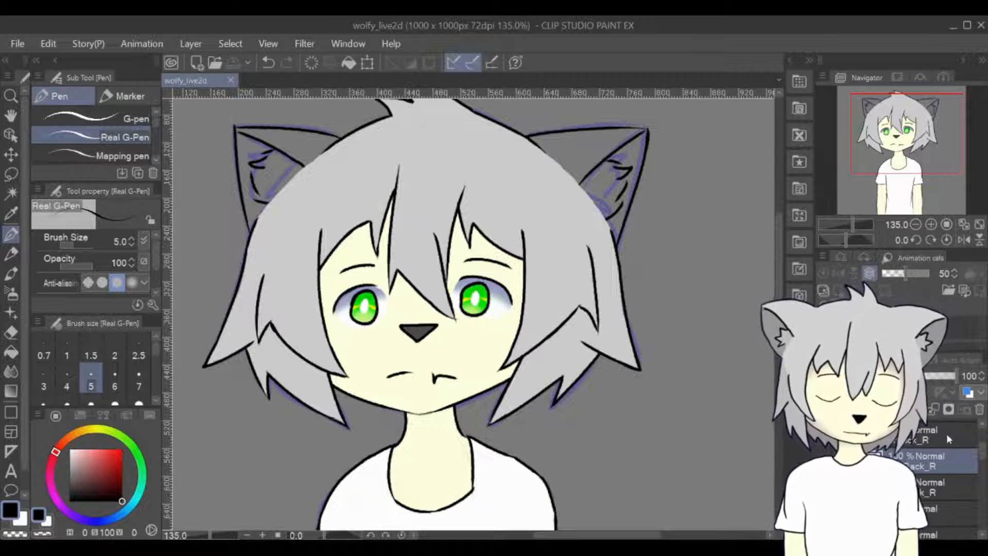
# - Put each wolf ear's line art and a new colour layer into its own folder, named wolfEar_L and wolfEar_R
pyautogui.click(952, 507)
pyautogui.moveTo(981, 452)
pyautogui.mouseDown()
pyautogui.moveTo(980, 480)
pyautogui.moveTo(981, 470)
pyautogui.mouseUp()
pyautogui.click(942, 452)
pyautogui.click(937, 486)
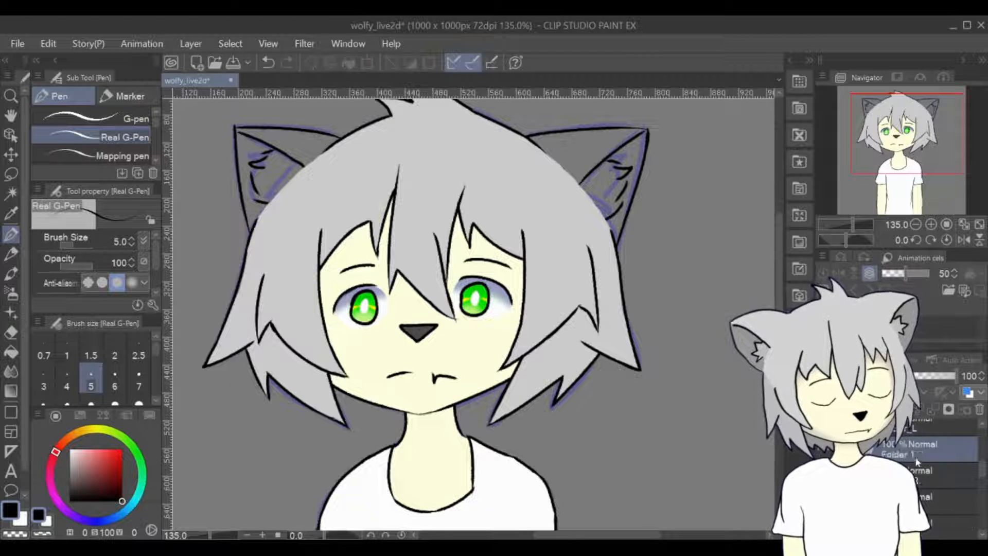
pyautogui.click(858, 449)
pyautogui.click(936, 500)
# - Paint the viewer-left ear light grey, sampled from the hair, on the wolfEar_R colour layer with the size 30 Dense watercolor brush
pyautogui.press('i')
pyautogui.click(444, 139)
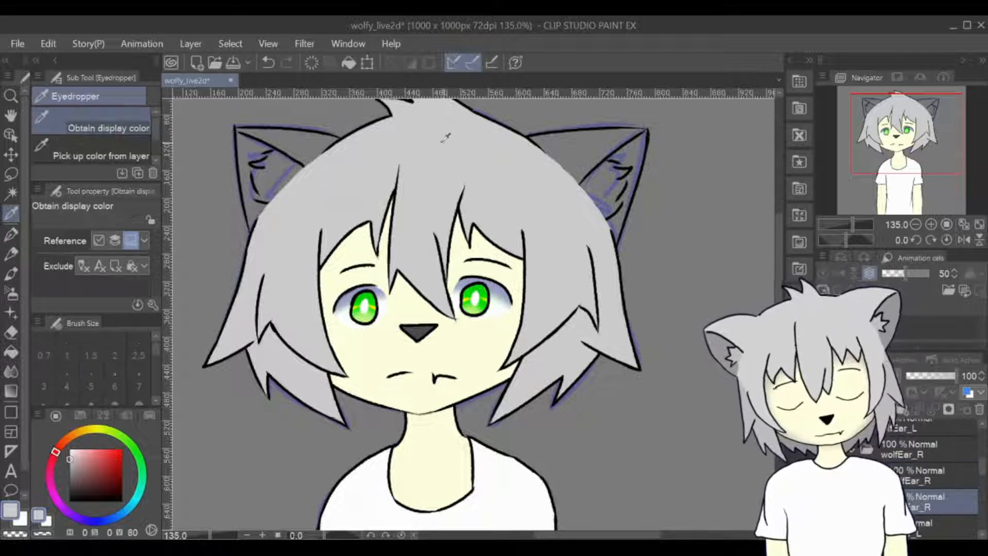
pyautogui.press('b')
pyautogui.hotkey('ctrl', '+')
pyautogui.moveTo(309, 154); pyautogui.dragTo(383, 211)
pyautogui.moveTo(309, 174)
pyautogui.mouseDown()
pyautogui.moveTo(355, 205)
pyautogui.moveTo(389, 182)
pyautogui.moveTo(309, 216)
pyautogui.moveTo(312, 254)
pyautogui.moveTo(301, 216)
pyautogui.moveTo(309, 183)
pyautogui.moveTo(355, 204)
pyautogui.mouseUp()
pyautogui.hotkey('ctrl', 'z')
# - Paint the inside of the viewer-left ear white on the wolfEar_R colour layer with the Dense watercolor brush
pyautogui.press('p')
pyautogui.press('b')
pyautogui.click(894, 392)
pyautogui.click(70, 449)
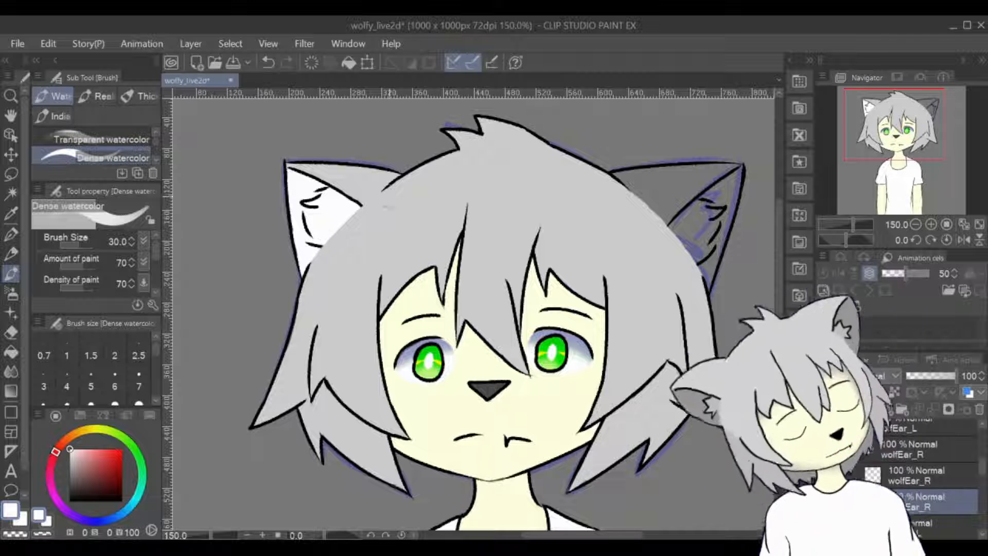
# - Hide the hair over the viewer-left ear and tidy the grey and white fill along the ear's base
pyautogui.click(795, 479)
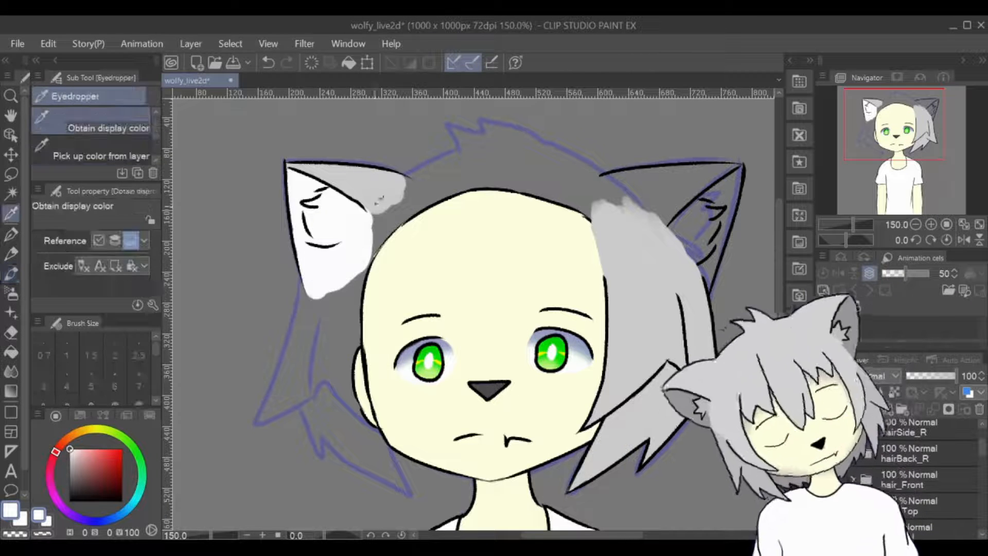
pyautogui.keyDown('alt'); pyautogui.click(376, 202); pyautogui.keyUp('alt')
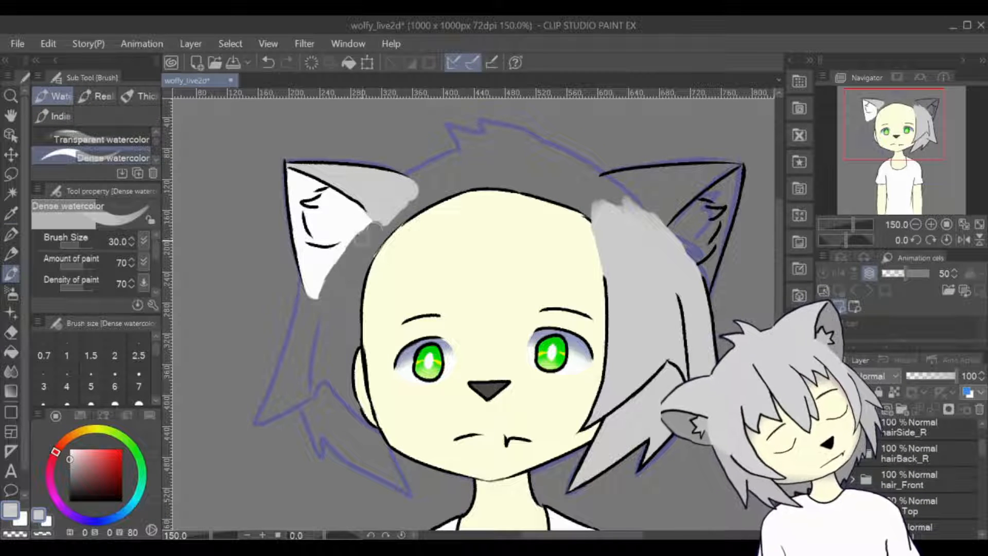
pyautogui.press('x')
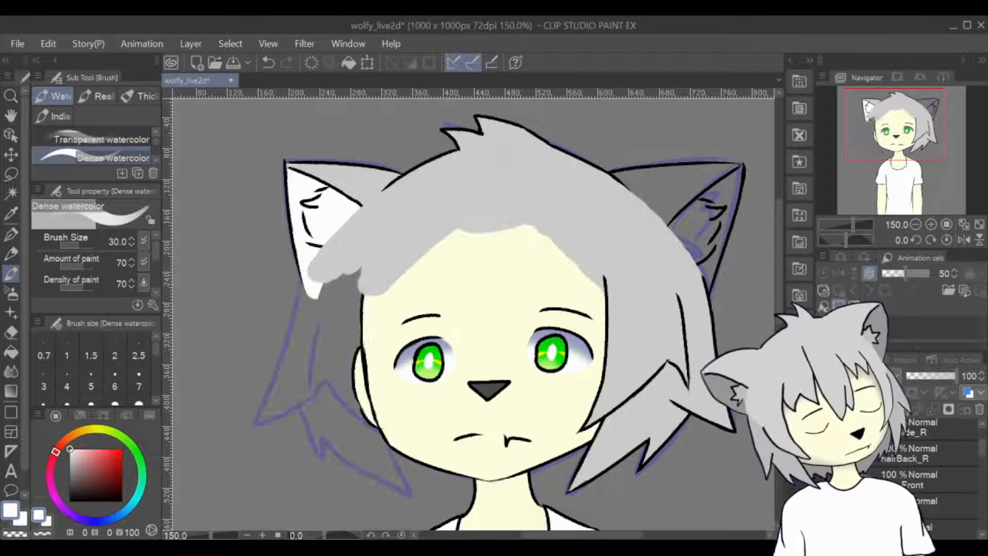
# - Paint the viewer-right ear light grey with a white inside on the wolfEar_L colour layer using the Dense watercolor brush
pyautogui.scroll(-2, 984, 462)
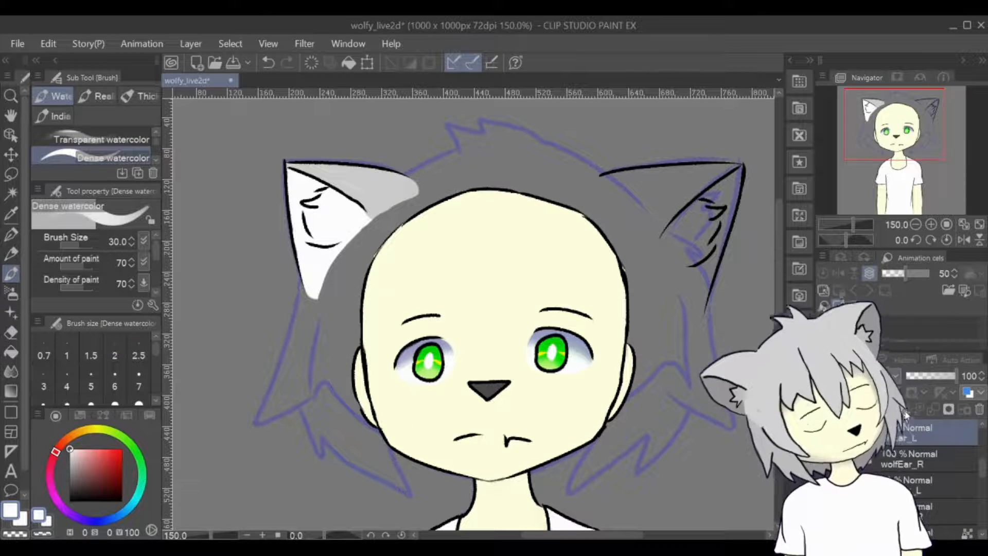
pyautogui.moveTo(515, 268); pyautogui.dragTo(391, 255)
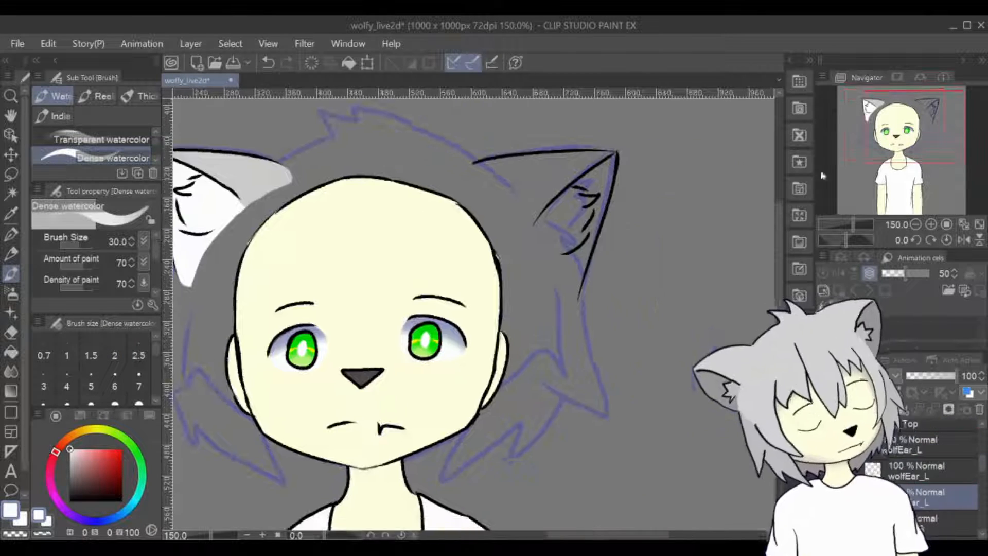
pyautogui.keyDown('alt'); pyautogui.click(247, 172); pyautogui.keyUp('alt')
pyautogui.moveTo(463, 180); pyautogui.dragTo(520, 170)
pyautogui.moveTo(607, 163); pyautogui.dragTo(483, 191)
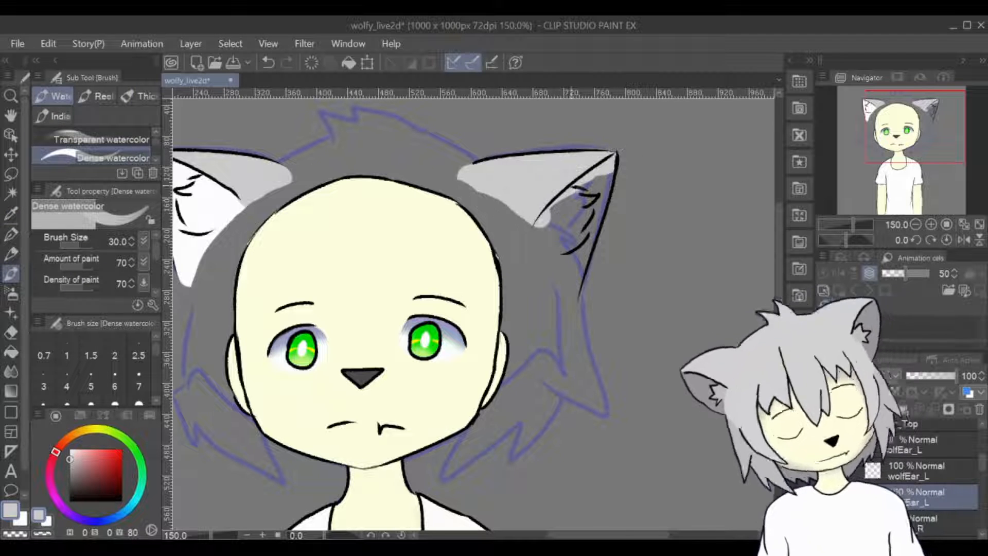
pyautogui.moveTo(610, 165); pyautogui.dragTo(585, 262)
pyautogui.moveTo(610, 166); pyautogui.dragTo(563, 301)
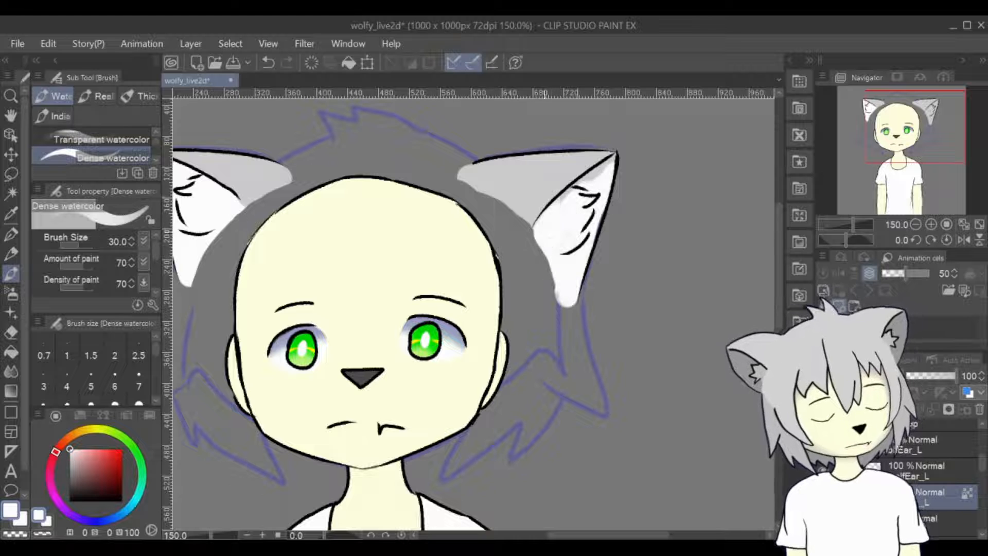
# - Show all hair sections again and save the file
pyautogui.press('p')
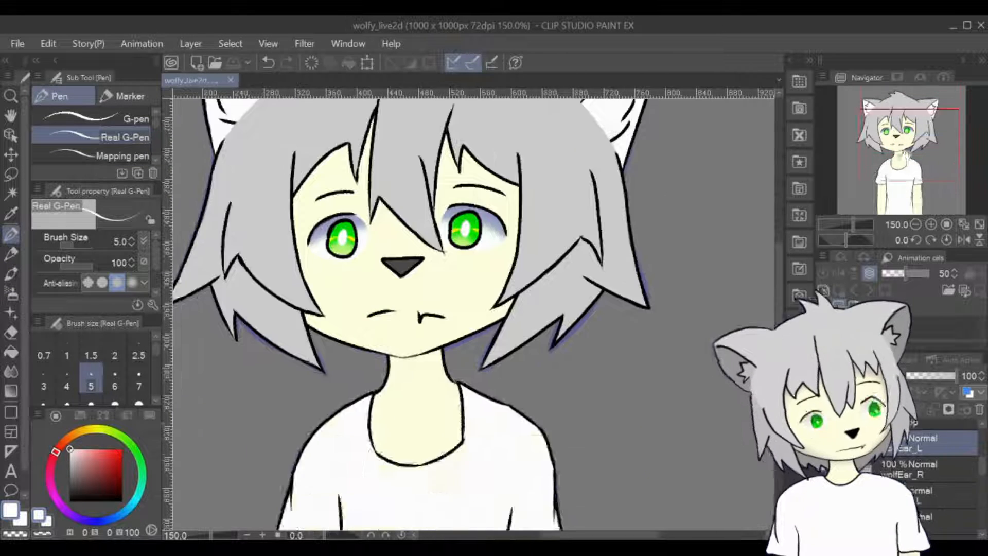
pyautogui.scroll(-2, 581, 258)
pyautogui.moveTo(885, 116); pyautogui.dragTo(889, 105)
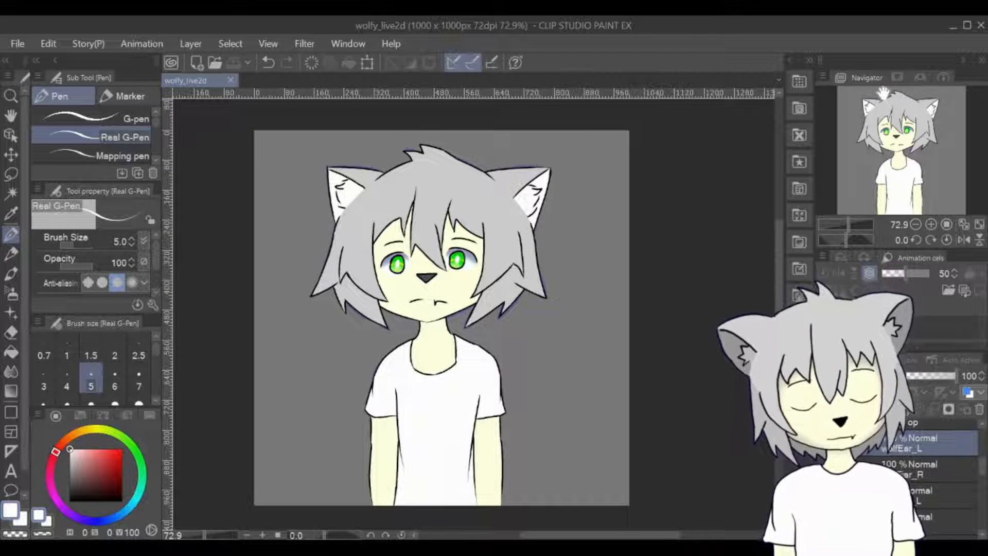
pyautogui.scroll(1, 524, 359)
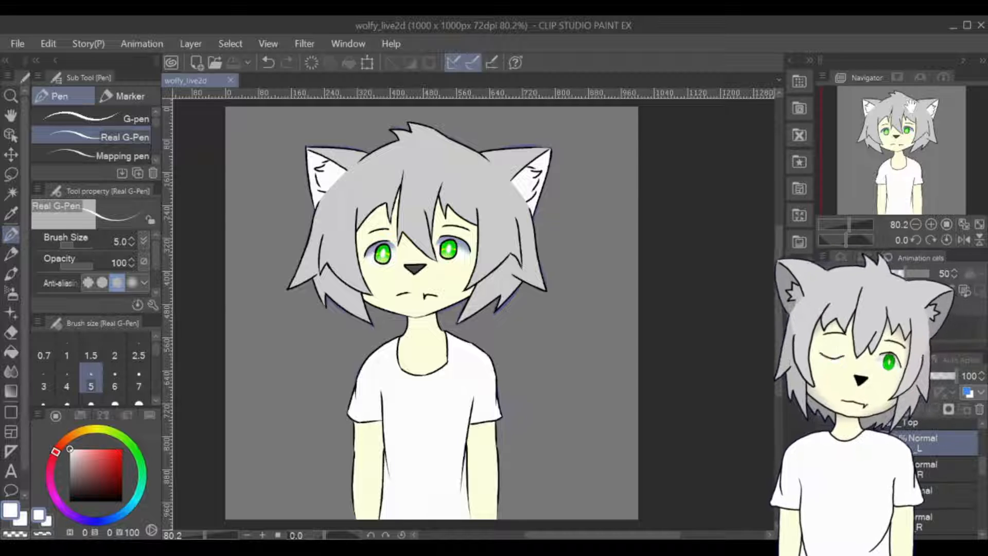
pyautogui.moveTo(910, 105); pyautogui.dragTo(883, 146)
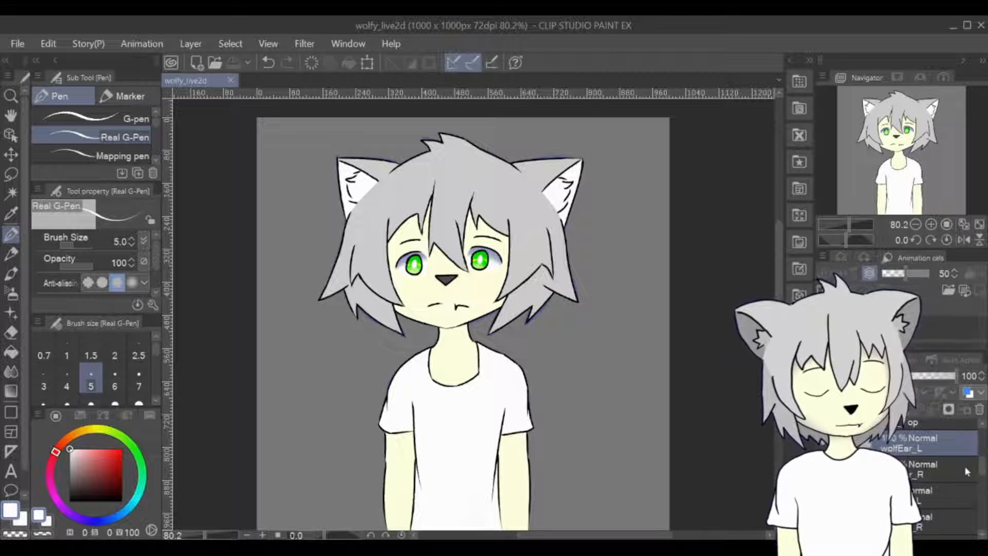
# - Lasso the whole head on the head layer, shift it slightly right and down with a transform, and deselect
pyautogui.moveTo(980, 467); pyautogui.dragTo(955, 512)
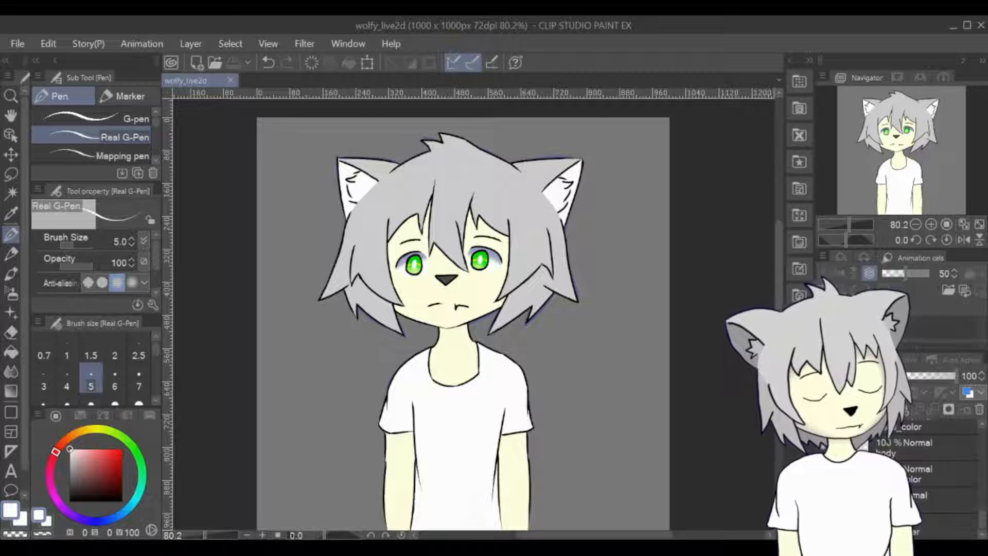
pyautogui.scroll(1, 926, 473)
pyautogui.click(947, 475)
pyautogui.press('m')
pyautogui.moveTo(389, 354); pyautogui.dragTo(399, 360)
pyautogui.hotkey('ctrl', 't')
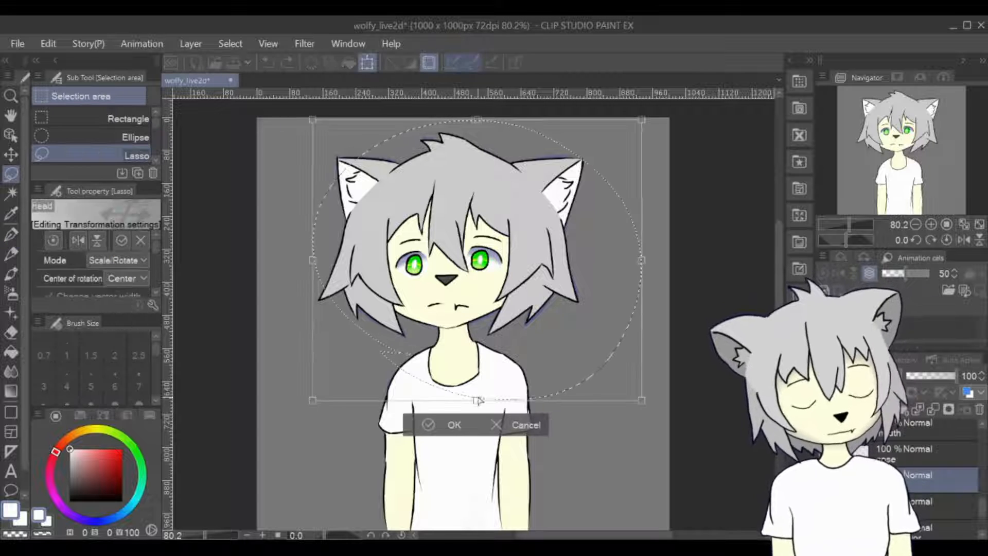
pyautogui.moveTo(477, 400); pyautogui.dragTo(479, 401)
pyautogui.press('Return')
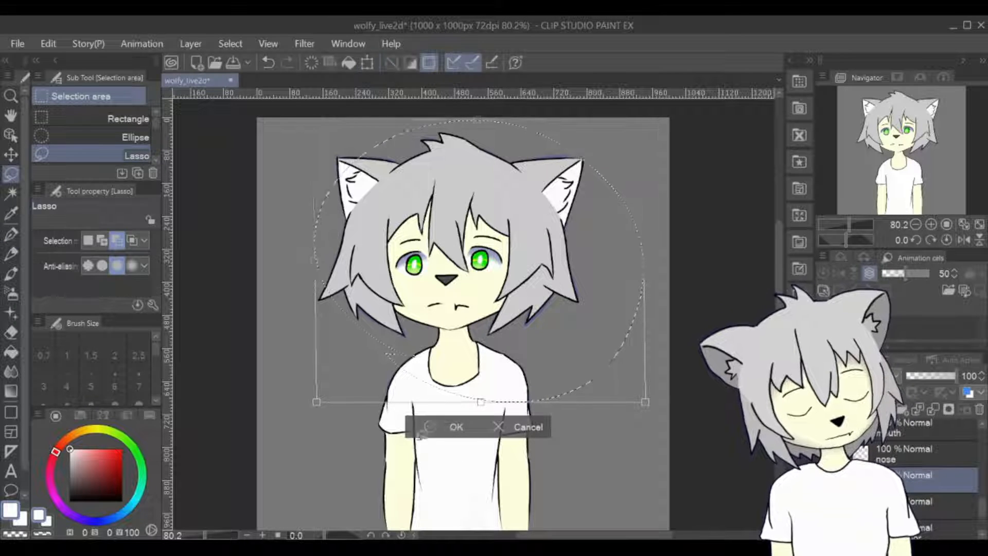
pyautogui.hotkey('ctrl', 'd')
# - Undo the last change, then transform the selected head on the head layer to taper its lower part, widen the sides slightly, and apply
pyautogui.moveTo(981, 502); pyautogui.dragTo(983, 447)
pyautogui.hotkey('ctrl', 'z')
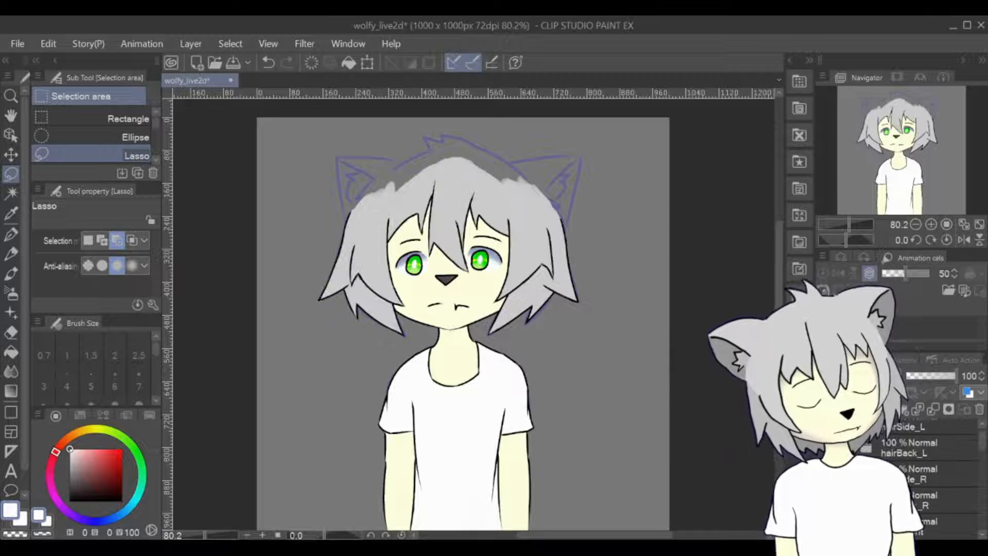
pyautogui.hotkey('ctrl', 't')
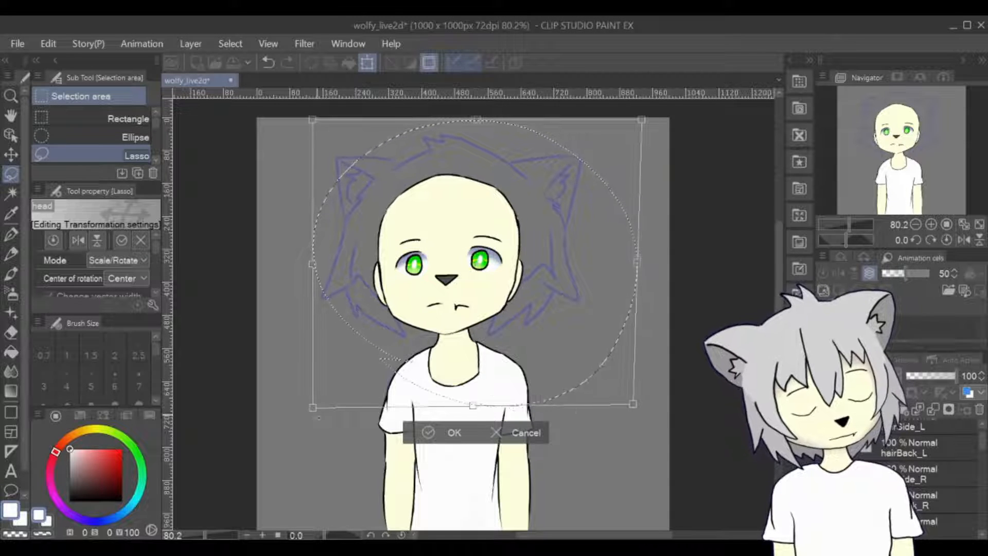
pyautogui.moveTo(315, 405); pyautogui.dragTo(336, 398)
pyautogui.moveTo(484, 402); pyautogui.dragTo(476, 398)
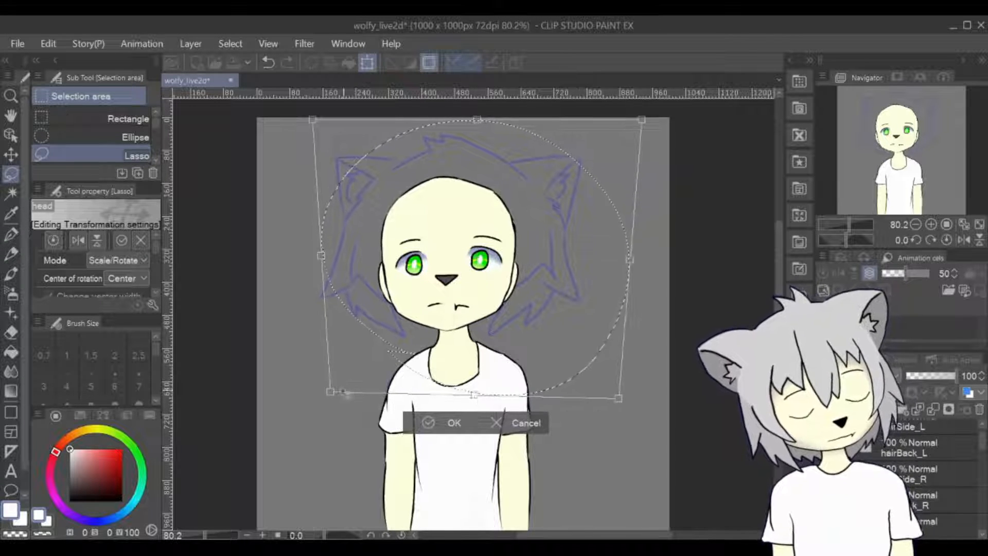
pyautogui.moveTo(321, 257); pyautogui.dragTo(314, 258)
pyautogui.moveTo(630, 261); pyautogui.dragTo(632, 264)
pyautogui.moveTo(501, 354); pyautogui.dragTo(504, 353)
pyautogui.press('Return')
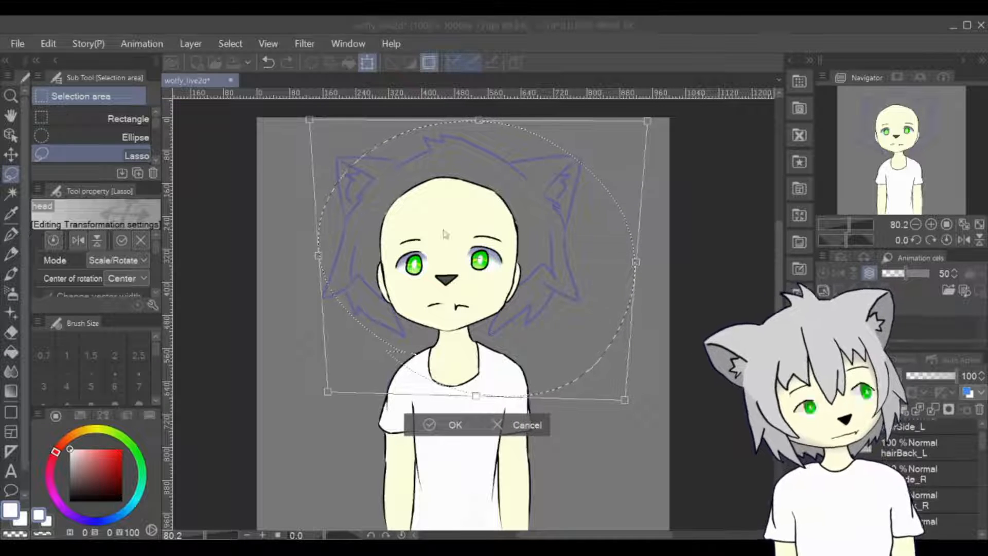
# - Switch to the Move layer tool, deselect the head area and save the file
pyautogui.press('k')
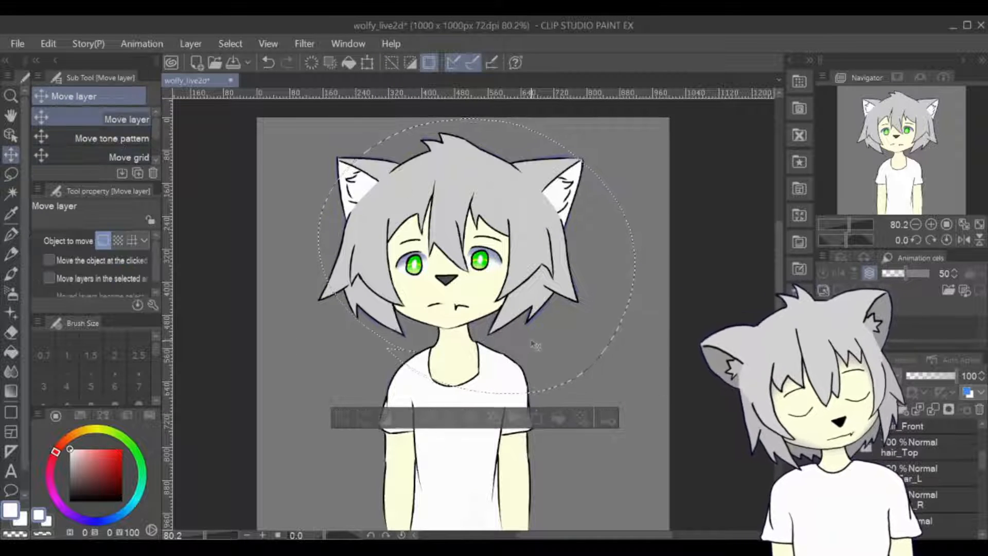
pyautogui.hotkey('ctrl', 'd')
pyautogui.hotkey('ctrl', 's')
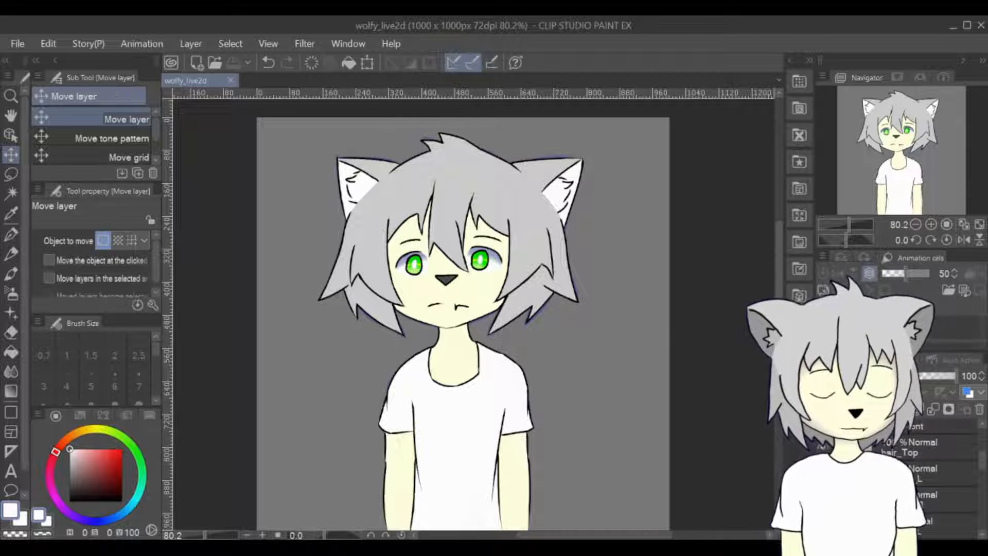
# - Select all the head layers, including face, hair and wolf ears, move them together slightly down over the neck, and save
pyautogui.moveTo(982, 467); pyautogui.dragTo(973, 508)
pyautogui.click(967, 434)
pyautogui.keyDown('shift'); pyautogui.click(940, 460); pyautogui.keyUp('shift')
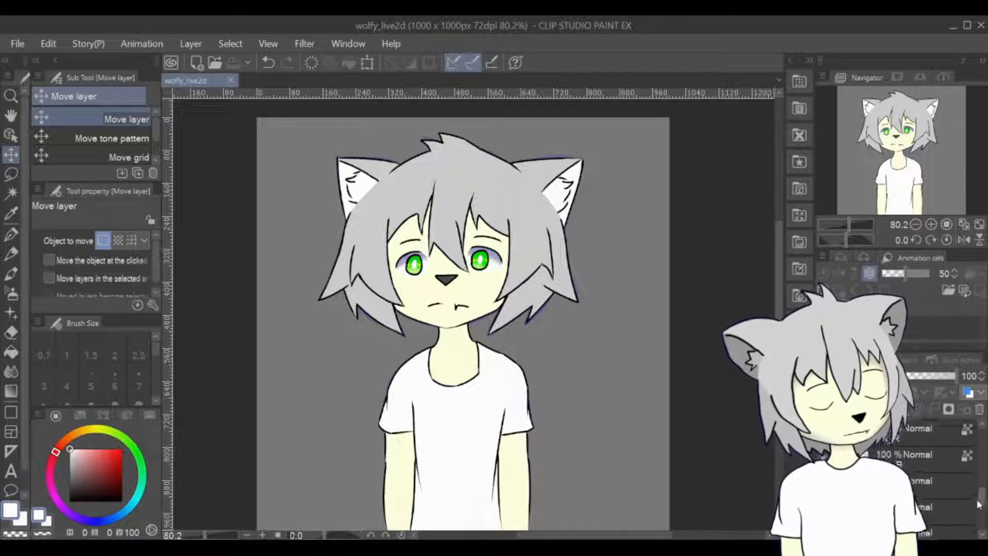
pyautogui.moveTo(602, 427); pyautogui.dragTo(609, 444)
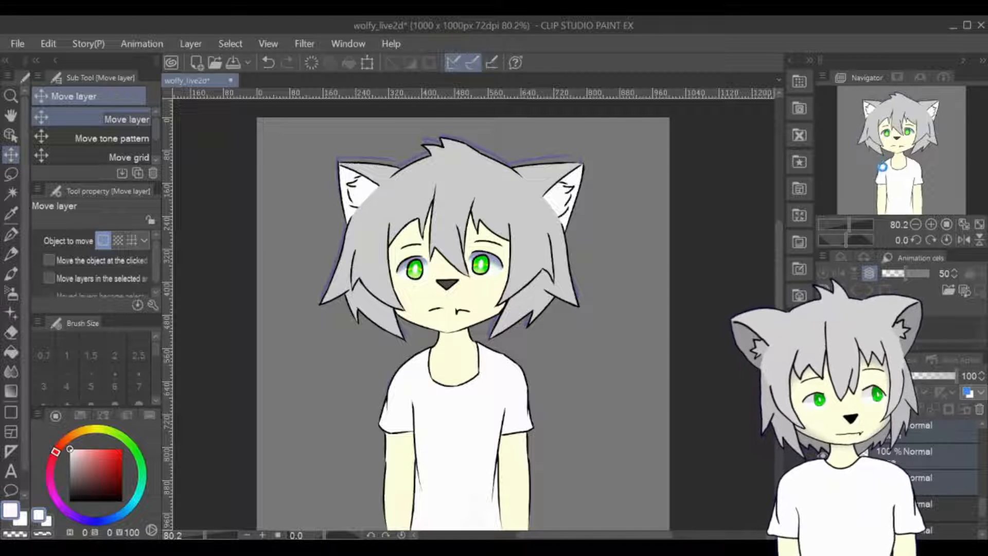
pyautogui.hotkey('ctrl', 's')
# - Bring the whole canvas into view and hide the purple sketch layer
pyautogui.moveTo(896, 136); pyautogui.dragTo(897, 141)
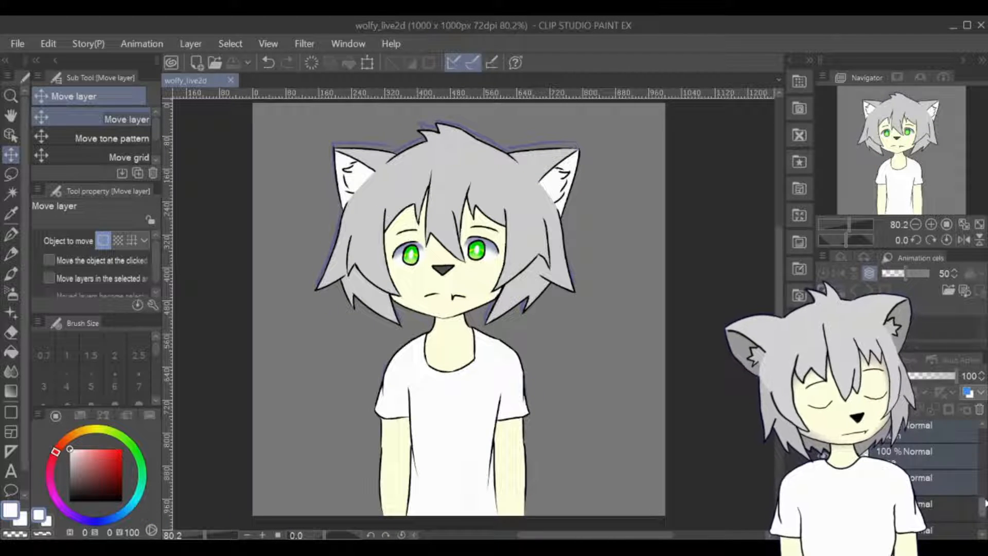
pyautogui.scroll(-2, 950, 511)
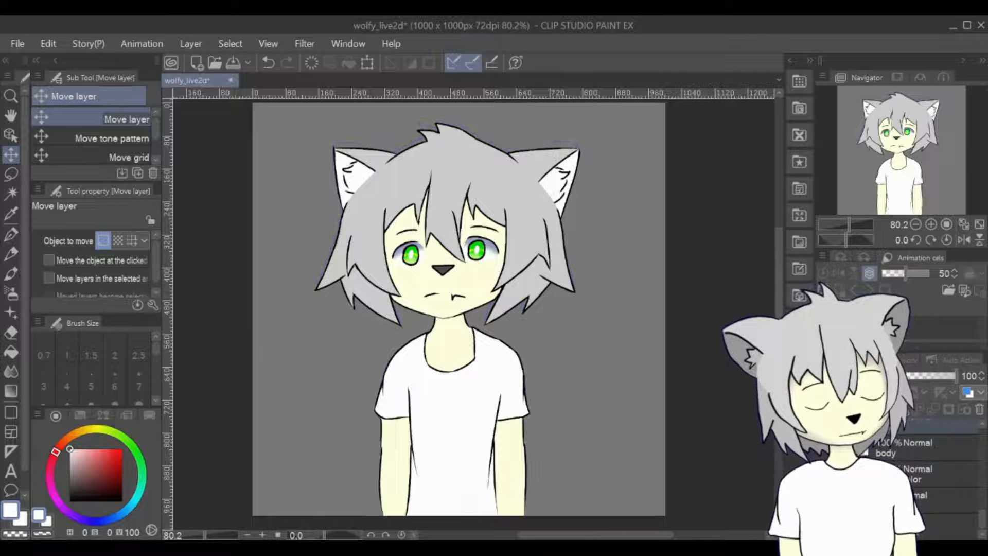
pyautogui.scroll(4, 948, 451)
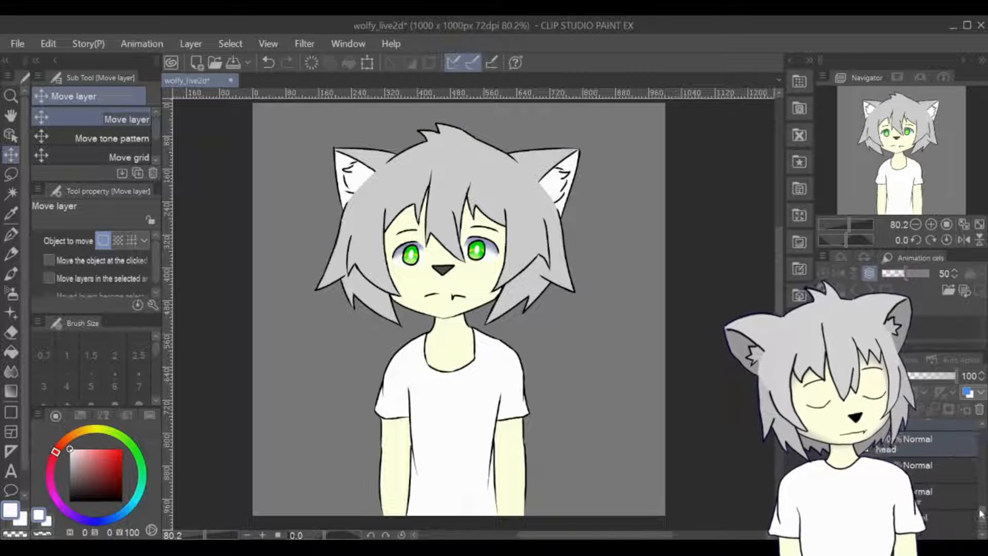
# - Look through the side and back hair folders in the layer list, from hairSide_L down to hairBack_R
pyautogui.click(946, 430)
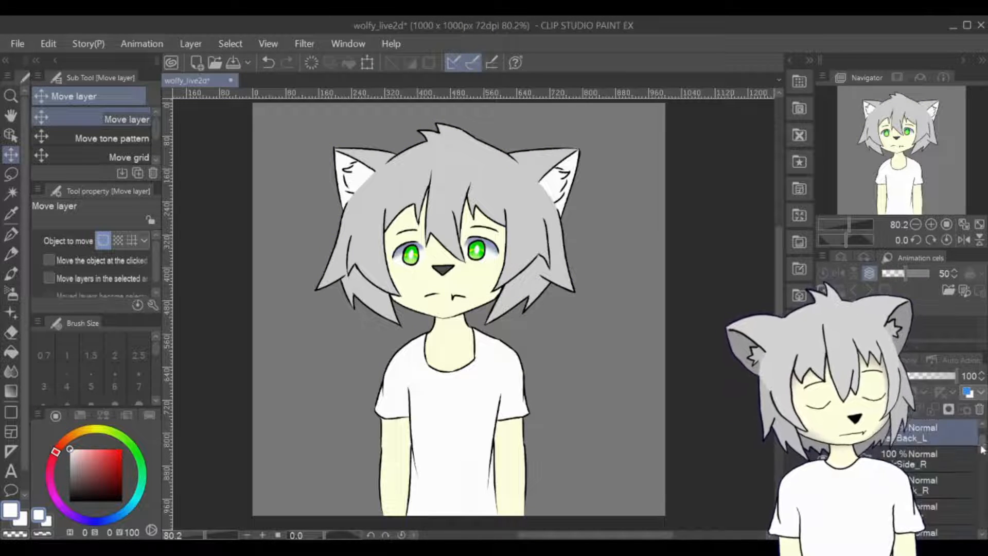
pyautogui.scroll(-3, 952, 442)
pyautogui.scroll(4, 968, 440)
pyautogui.click(960, 437)
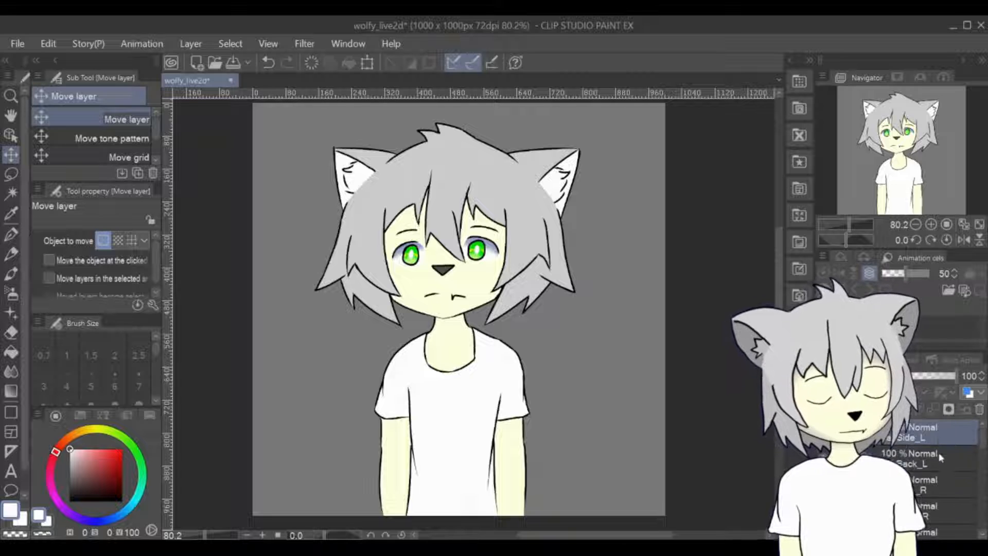
pyautogui.click(937, 485)
pyautogui.click(936, 509)
pyautogui.click(937, 438)
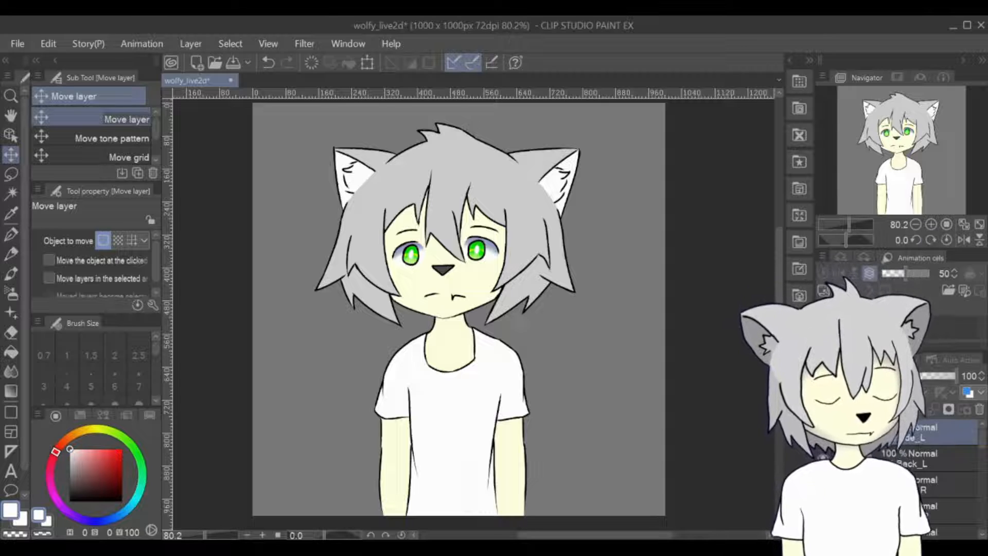
# - Hide the hairBack_L, hairSide_R and hairBack_R folders as well as the front and top hair
pyautogui.click(826, 458)
pyautogui.click(825, 484)
pyautogui.click(825, 511)
pyautogui.scroll(-1, 826, 483)
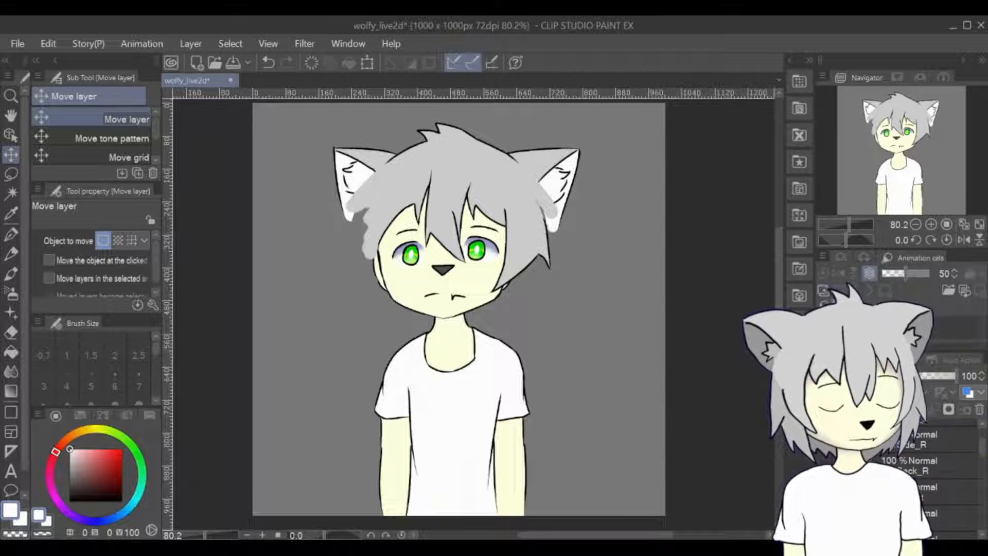
pyautogui.click(826, 491)
pyautogui.click(825, 518)
pyautogui.scroll(-1, 825, 484)
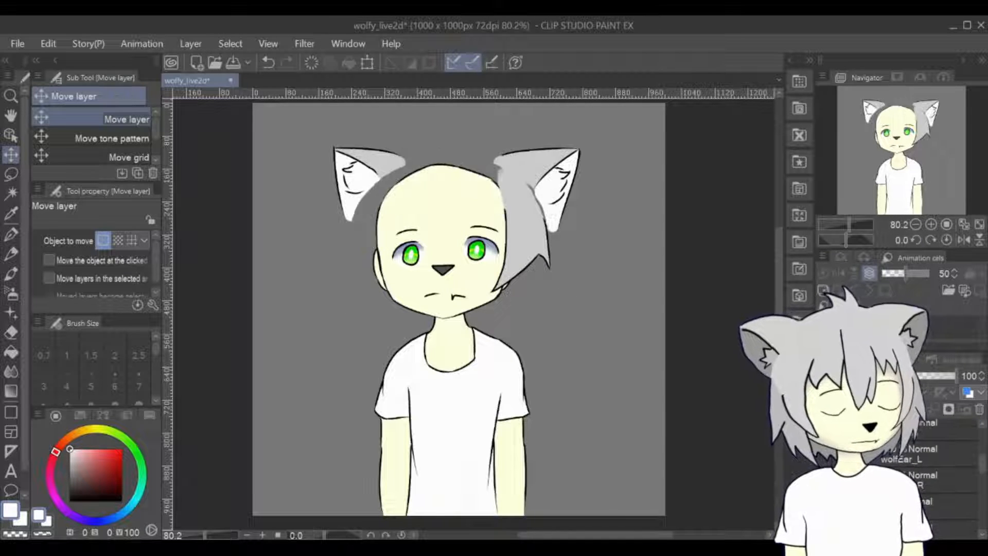
# - Hide the wolf ears, eyebrows, eyes, nose, mouth, head and body, keeping only hairSide_L visible
pyautogui.moveTo(826, 454); pyautogui.dragTo(825, 505)
pyautogui.scroll(-1, 905, 476)
pyautogui.scroll(-1, 906, 476)
pyautogui.moveTo(825, 430); pyautogui.dragTo(825, 482)
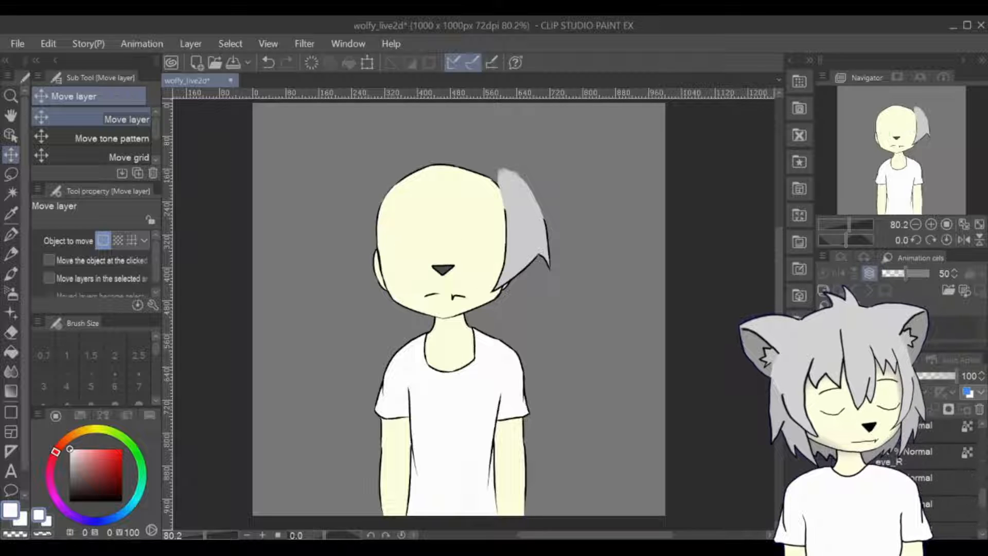
pyautogui.moveTo(826, 425); pyautogui.dragTo(825, 504)
pyautogui.scroll(-2, 906, 476)
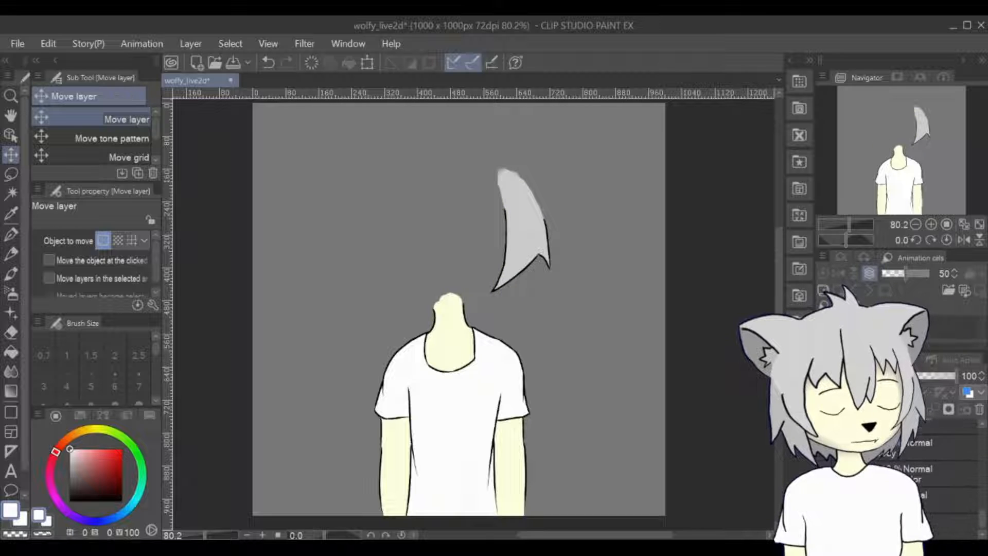
pyautogui.click(825, 448)
# - Toggle hairSide_L and hairBack_L to check each piece on its own, leaving both visible
pyautogui.scroll(8, 905, 476)
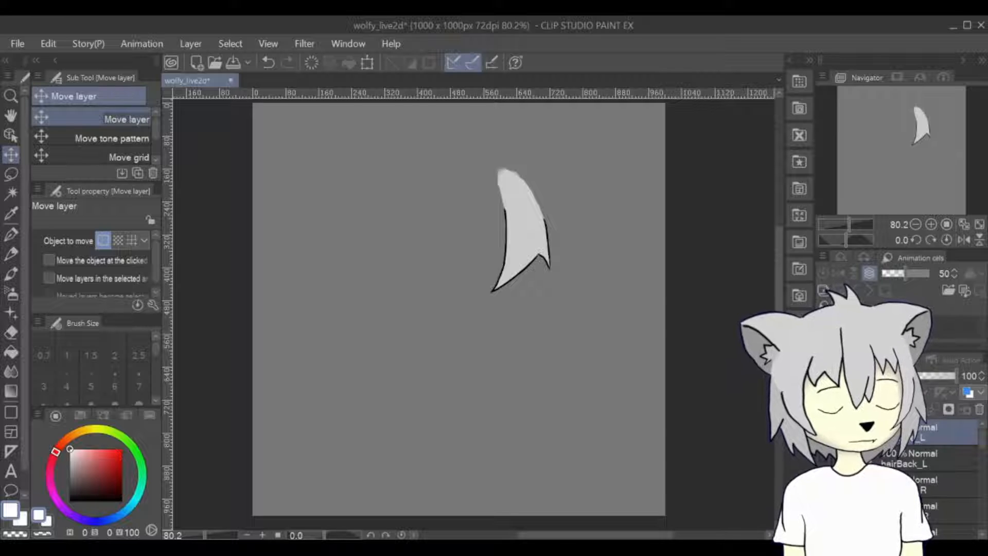
pyautogui.click(827, 460)
pyautogui.click(825, 458)
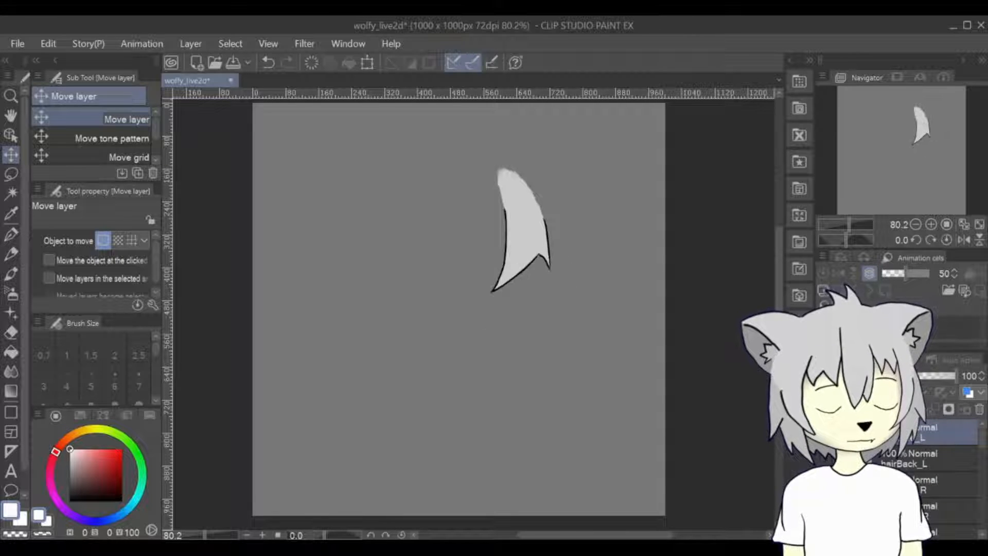
pyautogui.click(825, 433)
pyautogui.click(826, 433)
pyautogui.click(826, 459)
pyautogui.click(825, 432)
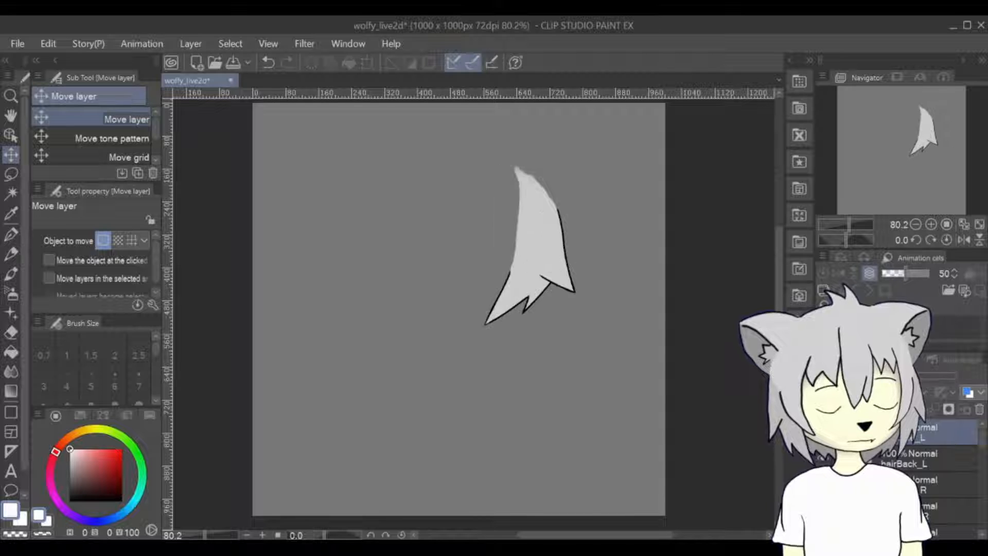
pyautogui.click(825, 433)
# - Toggle hairSide_R and hairBack_R to check each piece on its own, leaving both visible
pyautogui.click(825, 485)
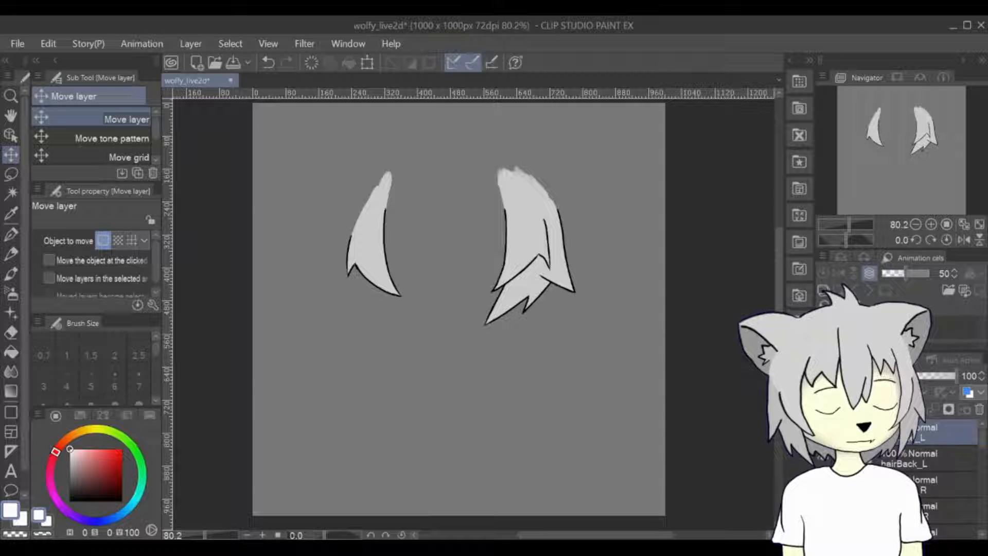
pyautogui.click(826, 511)
pyautogui.click(825, 485)
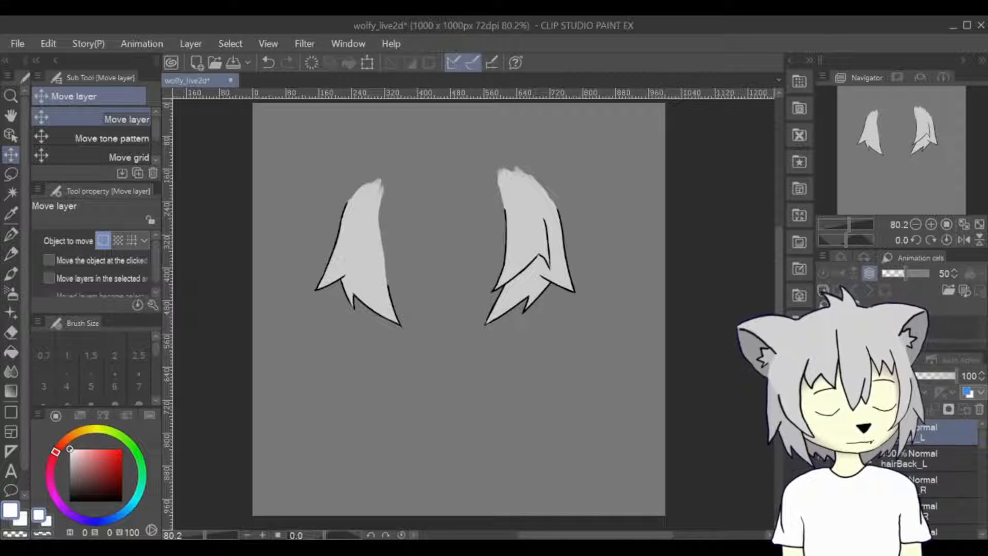
pyautogui.click(825, 485)
pyautogui.click(826, 511)
pyautogui.click(825, 511)
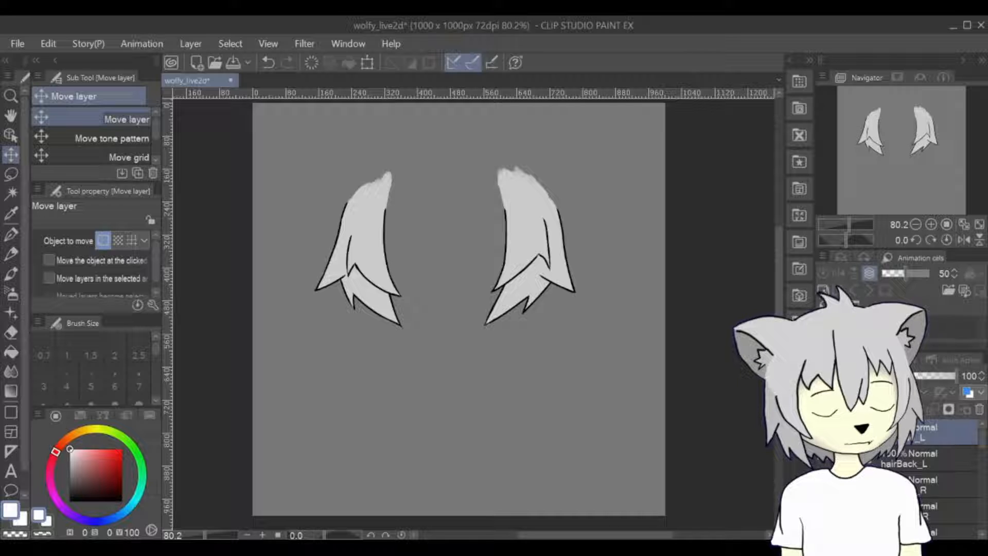
# - Move the hairSide_L layer out of its folder to sit above it, then delete the hairSide_L folder
pyautogui.click(859, 432)
pyautogui.click(923, 462)
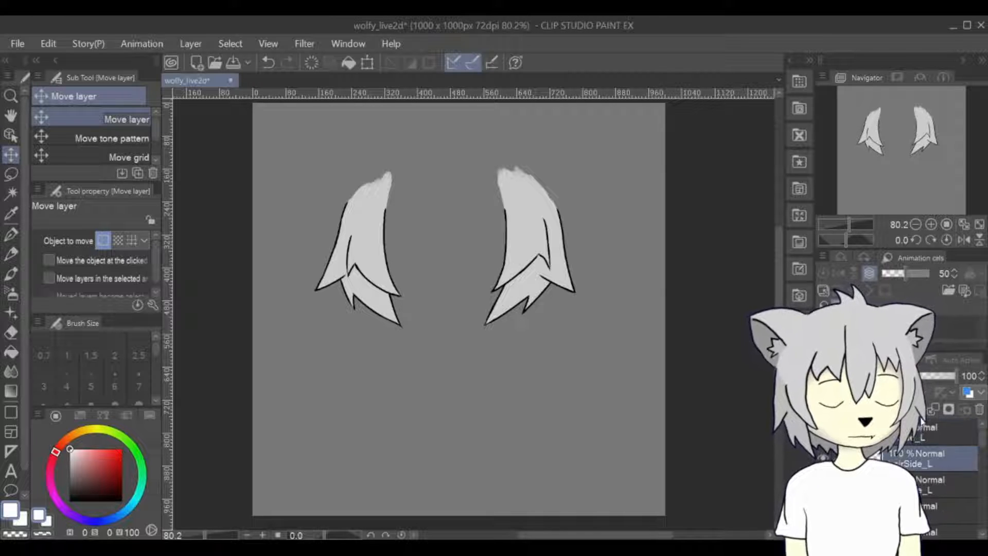
pyautogui.moveTo(917, 428); pyautogui.dragTo(919, 427)
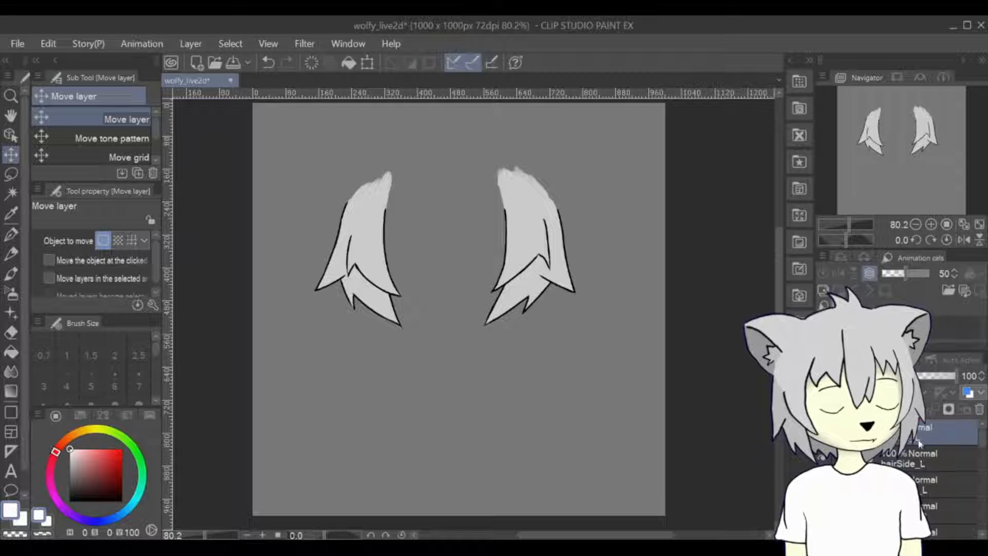
pyautogui.click(937, 453)
pyautogui.click(980, 411)
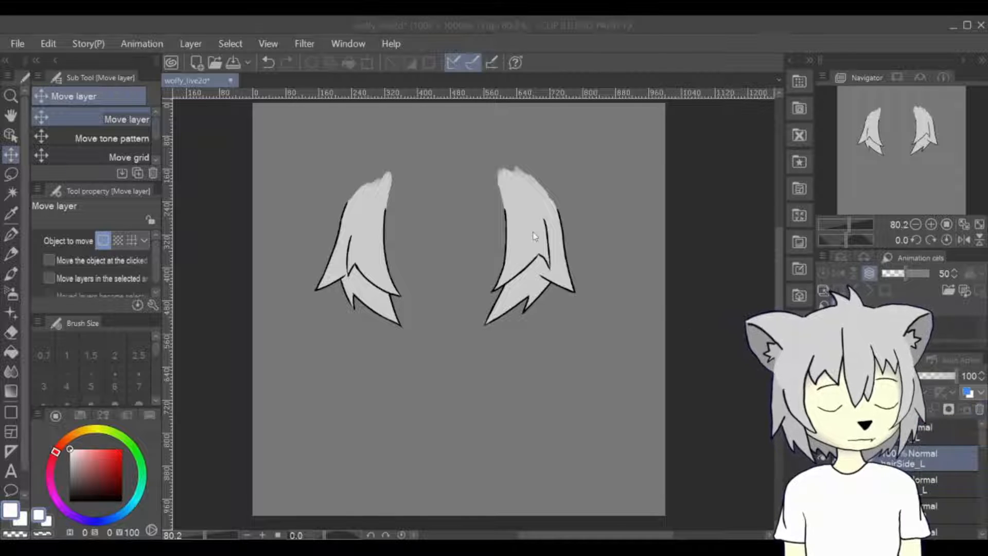
pyautogui.press('Return')
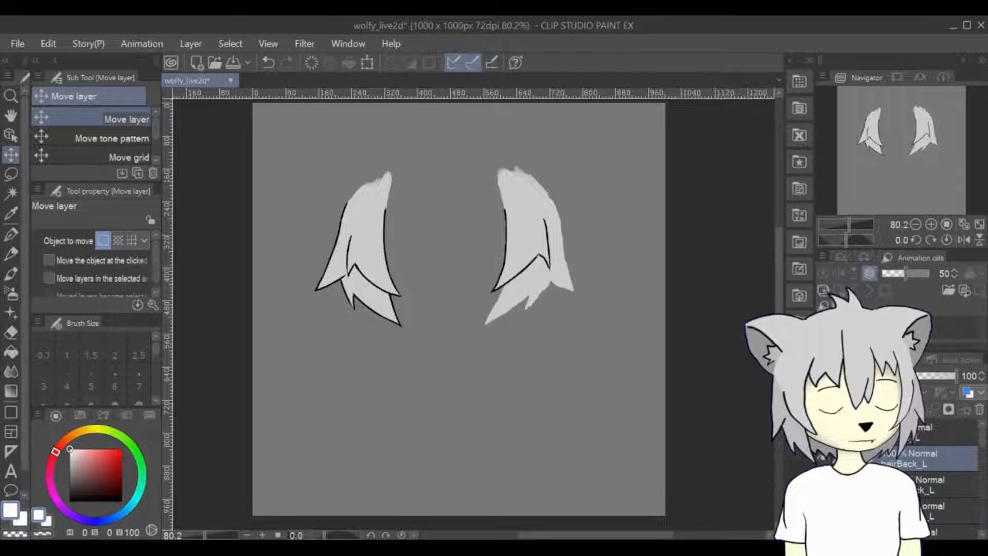
# - Move the hairBack_L layer out of its folder to sit above it, then delete the hairBack_L folder
pyautogui.click(944, 484)
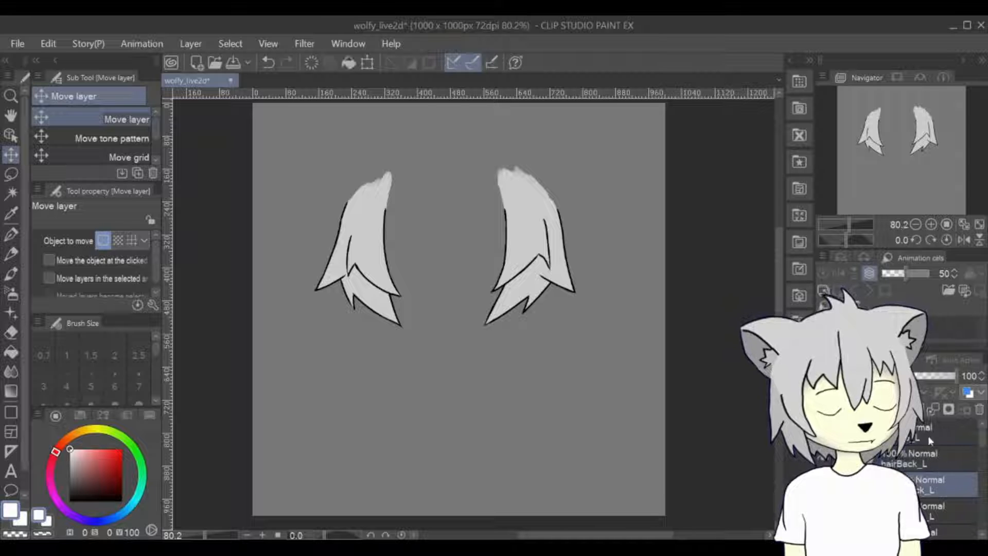
pyautogui.moveTo(907, 440); pyautogui.dragTo(907, 443)
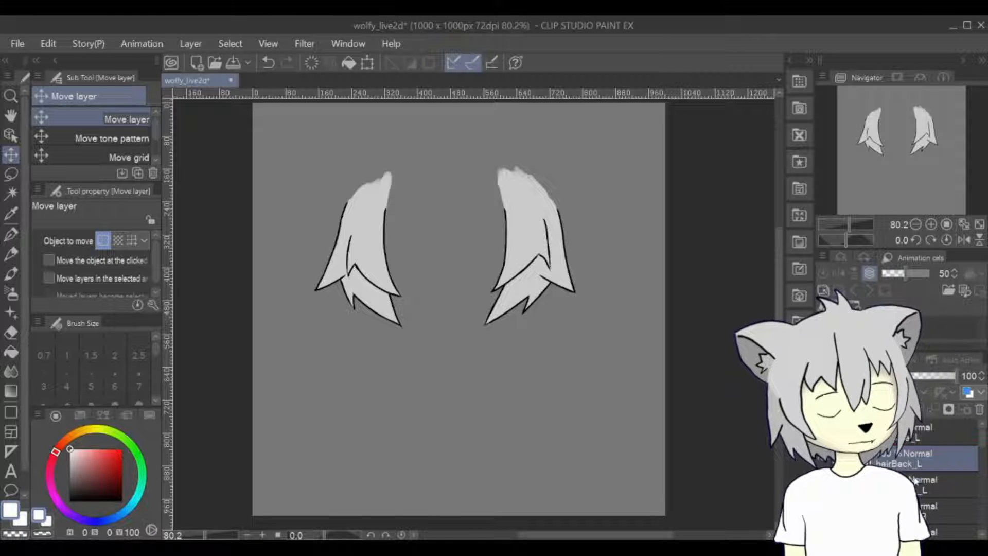
pyautogui.click(918, 482)
pyautogui.press('Delete')
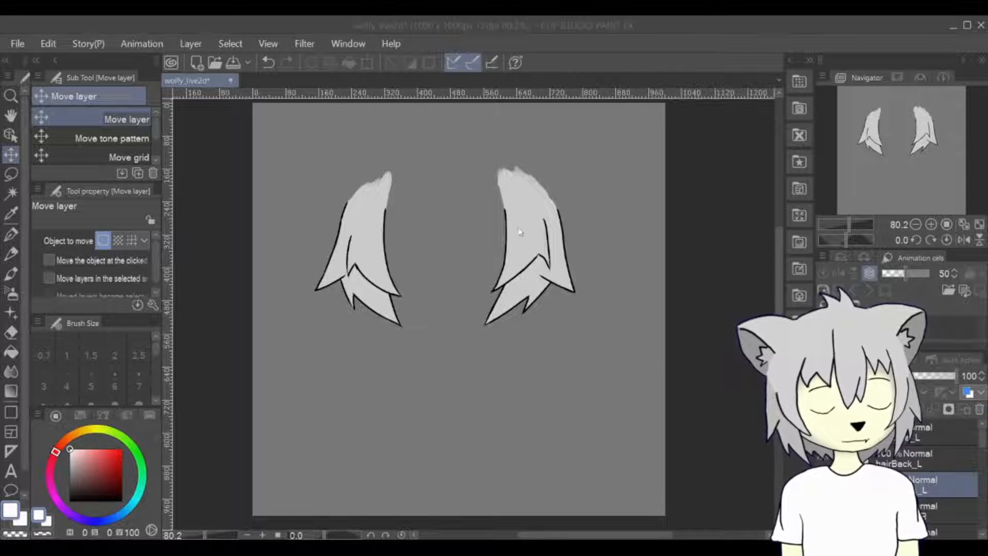
pyautogui.press('BackSpace')
pyautogui.write('R')
pyautogui.press('Return')
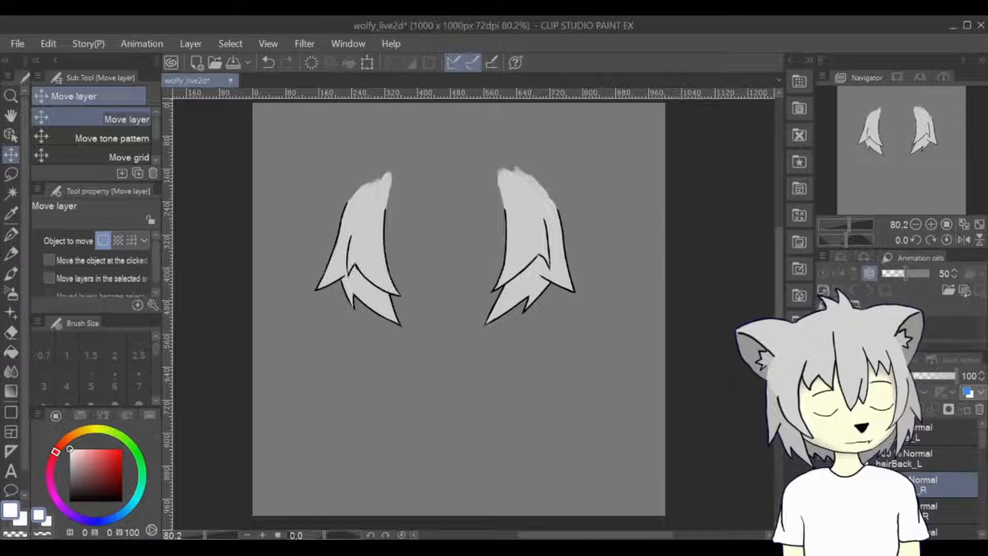
# - Move the hairSide_R layer out of its folder to sit above it, then delete the hairSide_R folder
pyautogui.scroll(-1, 927, 476)
pyautogui.click(927, 487)
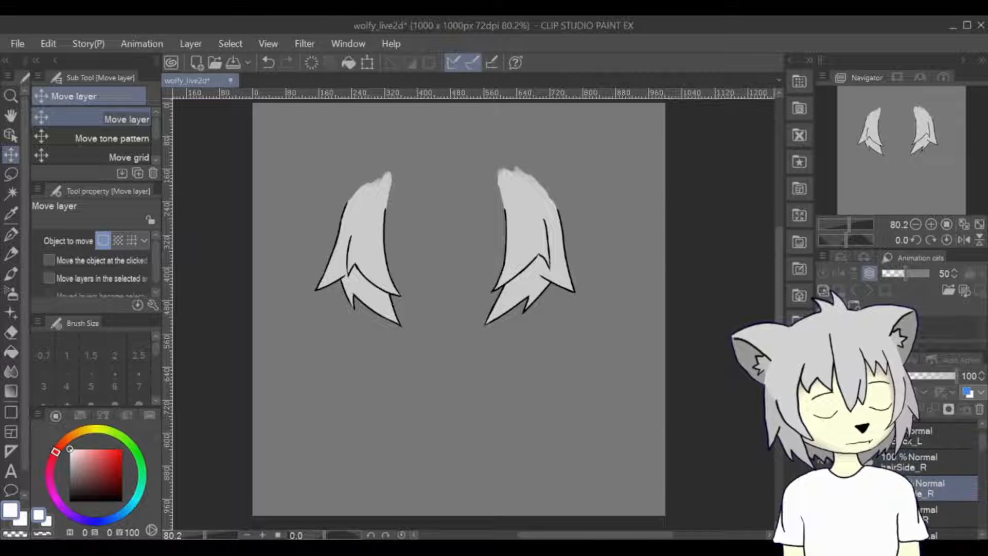
pyautogui.moveTo(906, 460); pyautogui.dragTo(906, 453)
pyautogui.click(917, 491)
pyautogui.click(976, 411)
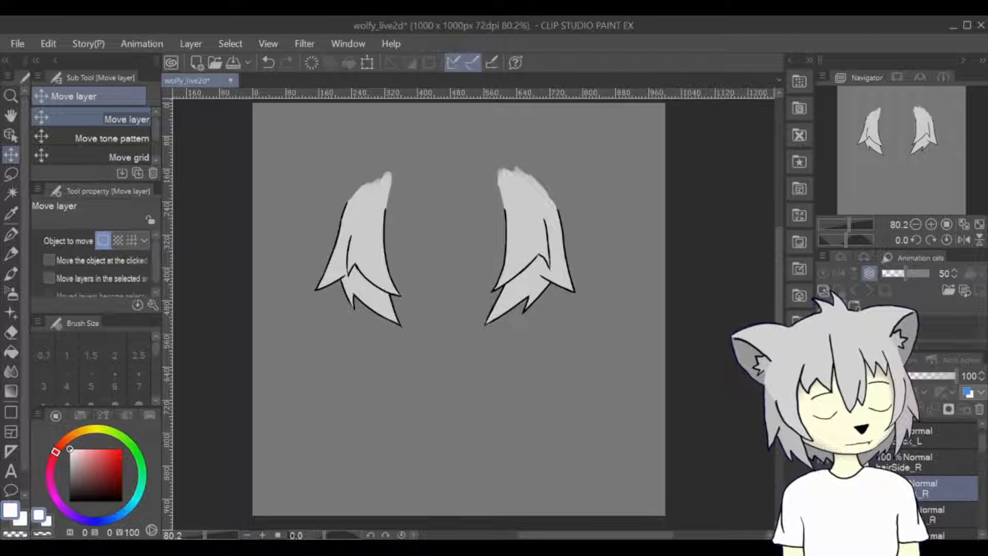
# - Select the hairBack_R layer, and delete the leftover hair_Top folder so that hair_Top stays as a single layer
pyautogui.scroll(-1, 926, 484)
pyautogui.click(926, 492)
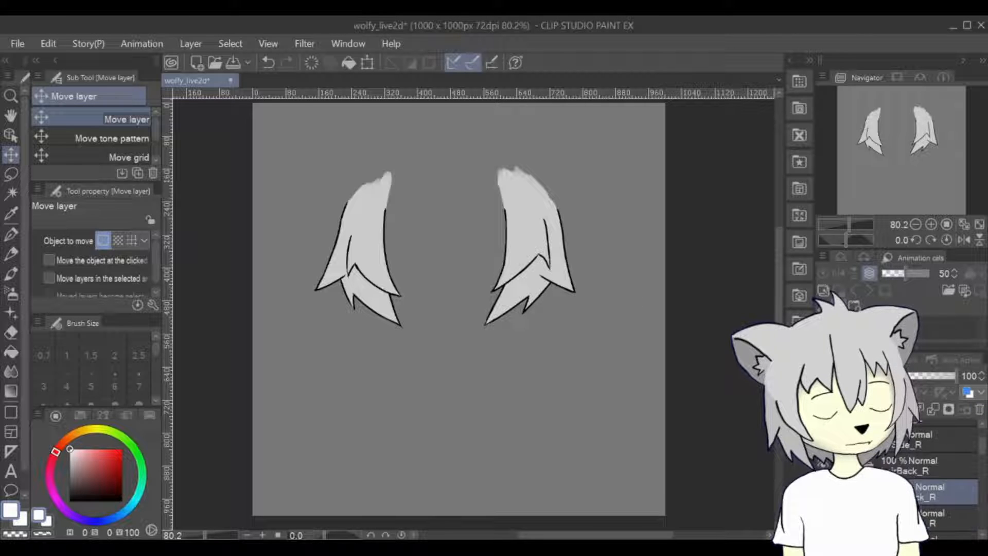
pyautogui.click(910, 463)
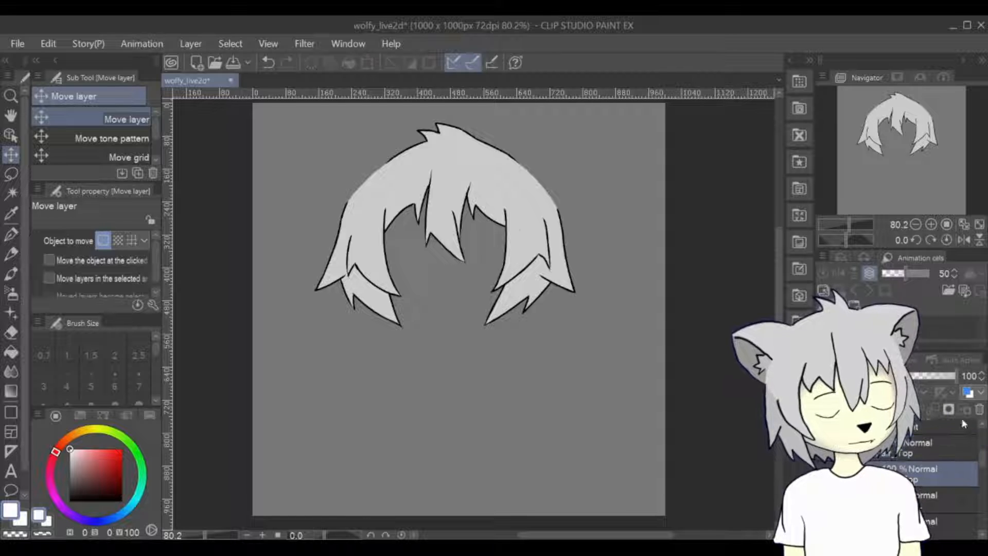
pyautogui.click(979, 410)
# - Hide the hair layers to isolate wolfEar_L and wolfEar_R, undoing the latest trial edits and selecting the wolfEar_R colour layer
pyautogui.click(823, 469)
pyautogui.click(900, 499)
pyautogui.moveTo(823, 447); pyautogui.dragTo(824, 430)
pyautogui.hotkey('ctrl', 'z')
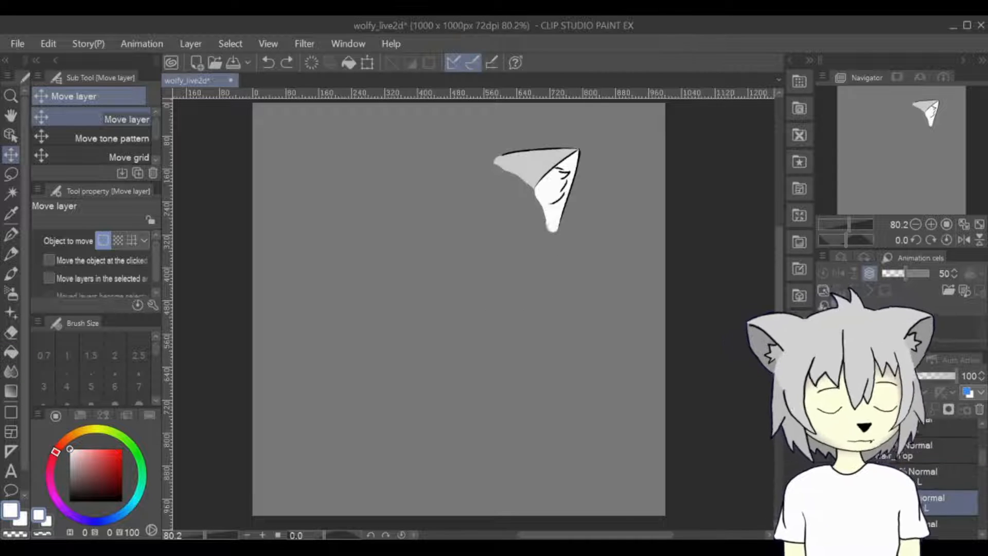
pyautogui.scroll(2, 598, 119)
pyautogui.hotkey('ctrl', 'z')
pyautogui.hotkey('ctrl', 'z')
pyautogui.hotkey('ctrl', 'z')
pyautogui.hotkey('ctrl', 'z')
pyautogui.hotkey('ctrl', 'z')
pyautogui.hotkey('ctrl', 'z')
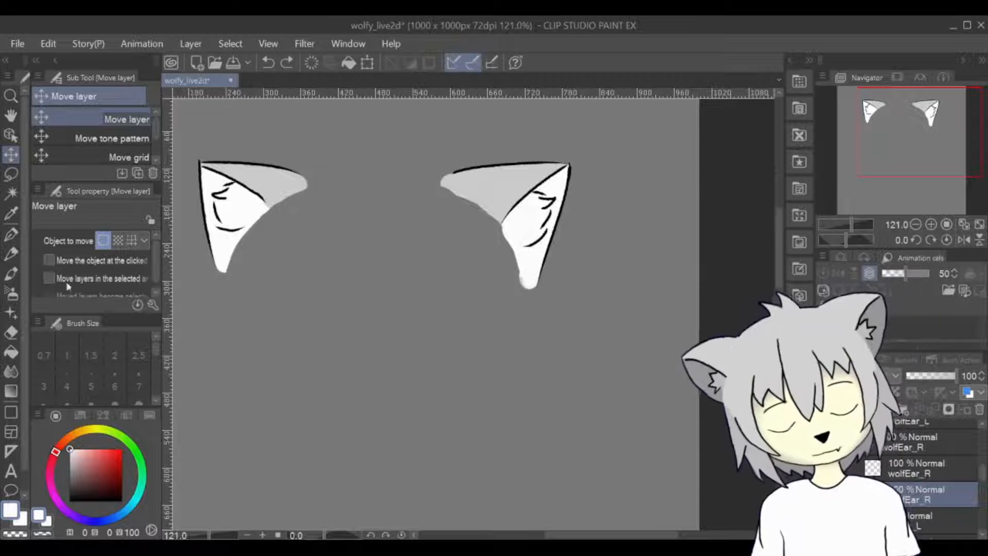
# - Try to extend the wolfEar_R colour by lassoing its inner edge and transforming or moving the selection
pyautogui.click(11, 174)
pyautogui.moveTo(288, 124); pyautogui.dragTo(309, 260)
pyautogui.moveTo(308, 172); pyautogui.dragTo(256, 274)
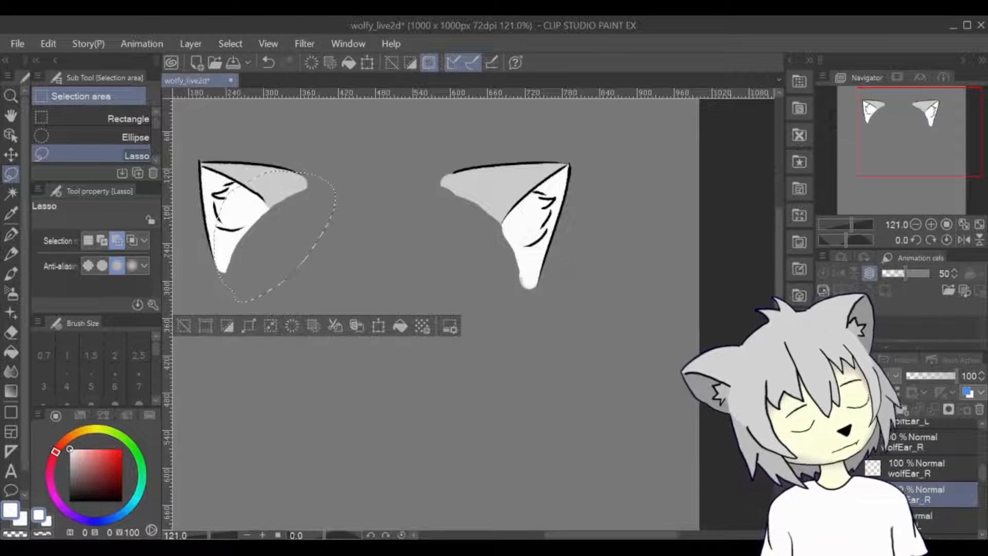
pyautogui.hotkey('ctrl', 't')
pyautogui.moveTo(335, 235); pyautogui.dragTo(360, 286)
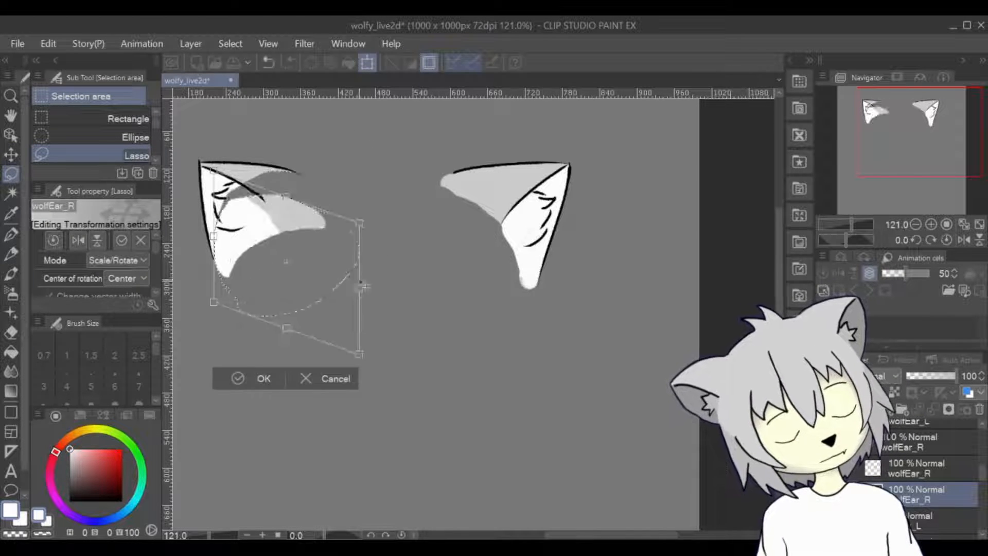
pyautogui.hotkey('ctrl', 'z')
pyautogui.moveTo(213, 170); pyautogui.dragTo(331, 297)
pyautogui.hotkey('ctrl', 'z')
pyautogui.click(298, 330)
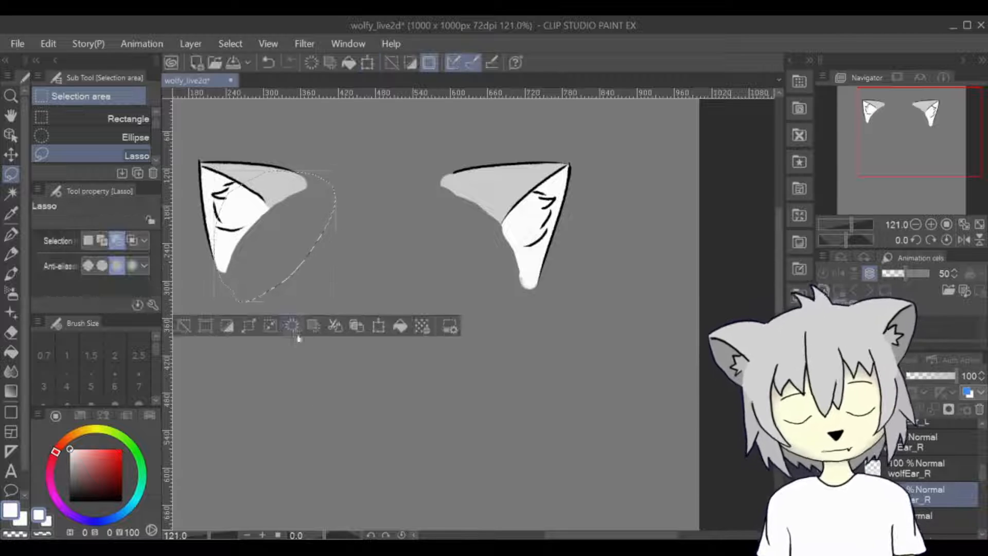
pyautogui.click(10, 156)
pyautogui.moveTo(289, 264); pyautogui.dragTo(304, 272)
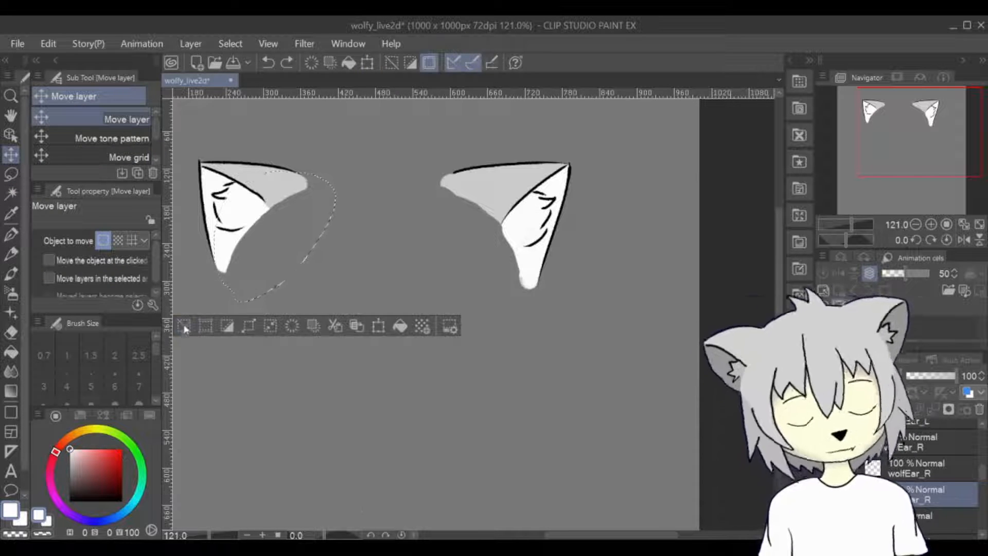
pyautogui.click(184, 326)
# - Extend the wolfEar_R colour toward the head with Dense watercolor at size 30, using white inside the ear and grey on its back
pyautogui.hotkey('ctrl', 'e')
pyautogui.press('i')
pyautogui.press('b')
pyautogui.moveTo(263, 213)
pyautogui.mouseDown()
pyautogui.moveTo(236, 253)
pyautogui.moveTo(265, 227)
pyautogui.mouseUp()
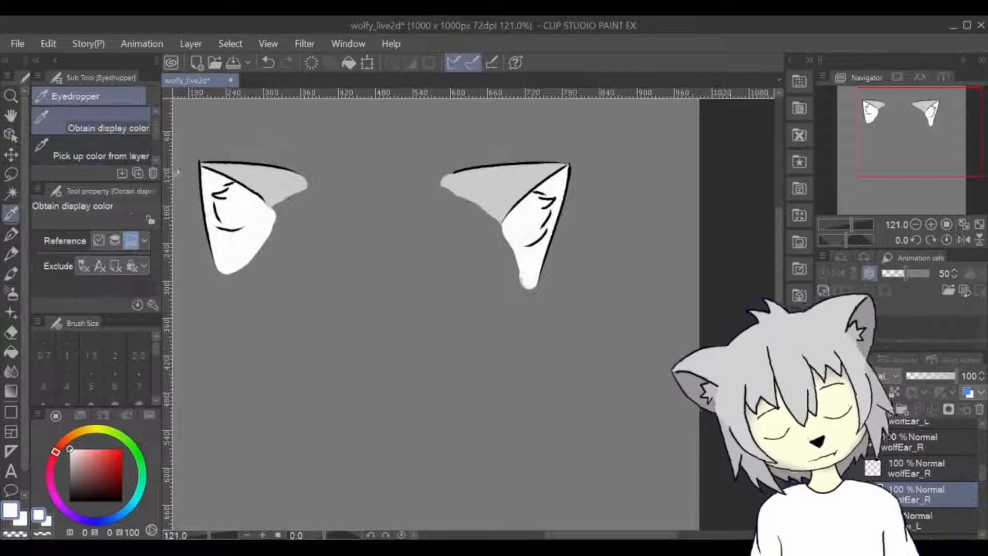
pyautogui.keyDown('alt'); pyautogui.click(281, 188); pyautogui.keyUp('alt')
pyautogui.moveTo(296, 187); pyautogui.dragTo(273, 209)
pyautogui.click(85, 475)
pyautogui.click(71, 450)
pyautogui.click(262, 210)
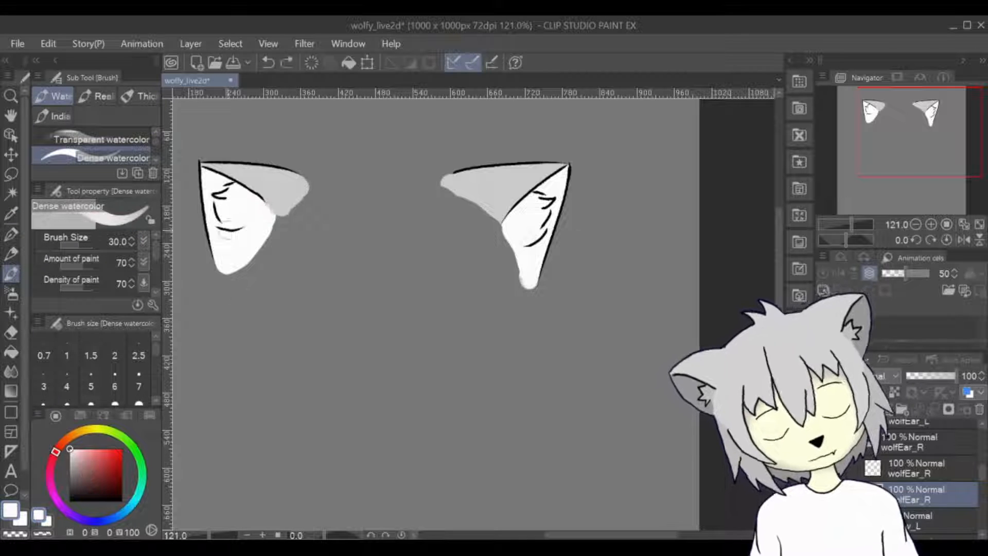
# - Extend the wolfEar_L colour toward the head in grey and white with the same brush, painting on that ear's own colour layer
pyautogui.moveTo(509, 229); pyautogui.dragTo(526, 278)
pyautogui.keyDown('alt'); pyautogui.click(247, 172); pyautogui.keyUp('alt')
pyautogui.hotkey('ctrl', 'z')
pyautogui.click(916, 441)
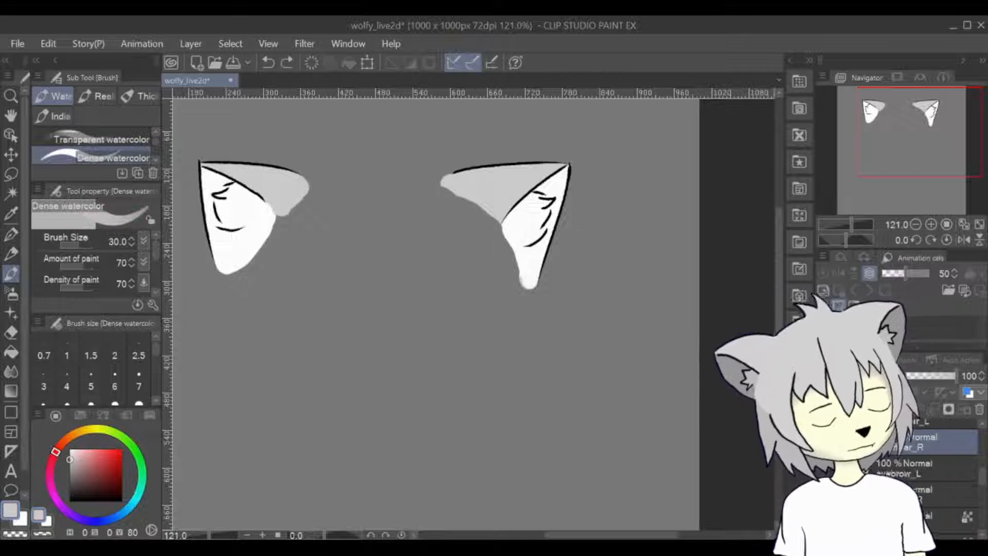
pyautogui.click(824, 442)
pyautogui.scroll(2, 915, 458)
pyautogui.click(824, 504)
pyautogui.click(916, 477)
pyautogui.moveTo(492, 216)
pyautogui.mouseDown()
pyautogui.moveTo(455, 189)
pyautogui.moveTo(473, 218)
pyautogui.moveTo(509, 229)
pyautogui.moveTo(525, 278)
pyautogui.mouseUp()
pyautogui.keyDown('alt'); pyautogui.click(511, 232); pyautogui.keyUp('alt')
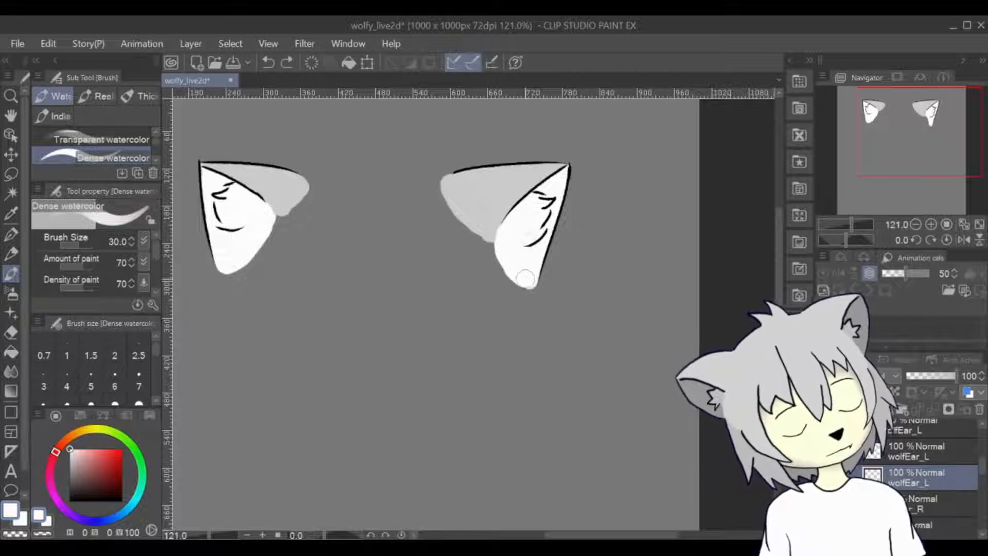
# - Show the hidden face, eye, nose, mouth, body, body colour and sketch layers again to display the complete character
pyautogui.click(858, 426)
pyautogui.click(906, 478)
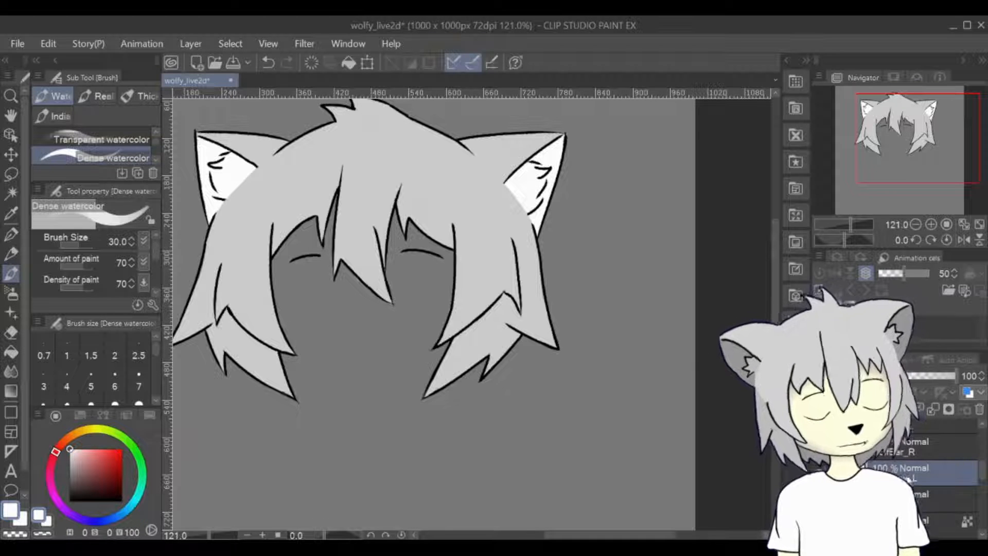
pyautogui.click(823, 472)
pyautogui.click(819, 499)
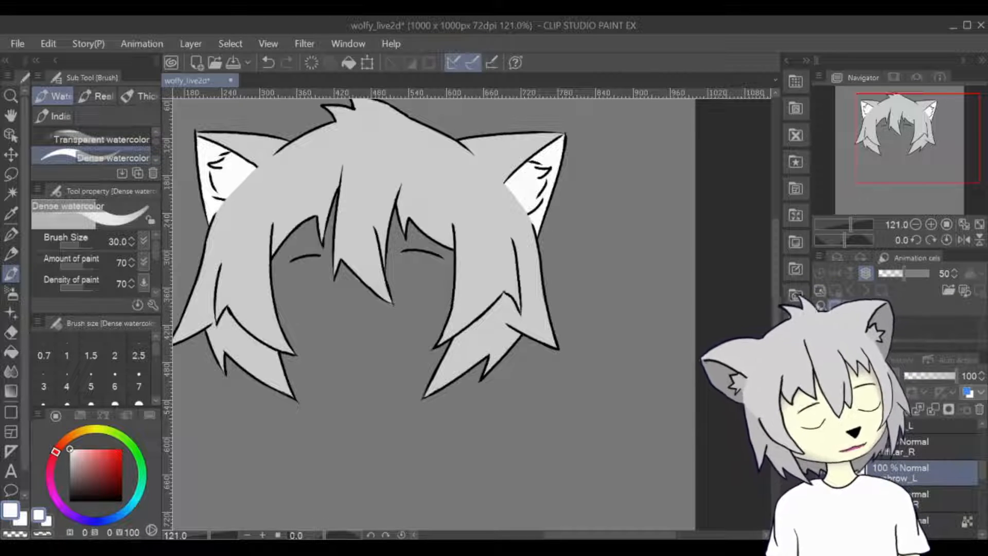
pyautogui.click(819, 521)
pyautogui.moveTo(981, 469); pyautogui.dragTo(980, 519)
pyautogui.click(819, 468)
pyautogui.click(819, 502)
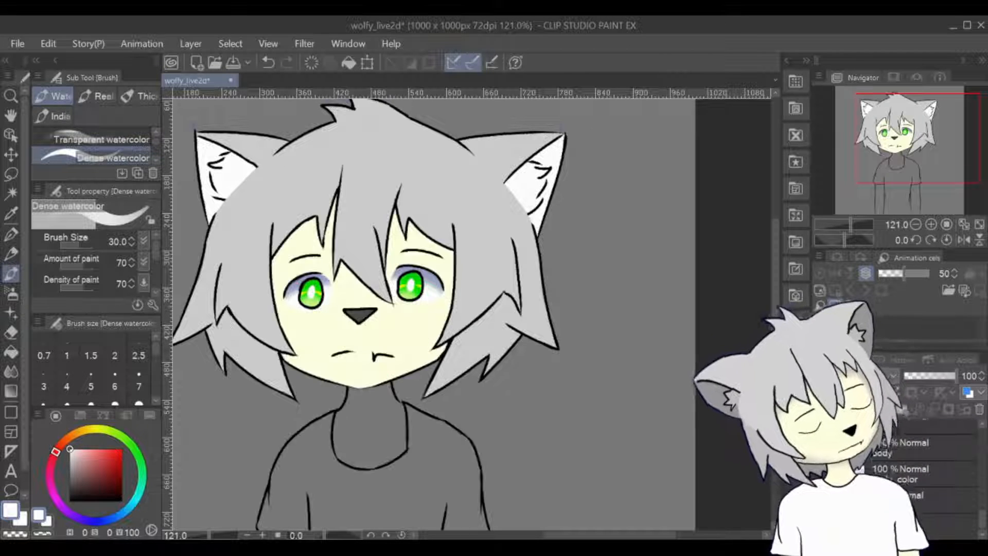
pyautogui.click(820, 521)
# - Select the eyebrow_L layer, switch to the Real G-Pen and save the wolfy_live2d file
pyautogui.scroll(3, 875, 478)
pyautogui.click(952, 440)
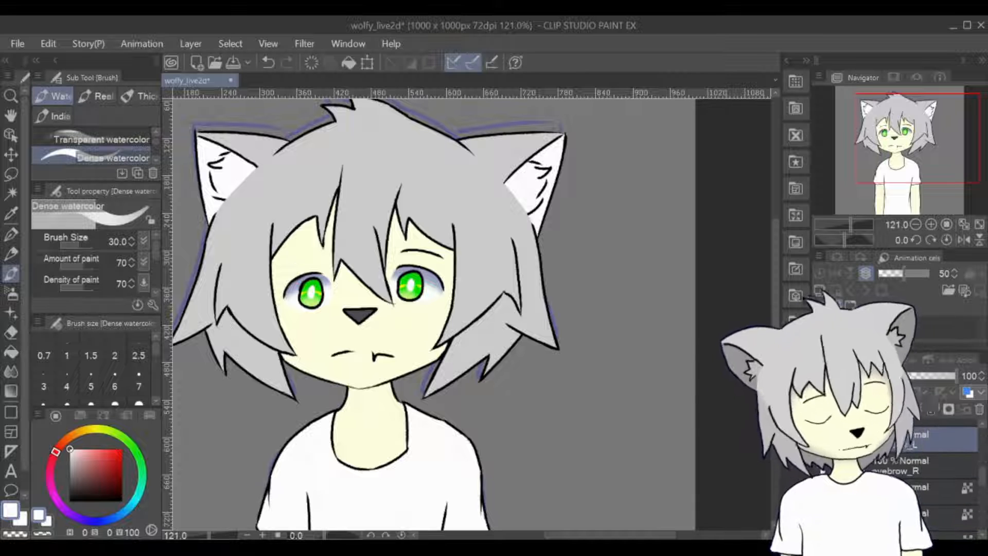
pyautogui.press('p')
pyautogui.hotkey('ctrl', 's')
# - Find the closed-mouth layer by toggling its visibility, leave it hidden and select it
pyautogui.moveTo(971, 452); pyautogui.dragTo(932, 488)
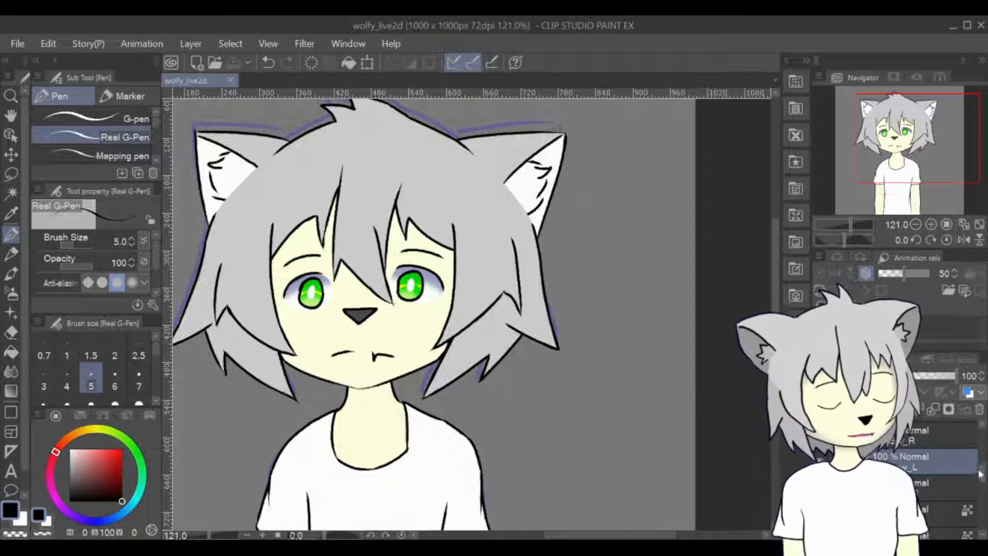
pyautogui.click(819, 462)
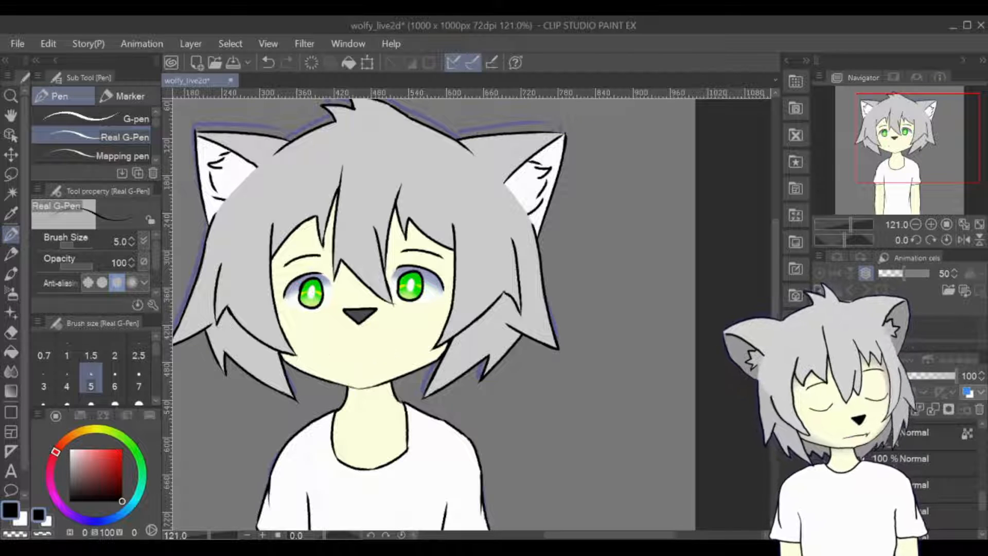
pyautogui.click(819, 463)
pyautogui.click(926, 463)
pyautogui.click(885, 487)
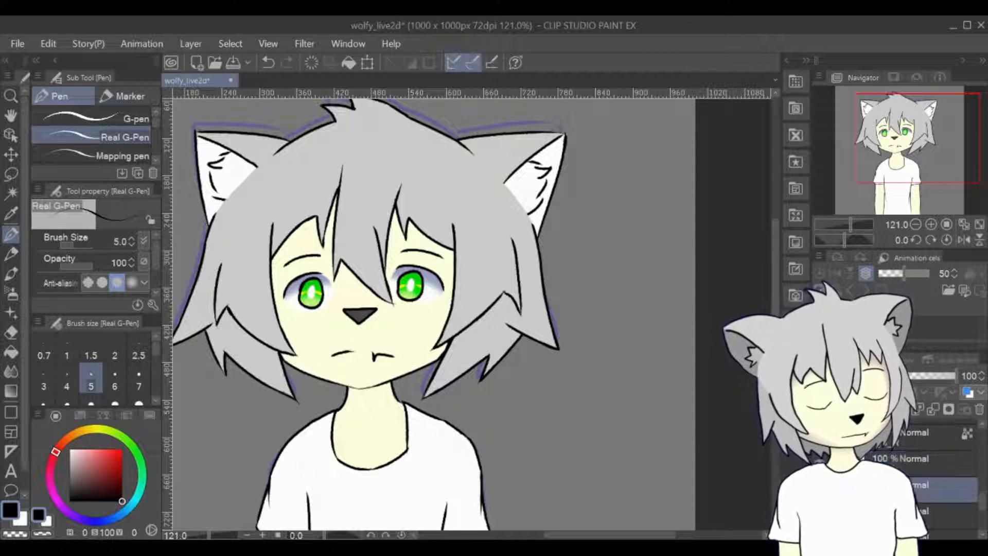
pyautogui.click(820, 462)
pyautogui.click(882, 456)
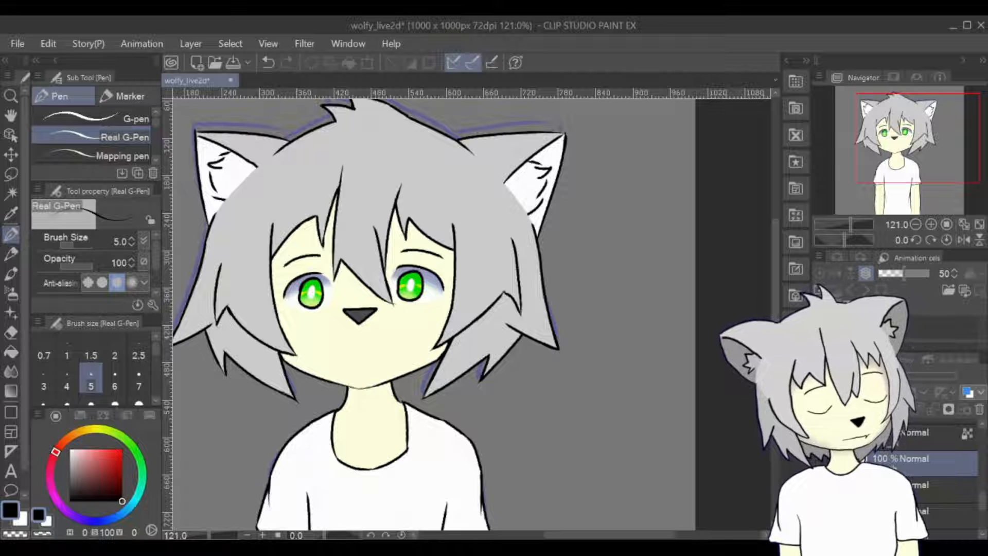
# - Add a new layer above the closed-mouth layer and name it mouth_open
pyautogui.click(874, 409)
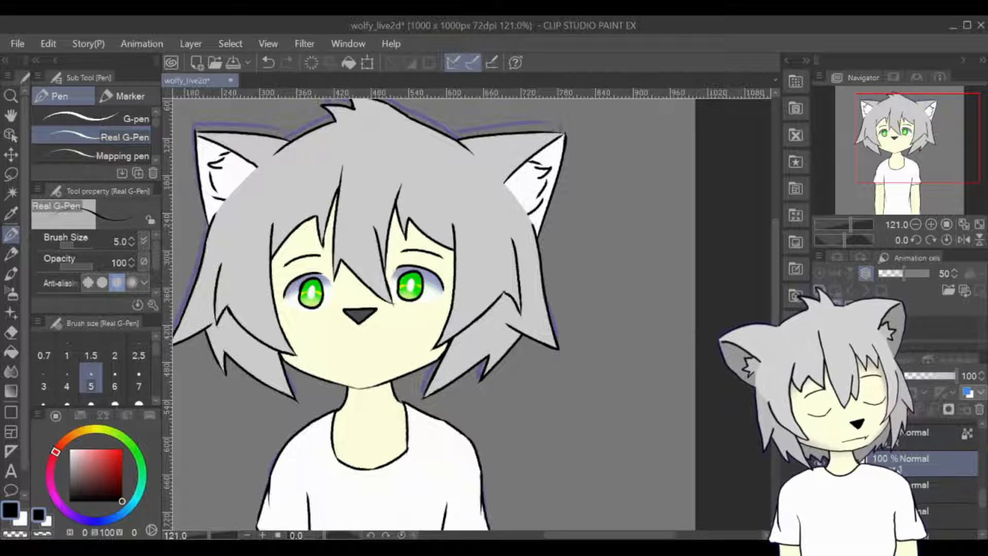
pyautogui.doubleClick(901, 466)
pyautogui.write('mouth_open')
pyautogui.press('Return')
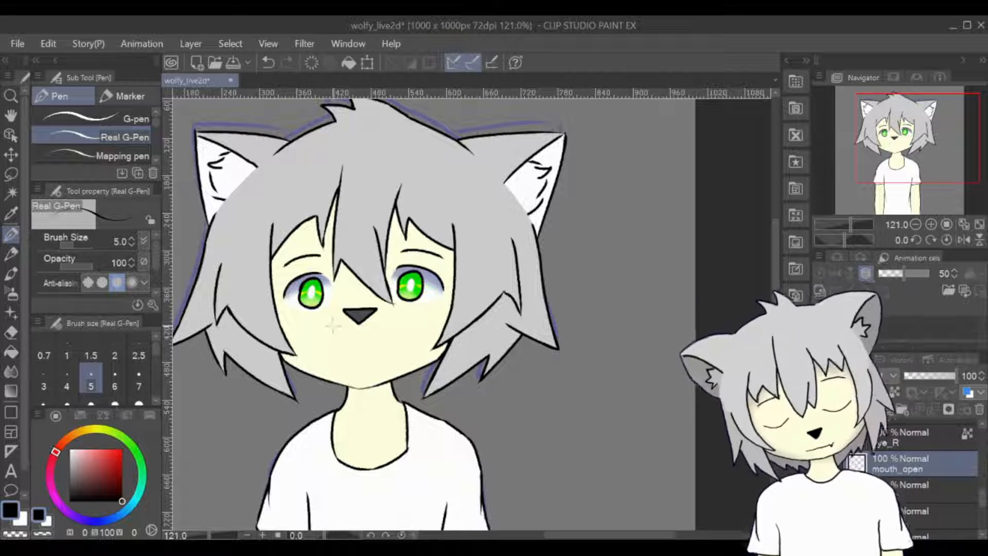
# - Draw the open mouth outline with a small fang under the nose using the size 5 Real G-Pen, undoing unsatisfactory strokes
pyautogui.moveTo(338, 340); pyautogui.dragTo(325, 360)
pyautogui.moveTo(373, 337); pyautogui.dragTo(396, 360)
pyautogui.moveTo(337, 338)
pyautogui.mouseDown()
pyautogui.moveTo(371, 335)
pyautogui.moveTo(374, 343)
pyautogui.moveTo(334, 364)
pyautogui.mouseUp()
pyautogui.hotkey('ctrl', 'z')
pyautogui.hotkey('ctrl', 'z')
pyautogui.hotkey('ctrl', 'z')
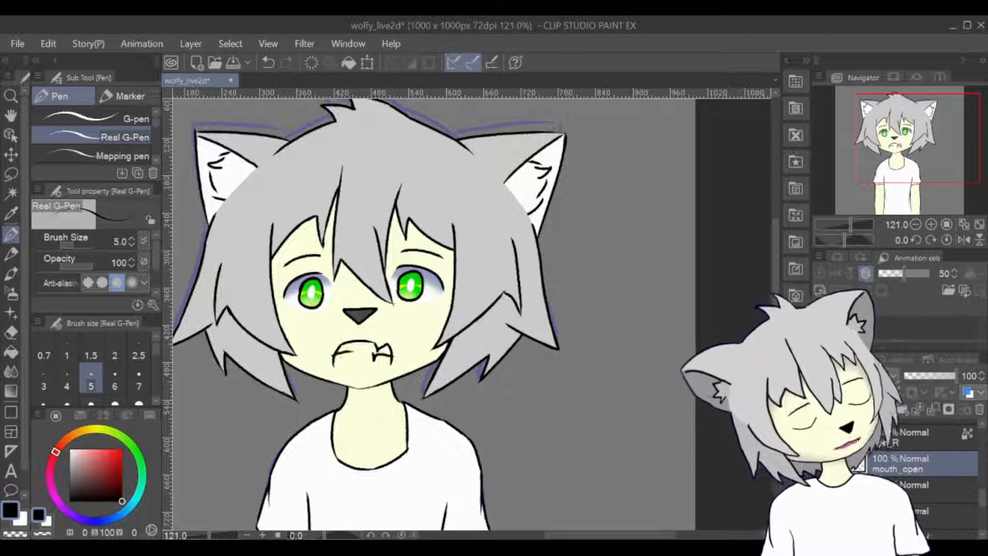
pyautogui.hotkey('ctrl', 'z')
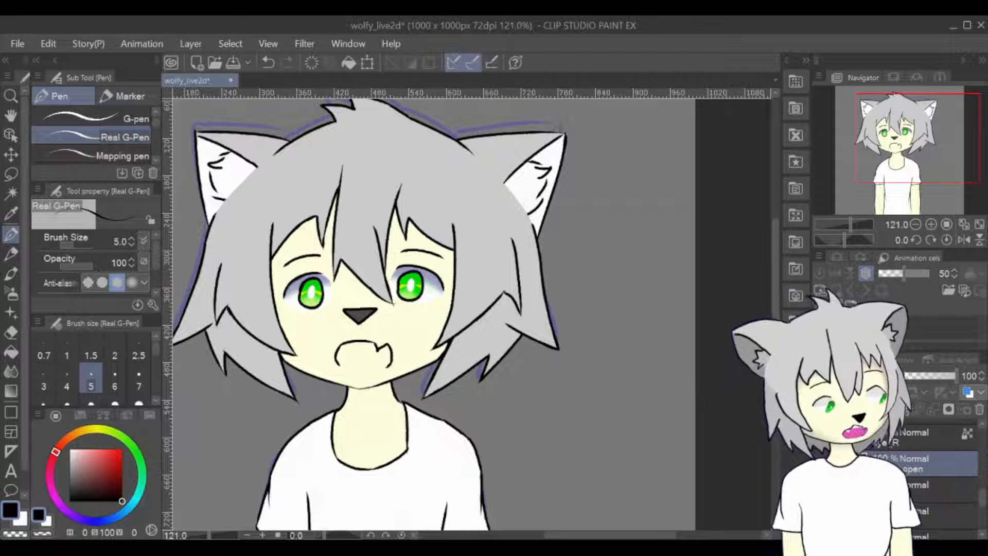
# - Paint the inside of the open mouth dusty pink (350, 46, 77) on the lower mouth_open layer with Dense watercolor at size 30
pyautogui.click(882, 480)
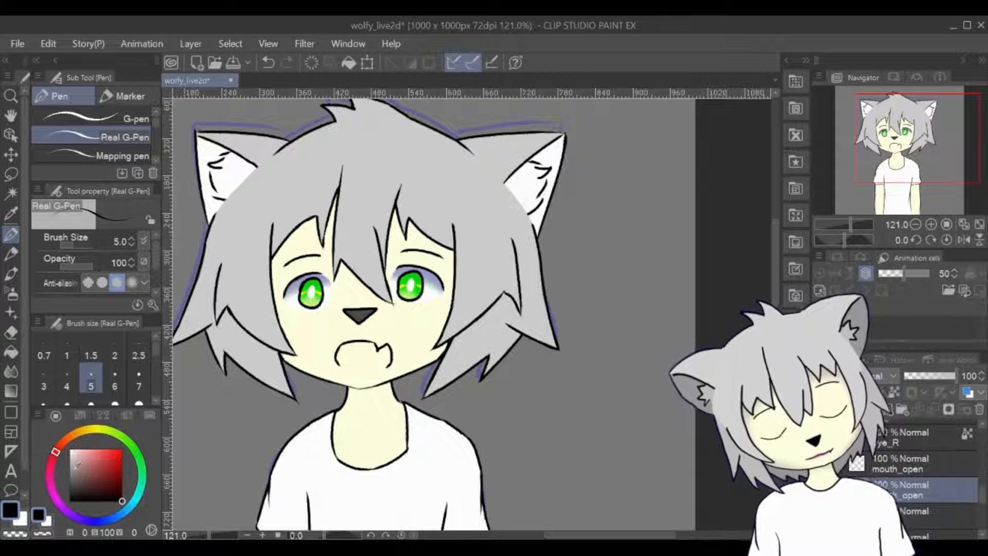
pyautogui.click(94, 460)
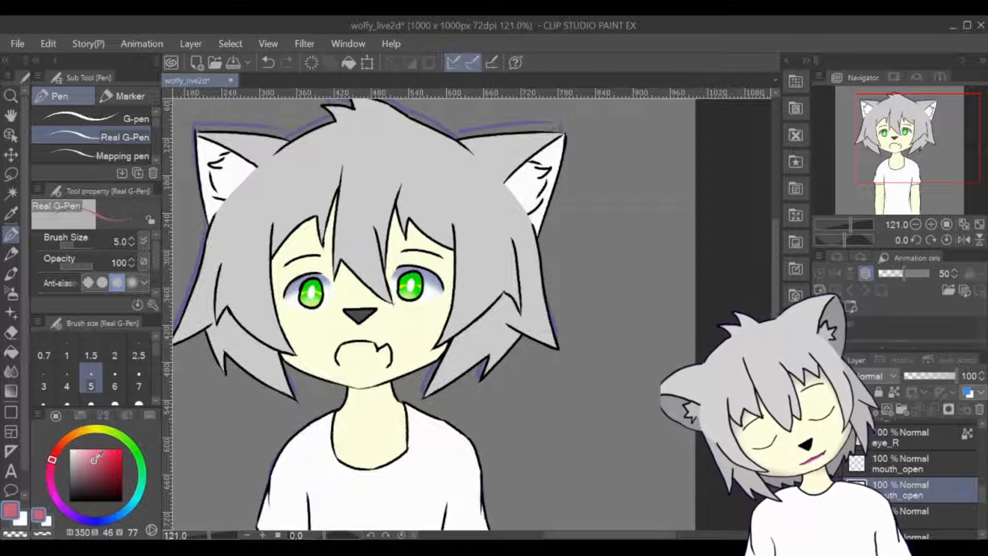
pyautogui.moveTo(91, 459); pyautogui.dragTo(94, 457)
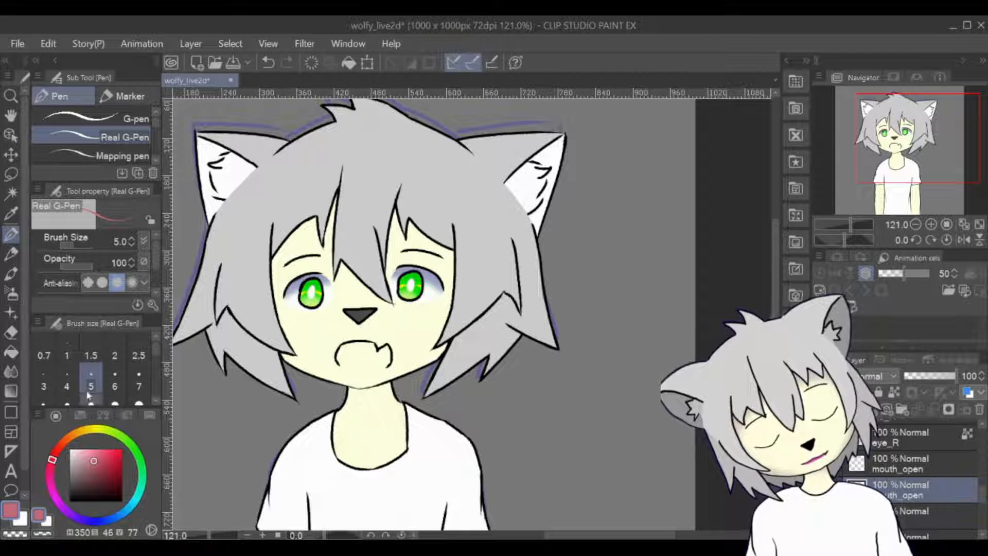
pyautogui.click(11, 293)
pyautogui.moveTo(356, 357); pyautogui.dragTo(350, 356)
pyautogui.hotkey('ctrl', 'z')
pyautogui.click(10, 273)
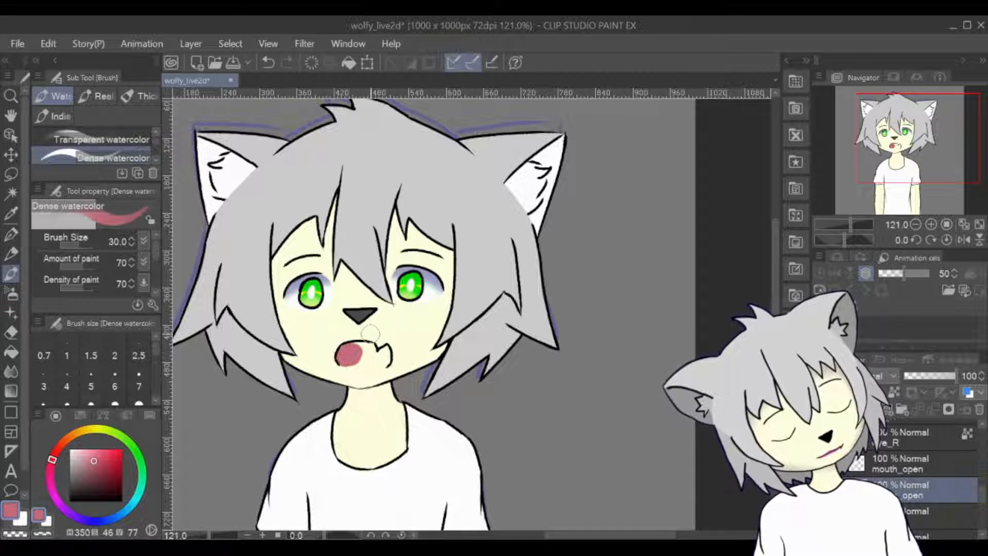
pyautogui.scroll(3, 381, 350)
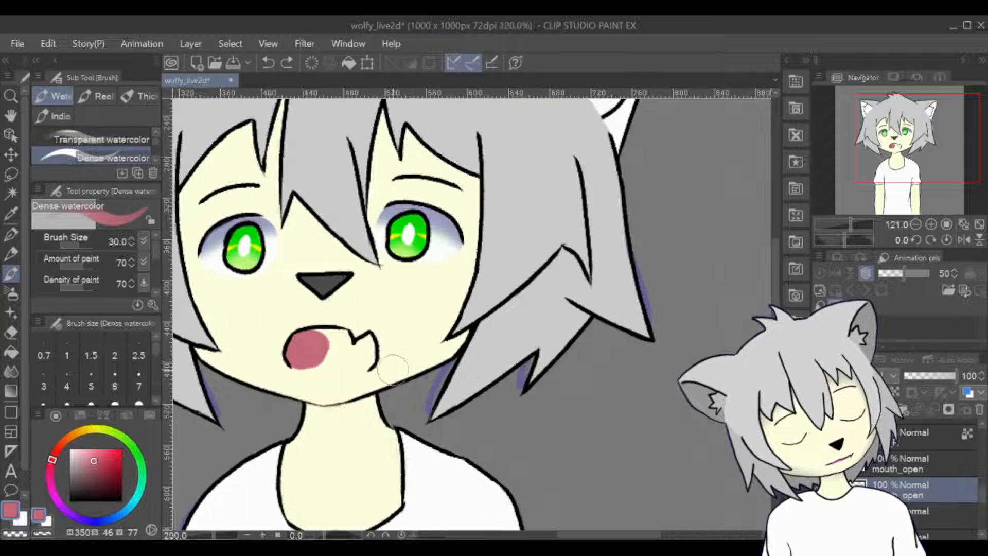
pyautogui.moveTo(304, 344); pyautogui.dragTo(327, 341)
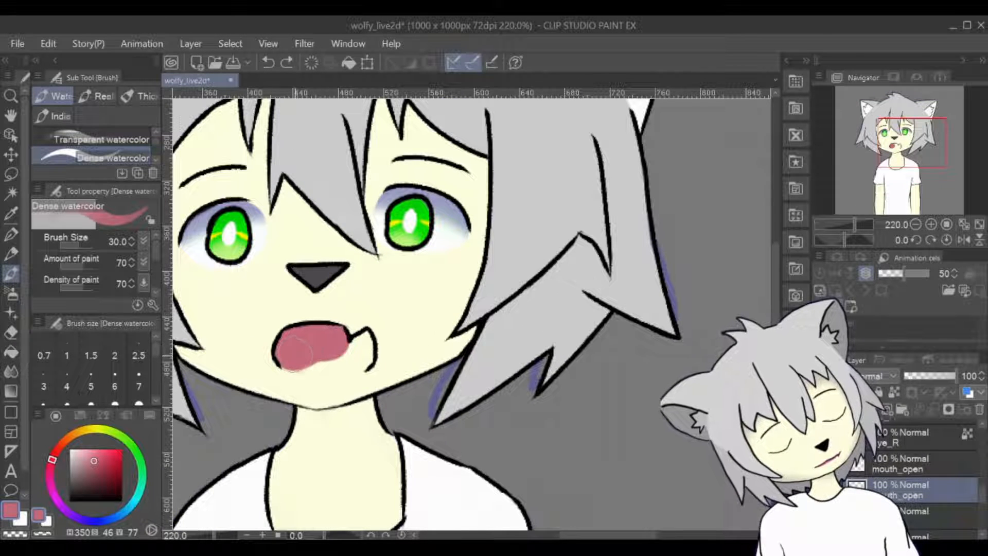
pyautogui.moveTo(324, 350); pyautogui.dragTo(352, 360)
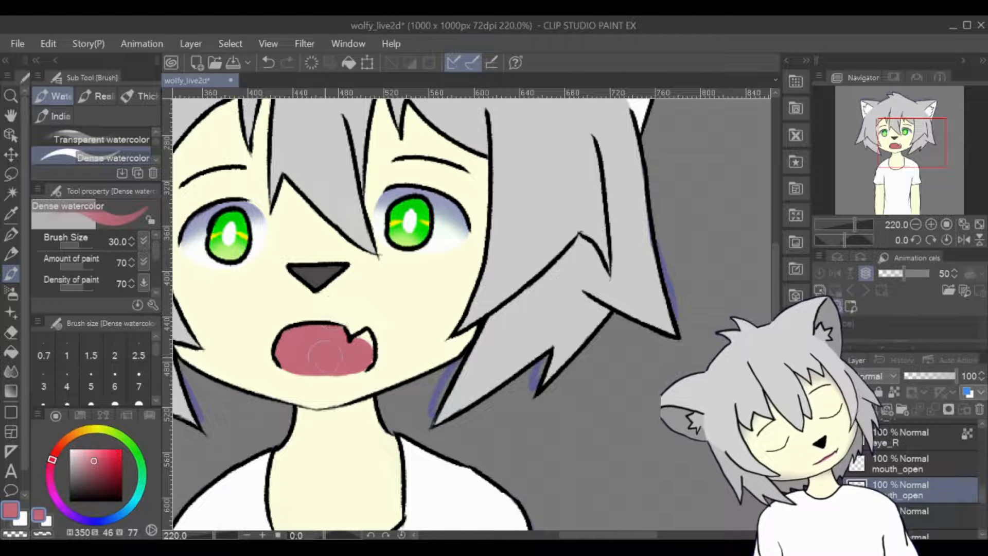
# - Tidy the pink mouth colour along its lower edge with the Real G-Pen, save the file and keep the lower mouth_open layer selected
pyautogui.click(11, 236)
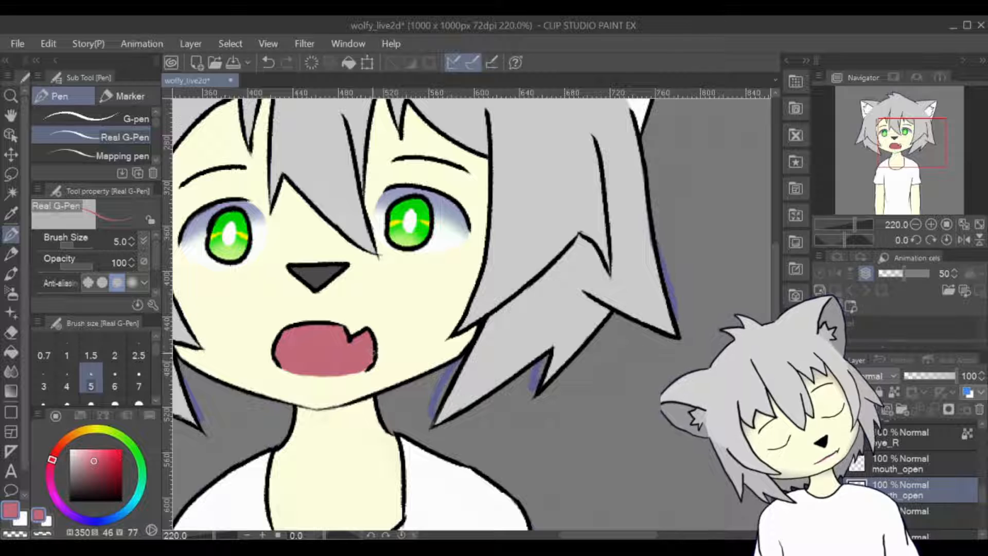
pyautogui.hotkey('ctrl', 's')
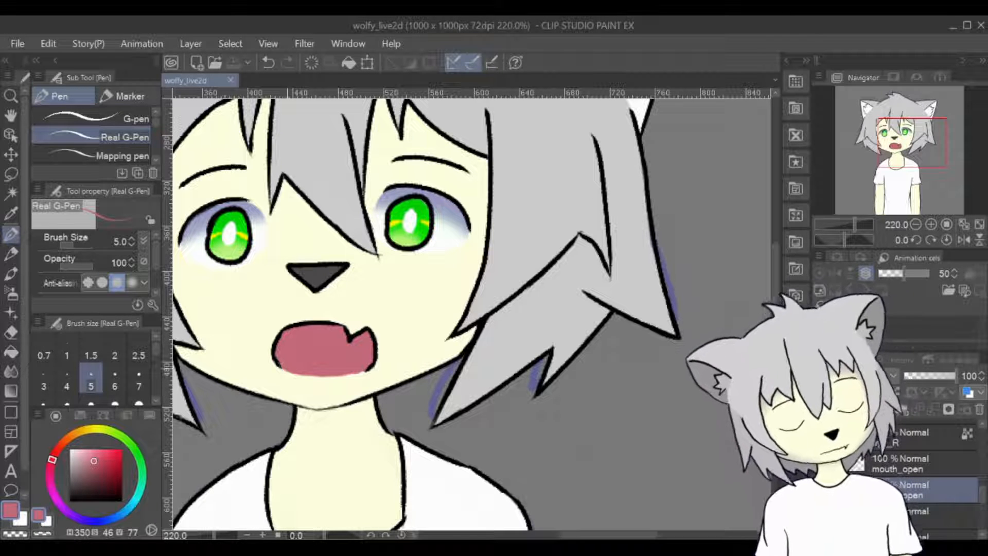
pyautogui.moveTo(296, 375); pyautogui.dragTo(344, 367)
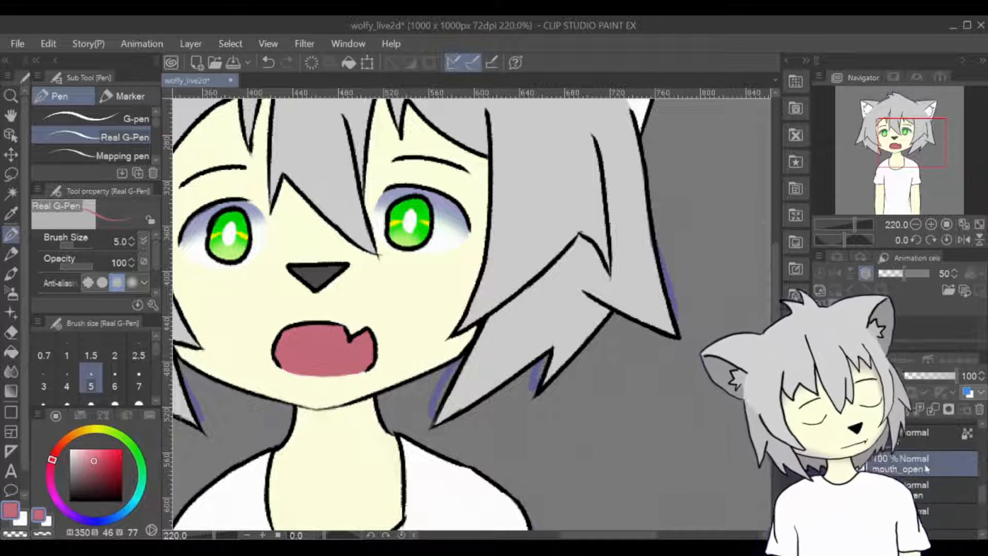
pyautogui.click(900, 490)
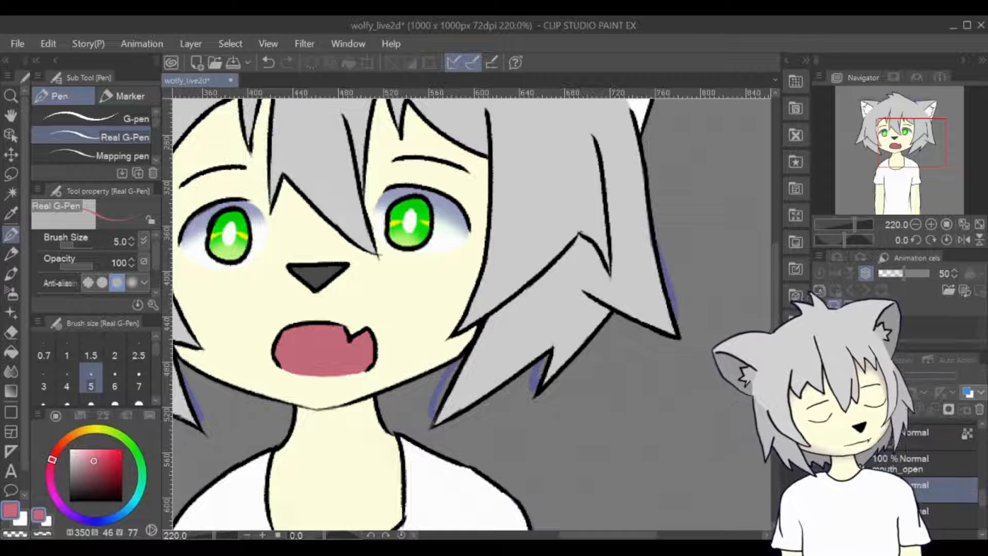
# - Move the closed-mouth layer above mouth_open, compare both mouths by toggling their visibility, then leave mouth_open hidden and save the file
pyautogui.click(821, 464)
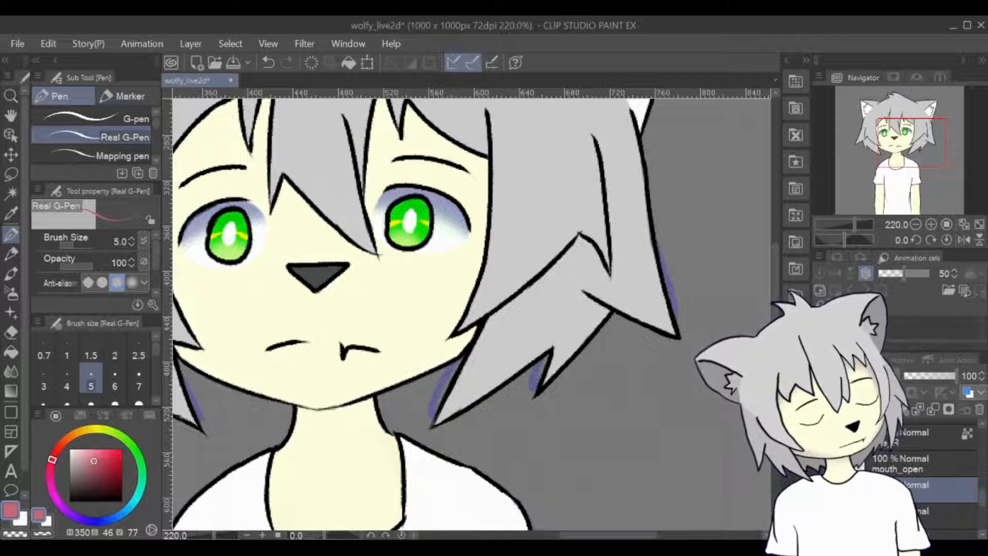
pyautogui.click(820, 464)
pyautogui.click(821, 464)
pyautogui.moveTo(901, 490); pyautogui.dragTo(900, 454)
pyautogui.click(820, 463)
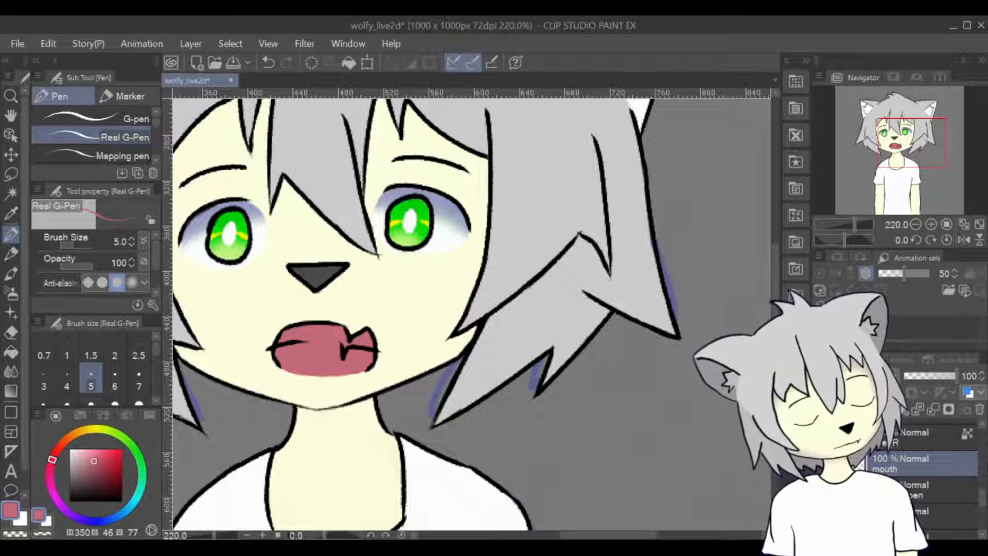
pyautogui.click(820, 463)
pyautogui.click(821, 490)
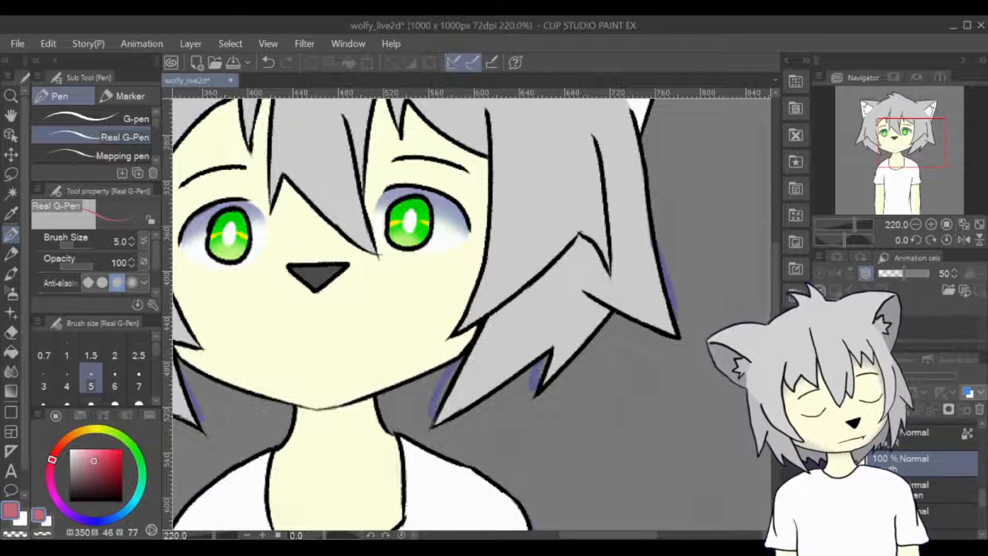
pyautogui.click(821, 463)
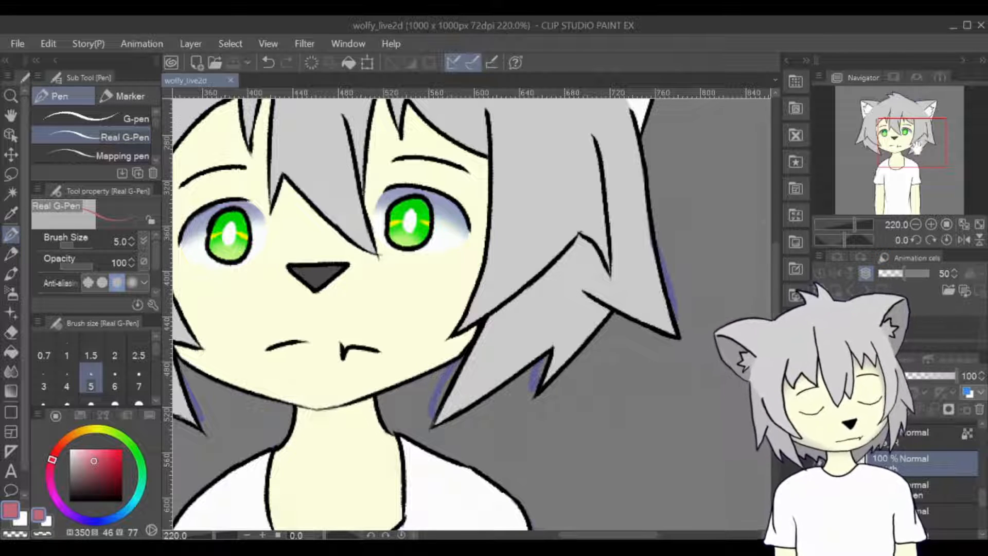
pyautogui.moveTo(919, 155); pyautogui.dragTo(922, 145)
pyautogui.hotkey('ctrl', 's')
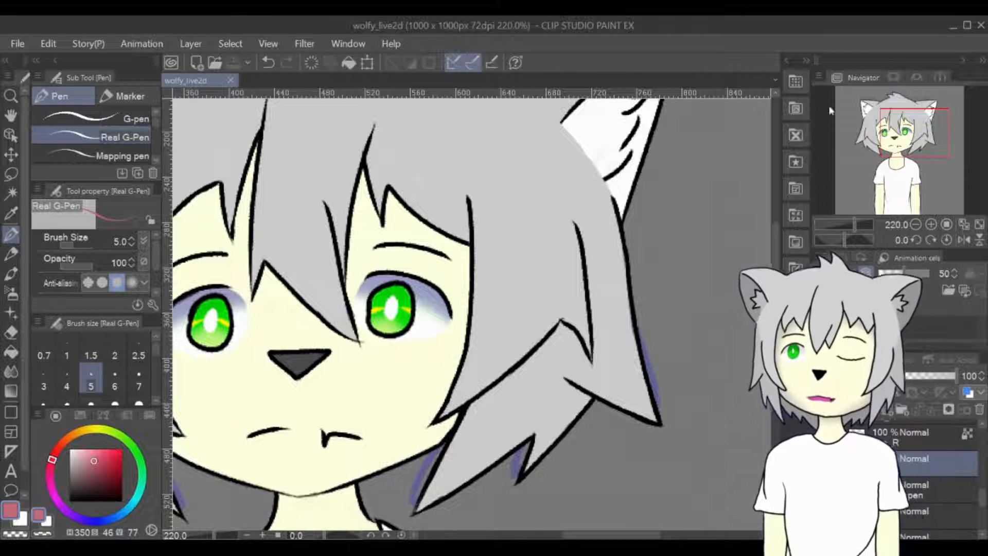
pyautogui.hotkey('ctrl', '0')
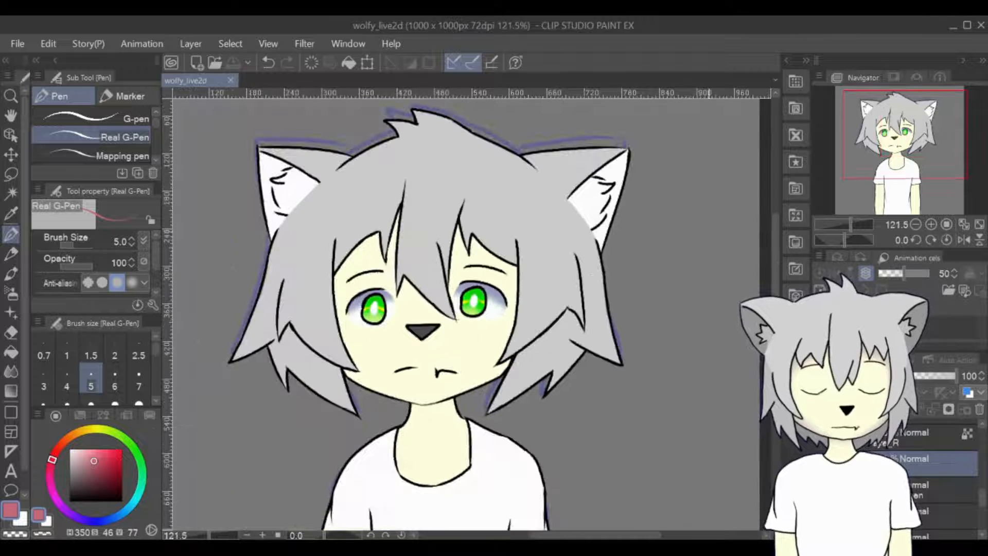
pyautogui.moveTo(886, 151)
pyautogui.mouseDown()
pyautogui.moveTo(872, 159)
pyautogui.moveTo(881, 176)
pyautogui.moveTo(895, 150)
pyautogui.moveTo(884, 156)
pyautogui.mouseUp()
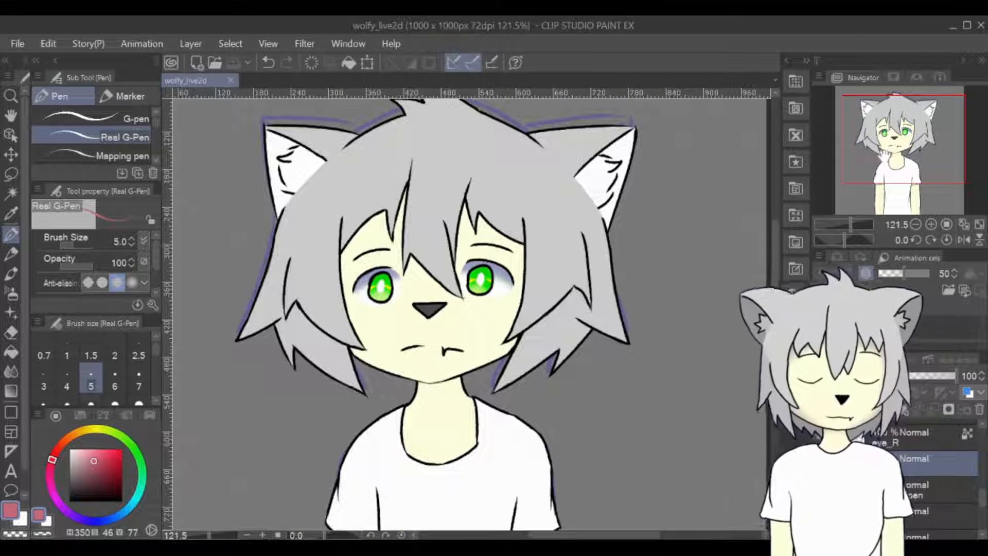
pyautogui.scroll(-2, 557, 188)
pyautogui.scroll(-2, 692, 294)
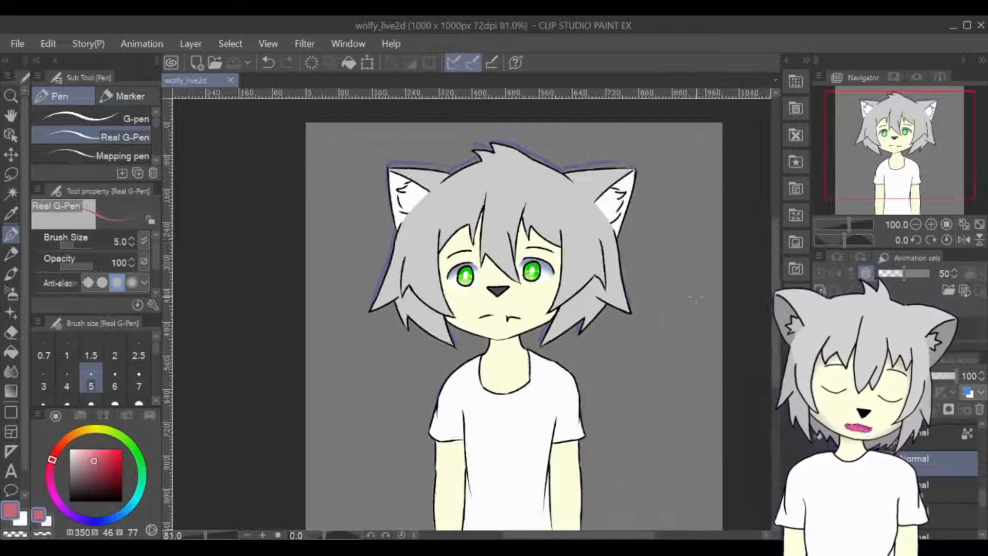
pyautogui.moveTo(838, 169)
pyautogui.mouseDown()
pyautogui.moveTo(862, 183)
pyautogui.moveTo(854, 174)
pyautogui.mouseUp()
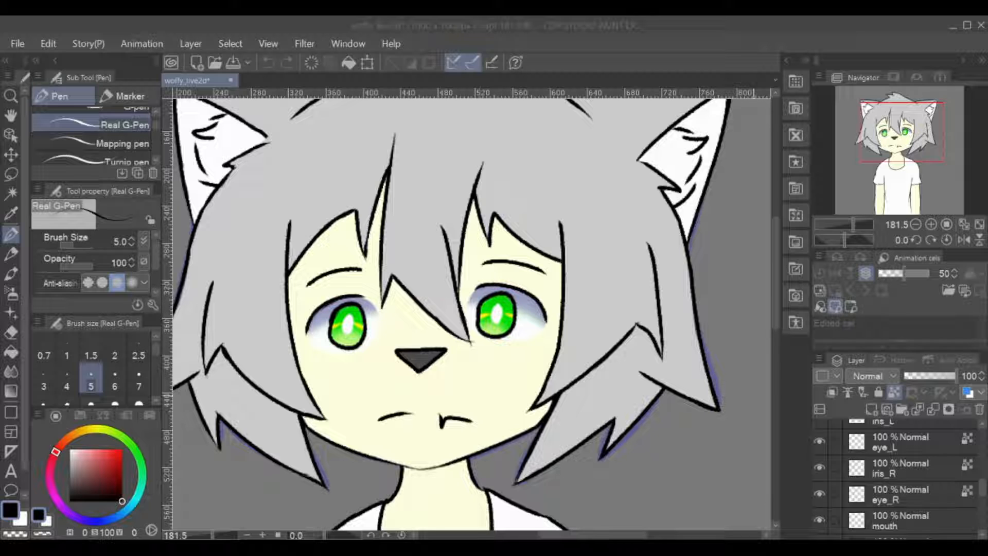
# - Cut the black eyelash out of the eye_R layer with Auto select and paste it onto its own layer named eyelash_R
pyautogui.scroll(-6, 976, 508)
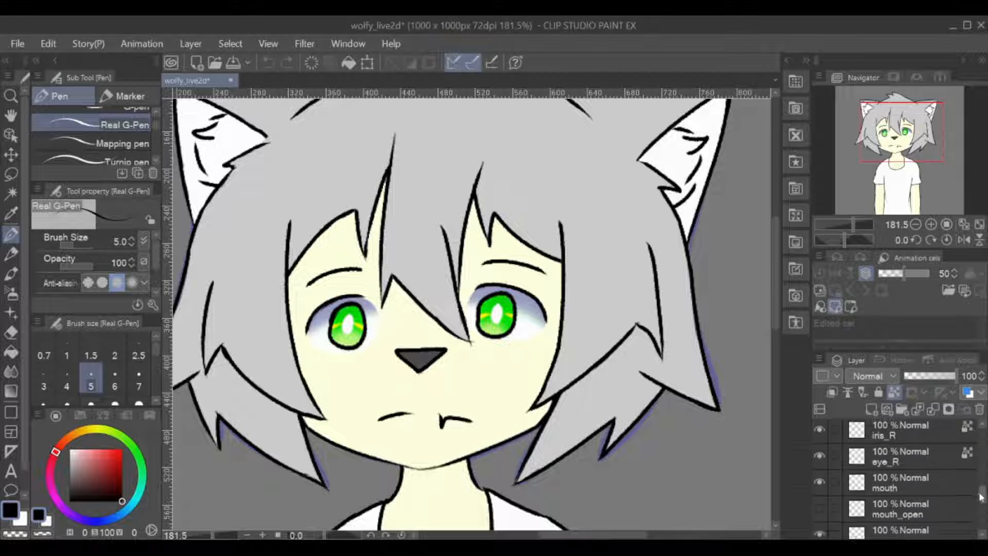
pyautogui.scroll(5, 976, 508)
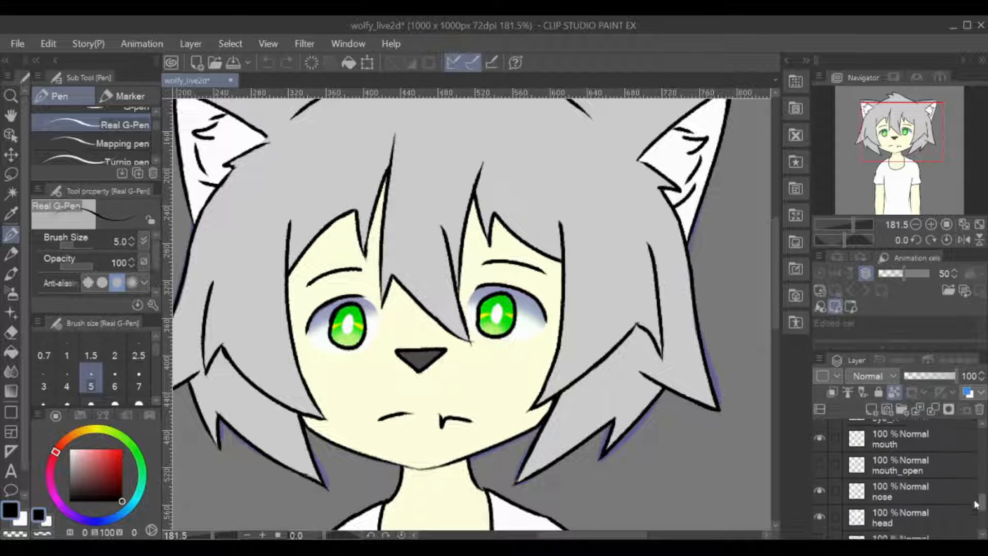
pyautogui.scroll(-1, 975, 483)
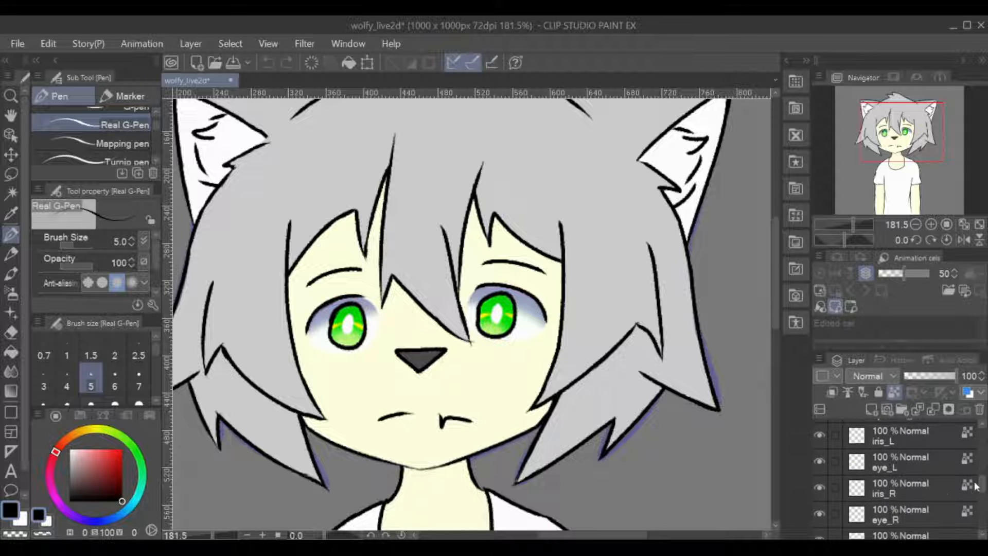
pyautogui.scroll(5, 446, 356)
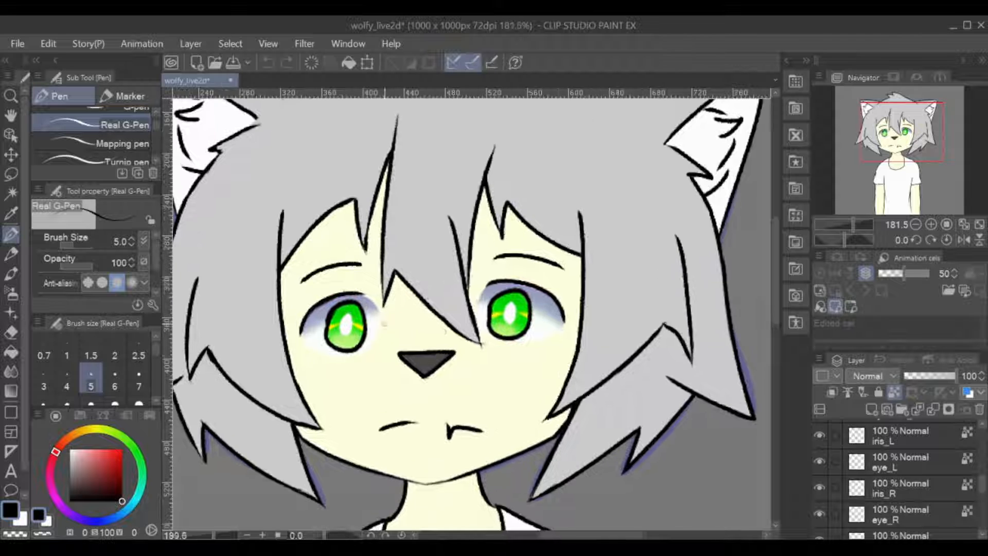
pyautogui.click(11, 193)
pyautogui.click(896, 488)
pyautogui.click(892, 515)
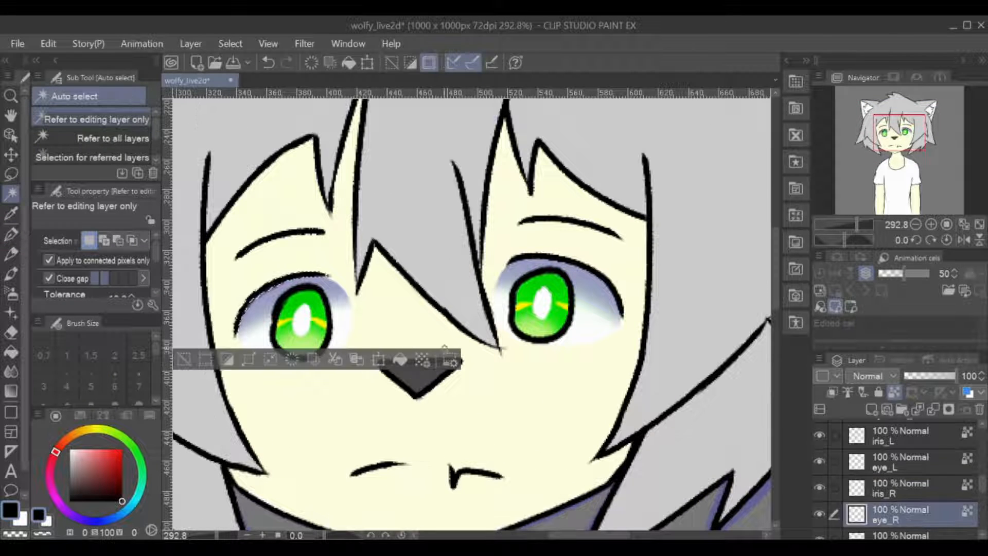
pyautogui.press('p')
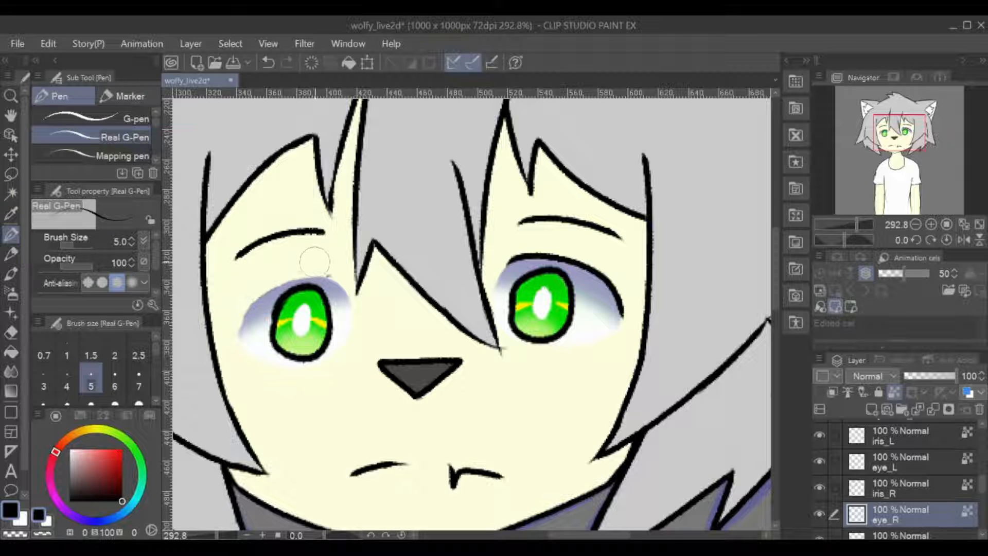
pyautogui.hotkey('ctrl', 'v')
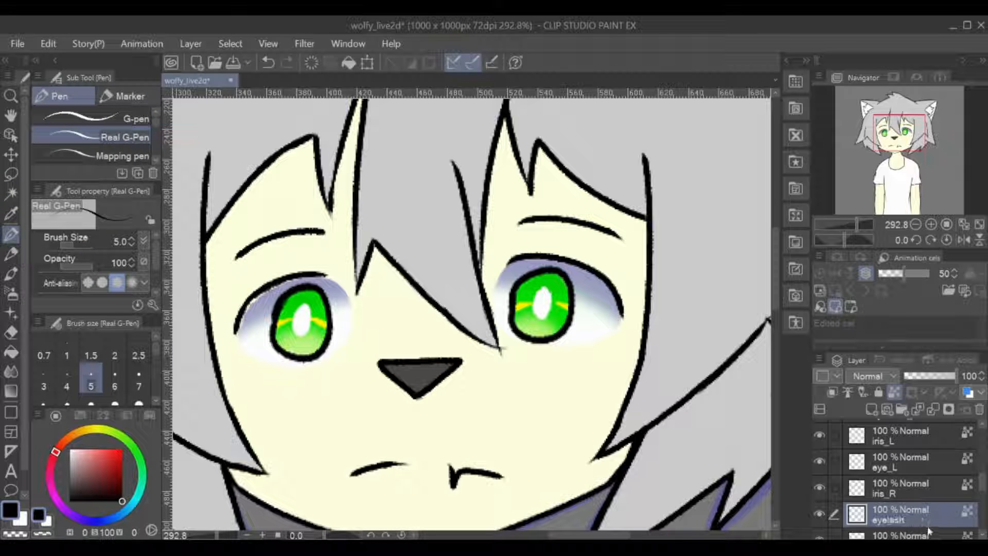
pyautogui.scroll(-1, 895, 489)
# - Retouch the eyelash_R line with eye_R hidden, then show and unlock eye_R's transparent pixels and sample its blue-grey shadow (238, 21, 76)
pyautogui.click(819, 517)
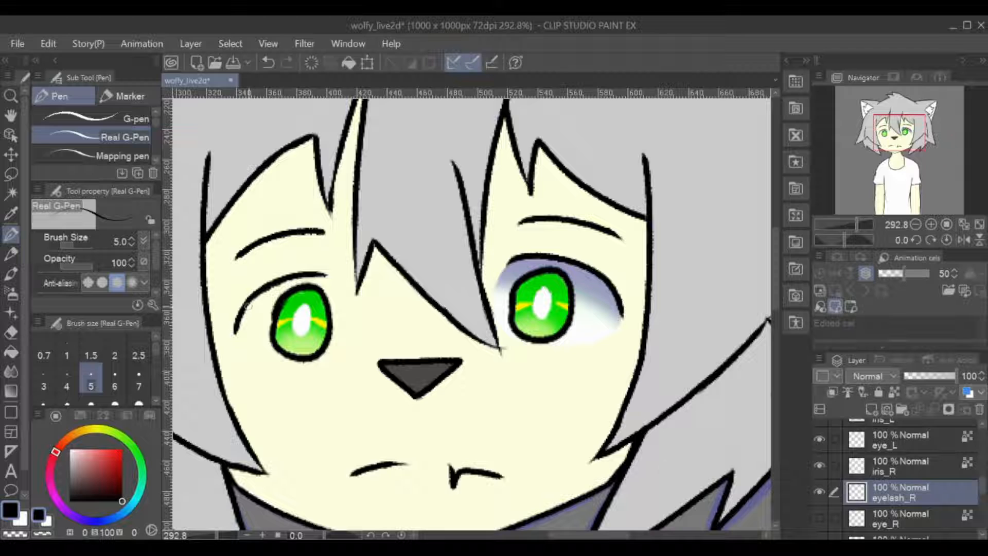
pyautogui.moveTo(249, 305); pyautogui.dragTo(270, 292)
pyautogui.click(820, 517)
pyautogui.click(899, 517)
pyautogui.click(894, 392)
pyautogui.keyDown('alt'); pyautogui.click(267, 288); pyautogui.keyUp('alt')
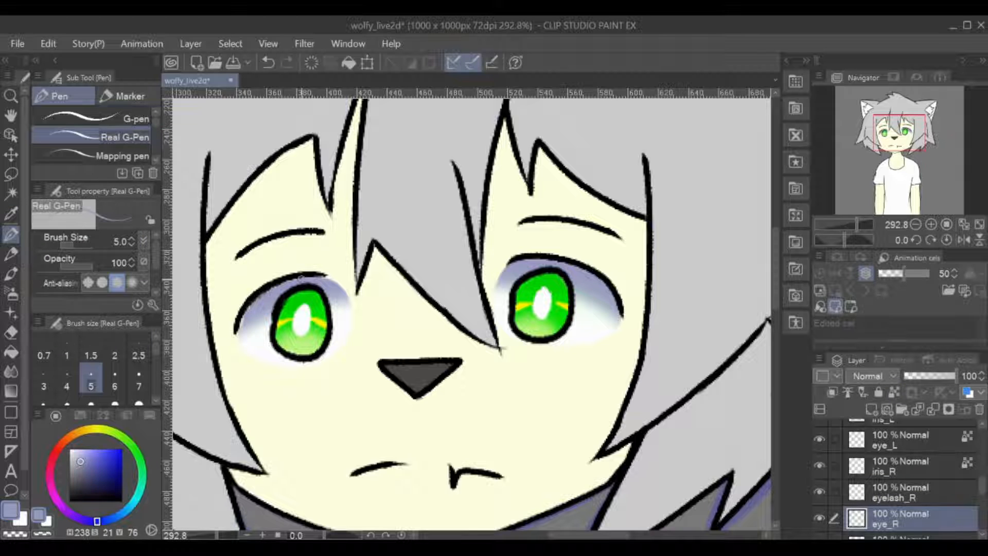
pyautogui.click(880, 491)
pyautogui.click(894, 466)
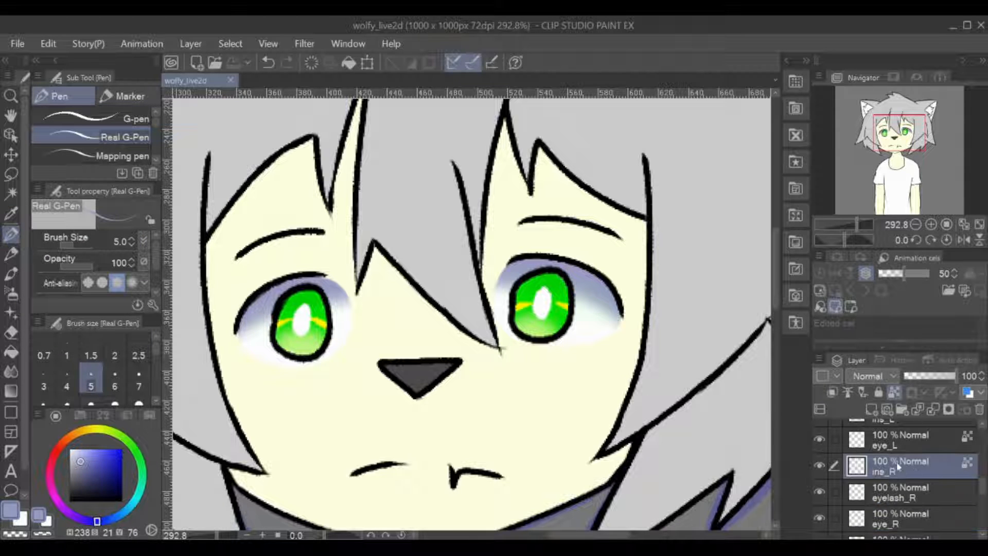
pyautogui.click(900, 439)
# - Hide eyelash_R, lock the transparent pixels of eye_R and shade its outer edge with the sampled pale blue using Dense watercolor at size 30
pyautogui.moveTo(669, 360); pyautogui.dragTo(585, 366)
pyautogui.click(12, 194)
pyautogui.click(820, 466)
pyautogui.click(820, 466)
pyautogui.click(820, 492)
pyautogui.click(834, 491)
pyautogui.click(893, 135)
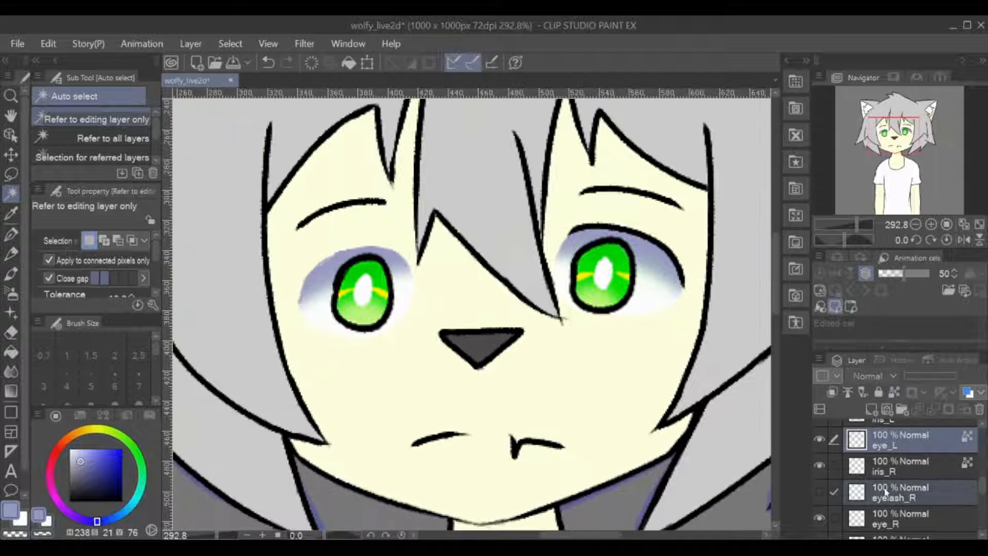
pyautogui.click(883, 491)
pyautogui.click(899, 518)
pyautogui.click(894, 392)
pyautogui.press('i')
pyautogui.click(304, 295)
pyautogui.press('b')
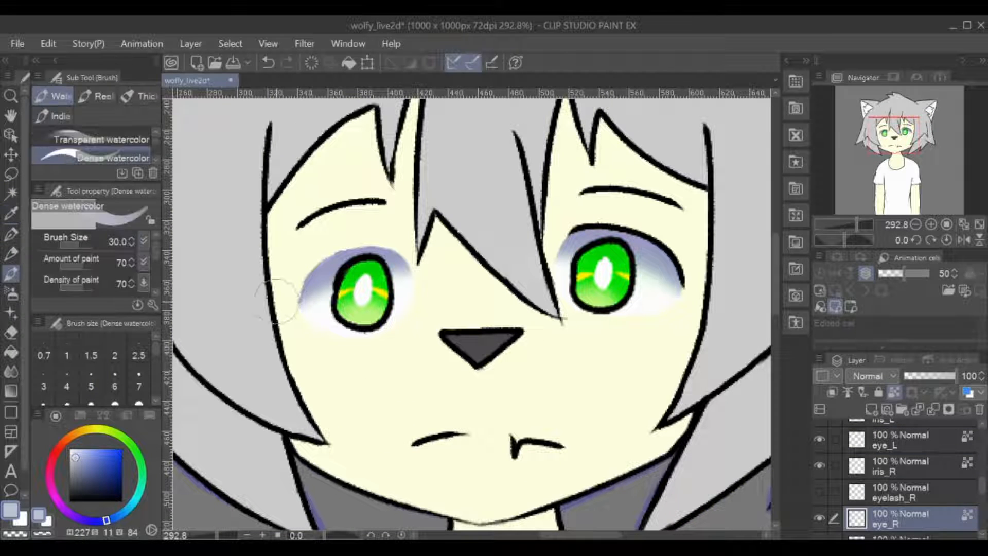
# - Blend the eye_R white with the size 30 Soft airbrush, rename the layer eyewh_R, show eyelash_R again and save
pyautogui.press('p')
pyautogui.press('i')
pyautogui.click(313, 297)
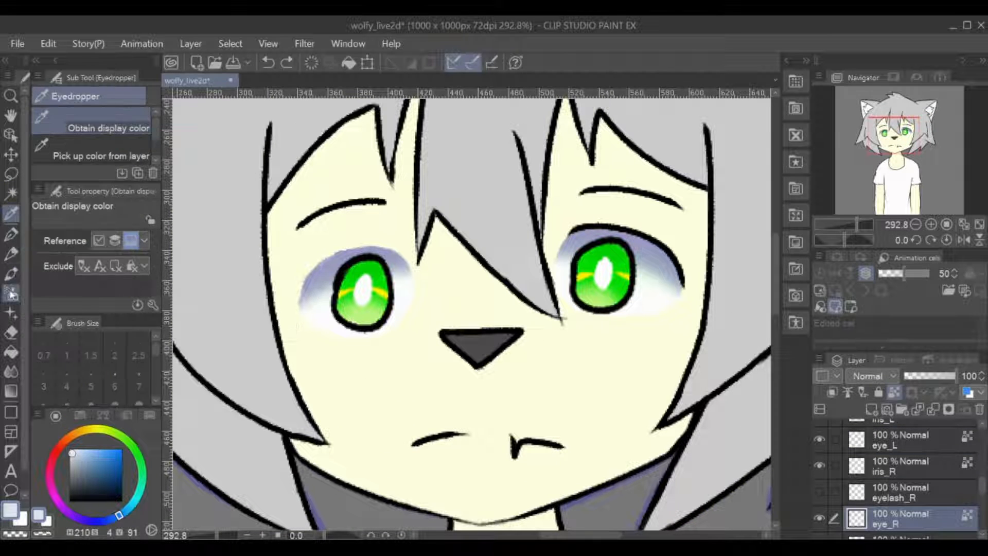
pyautogui.press('b')
pyautogui.hotkey('ctrl', 's')
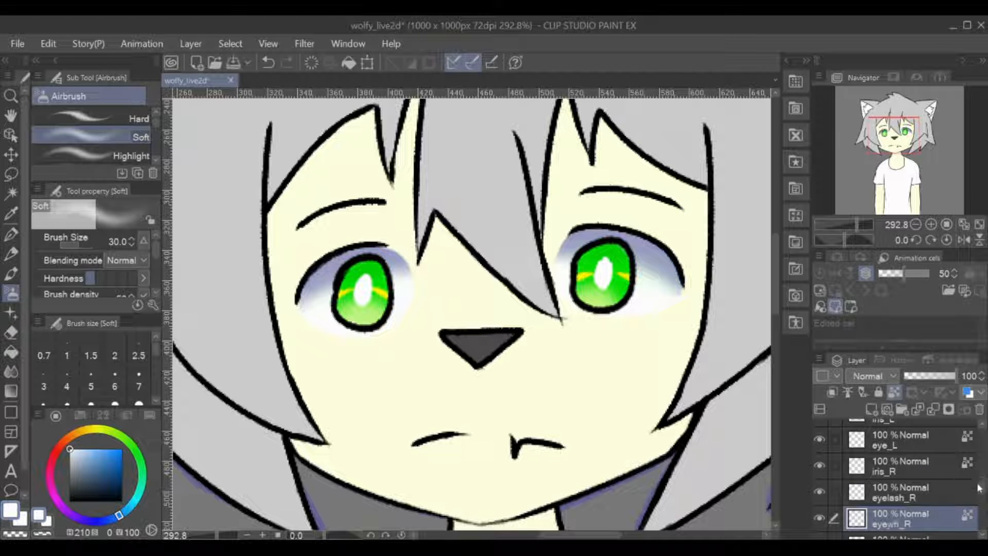
# - Cut the eyelash from eye_L onto a new layer named eyelash_L and rename the remaining eye white layer eyewh_L
pyautogui.scroll(1, 979, 488)
pyautogui.click(906, 467)
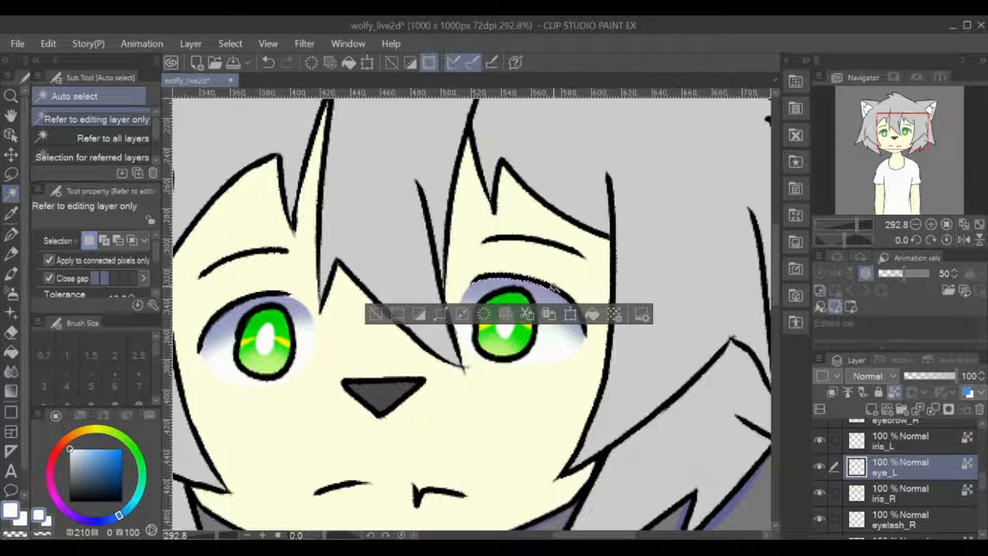
pyautogui.keyDown('shift'); pyautogui.click(554, 287); pyautogui.keyUp('shift')
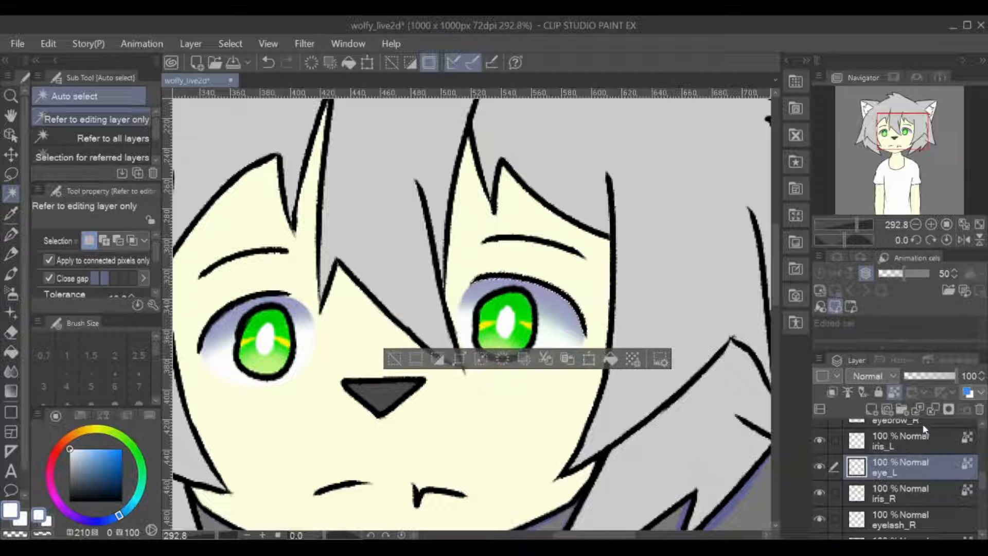
pyautogui.hotkey('ctrl', 'x')
pyautogui.hotkey('ctrl', 'v')
pyautogui.click(887, 502)
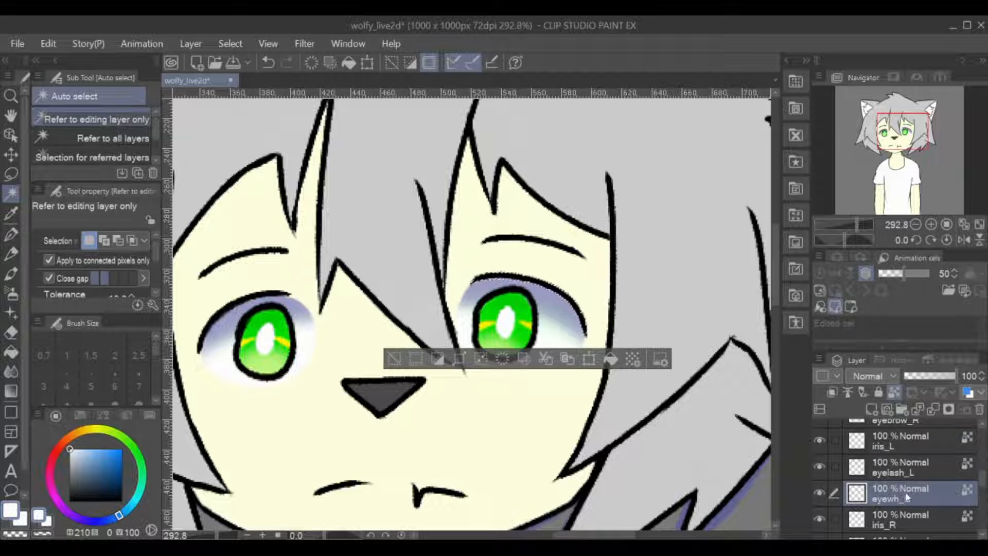
# - With eyelash_L hidden, fill the eyelash gap on eyewh_L with sampled blue-grey (237, 21, 76), then show eyelash_L and save
pyautogui.click(819, 467)
pyautogui.hotkey('ctrl', 'd')
pyautogui.press('x')
pyautogui.press('p')
pyautogui.moveTo(548, 272)
pyautogui.mouseDown()
pyautogui.moveTo(586, 320)
pyautogui.moveTo(593, 311)
pyautogui.mouseUp()
pyautogui.click(894, 392)
pyautogui.keyDown('alt'); pyautogui.click(554, 295); pyautogui.keyUp('alt')
pyautogui.click(11, 293)
pyautogui.press('b')
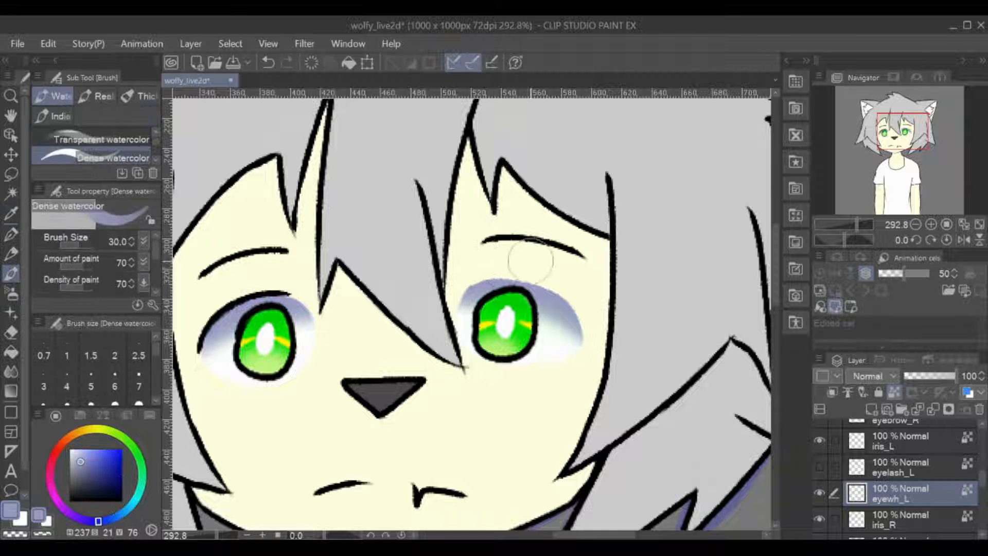
pyautogui.press('p')
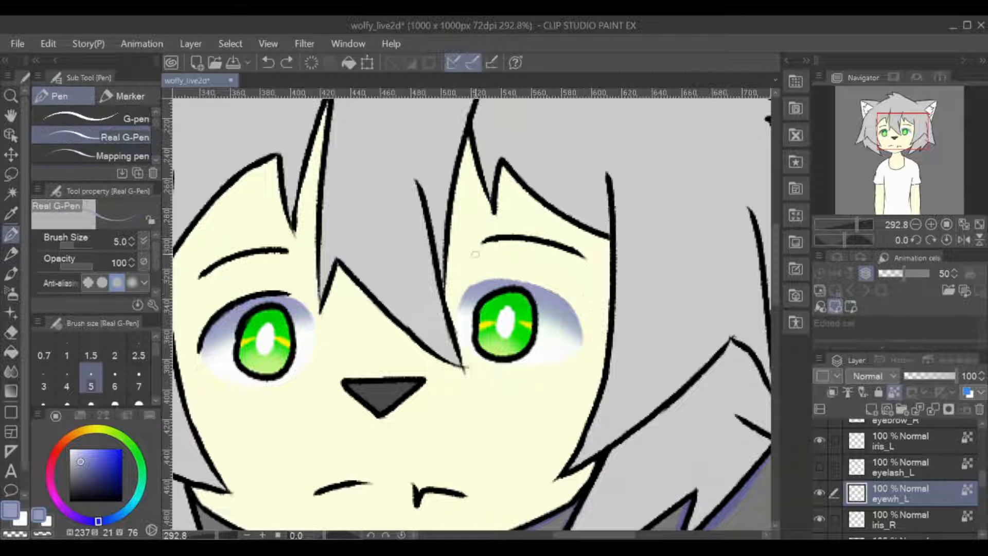
pyautogui.click(818, 467)
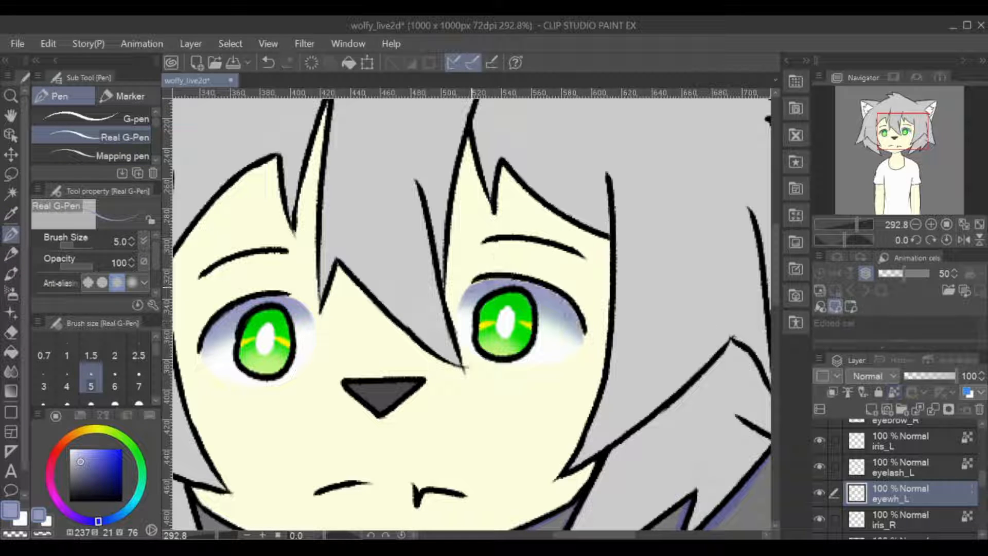
pyautogui.hotkey('ctrl', 's')
# - Unlock the transparent pixels of eyelash_L, redraw its line in black with the size 5 Real G-Pen and save the file
pyautogui.click(896, 469)
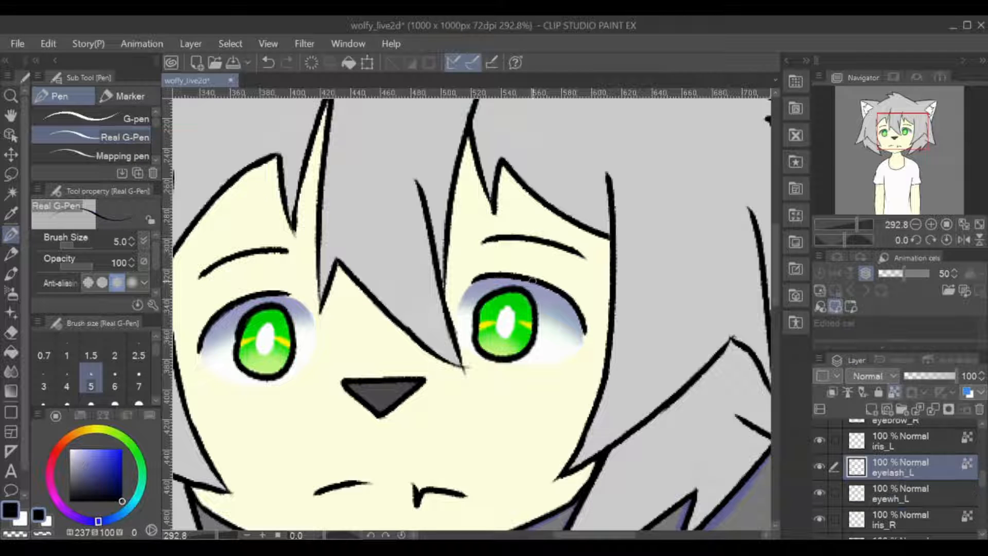
pyautogui.click(896, 393)
pyautogui.moveTo(469, 283)
pyautogui.mouseDown()
pyautogui.moveTo(530, 282)
pyautogui.moveTo(569, 304)
pyautogui.mouseUp()
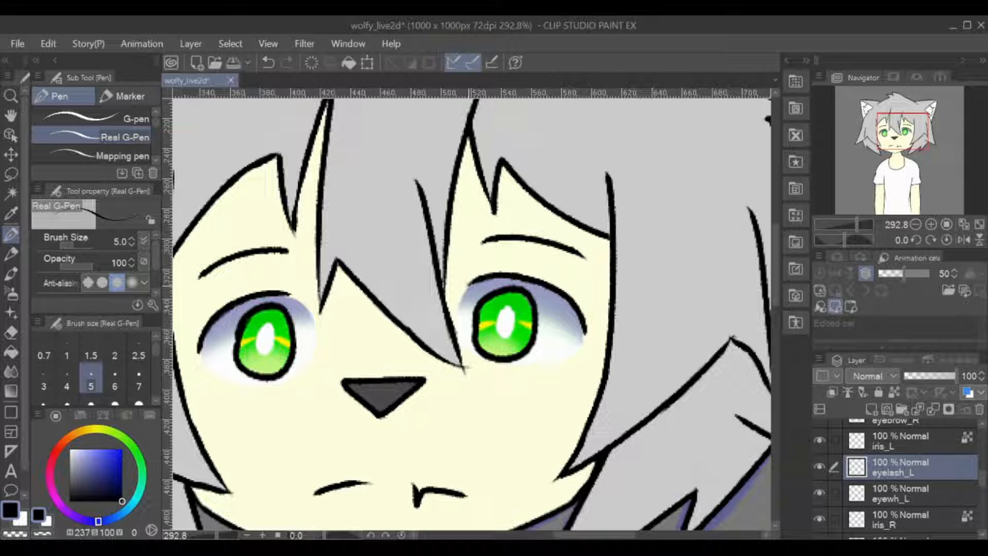
pyautogui.hotkey('ctrl', 's')
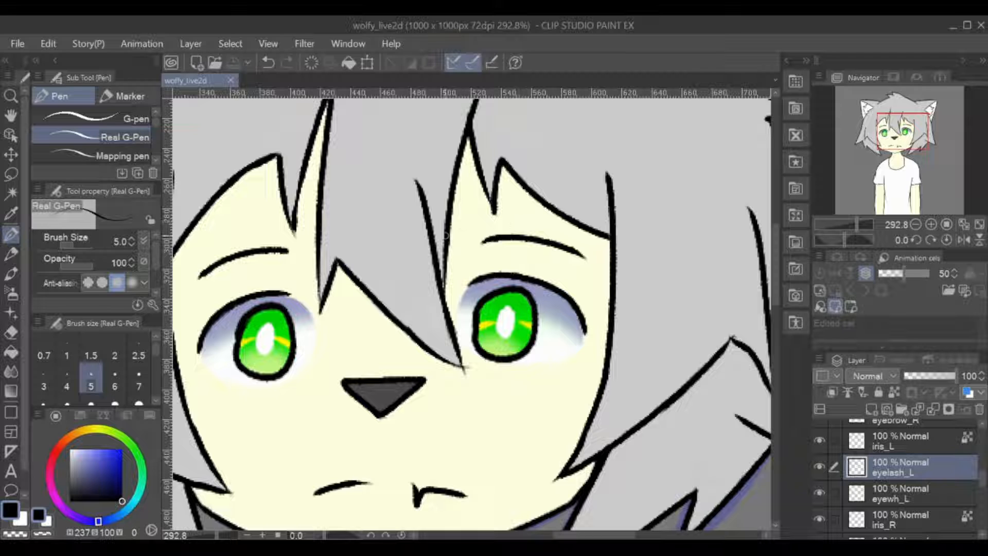
# - Review the separated eyelashes and the whole character at wider zoom levels
pyautogui.scroll(-1, 526, 227)
pyautogui.scroll(-1, 530, 257)
pyautogui.moveTo(863, 155); pyautogui.dragTo(872, 174)
pyautogui.scroll(-1, 712, 236)
pyautogui.scroll(2, 577, 211)
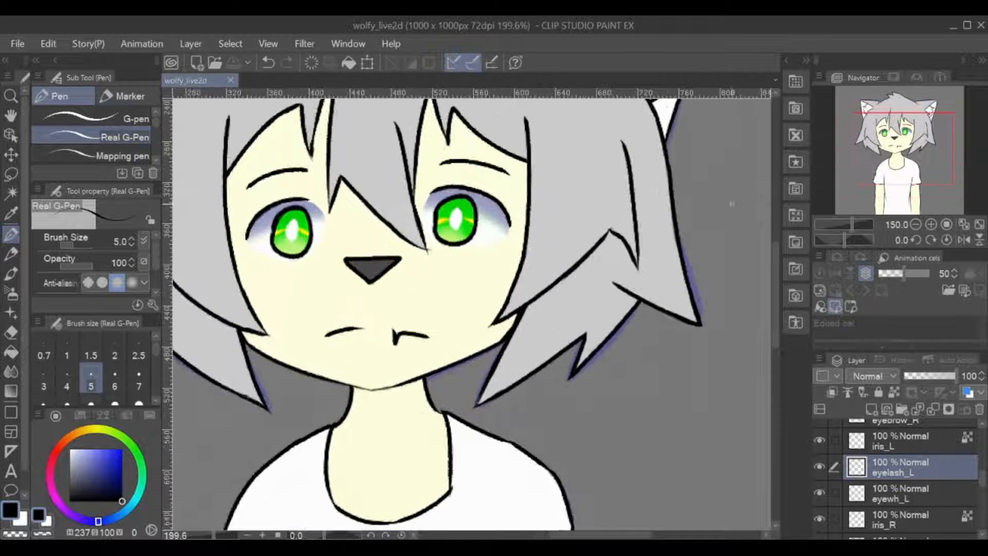
pyautogui.moveTo(900, 164)
pyautogui.mouseDown()
pyautogui.moveTo(894, 144)
pyautogui.moveTo(890, 153)
pyautogui.moveTo(910, 161)
pyautogui.mouseUp()
pyautogui.scroll(-3, 891, 153)
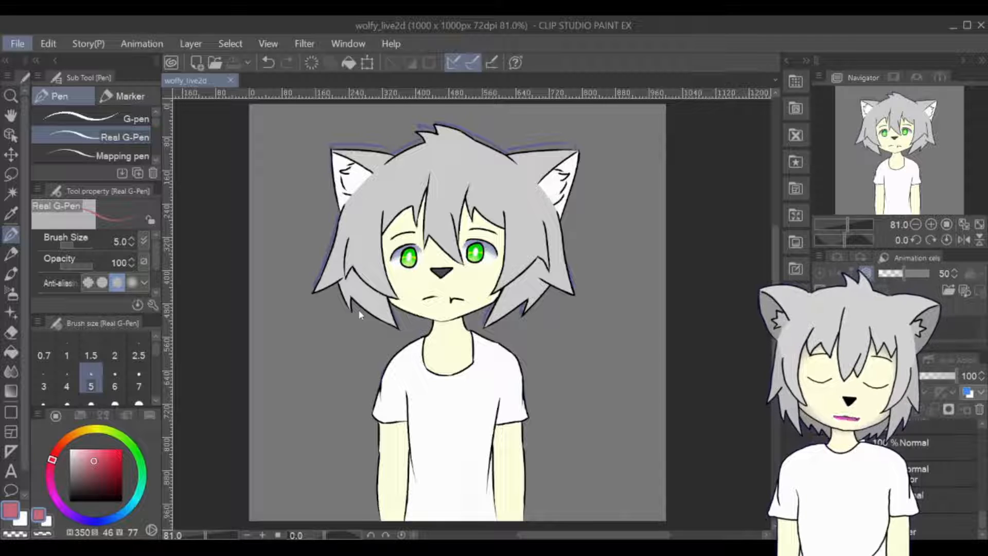
pyautogui.hotkey('alt', 'Tab')
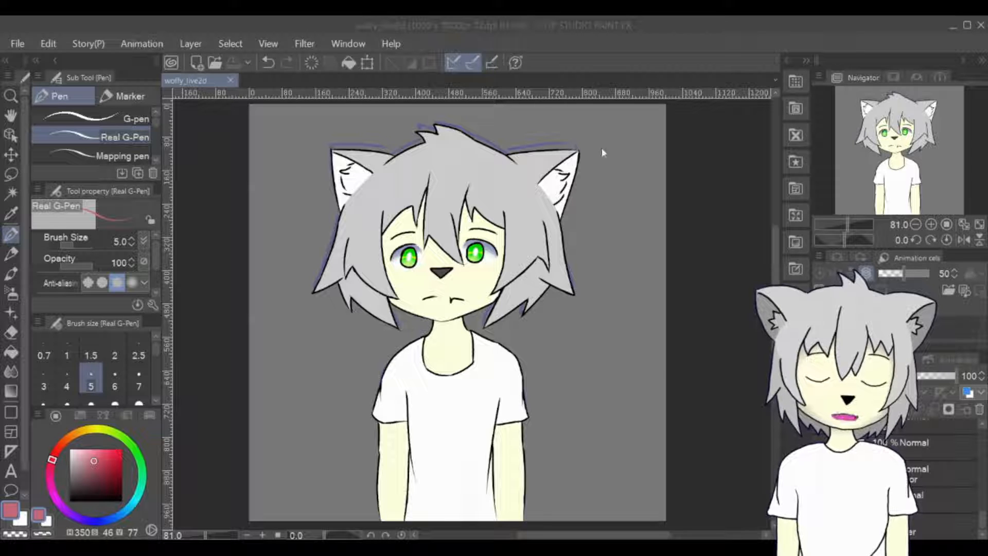
pyautogui.click(653, 184)
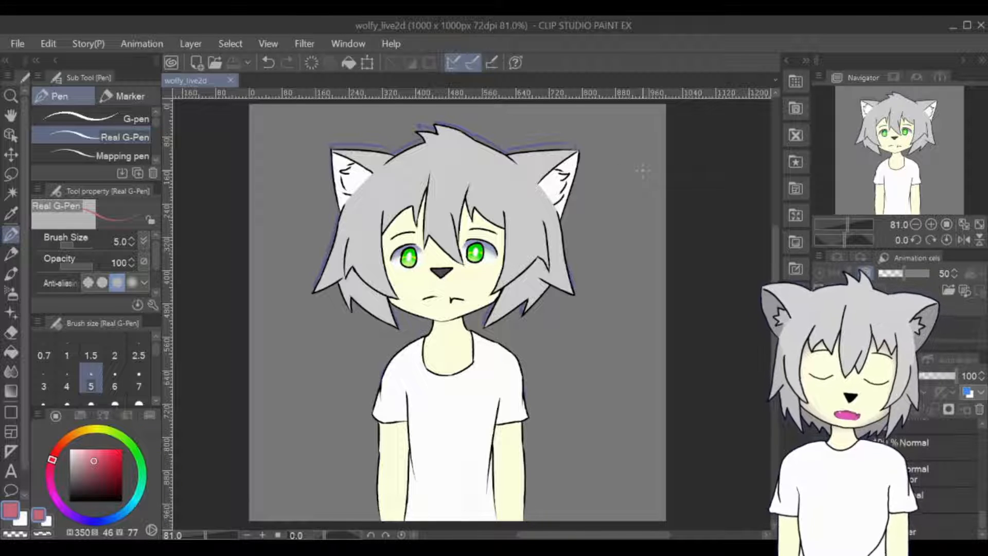